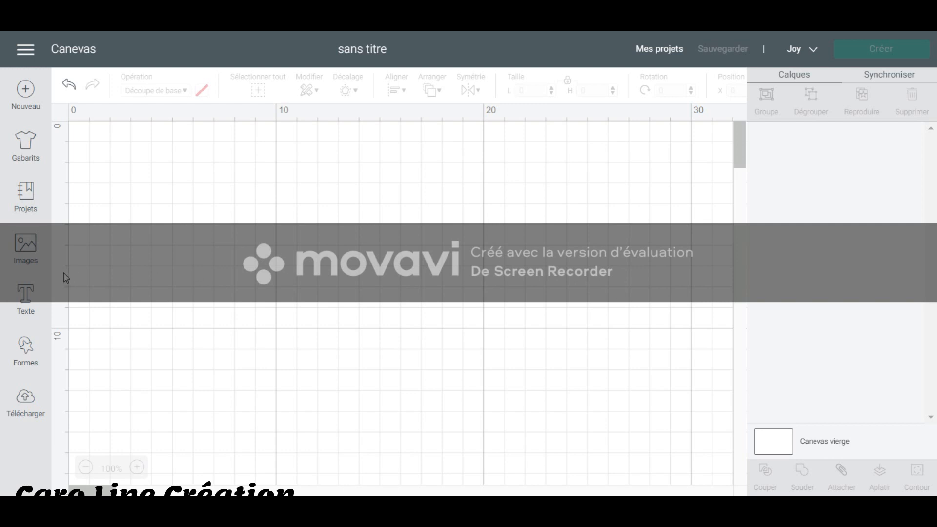
Search the image library for "coeur" and browse the heart images it offers.
left_click(23, 252)
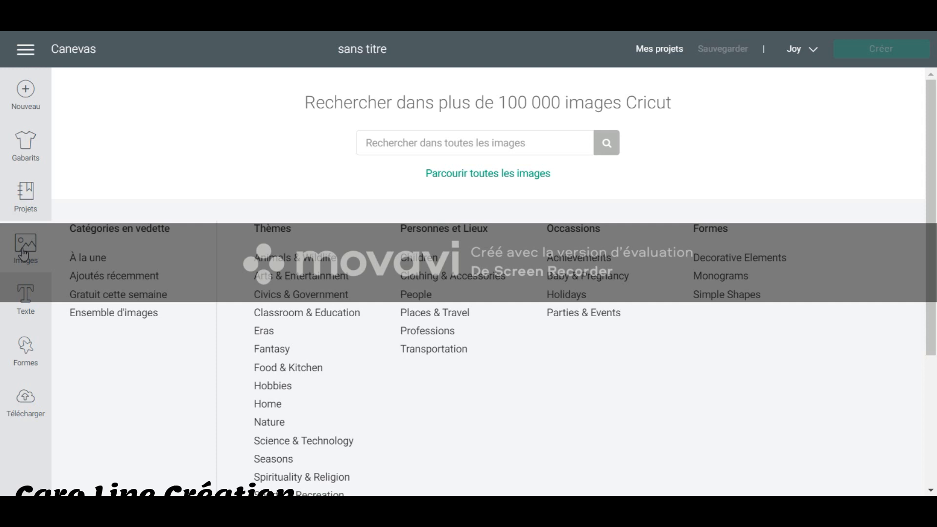
left_click(421, 143)
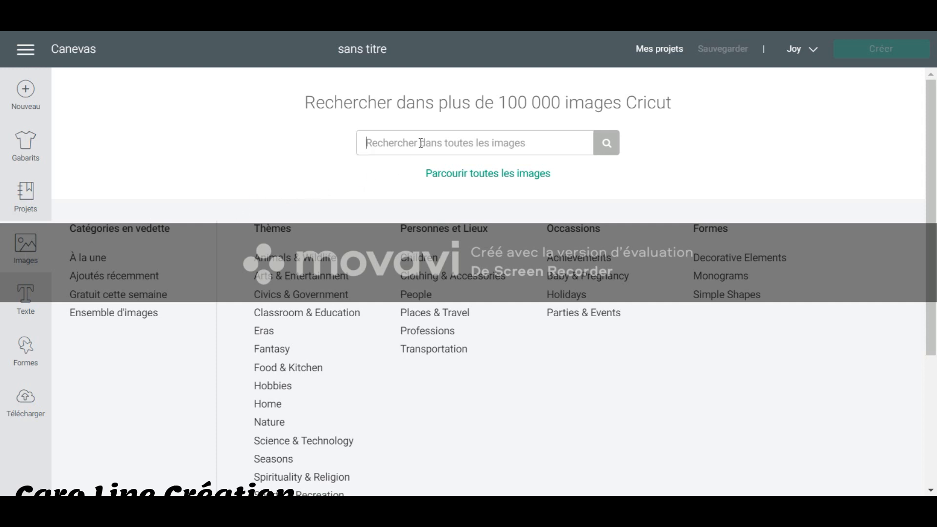
type("coeur")
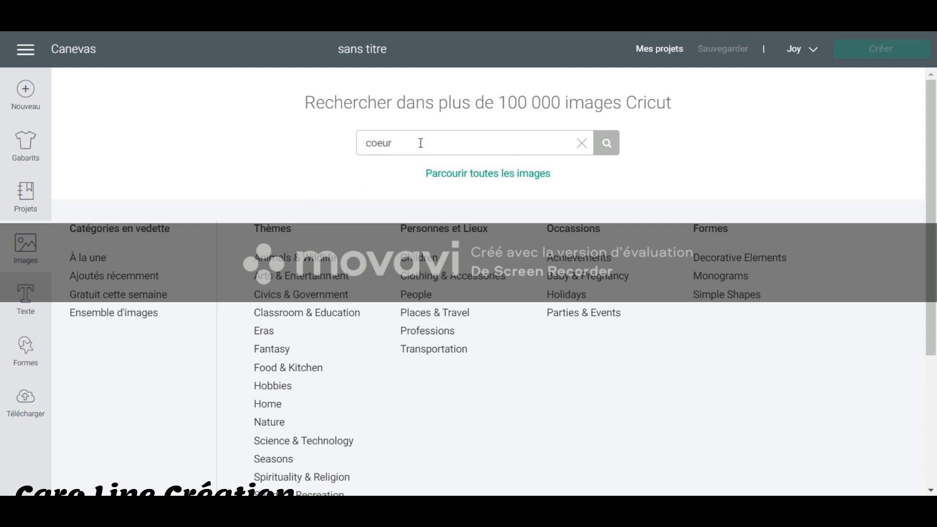
key("Return")
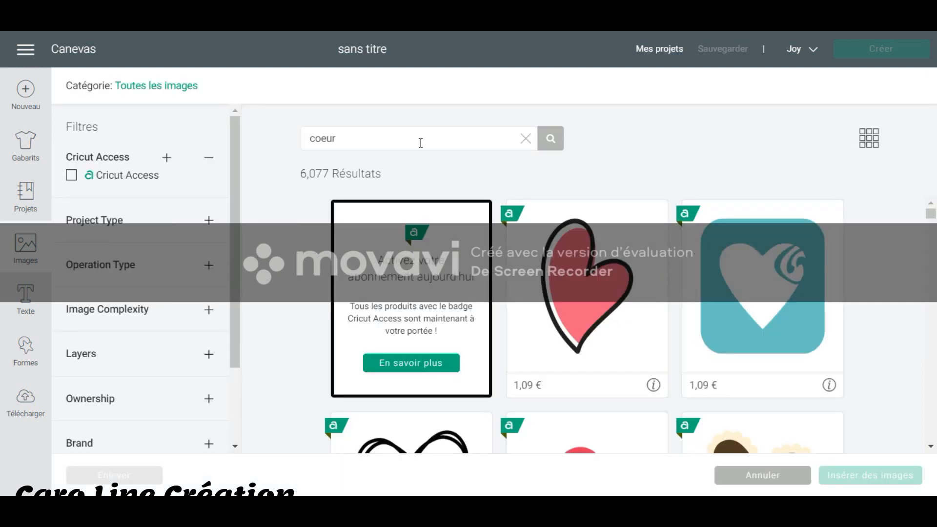
scroll(708, 311, "down", 7)
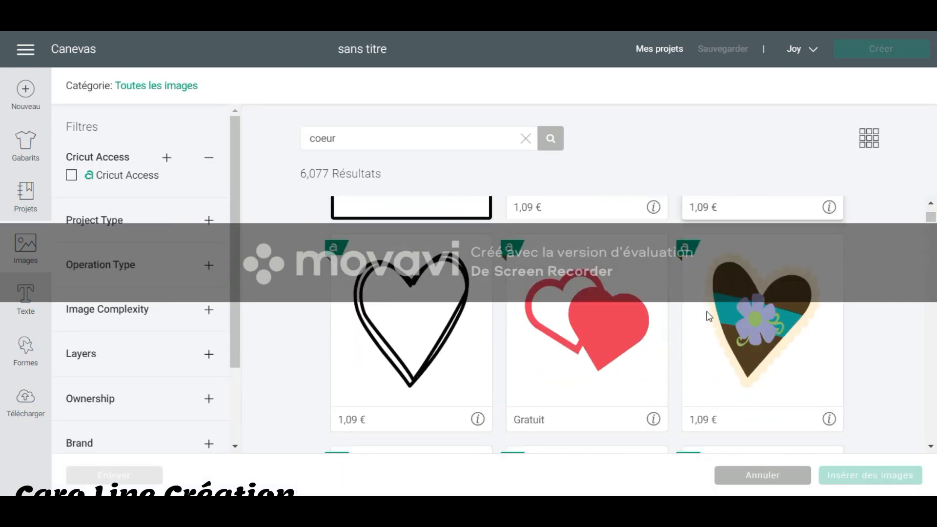
scroll(709, 316, "up", 2)
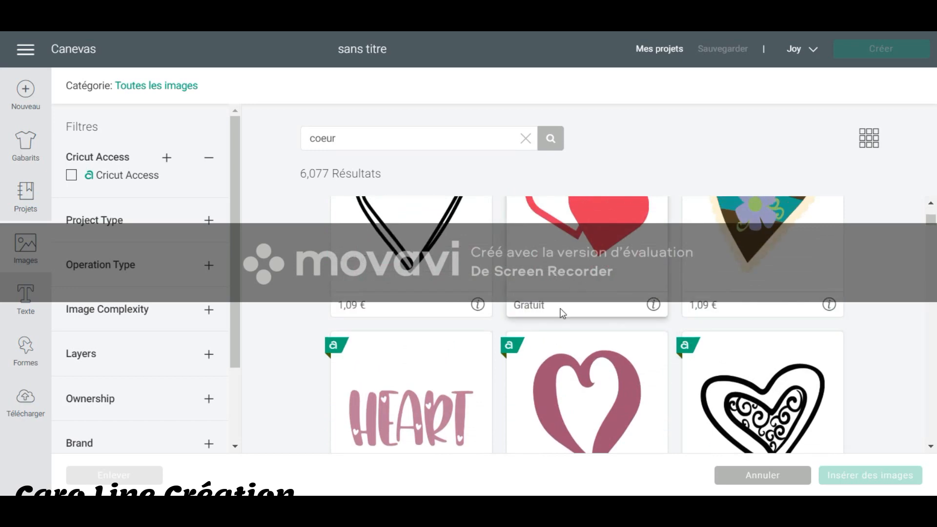
scroll(581, 288, "down", 10)
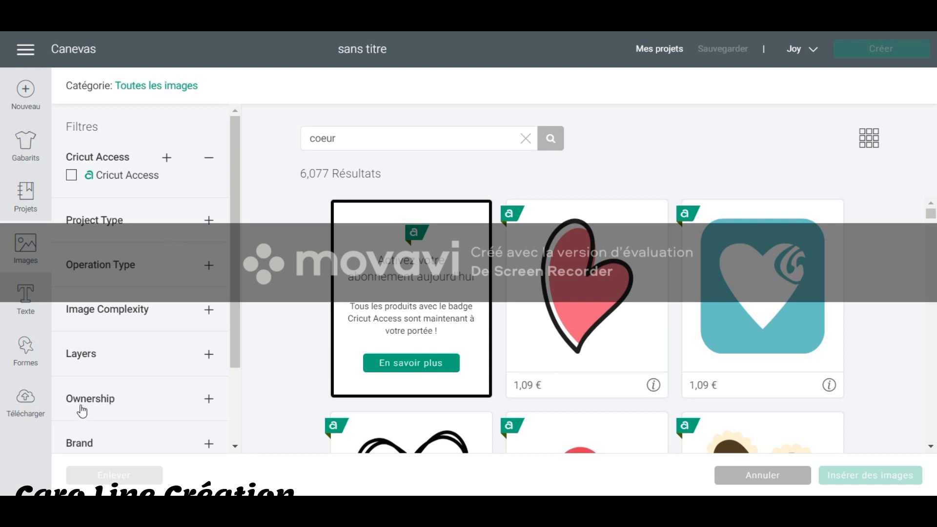
Filter the heart images by Free ownership and the Cut Only operation type.
left_click(209, 400)
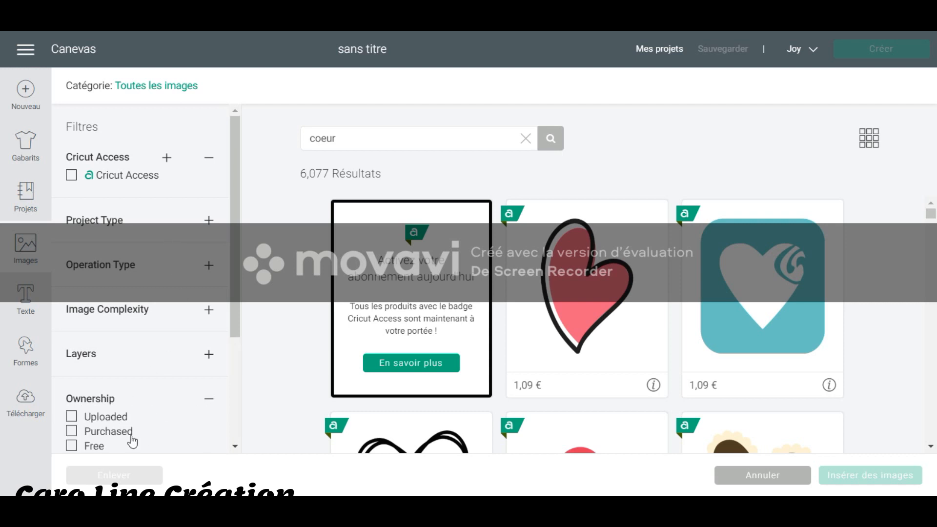
left_click(73, 447)
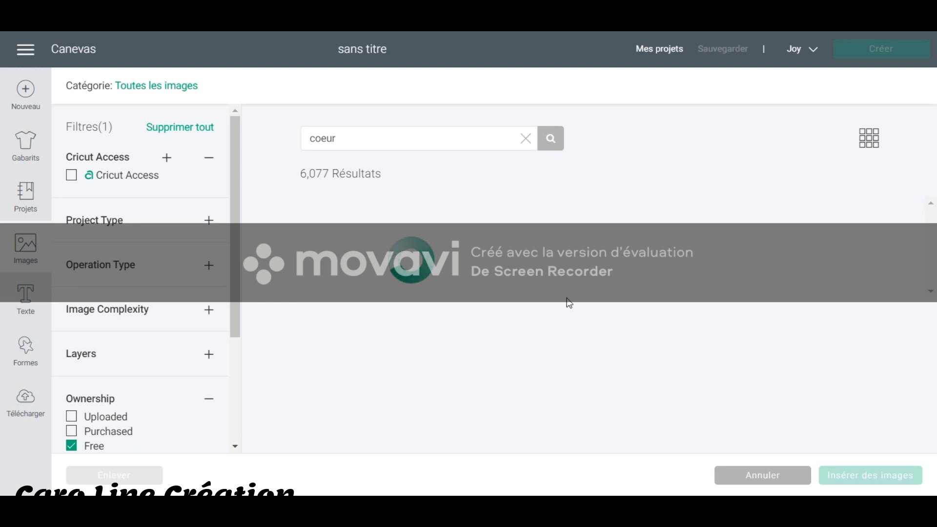
scroll(894, 230, "down", 2)
scroll(893, 230, "down", 5)
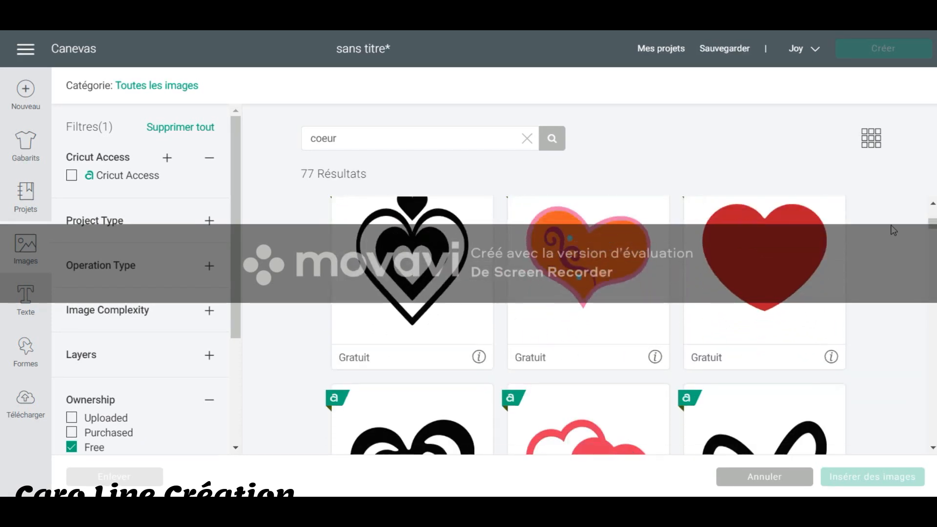
scroll(894, 231, "down", 10)
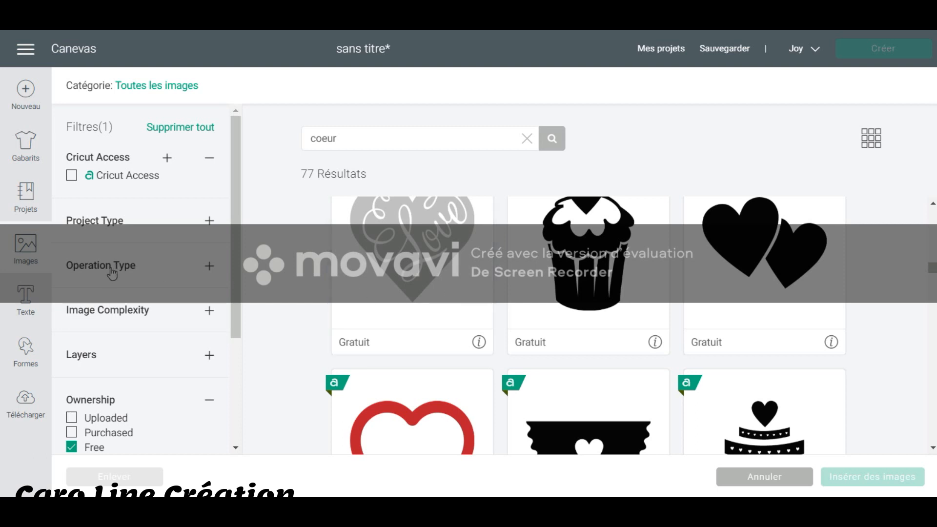
left_click(209, 267)
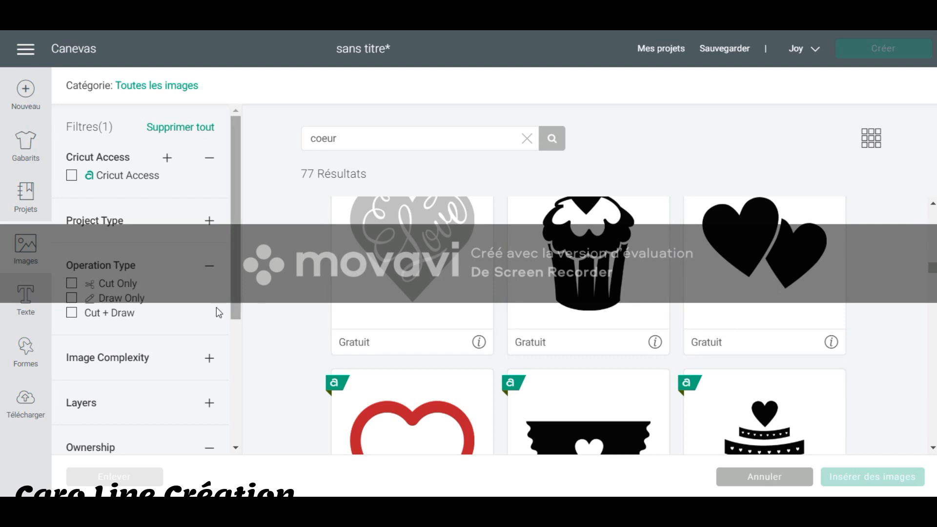
left_click(105, 290)
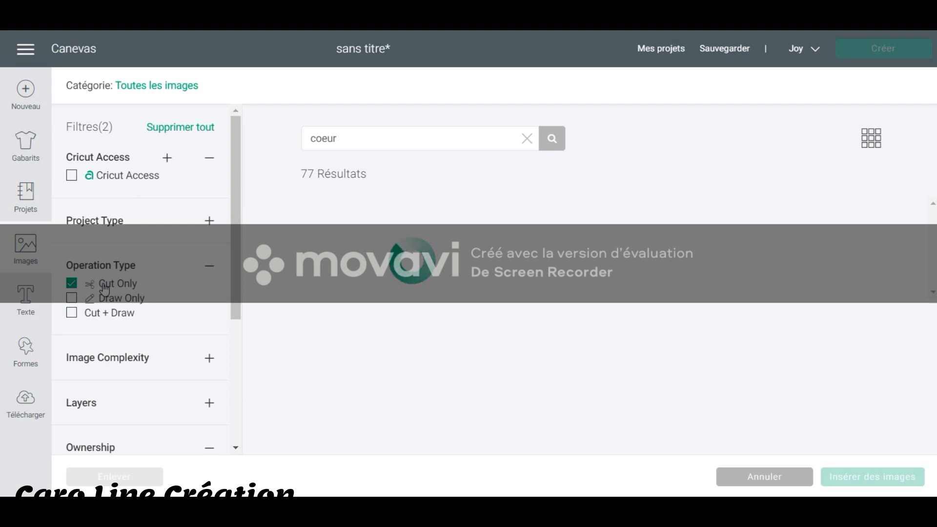
Insert the free plain red heart from the filtered images onto the canvas.
scroll(790, 251, "down", 1)
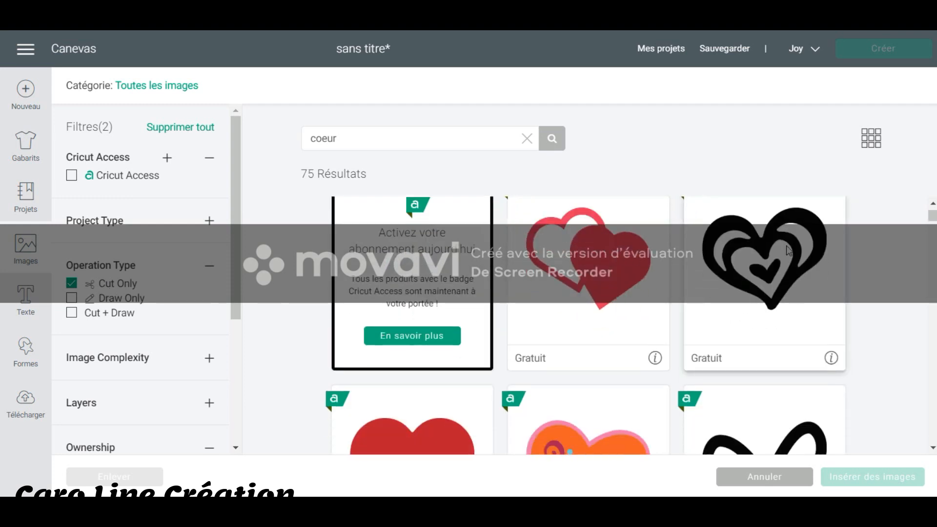
scroll(787, 246, "down", 3)
scroll(787, 246, "up", 1)
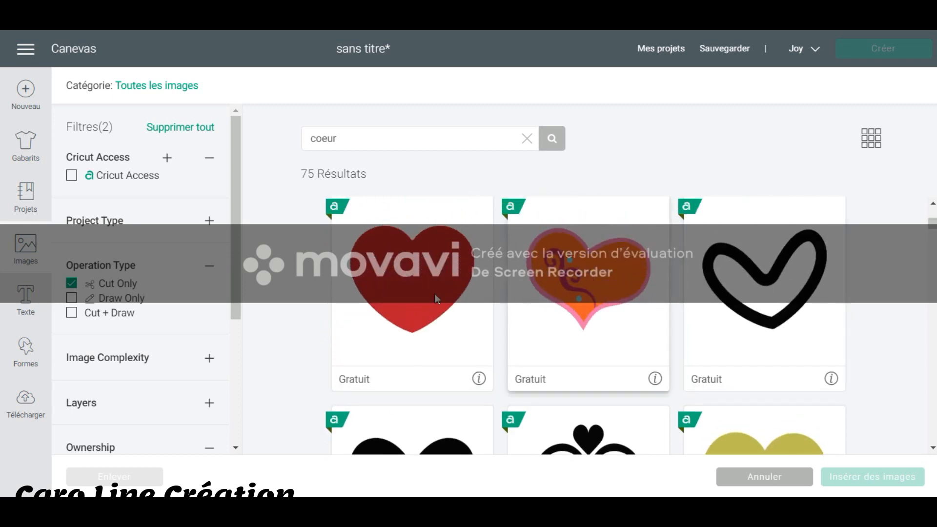
left_click(431, 276)
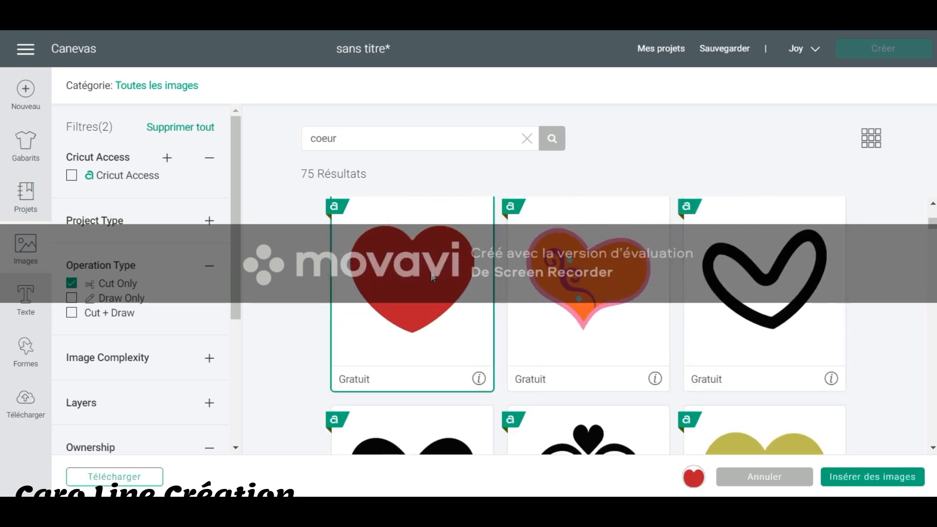
left_click(909, 476)
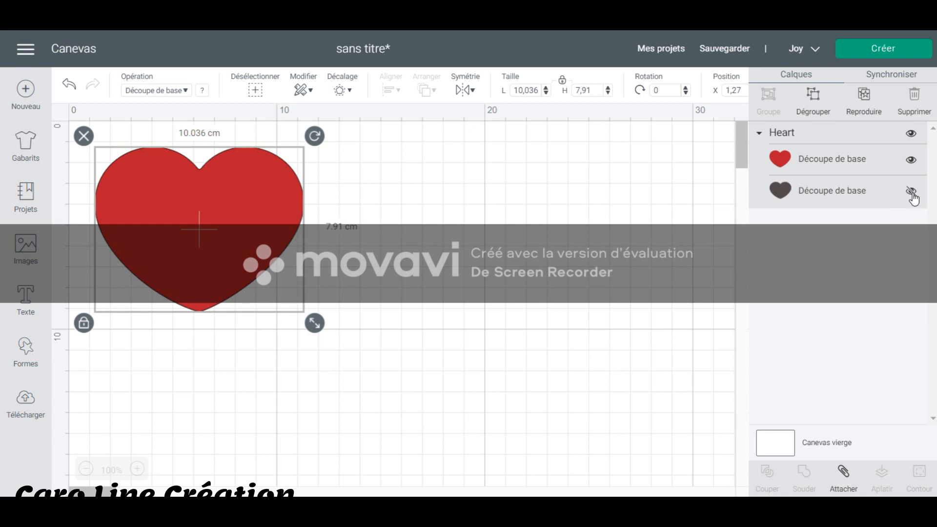
Show the heart's hidden dark layer and hide its red layer, leaving the heart selected on the canvas.
left_click(912, 192)
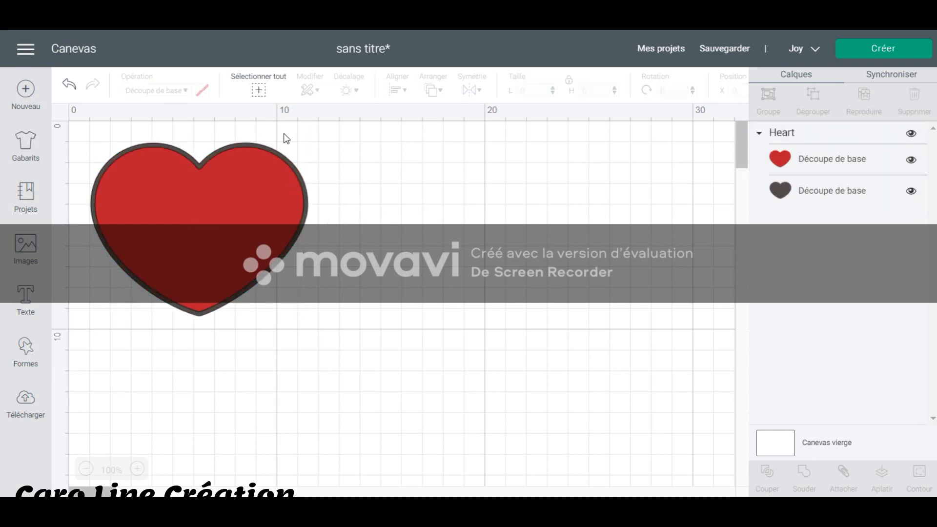
left_click(219, 211)
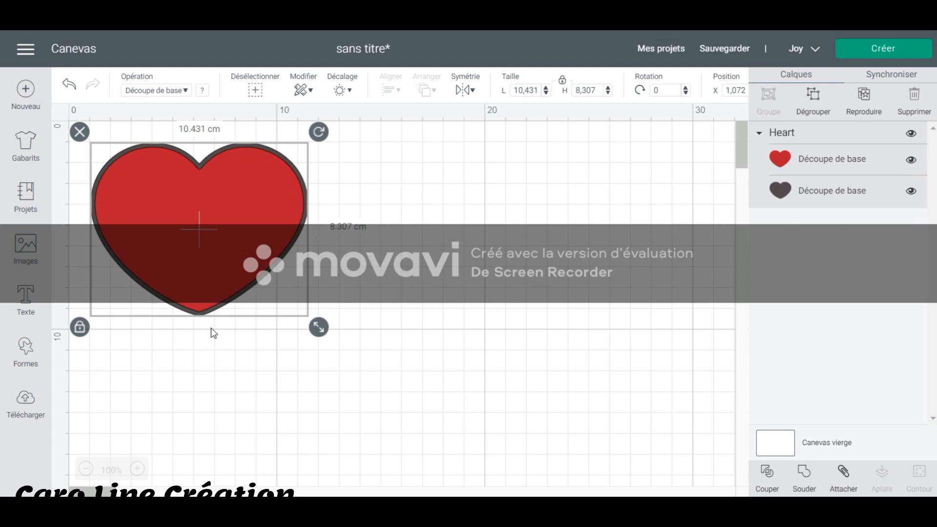
left_click(911, 160)
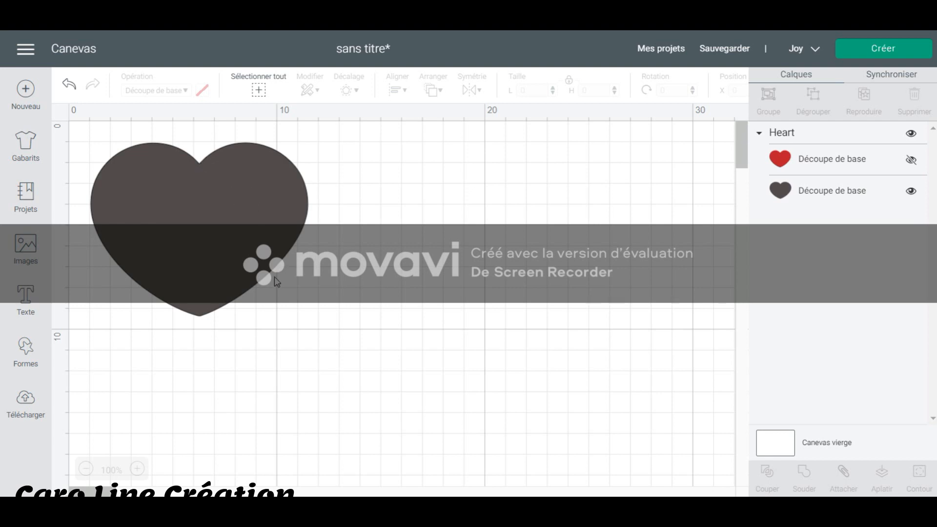
left_click(185, 240)
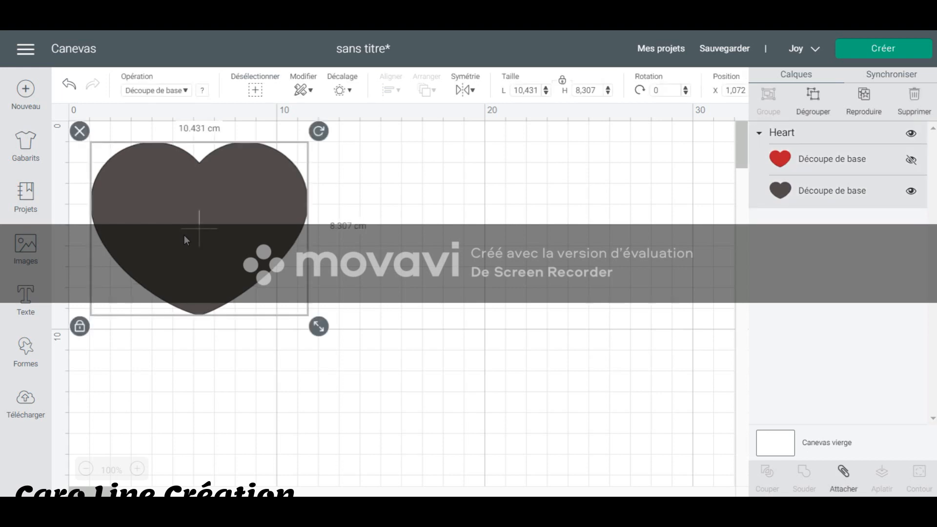
Return to the image library and switch the operation type filter from Cut Only to Draw Only.
left_click(26, 250)
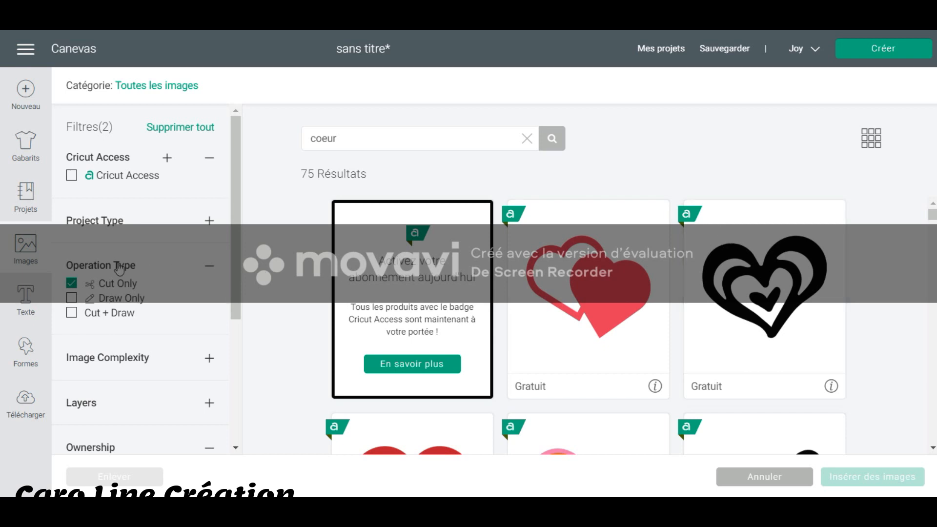
left_click(72, 284)
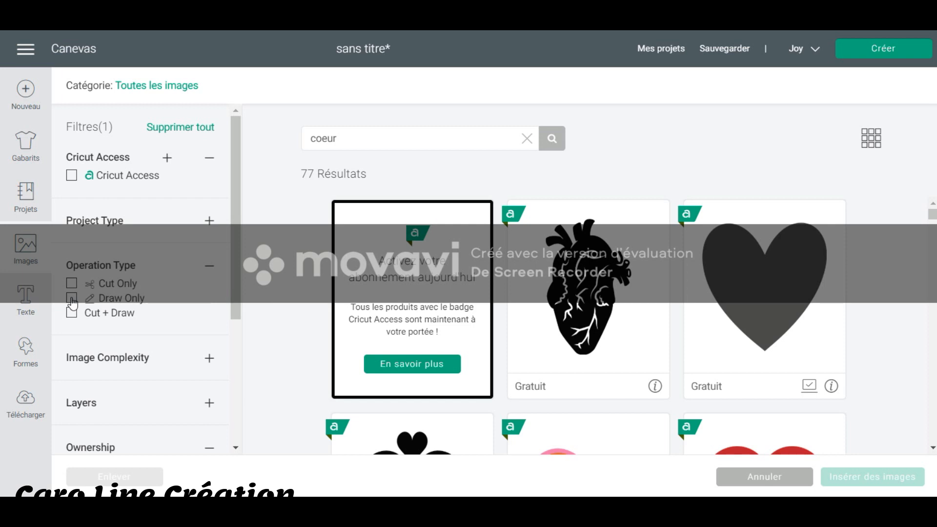
left_click(72, 298)
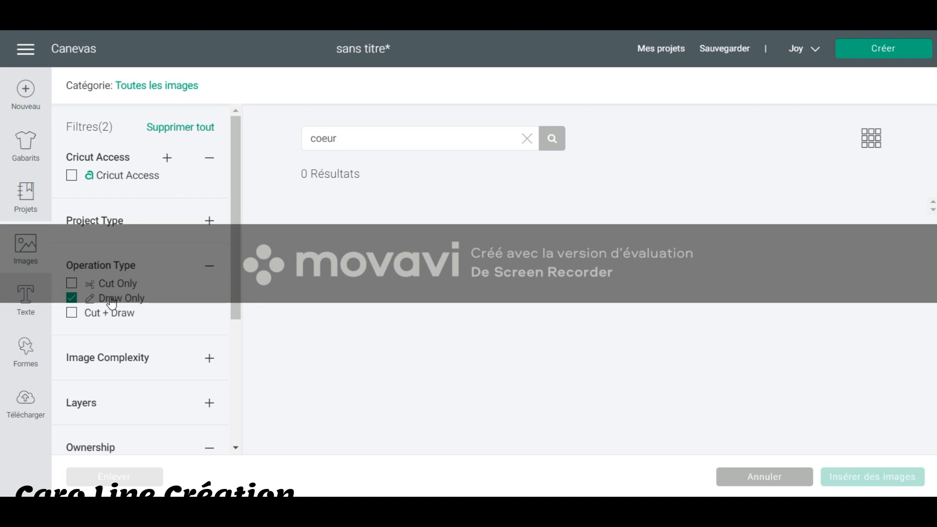
Search the library for "etoile" instead and remove the Free ownership filter.
left_click_drag(357, 141, 196, 141)
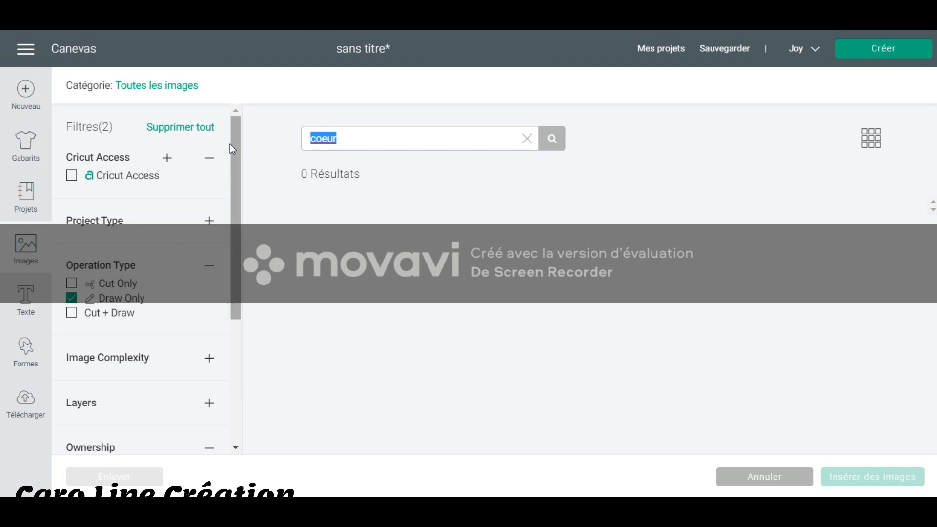
type("etoile")
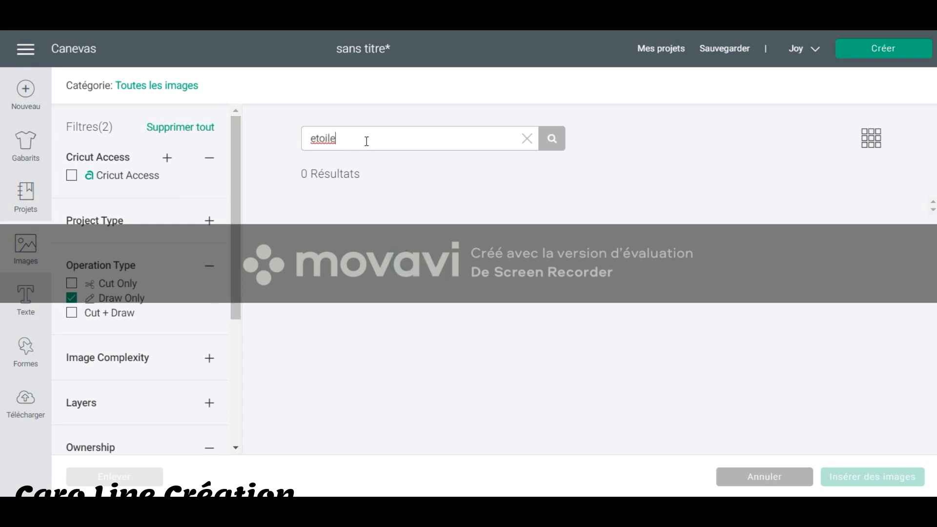
left_click_drag(339, 138, 287, 139)
scroll(180, 347, "down", 4)
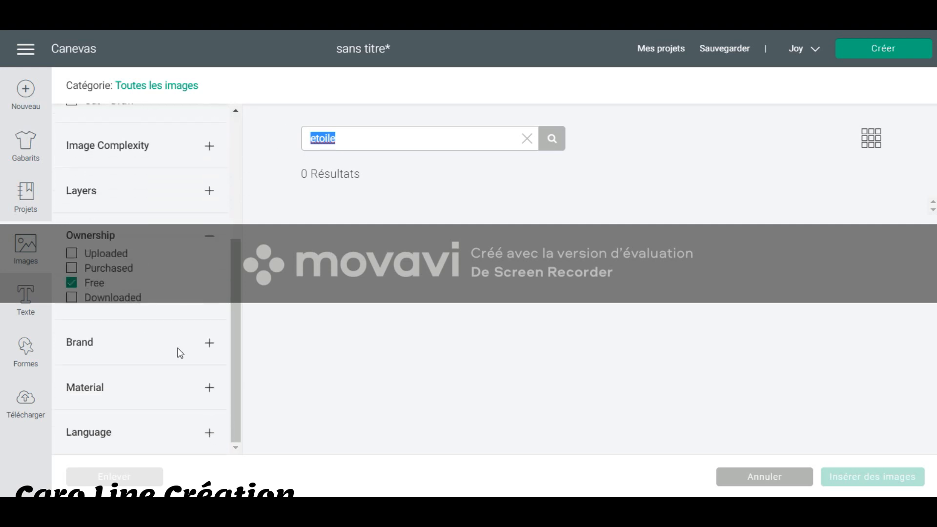
left_click(72, 284)
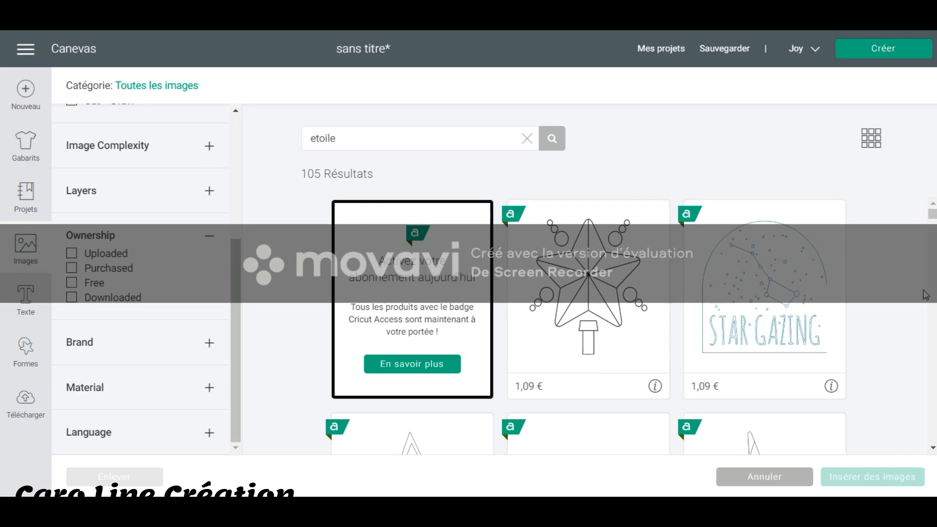
Insert the star drawing filled with scrollwork and move it beside the heart, to about X 14 cm.
scroll(911, 269, "down", 4)
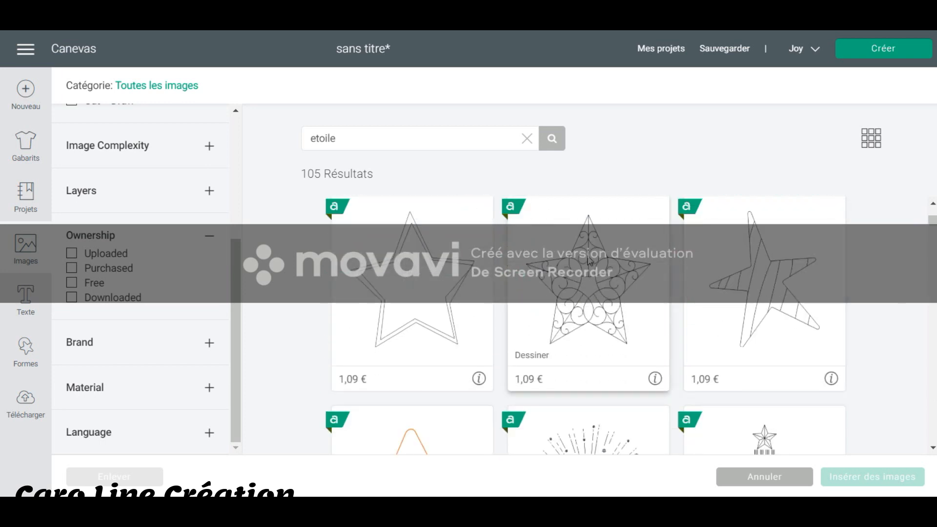
left_click(596, 291)
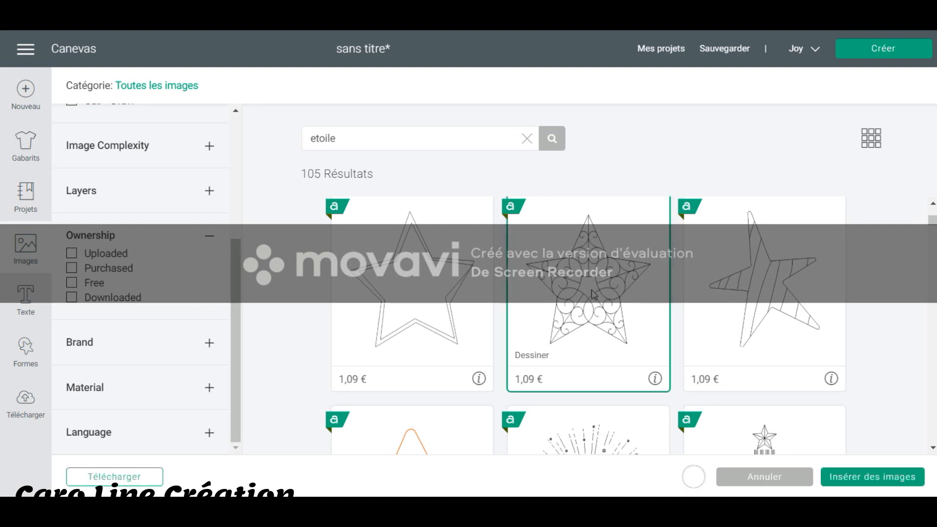
scroll(591, 298, "up", 4)
scroll(190, 248, "up", 3)
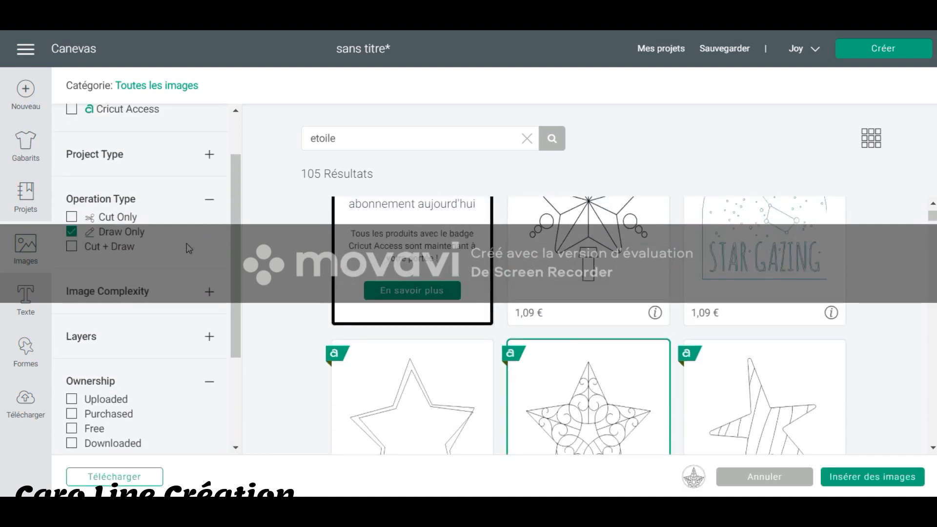
scroll(607, 392, "down", 3)
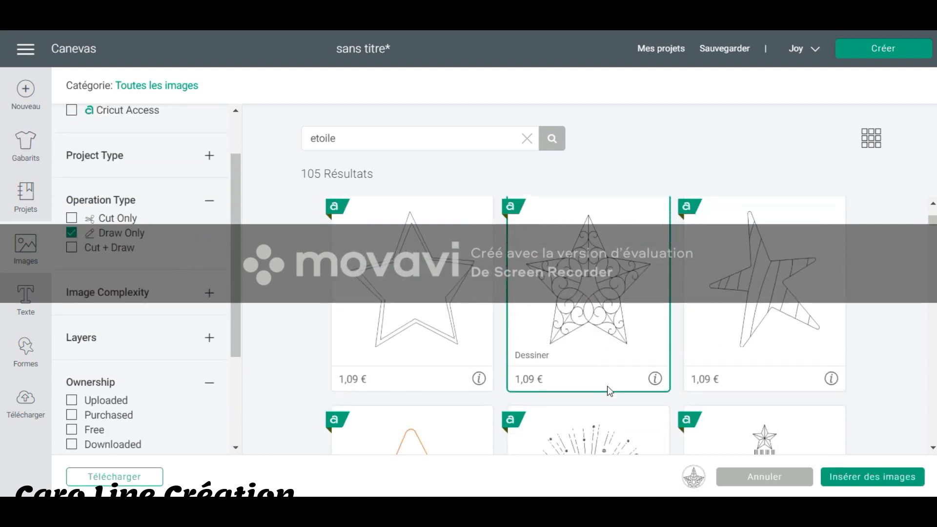
left_click(874, 477)
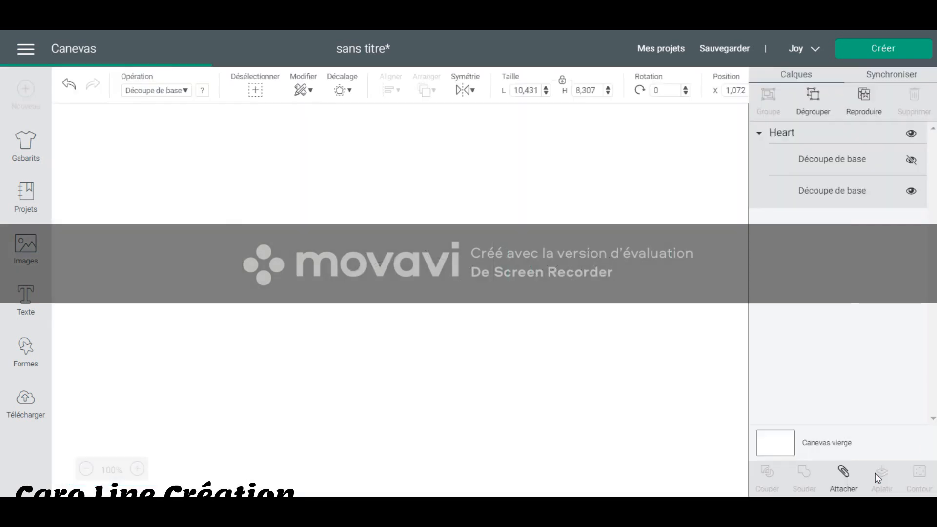
left_click_drag(232, 227, 496, 320)
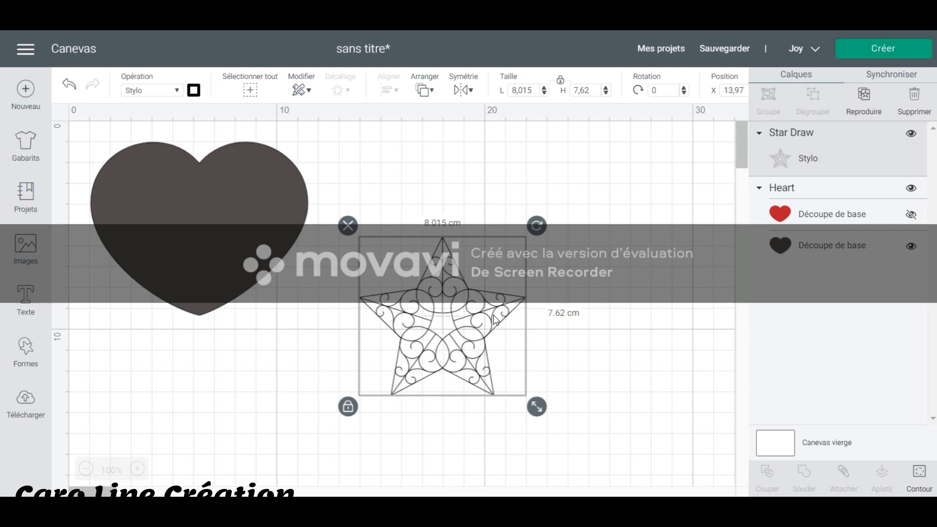
Delete the heart from the canvas.
left_click(296, 243)
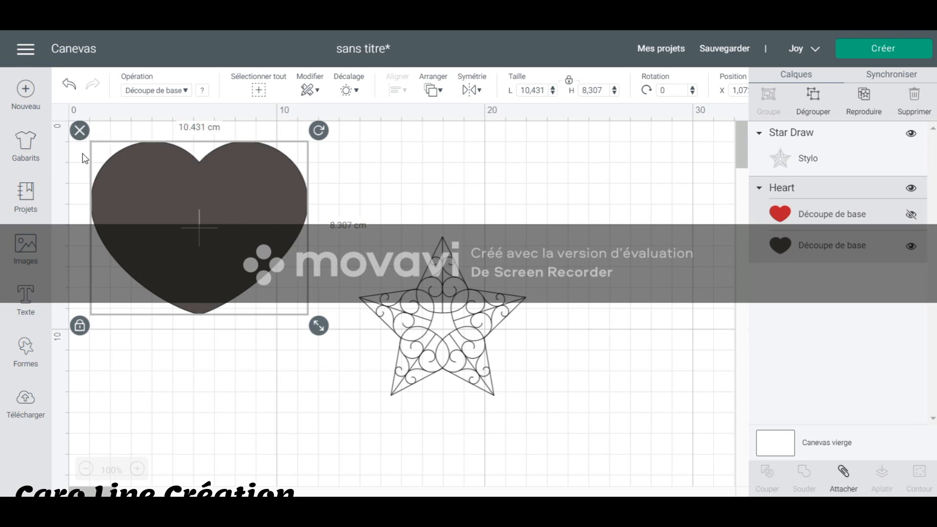
left_click(81, 132)
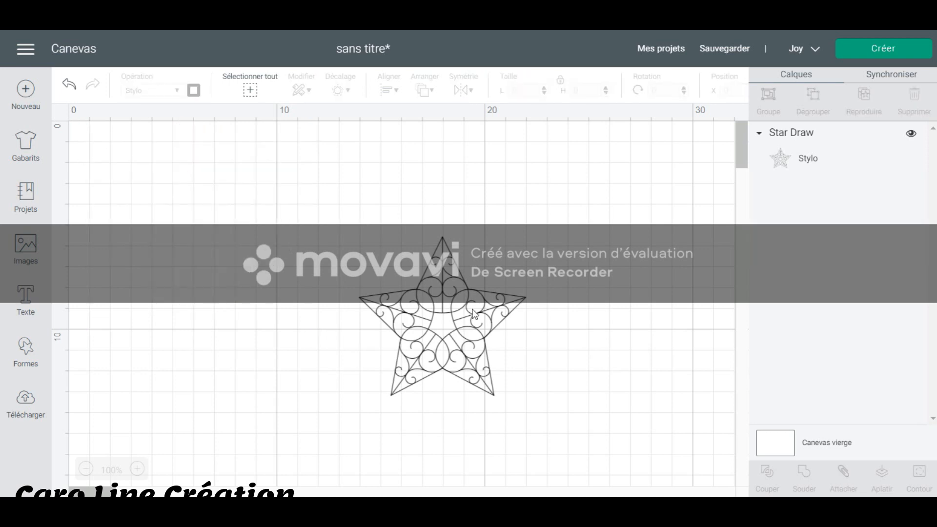
Enlarge the star drawing to about 12.8 cm wide and move it to about X 10.3 cm.
left_click(500, 323)
left_click_drag(536, 407, 635, 494)
left_click_drag(558, 368, 471, 273)
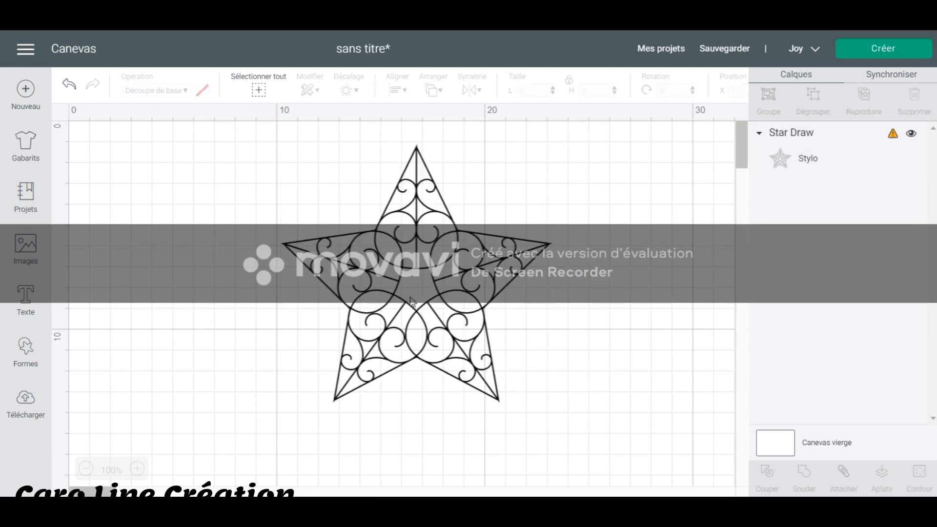
Shrink the star to about 7.2 cm wide, move it to about X 1 cm and deselect it.
left_click(481, 337)
left_click_drag(560, 412, 446, 302)
left_click_drag(383, 270, 188, 257)
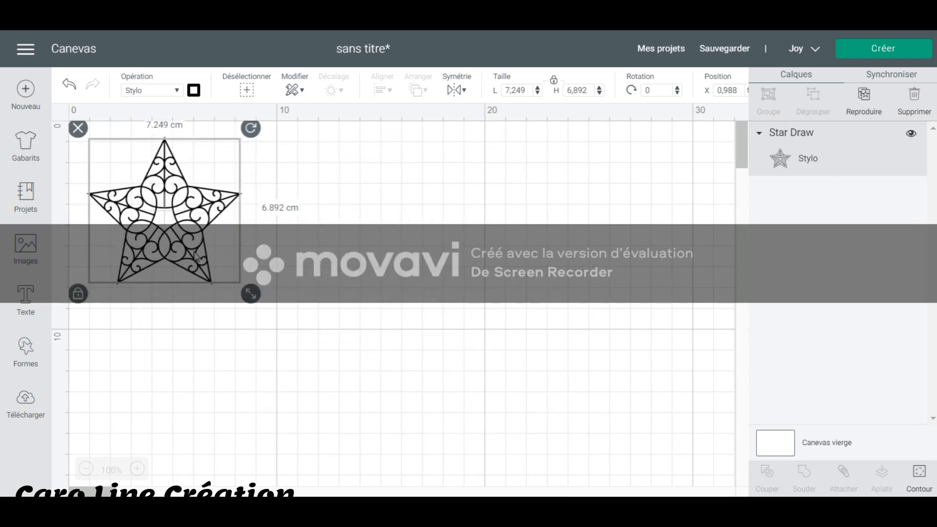
left_click(422, 241)
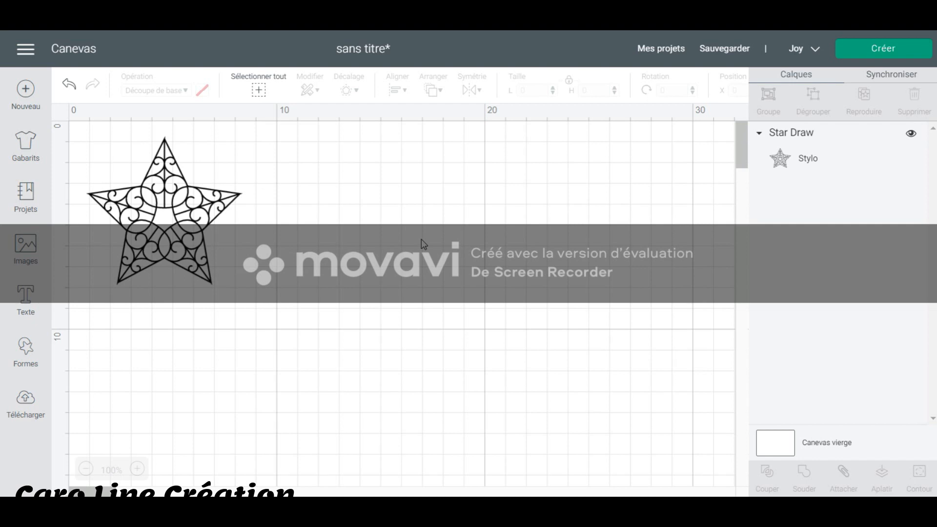
Enlarge the star to about 12 cm wide and set its pen to F - Fine Point (0.4mm) in Black.
left_click(184, 217)
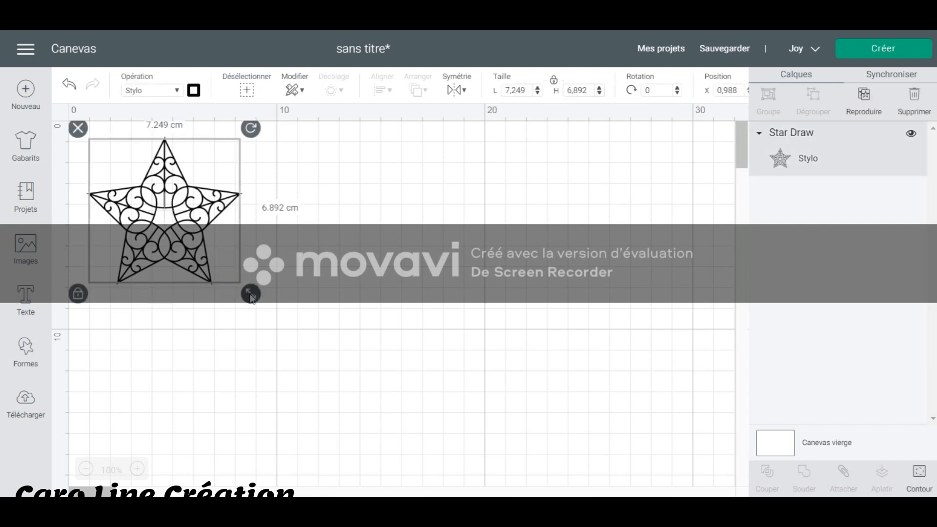
left_click_drag(252, 296, 353, 365)
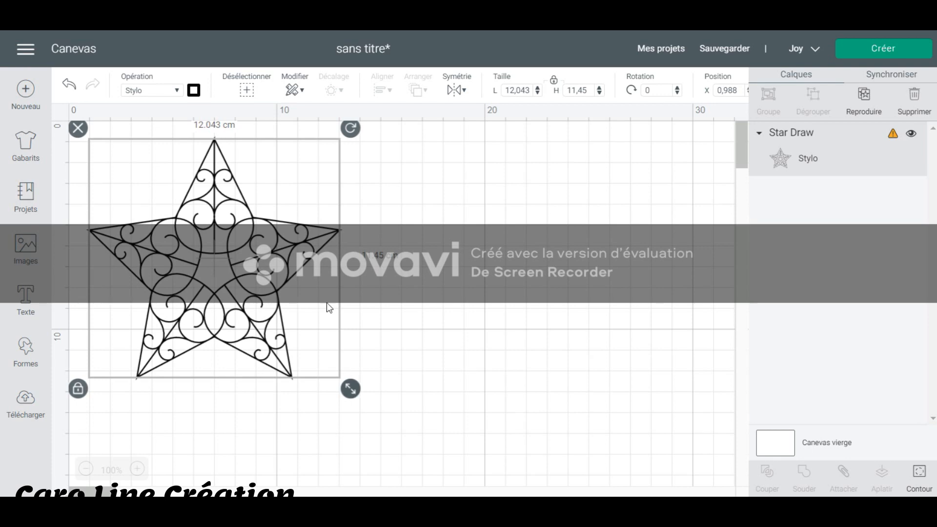
left_click(195, 92)
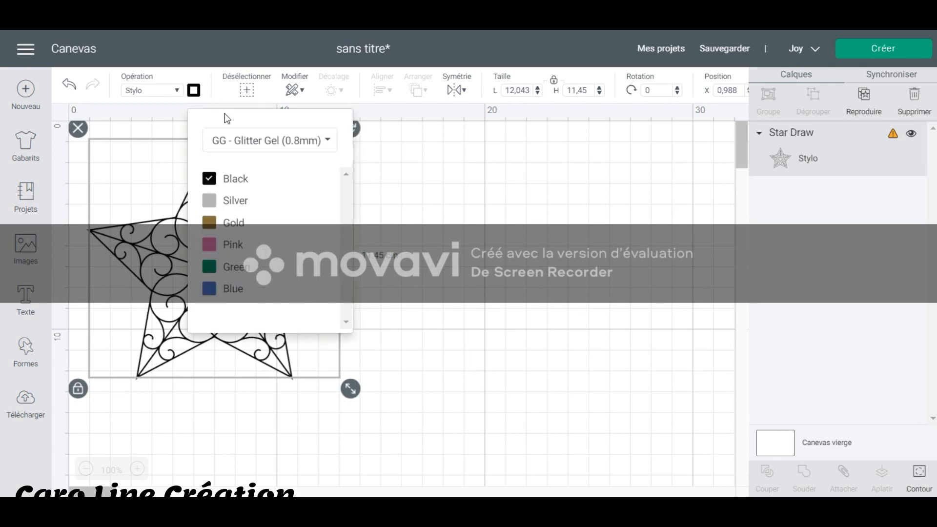
left_click(326, 142)
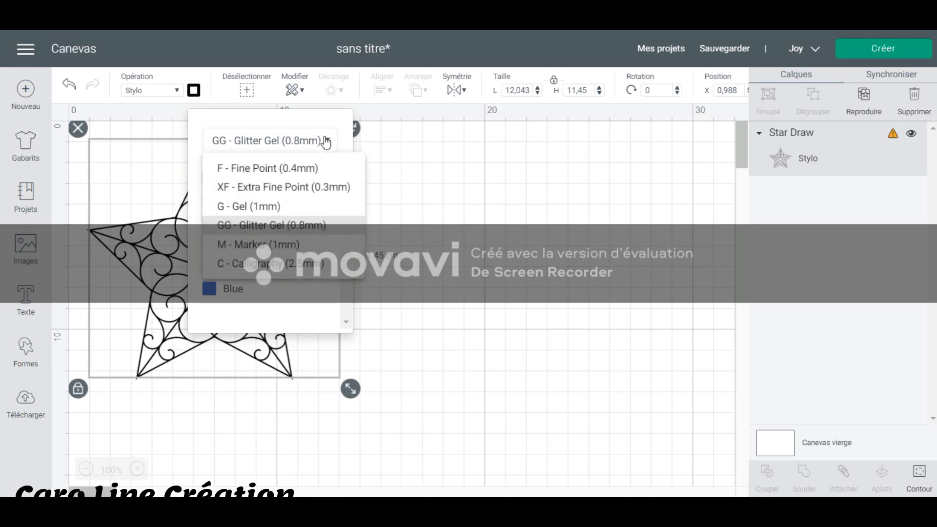
left_click(306, 168)
left_click(255, 180)
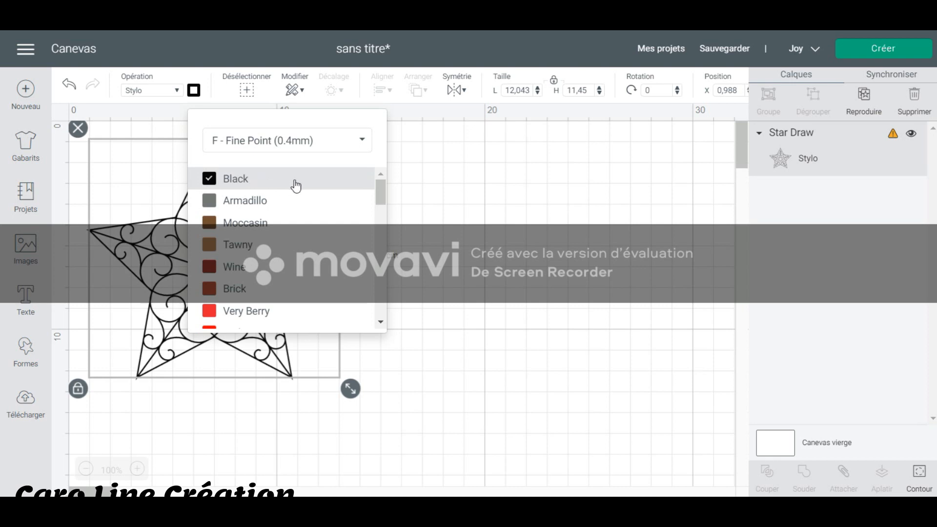
left_click(464, 191)
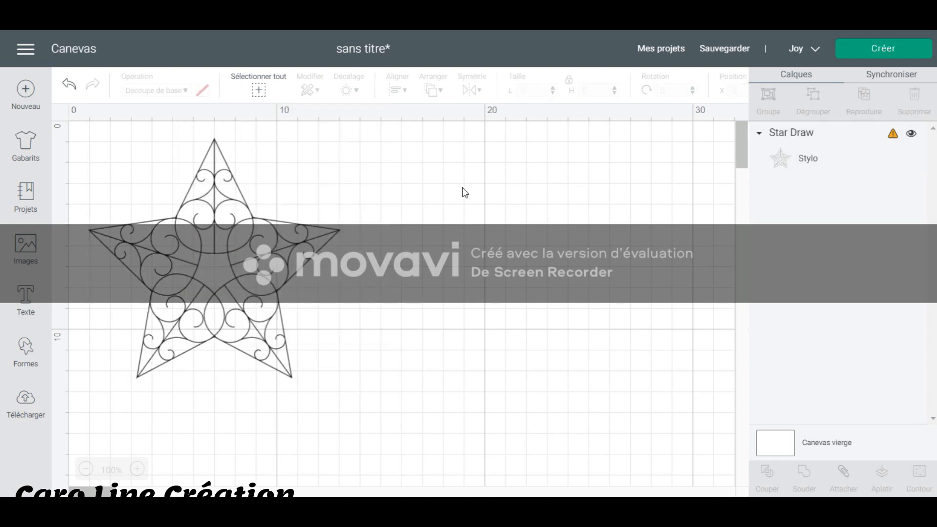
Shrink the star to about 7.7 cm wide and move it to about X 4.2 cm.
left_click(263, 321)
left_click_drag(353, 389, 262, 303)
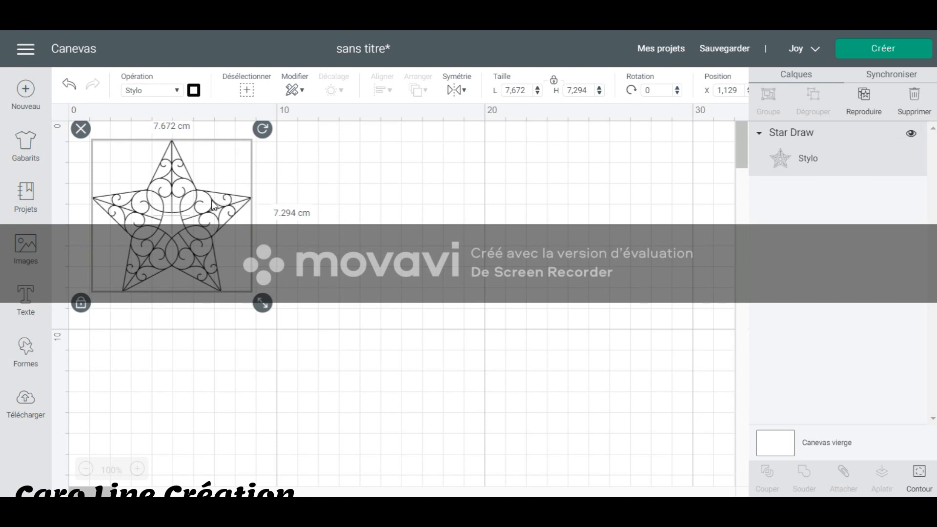
left_click_drag(213, 207, 277, 244)
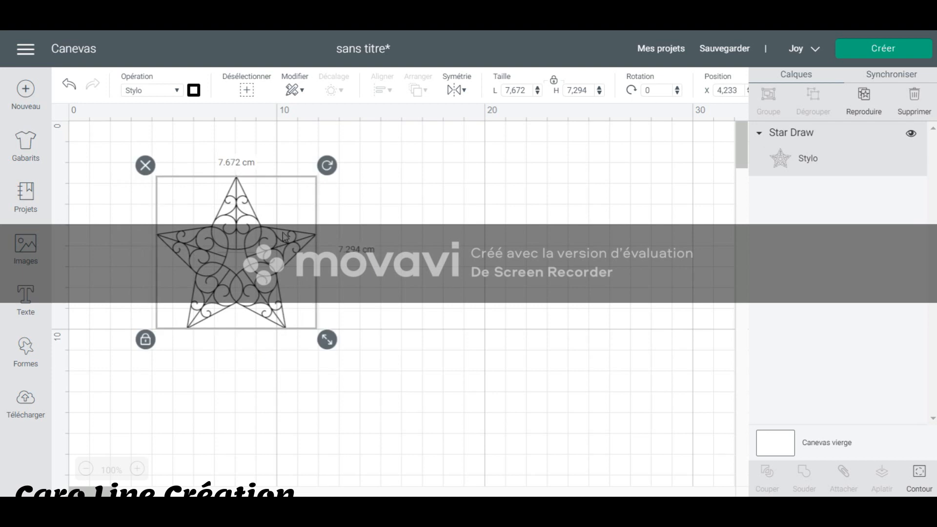
left_click(382, 248)
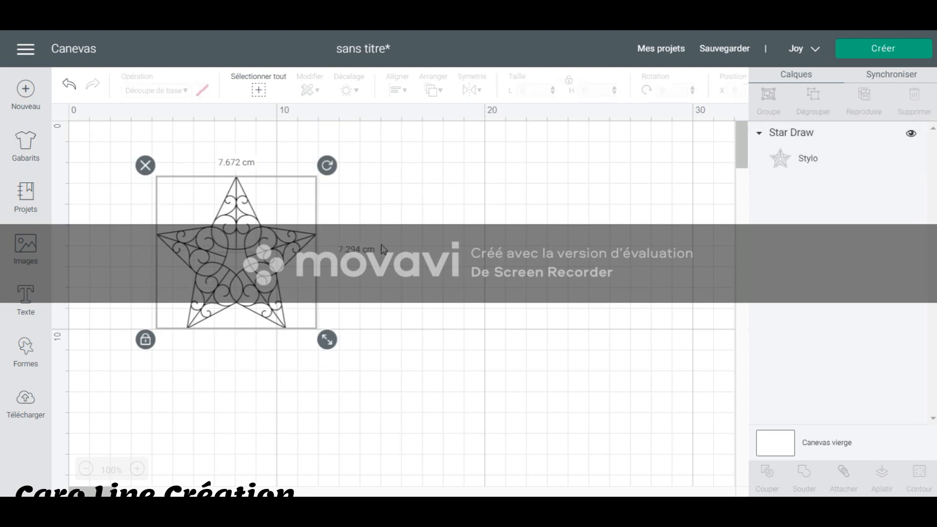
Delete the scrollwork star and insert the plain starfish drawing from the library's "etoile" results instead.
left_click(221, 240)
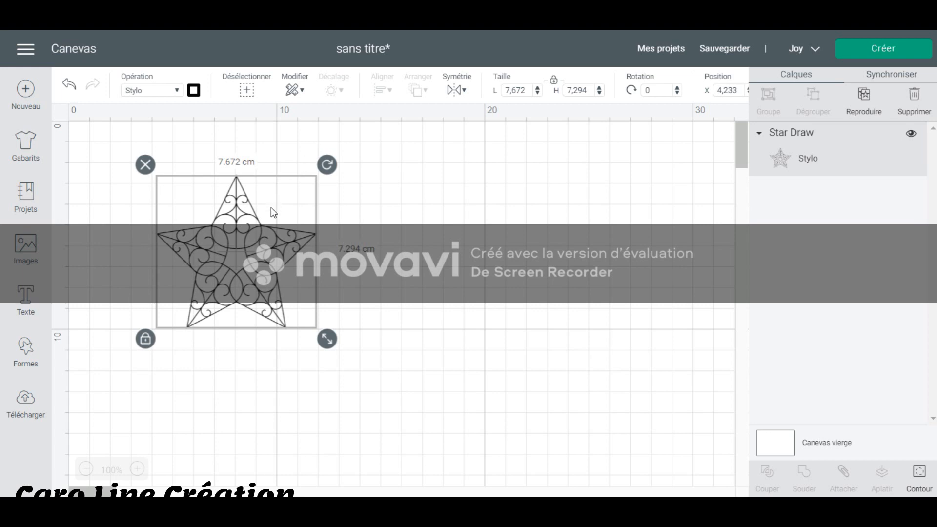
left_click(146, 164)
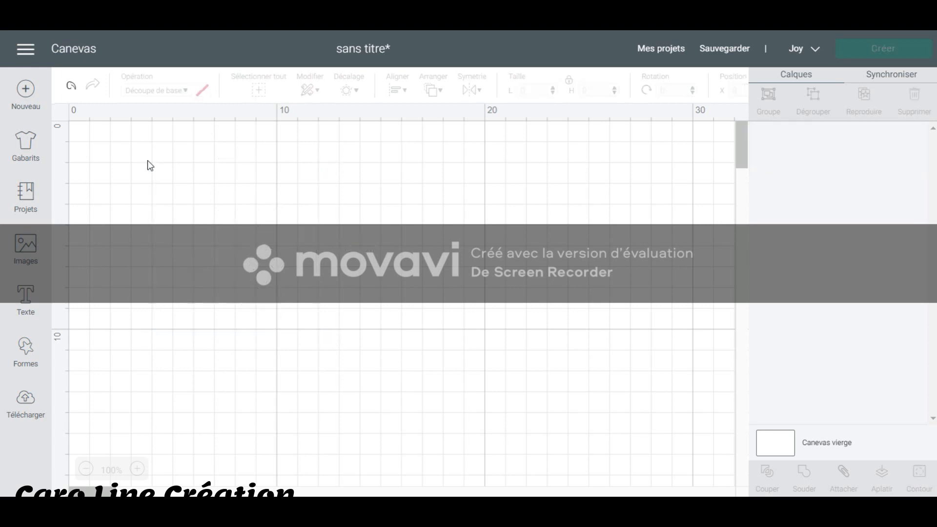
left_click(25, 249)
left_click(426, 253)
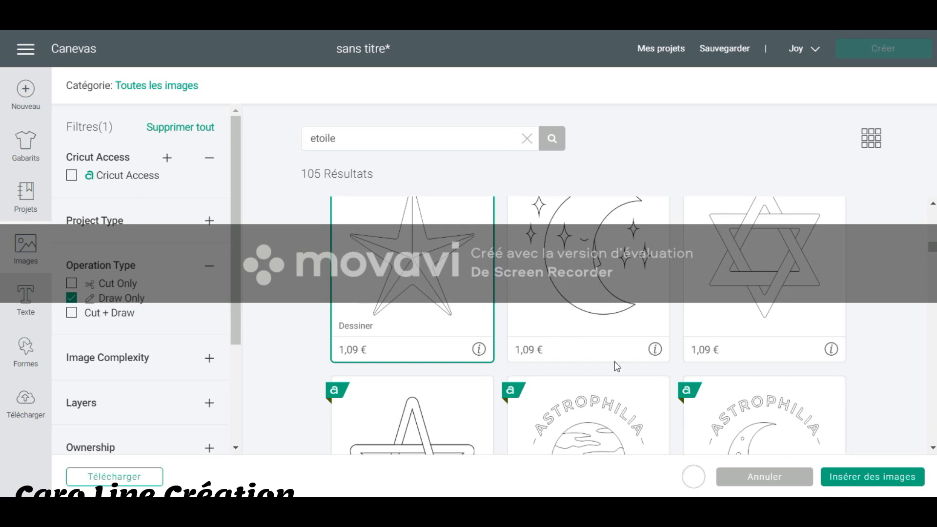
left_click(873, 477)
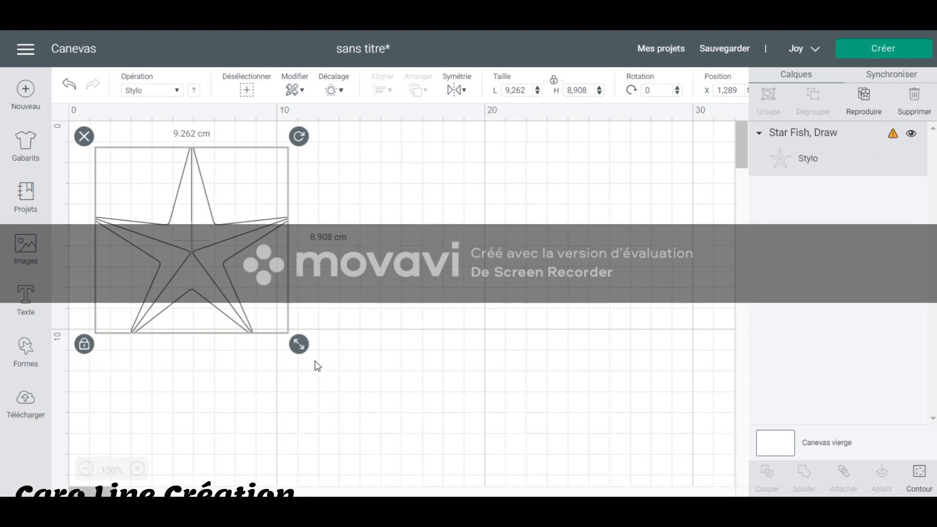
Shrink the starfish to about 8.2 cm wide and move it to about X 0.2 cm.
left_click_drag(302, 350, 280, 324)
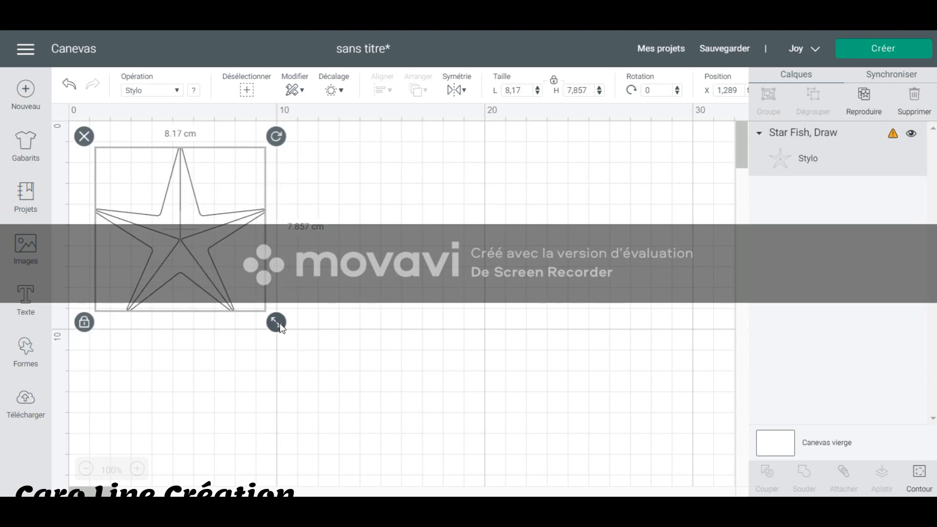
left_click_drag(242, 280, 220, 260)
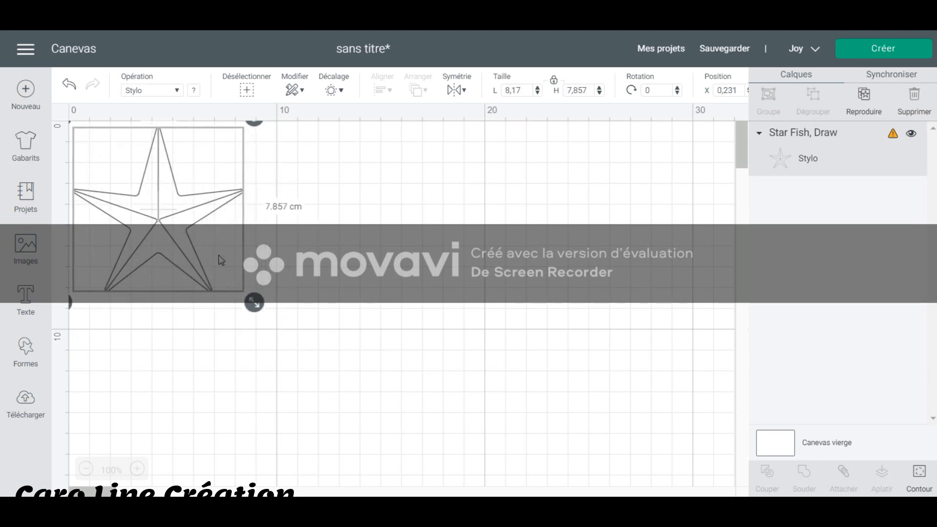
Set the starfish's pen to XF - Extra Fine Point (0.3mm) in Black and leave the drawing selected.
left_click(196, 97)
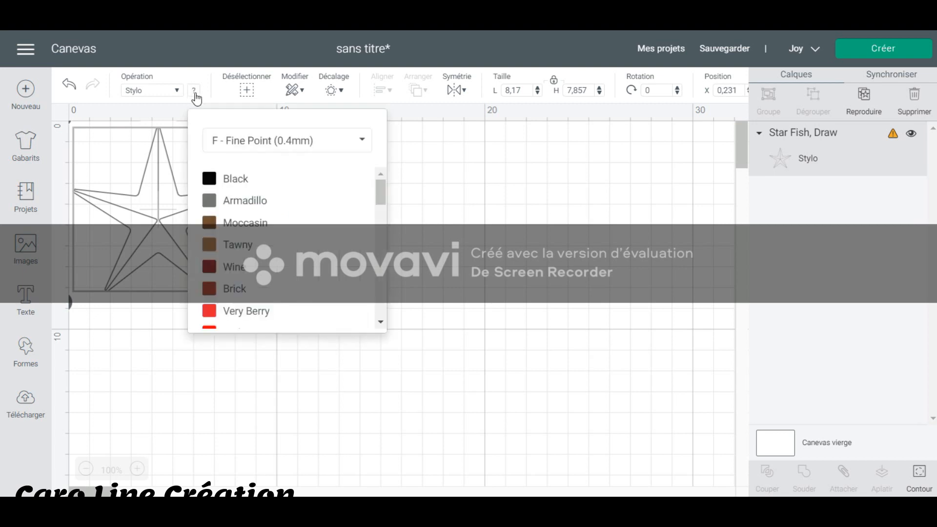
left_click(242, 142)
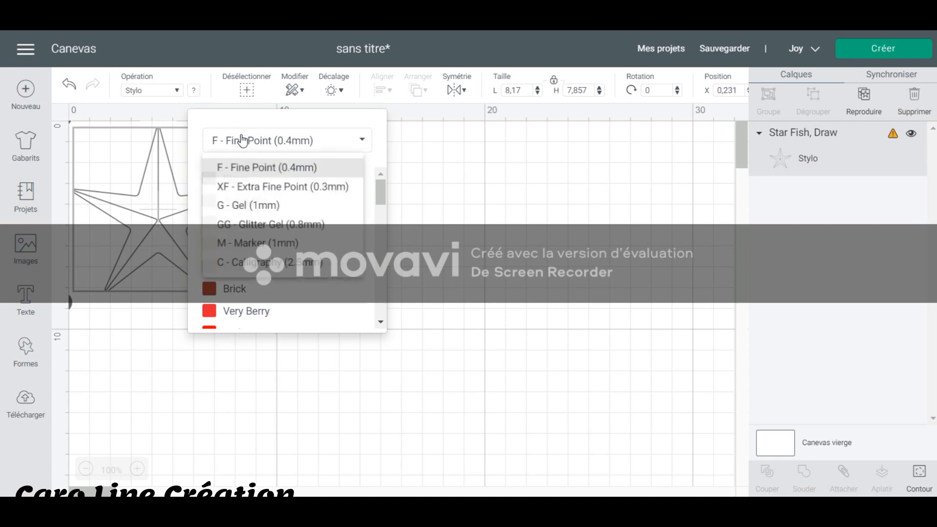
left_click(281, 190)
left_click(241, 187)
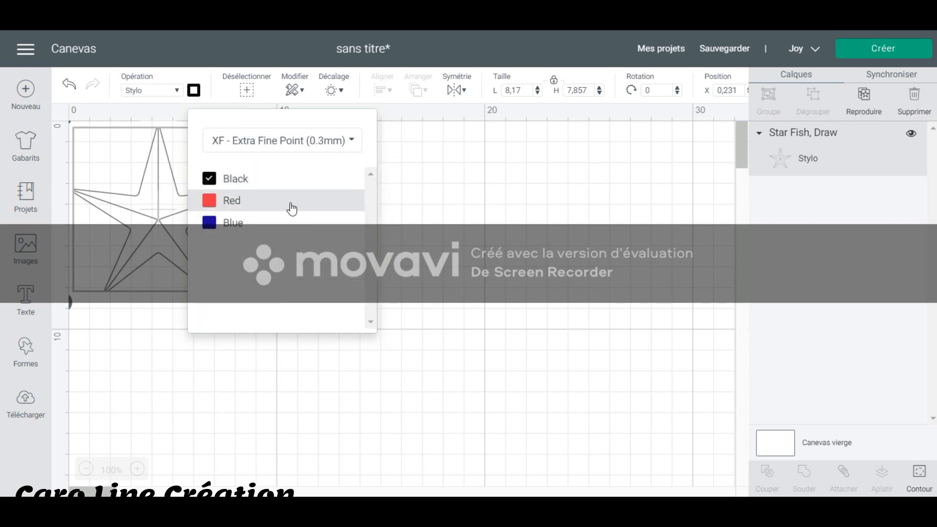
left_click(503, 228)
left_click(168, 210)
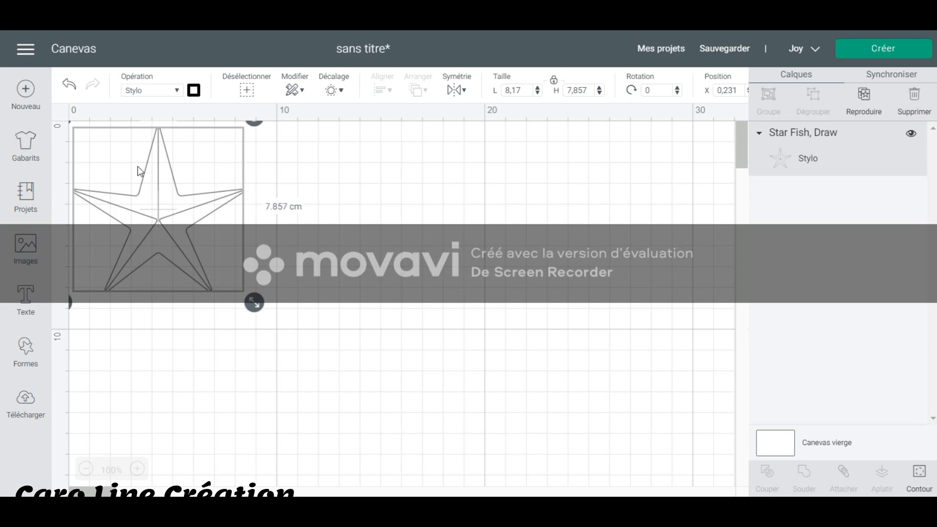
Search the image library for "fleur" with the Draw Only filter, browse the flower drawings and return to the canvas.
left_click(27, 247)
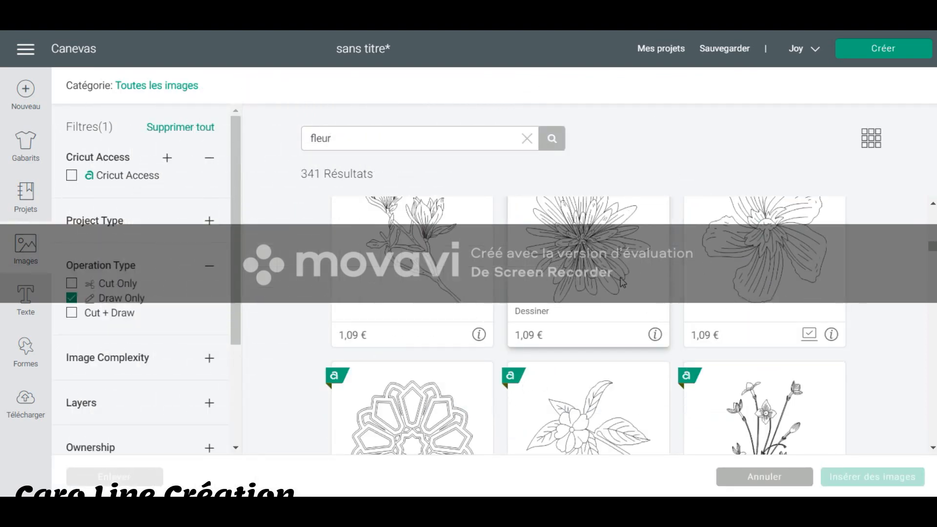
scroll(604, 283, "up", 2)
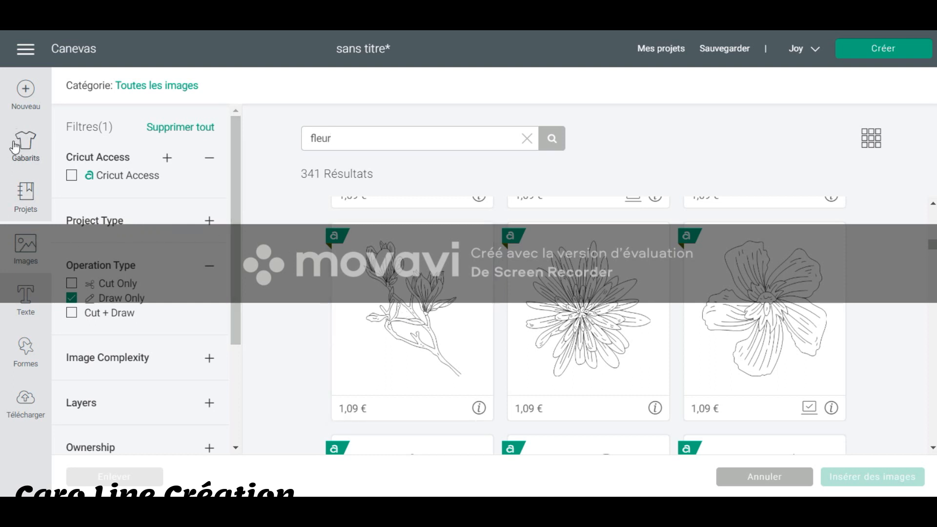
left_click(73, 49)
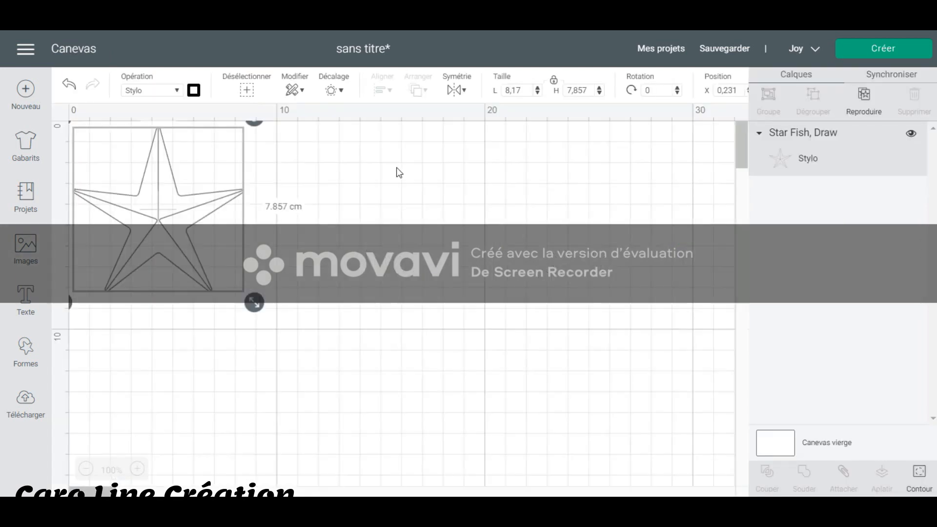
Move the starfish to about X 3.3 cm and add an outward offset of about 0.88 cm with the square corner option.
left_click_drag(197, 229, 262, 262)
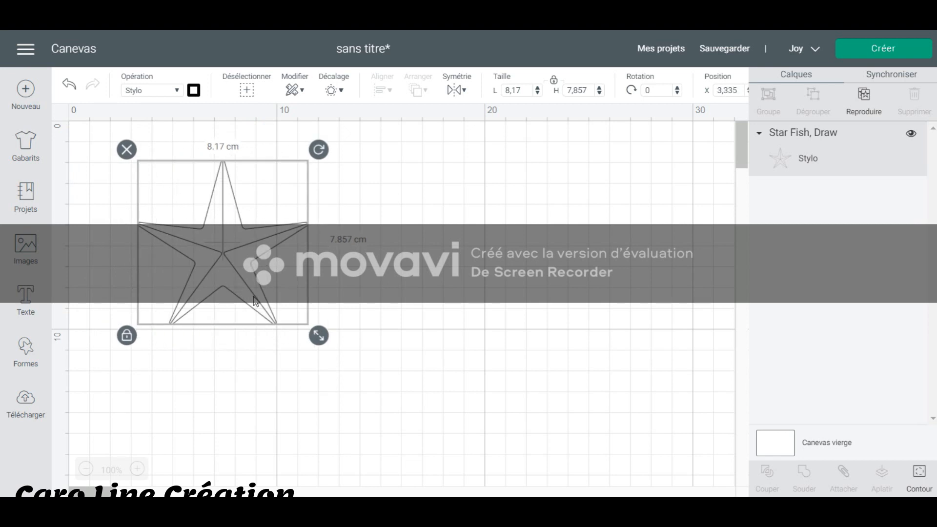
left_click(340, 93)
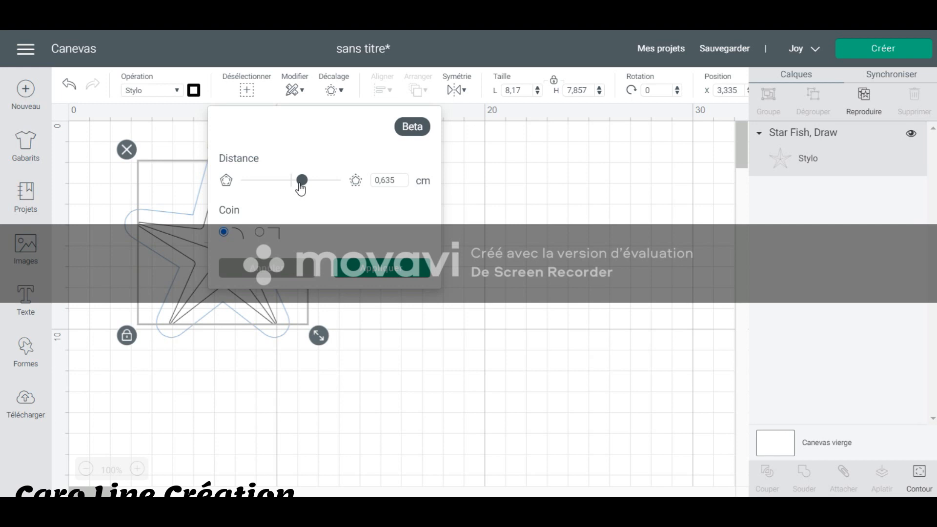
left_click_drag(306, 186, 319, 184)
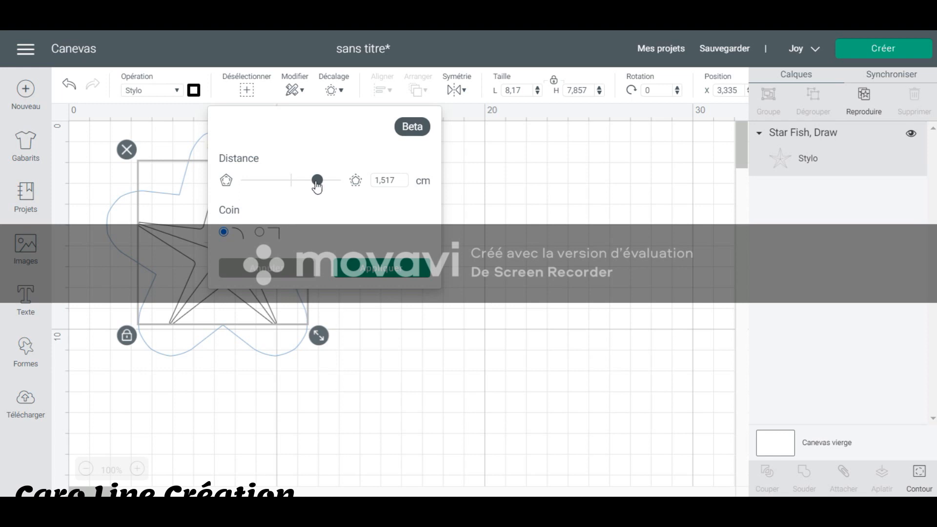
mouse_move(318, 181)
left_mouse_down()
mouse_move(281, 184)
mouse_move(308, 190)
left_mouse_up()
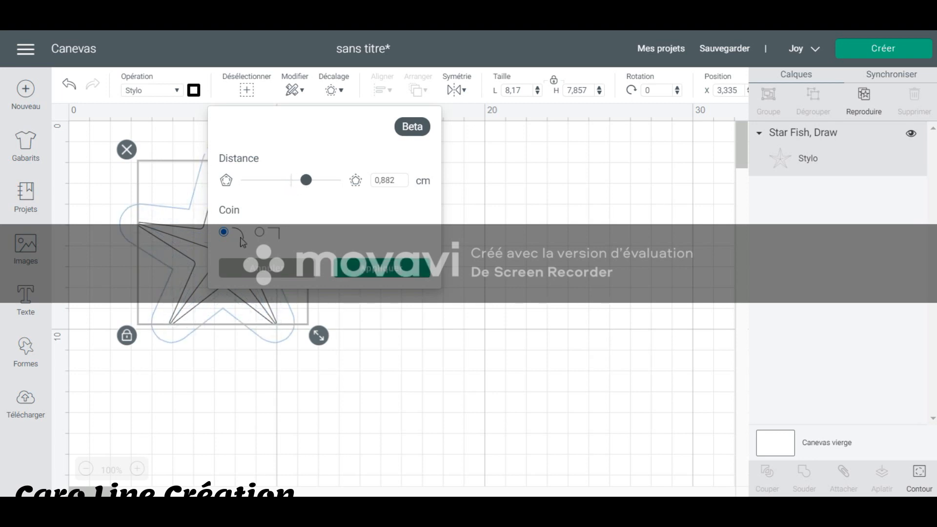
left_click(260, 232)
left_click(367, 270)
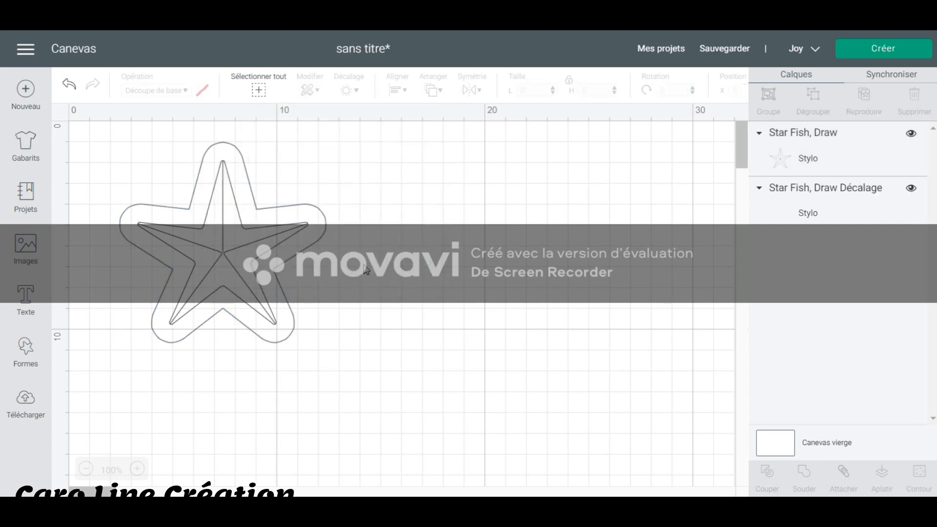
Add a 0.15 cm offset with the rounded corner option around the starfish's existing offset outline.
left_click(322, 230)
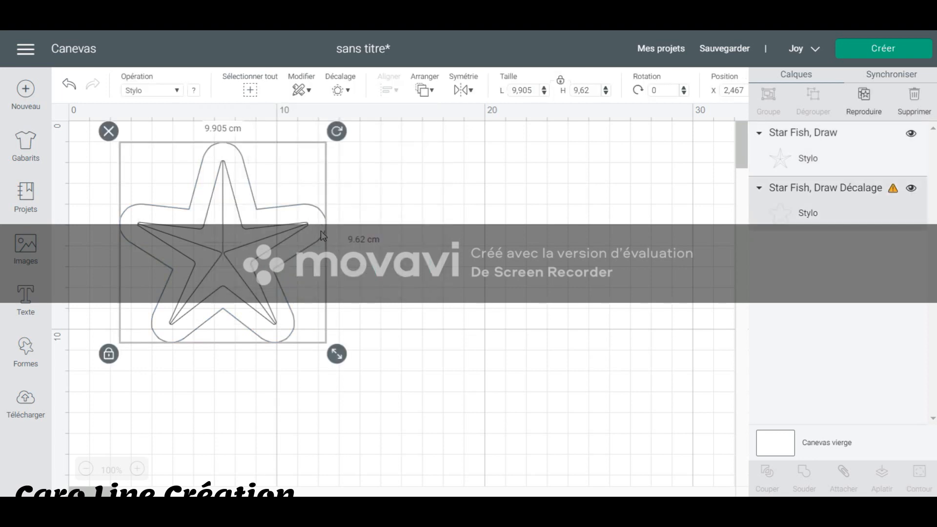
left_click(347, 89)
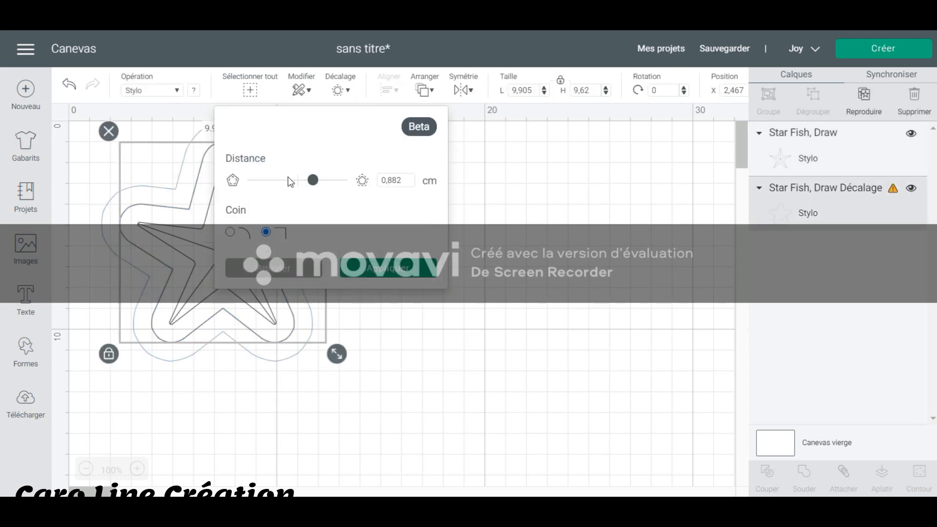
left_click(231, 234)
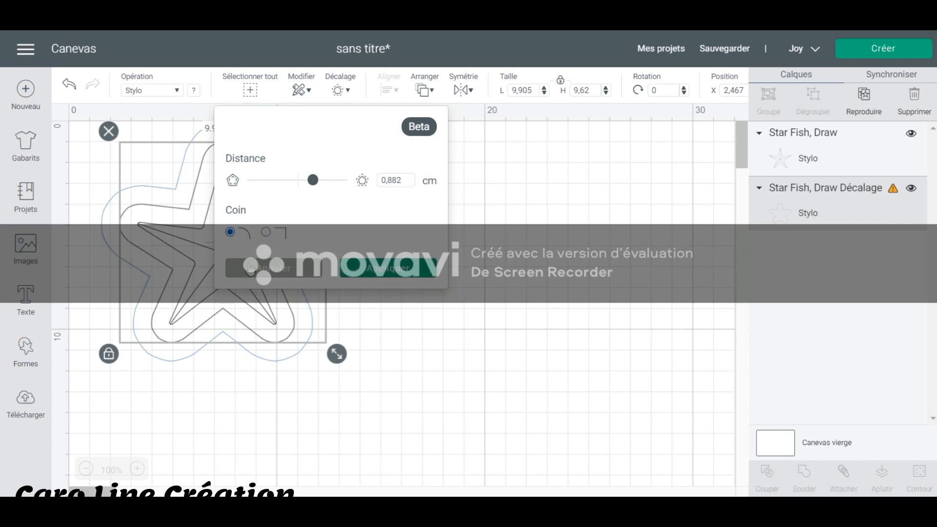
double_click(408, 182)
type("0.15")
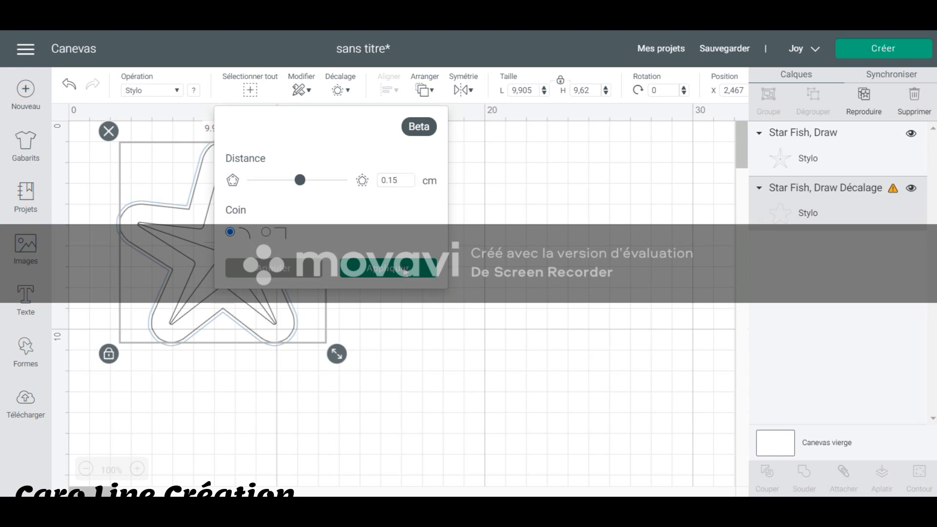
left_click(405, 270)
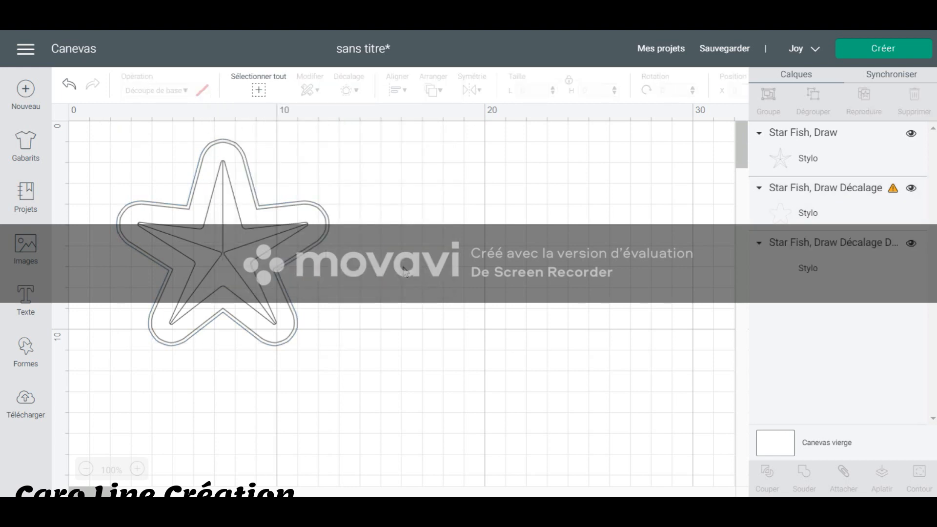
Delete the inner of the two offset outlines around the starfish.
left_click(300, 206)
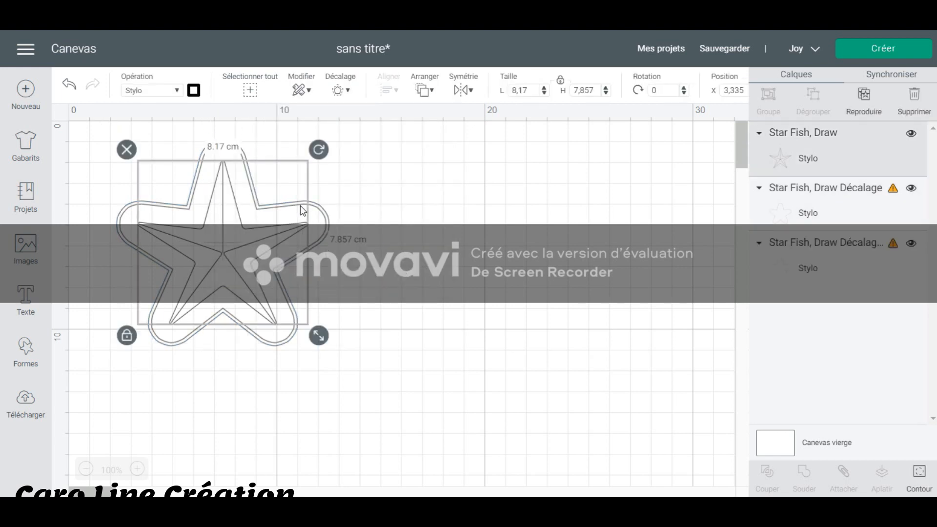
left_click(330, 218)
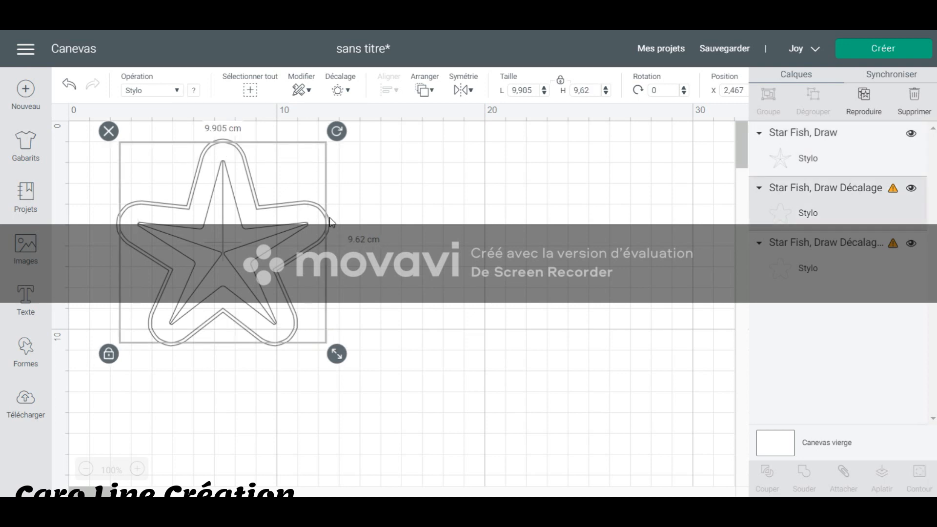
key("Delete")
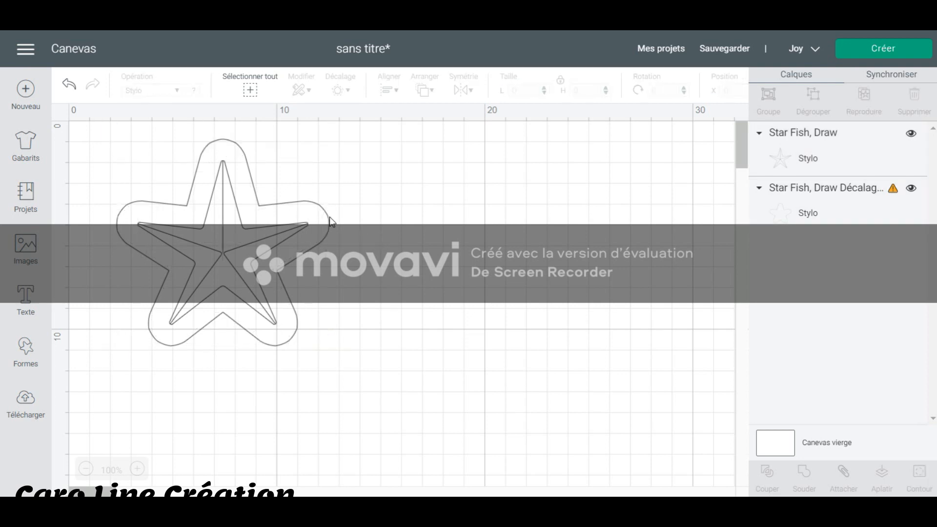
Toggle the visibility of the starfish's remaining offset outline and delete that outline.
left_click(330, 217)
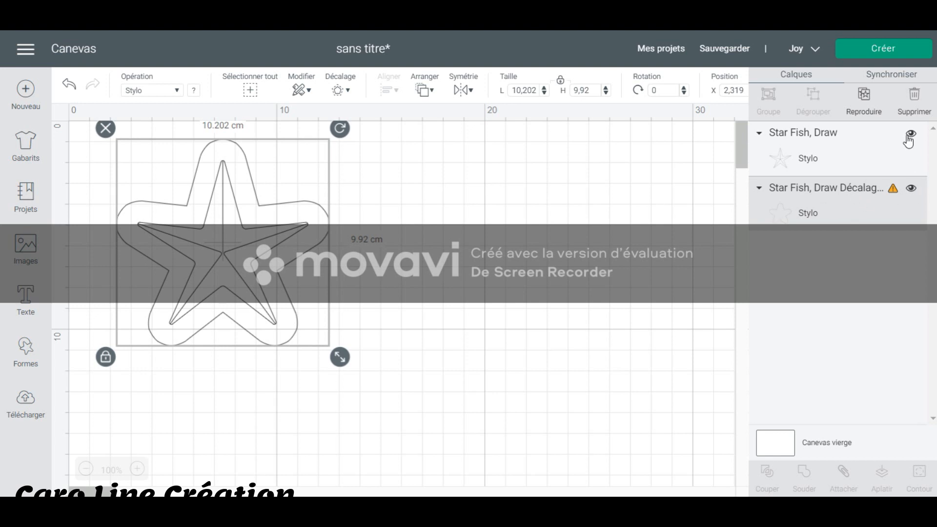
left_click(911, 190)
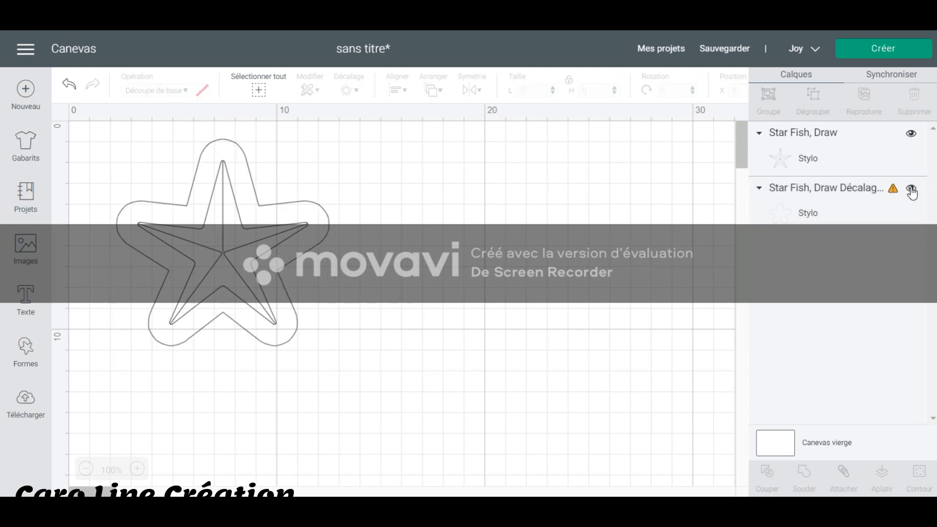
left_click(911, 189)
left_click(911, 189)
left_click(911, 189)
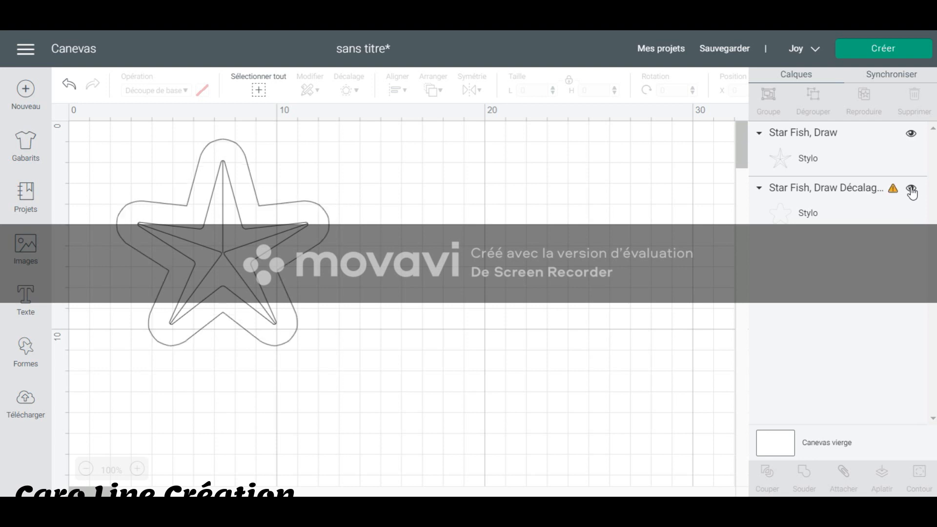
left_click(816, 193)
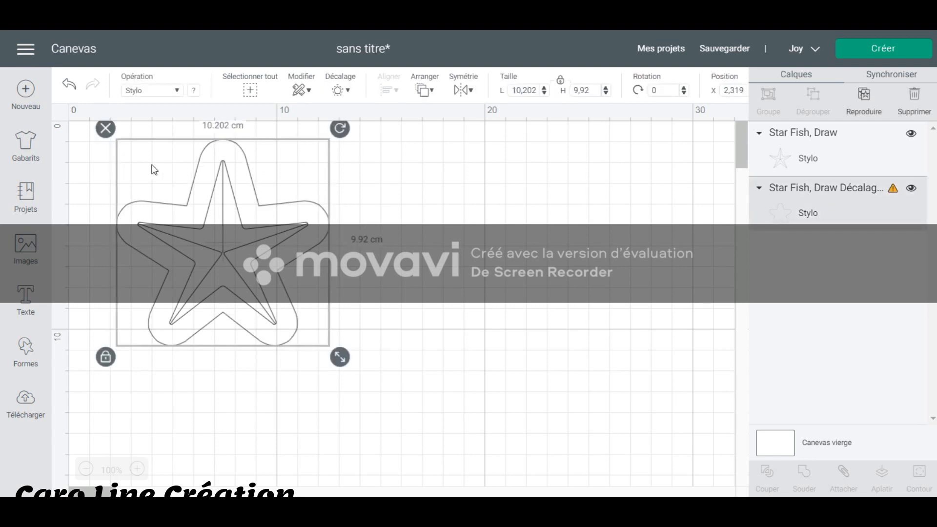
left_click(105, 128)
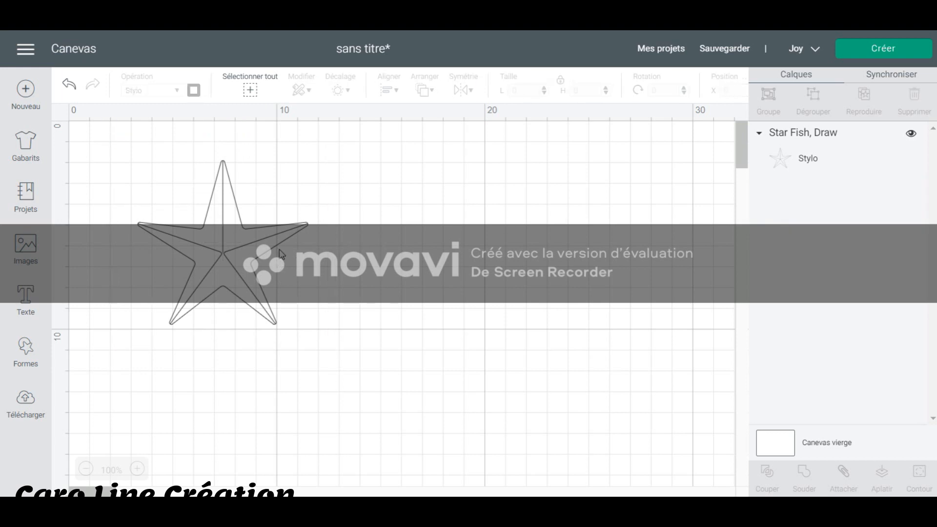
Add a 0.15 cm offset with rounded corners around the starfish drawing.
left_click(242, 242)
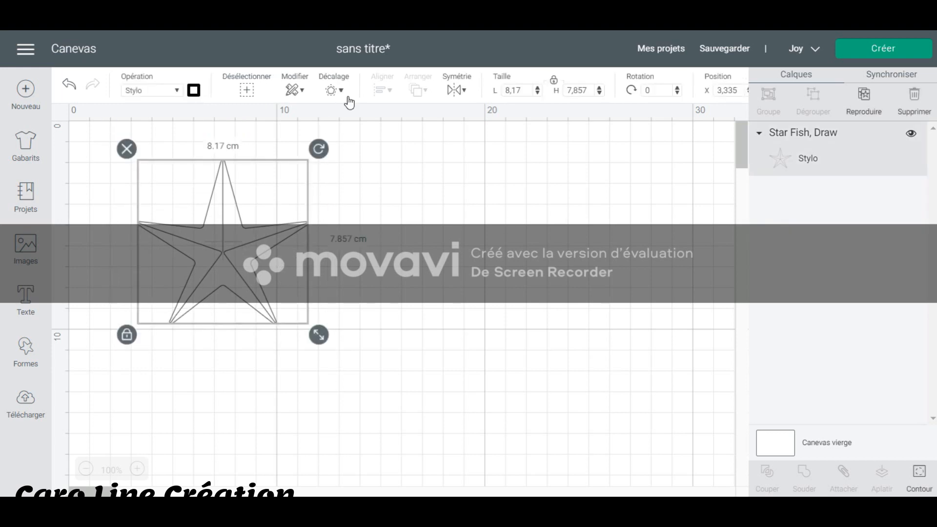
left_click(342, 91)
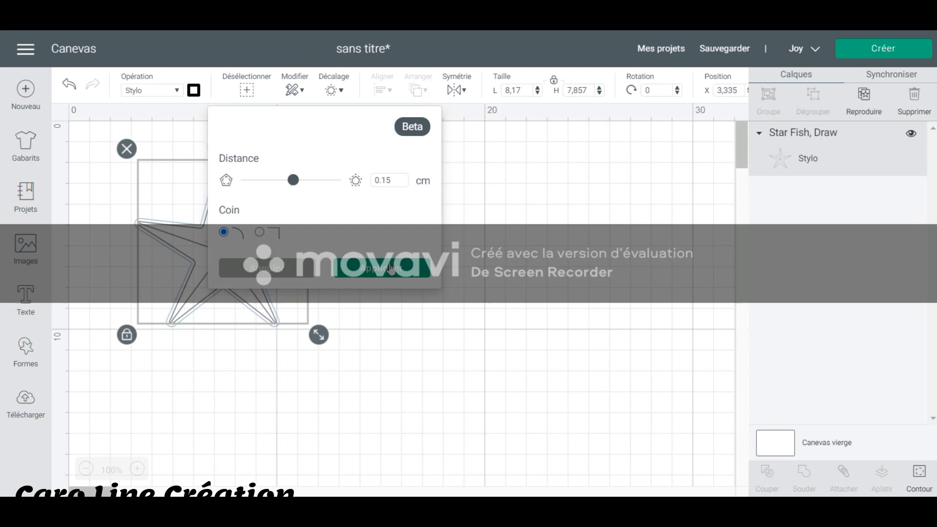
left_click(390, 268)
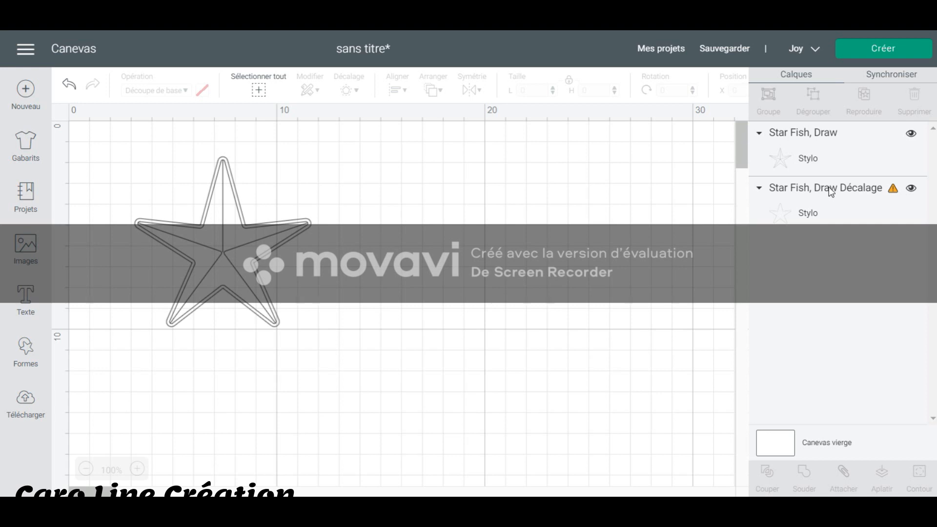
Change the starfish offset's operation from Stylo to Découpe de base and deselect it.
left_click(872, 192)
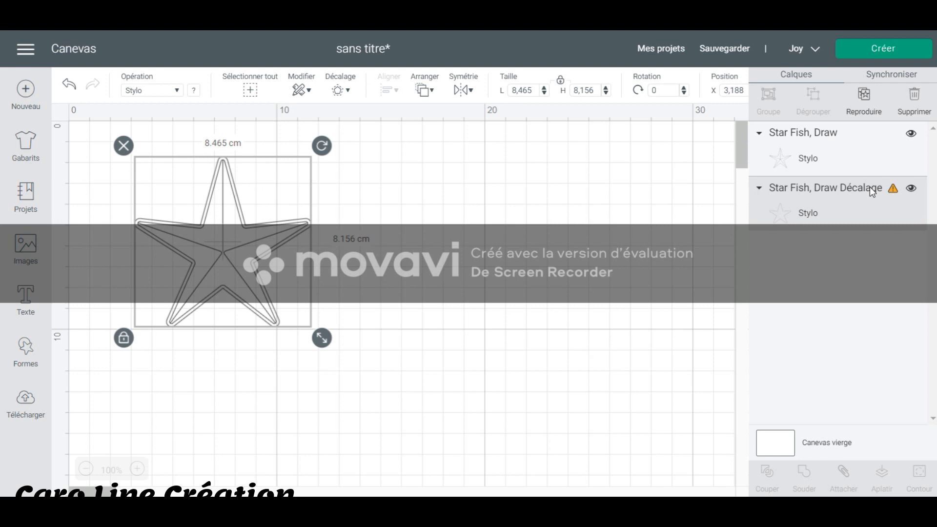
left_click(177, 91)
left_click(173, 133)
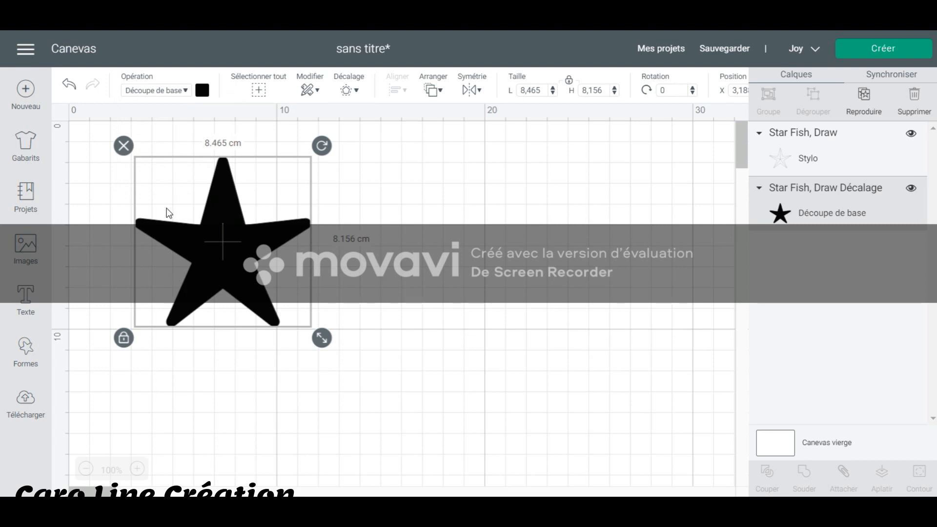
left_click(526, 278)
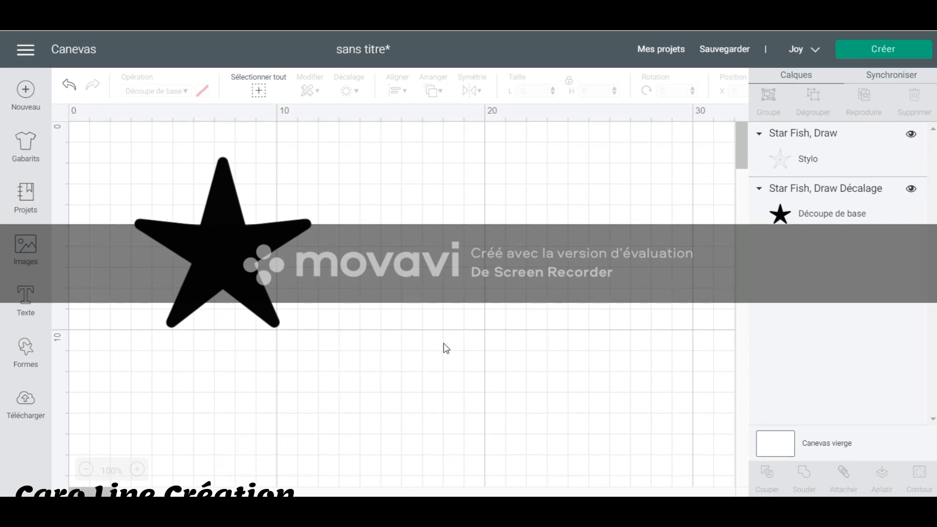
Replace the image library's Draw Only filter with Cut + Draw, look over the flower images and search for "coeur".
left_click(27, 248)
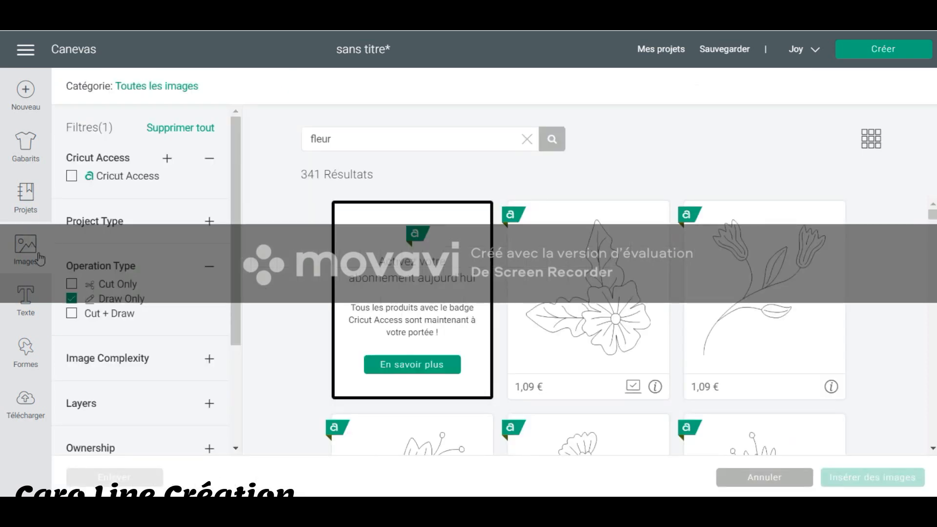
left_click(121, 302)
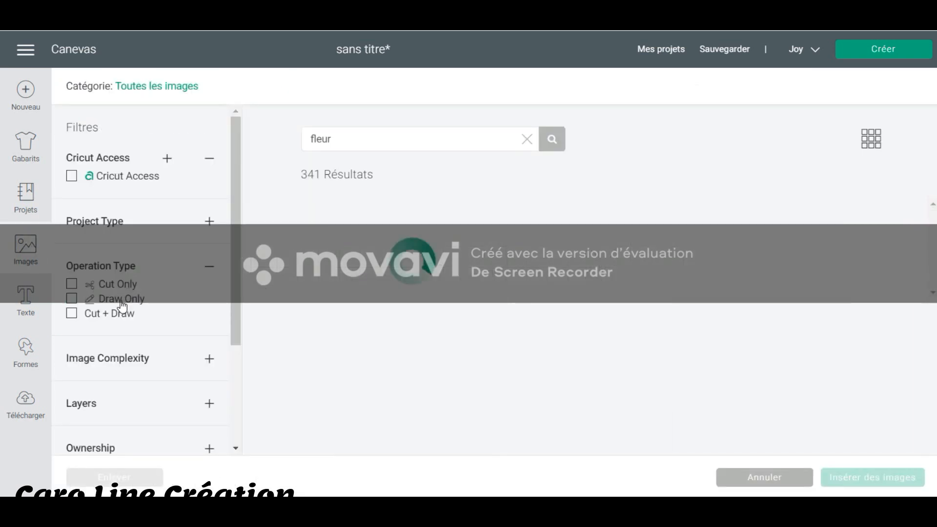
left_click(97, 321)
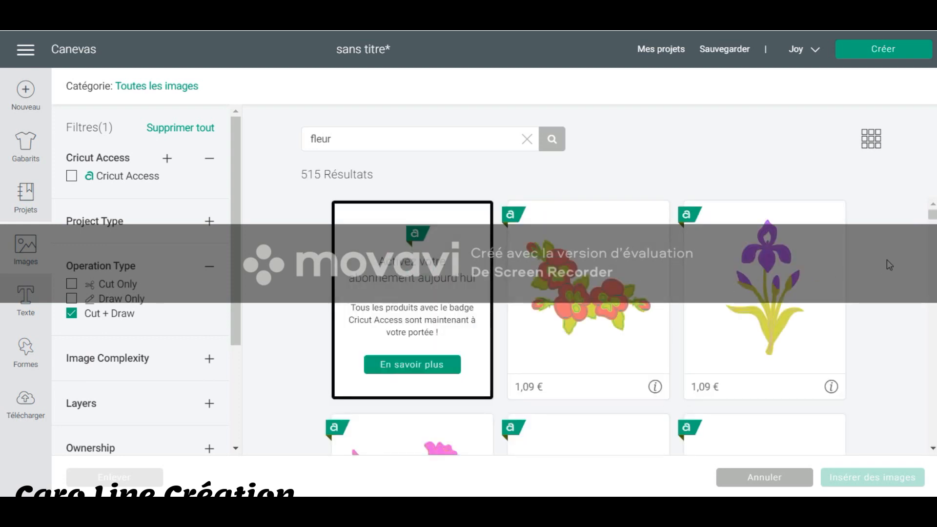
scroll(895, 273, "down", 5)
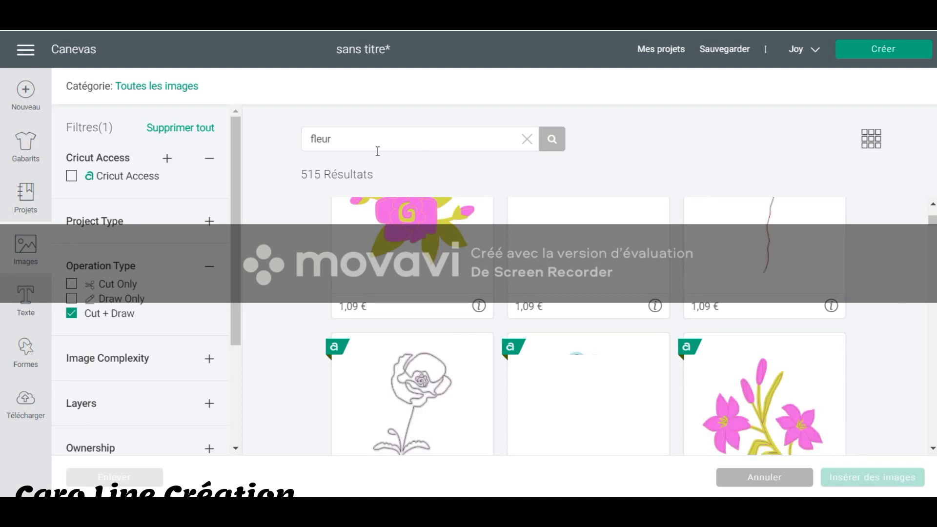
left_click_drag(378, 151, 268, 127)
type("coeur")
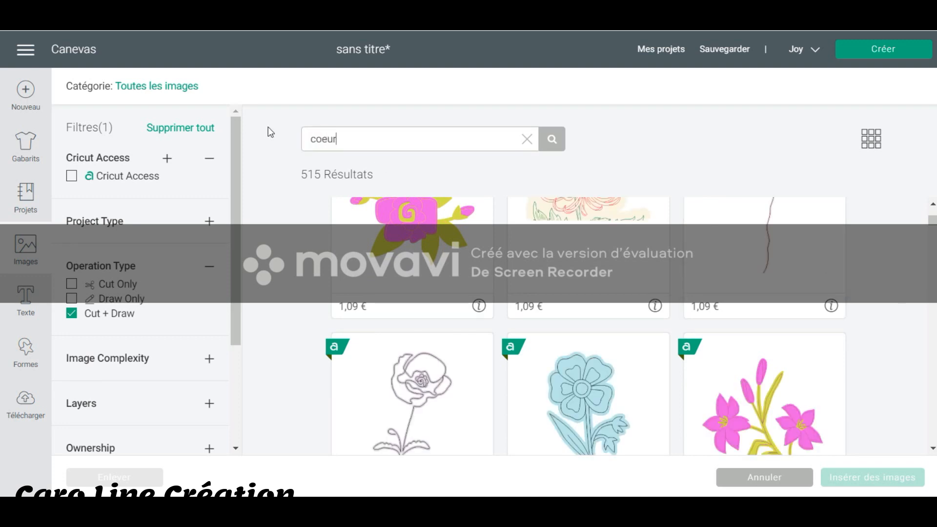
key("Return")
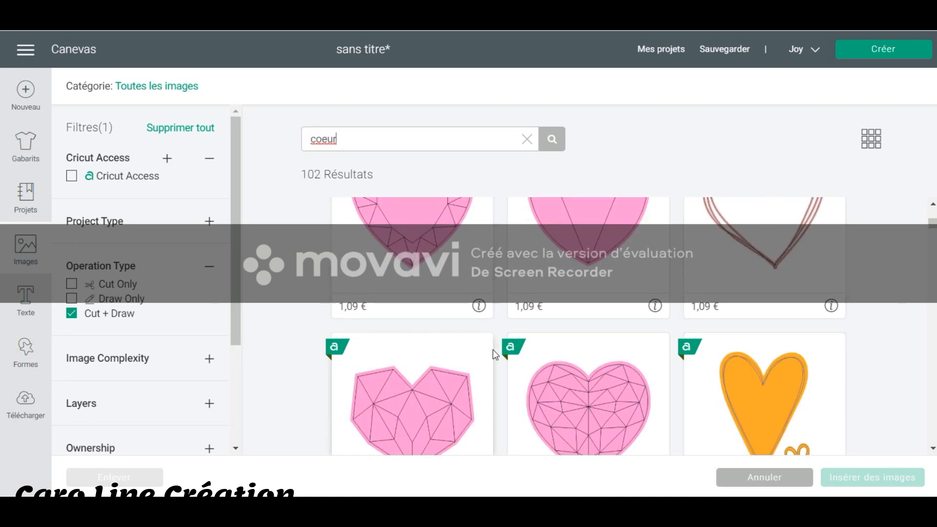
Insert the rounded pink faceted heart and move it beside the star to about X 12.5 cm, Y 1.8 cm.
scroll(571, 326, "down", 1)
scroll(570, 326, "down", 1)
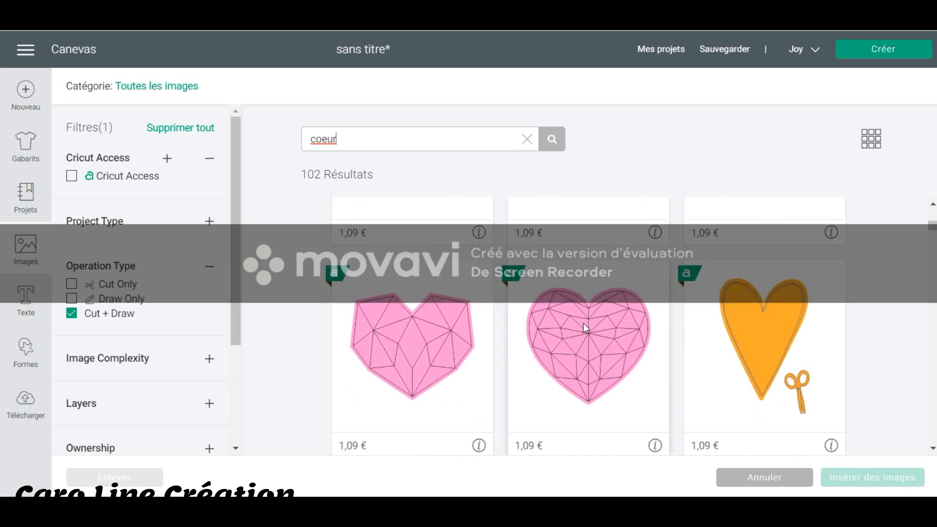
left_click(584, 324)
left_click(839, 479)
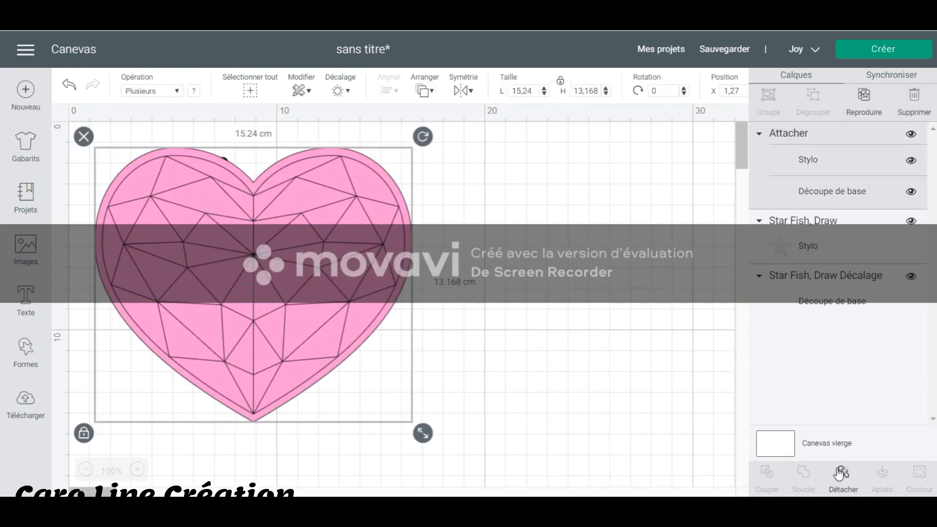
left_click_drag(492, 300, 591, 311)
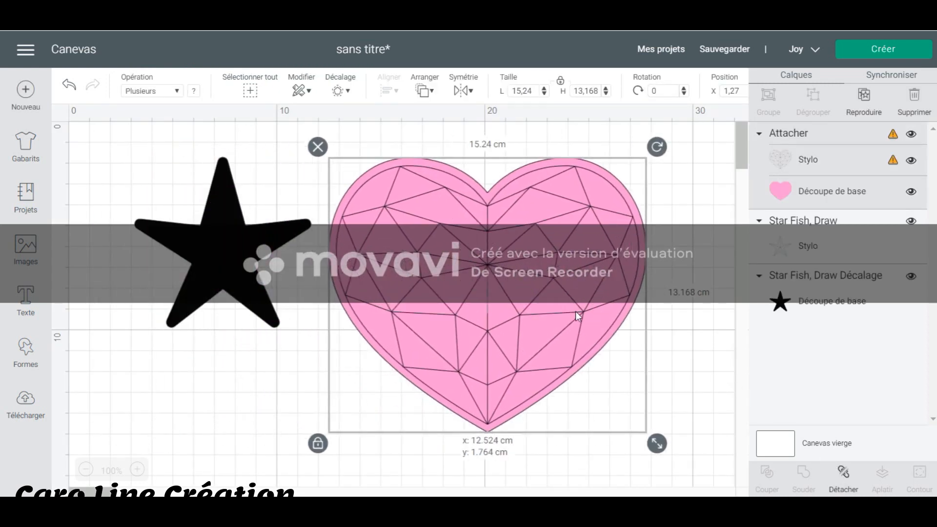
Move the starfish drawing away from its black offset, undo the move, and briefly hide and show the offset layer.
left_click_drag(224, 253, 159, 211)
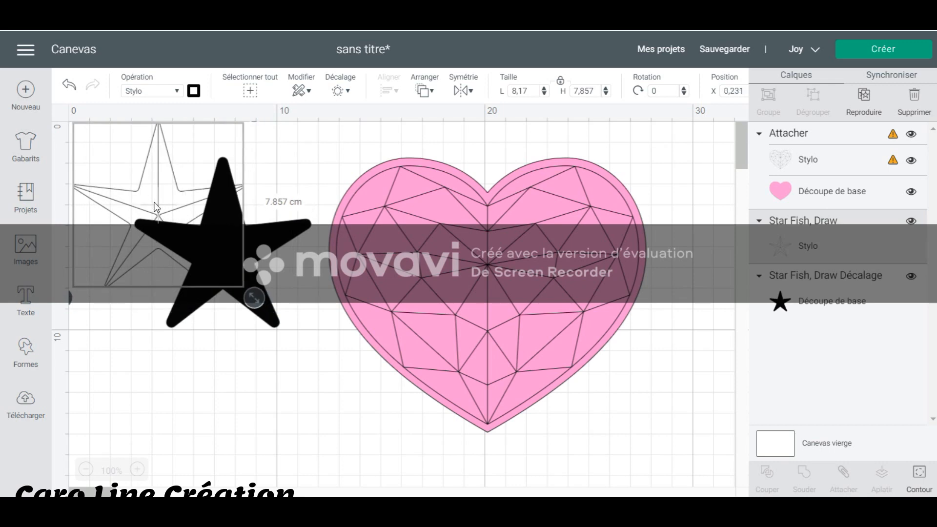
left_click(68, 88)
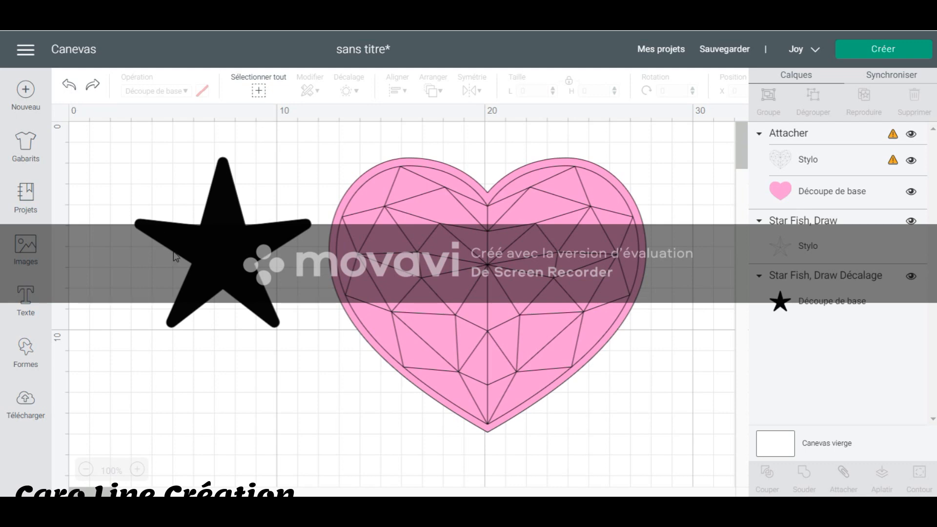
left_click_drag(275, 381, 202, 241)
left_click_drag(172, 171, 174, 174)
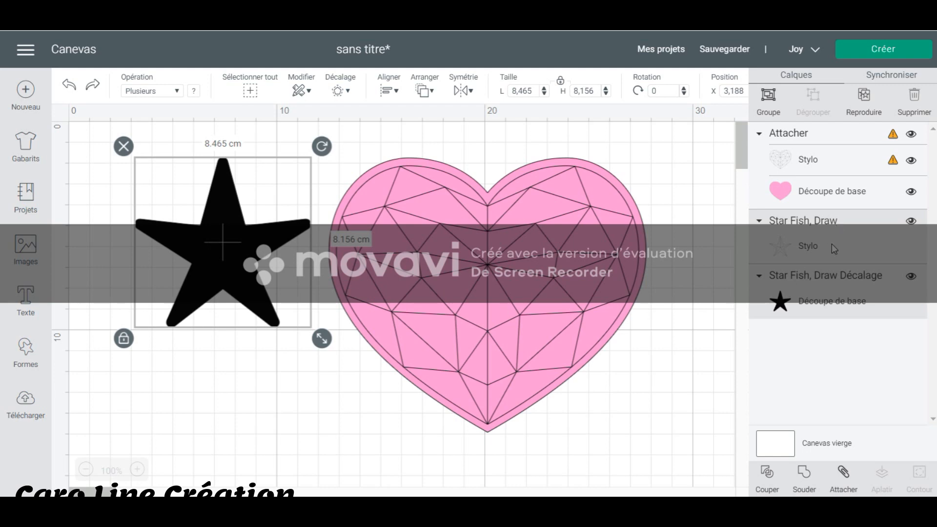
left_click(911, 277)
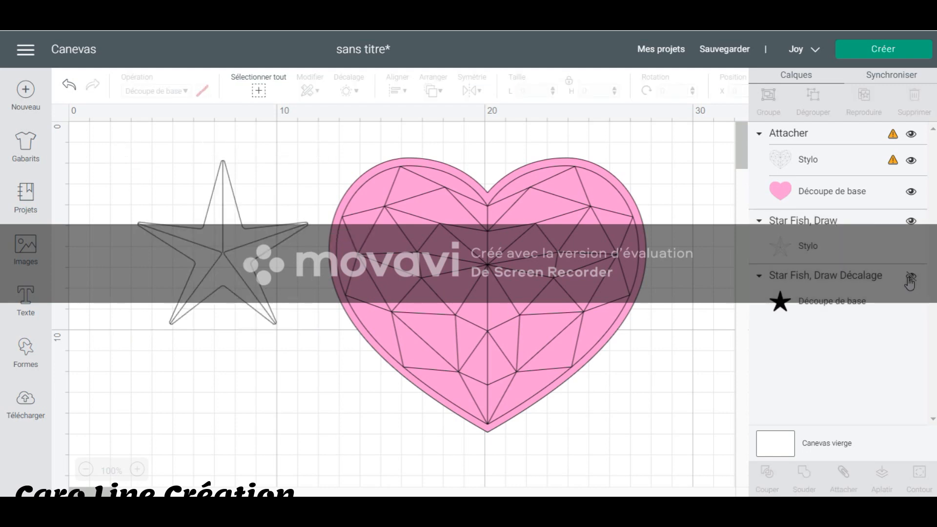
left_click(911, 278)
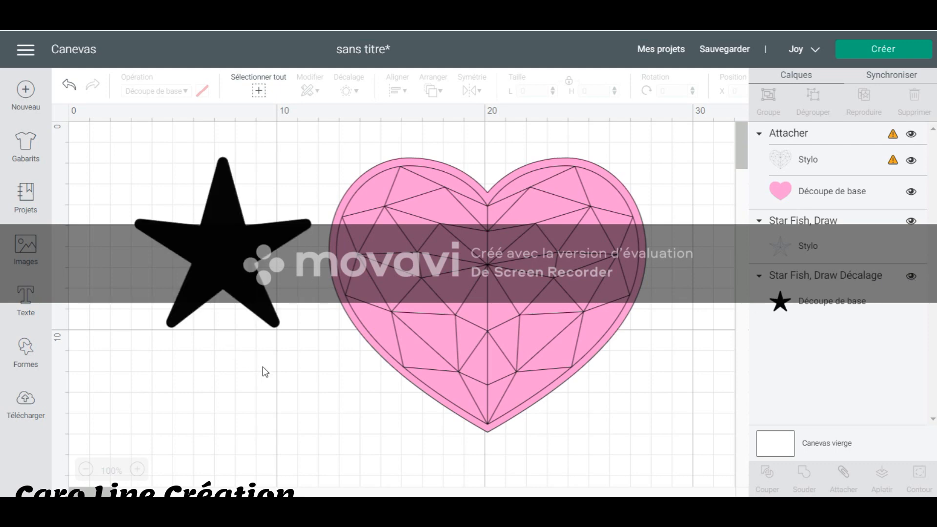
Attach the starfish drawing to its black offset layer and deselect them.
left_click_drag(234, 265, 168, 182)
right_click(206, 234)
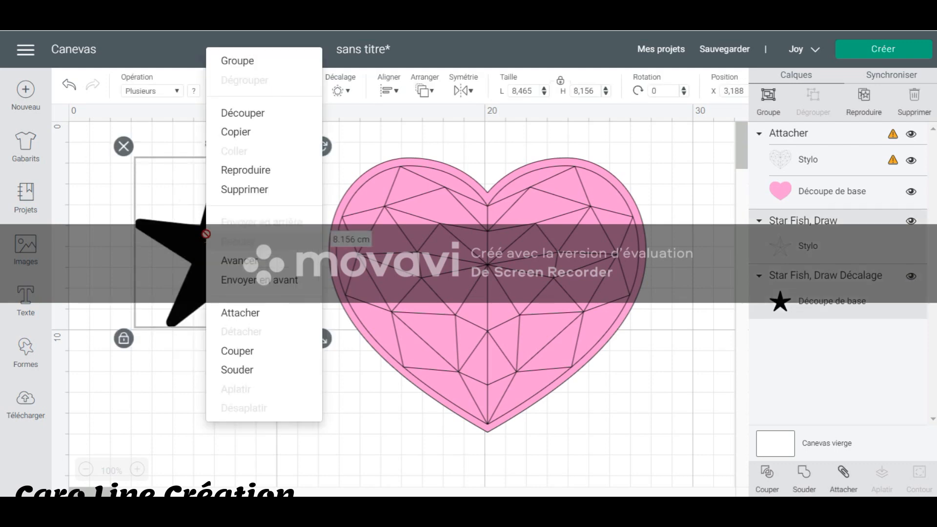
left_click(239, 313)
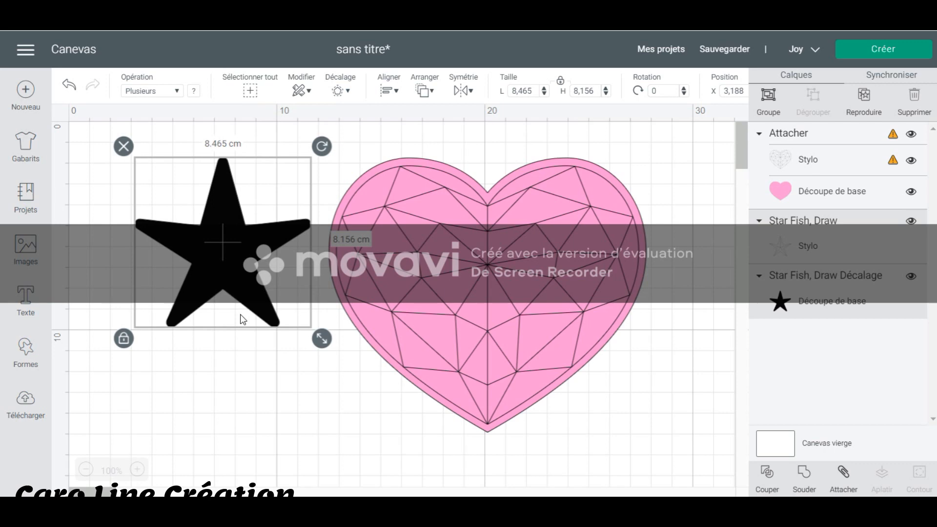
left_click(260, 358)
Shrink the attached star to about 3.97 cm wide and toggle the visibility of its offset layer.
left_click(293, 288)
left_click_drag(323, 336, 244, 263)
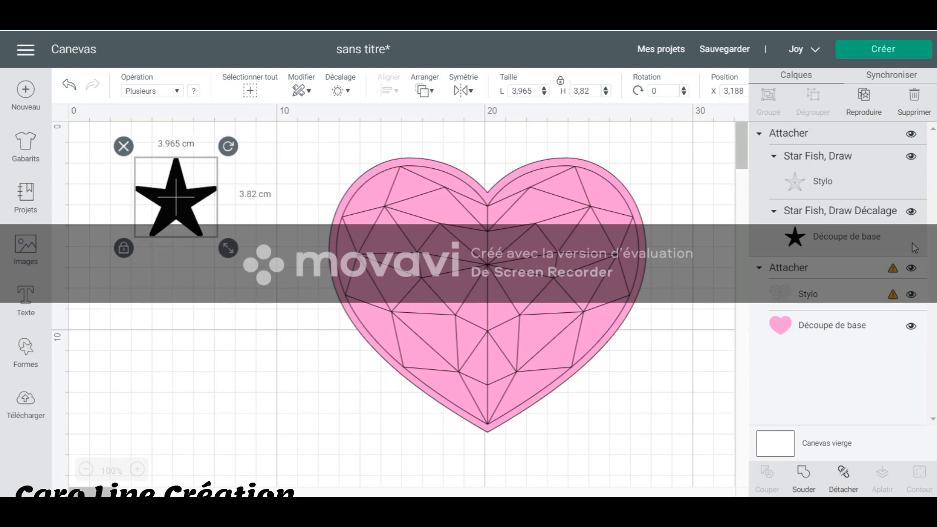
left_click(909, 212)
left_click(909, 212)
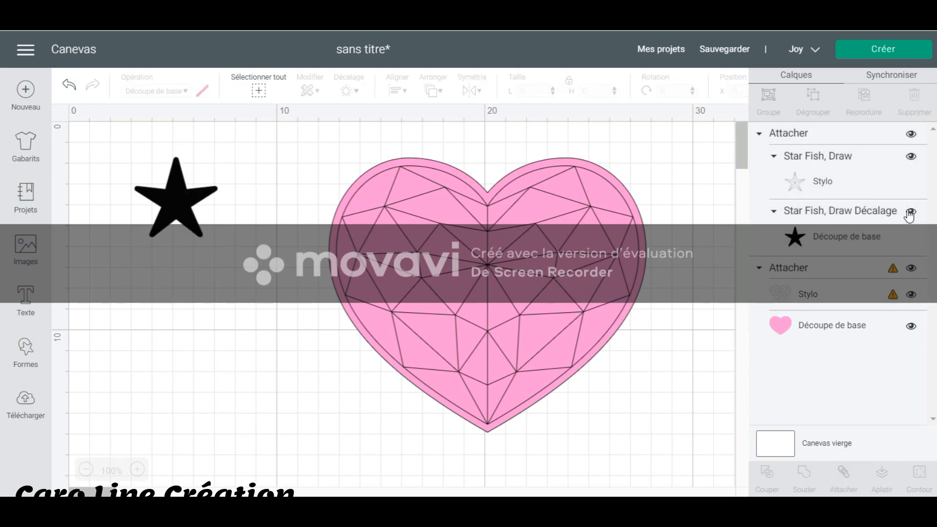
Move the attached star to the upper-left corner of the canvas, at about X 0.37 cm, and deselect it.
left_click_drag(185, 203, 115, 163)
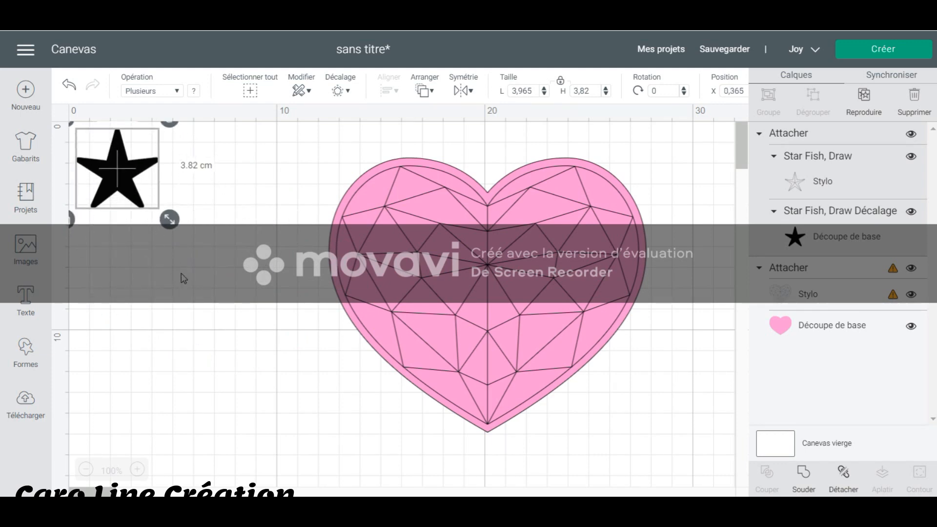
left_click(184, 279)
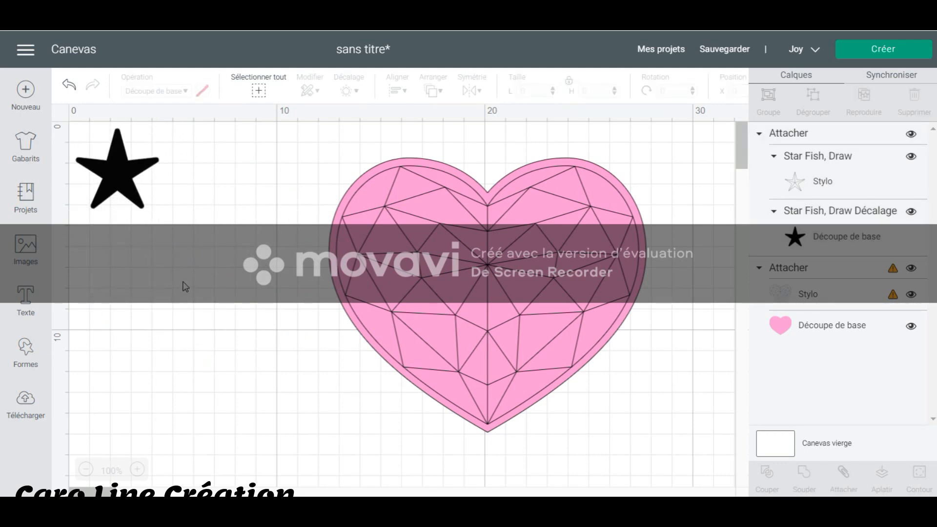
Hide and show the heart's pink basic-cut layer and its pen layer to examine what each contains.
left_click(497, 291)
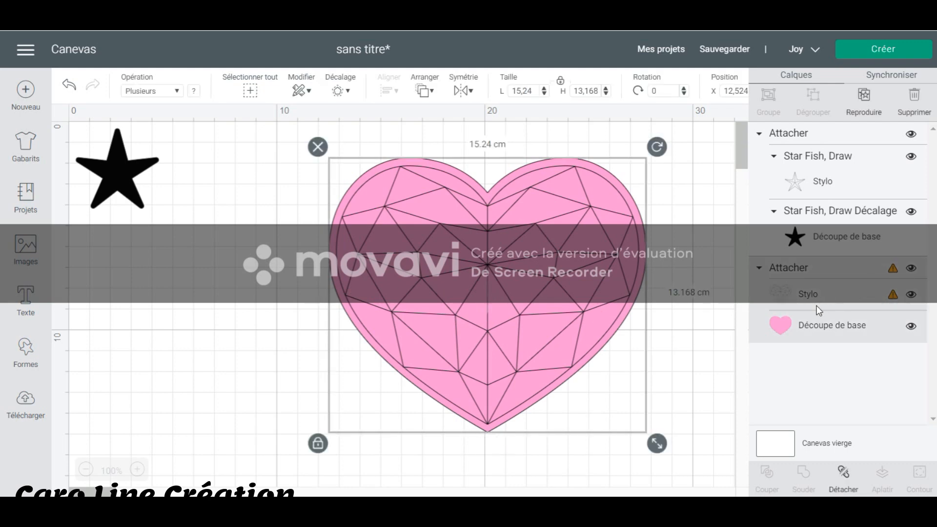
left_click(816, 323)
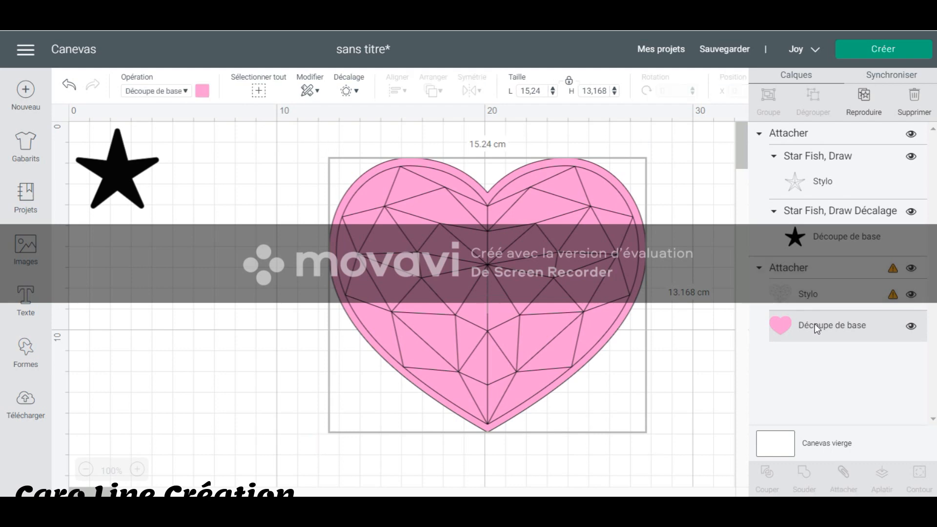
left_click(911, 326)
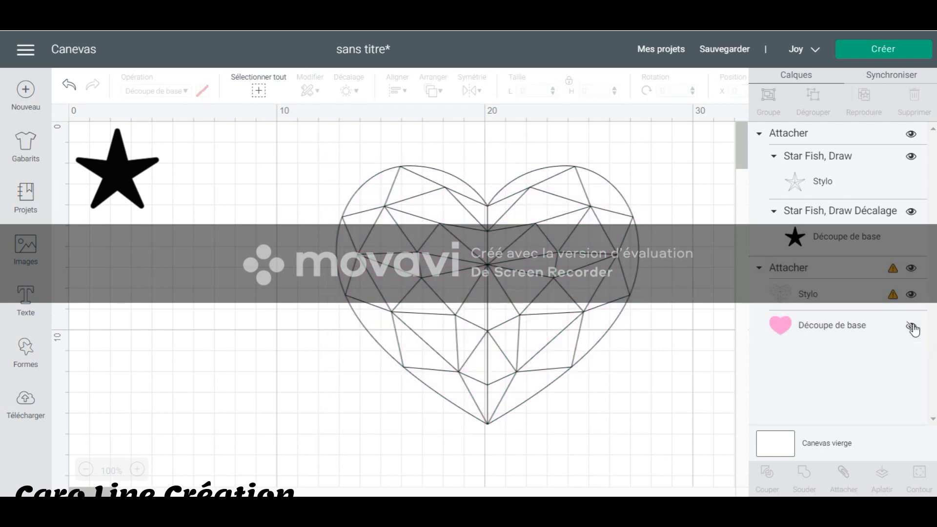
left_click(911, 327)
left_click(912, 326)
left_click(912, 326)
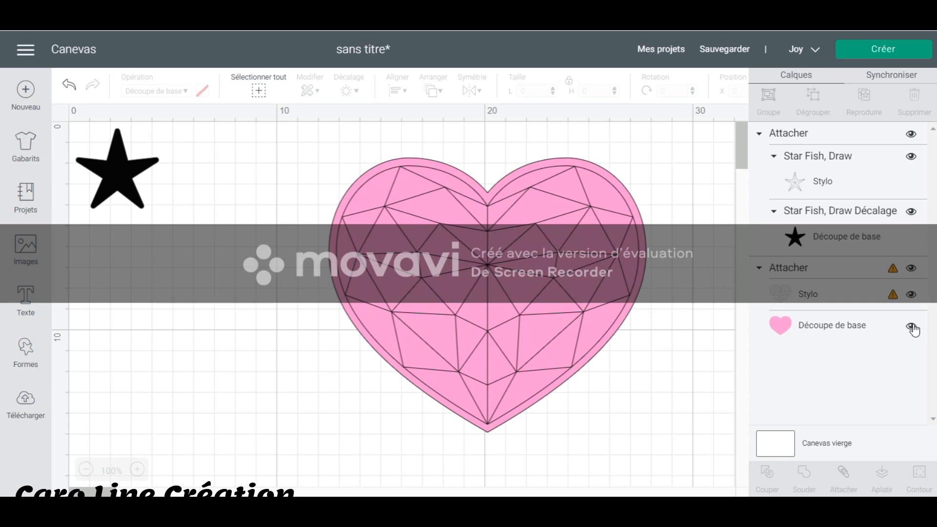
left_click(912, 295)
left_click(911, 295)
Set the heart's pen layer to the XF - Extra Fine Point (0.3mm) pen in Black and deselect it.
left_click(819, 298)
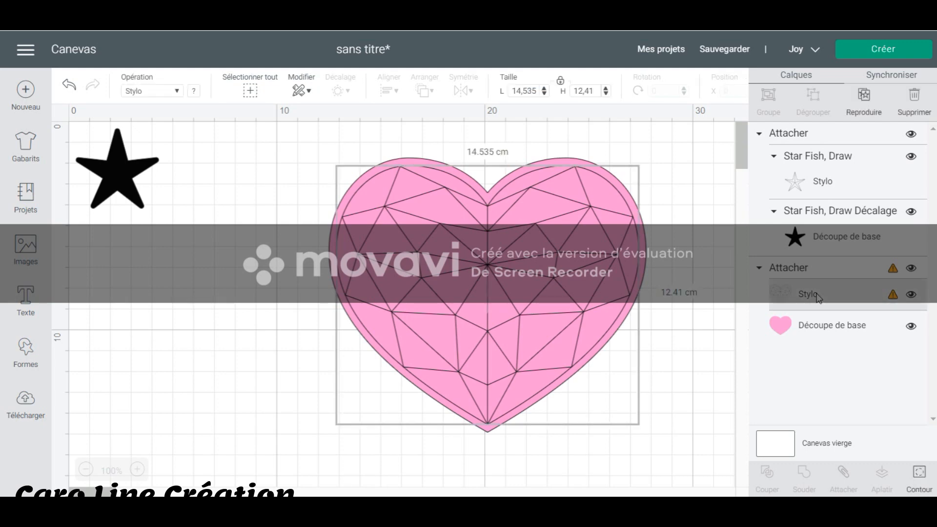
left_click(194, 94)
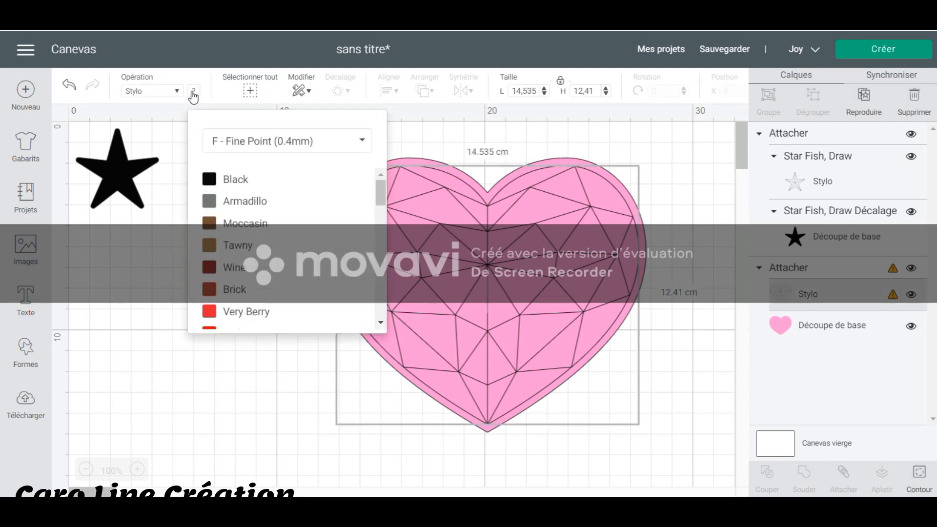
left_click(293, 144)
left_click(322, 191)
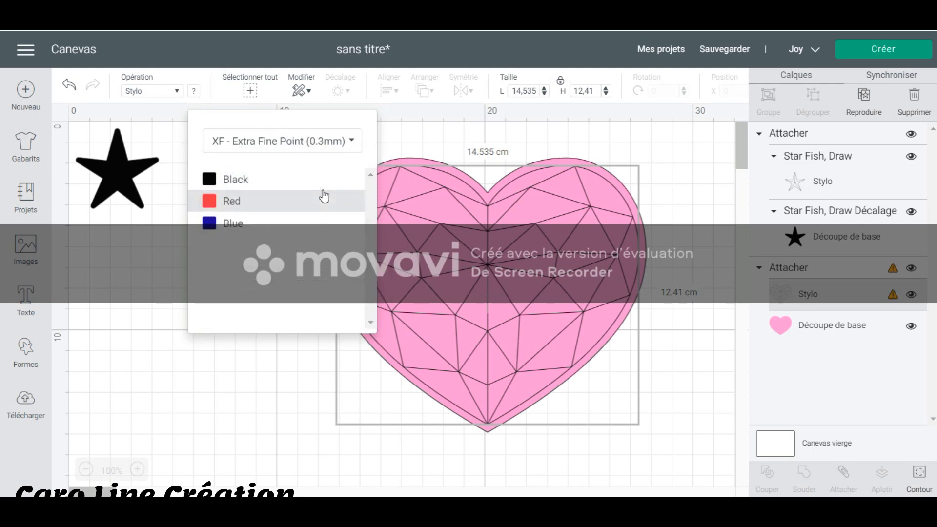
left_click(246, 183)
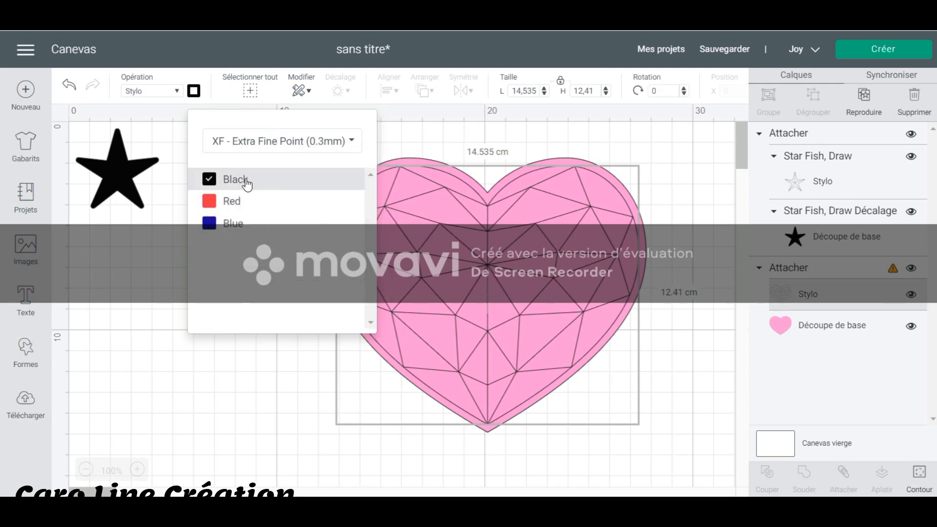
left_click(694, 324)
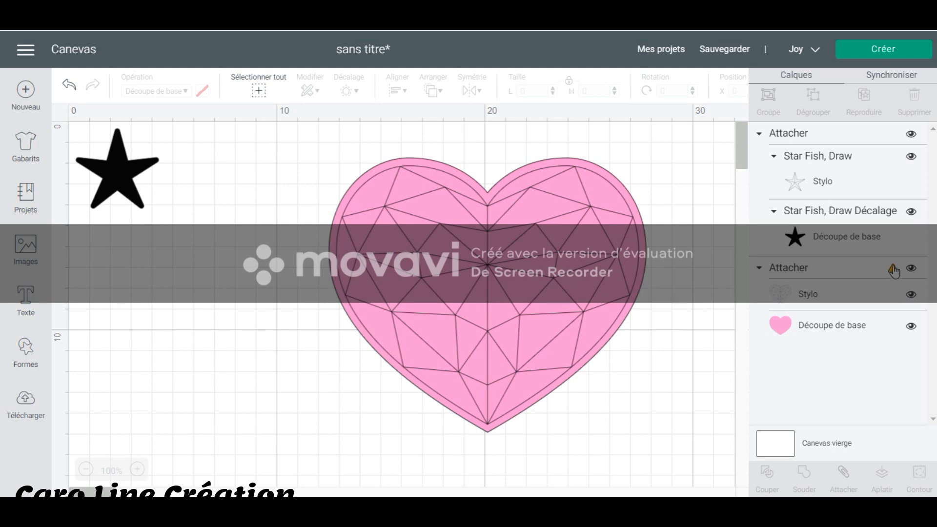
Examine the heart's pen layer, the warning on its attached group, and the operations available for the group.
left_click(809, 296)
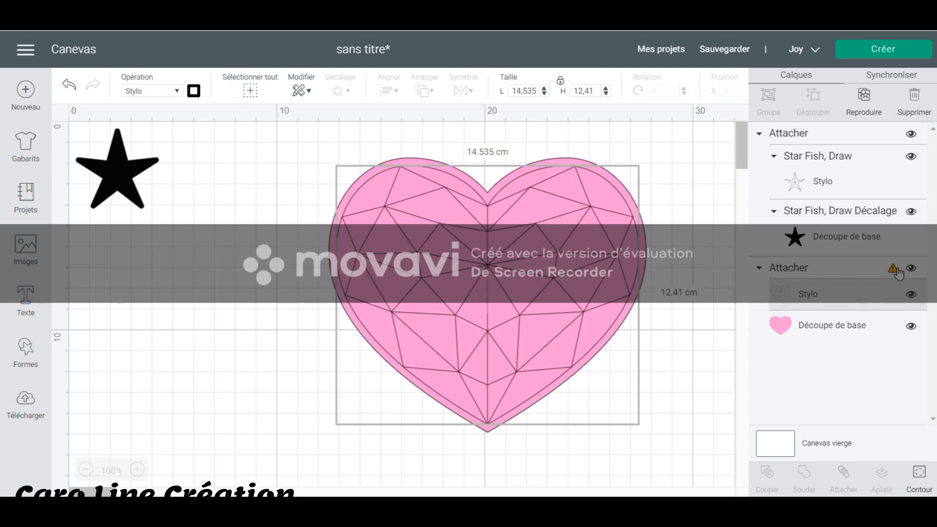
left_click(588, 402)
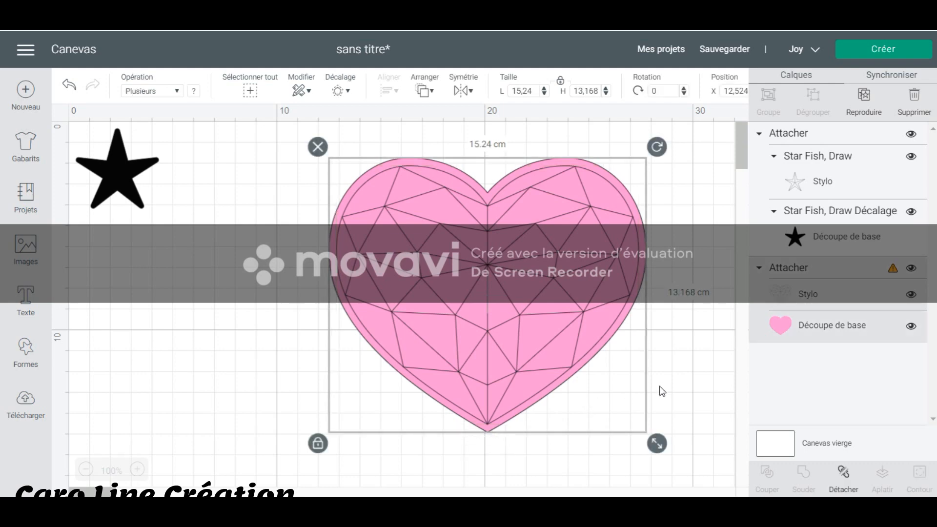
left_click(704, 370)
left_click_drag(715, 438, 299, 146)
right_click(466, 257)
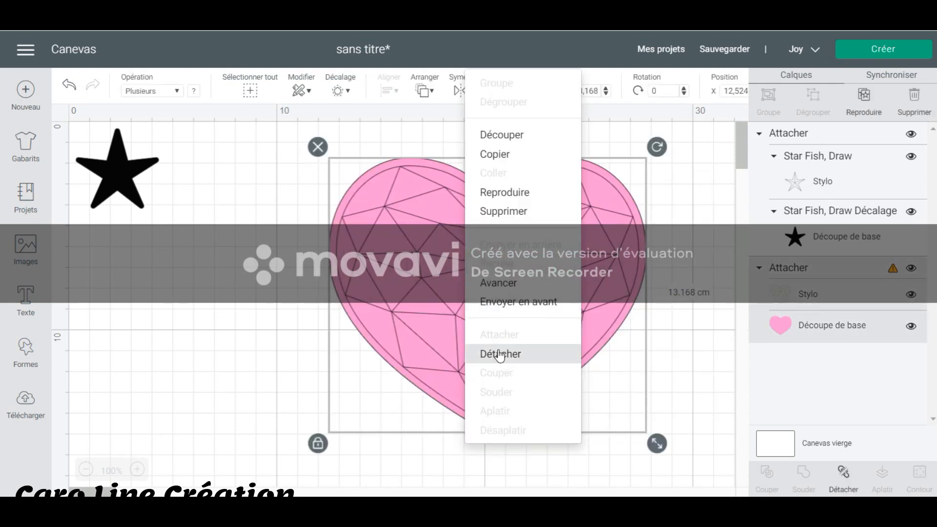
left_click(694, 372)
Shrink the attached heart to about 5.78 cm wide and move it below the star.
left_click(568, 316)
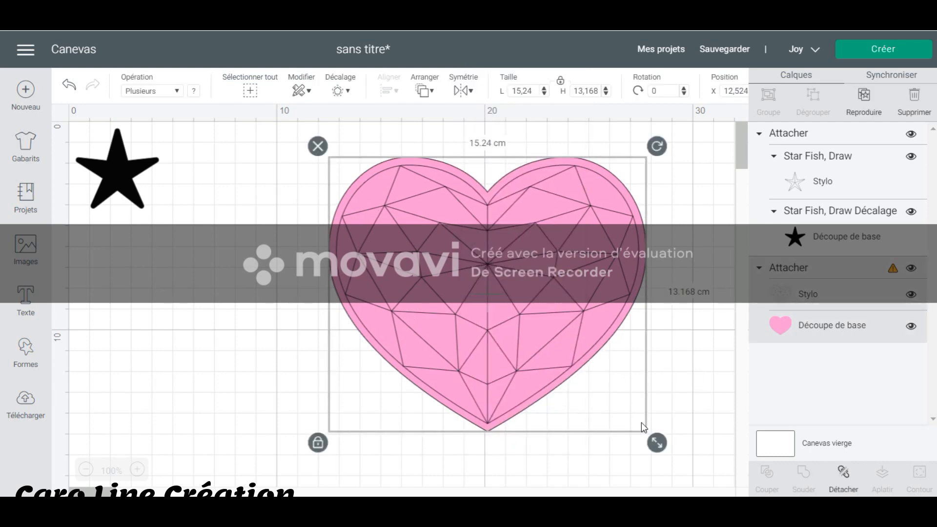
left_click_drag(657, 442, 544, 344)
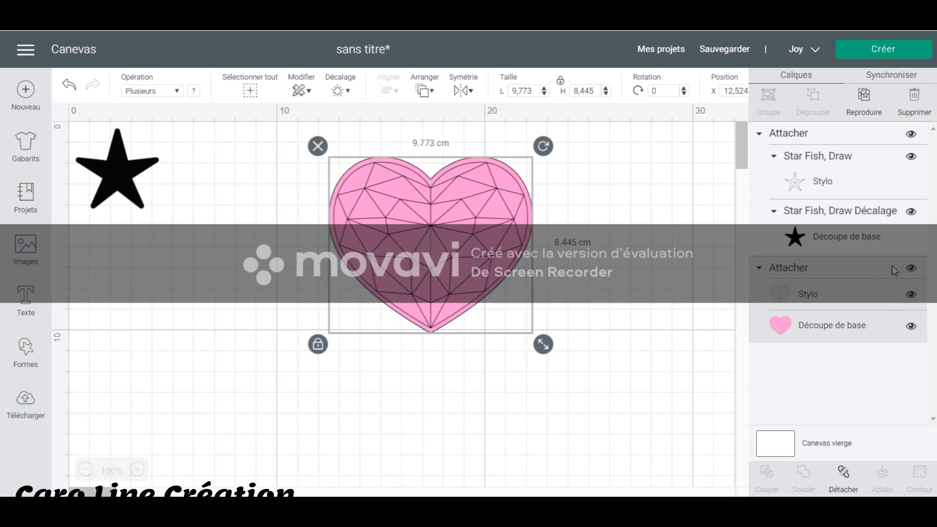
left_click_drag(543, 345, 445, 271)
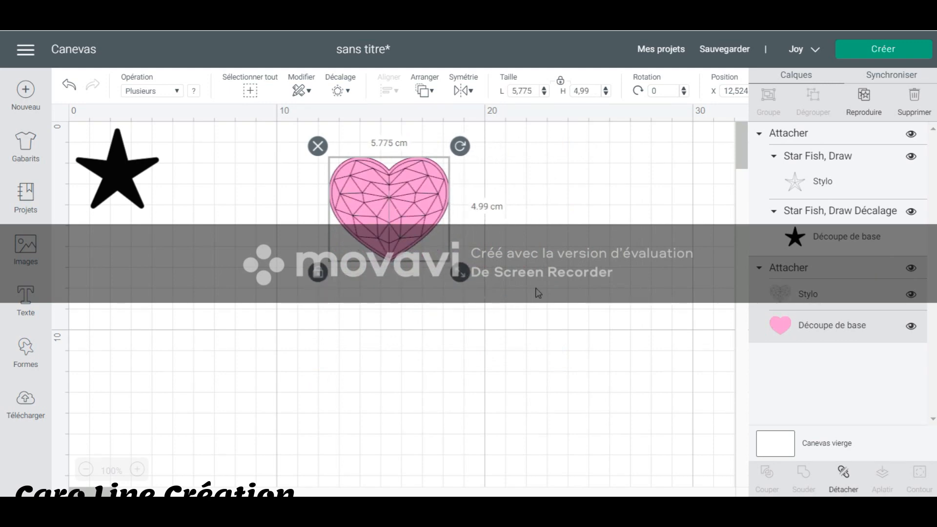
left_click(553, 302)
left_click(386, 217)
left_click_drag(386, 218, 142, 301)
left_click(364, 293)
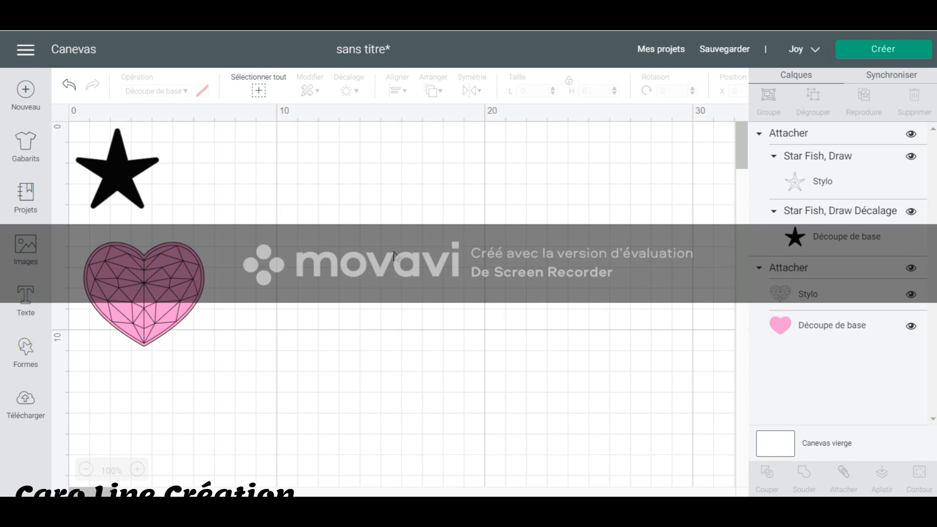
Open the image library, search it for "fleur", and browse the flower images.
left_click(28, 247)
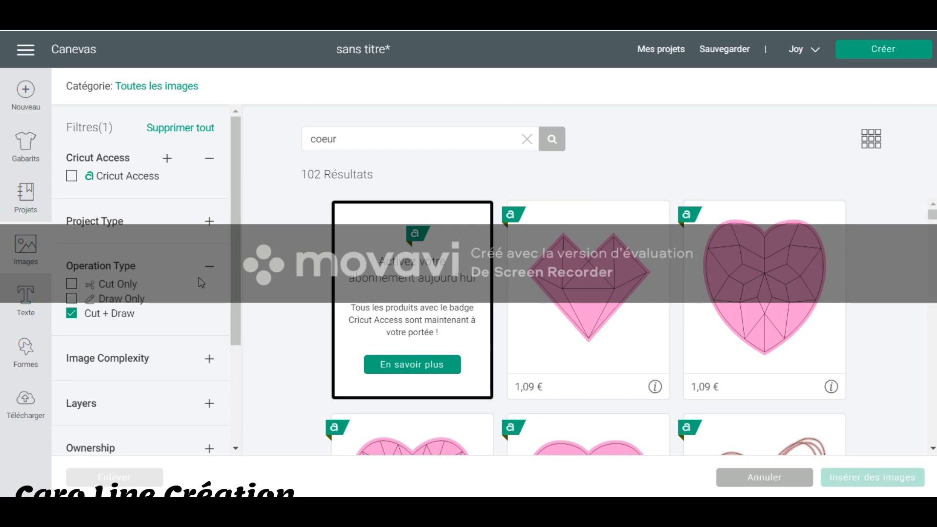
scroll(612, 278, "down", 3)
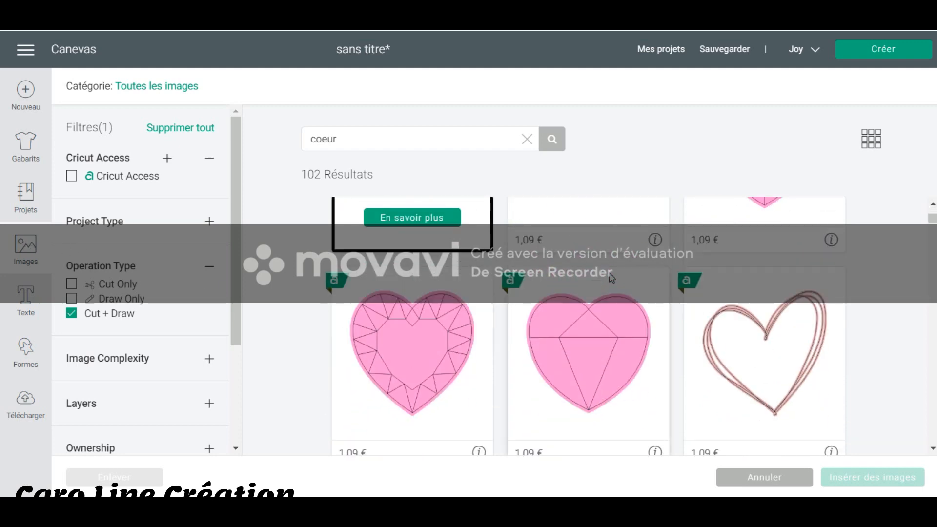
scroll(612, 278, "down", 5)
scroll(612, 279, "down", 10)
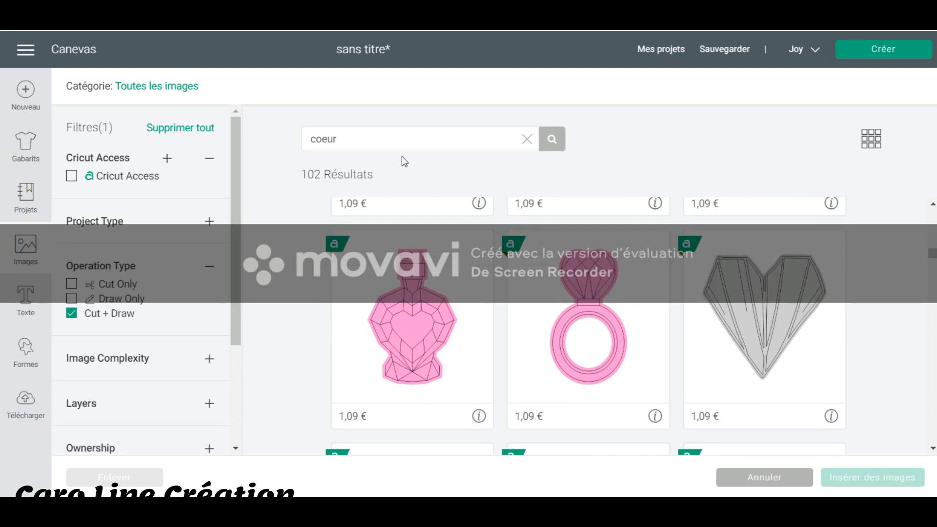
double_click(391, 141)
type("fleur")
key("Return")
scroll(893, 275, "down", 8)
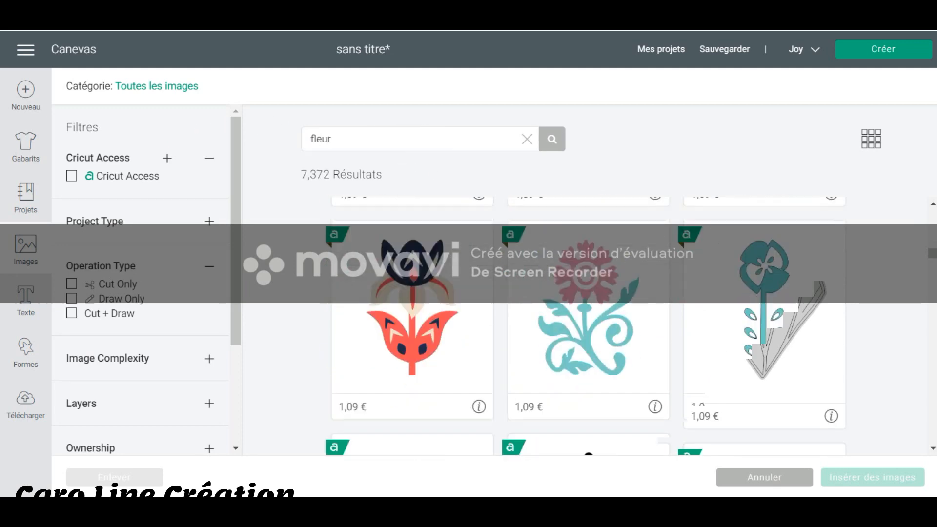
scroll(896, 277, "up", 3)
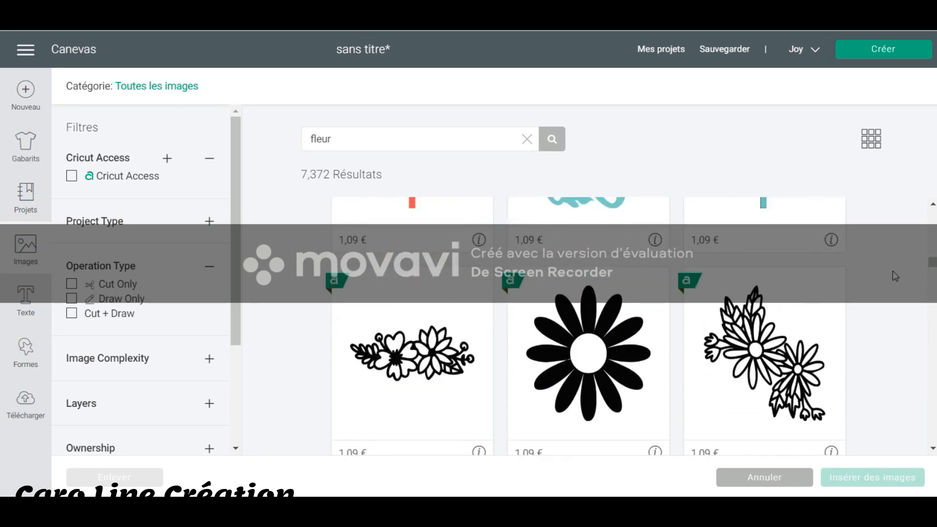
Filter the images to Draw Only, insert the three-flower aster drawing, and move it beside the heart to about X 11.65 cm.
left_click(71, 300)
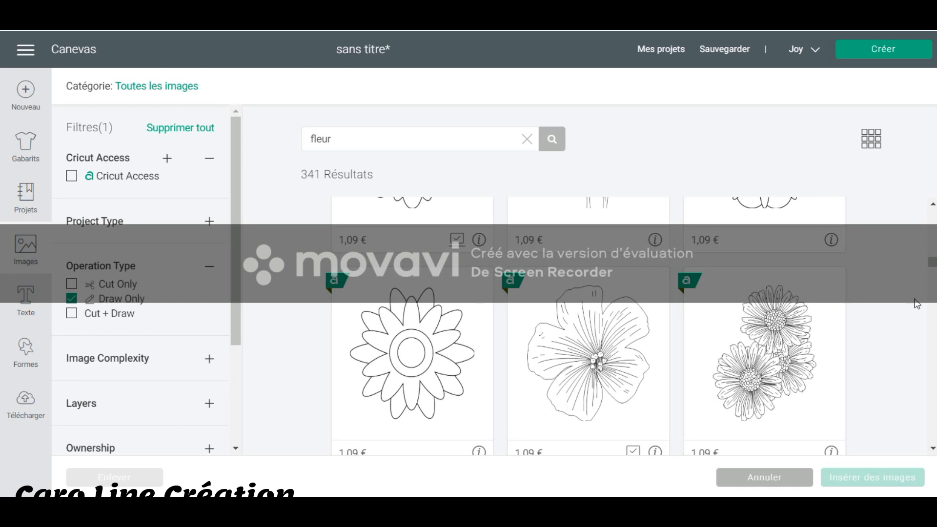
scroll(918, 304, "down", 2)
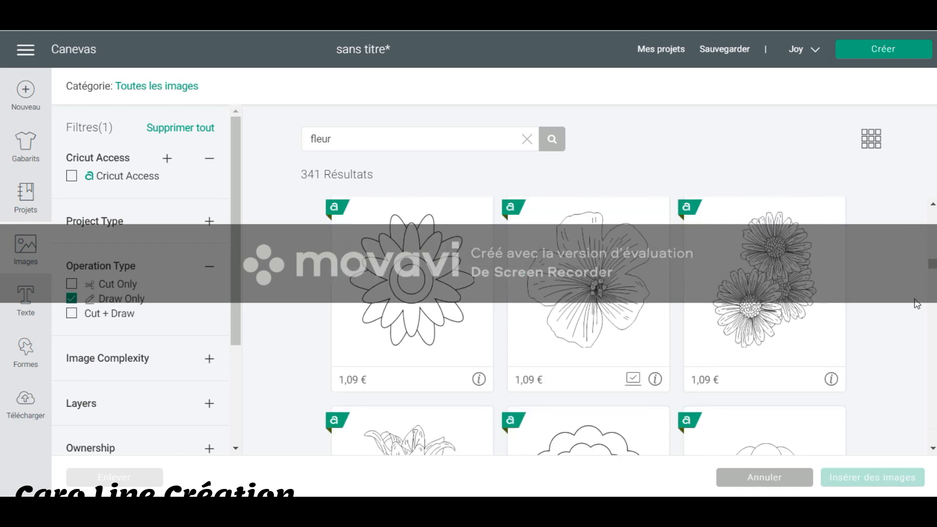
left_click(780, 263)
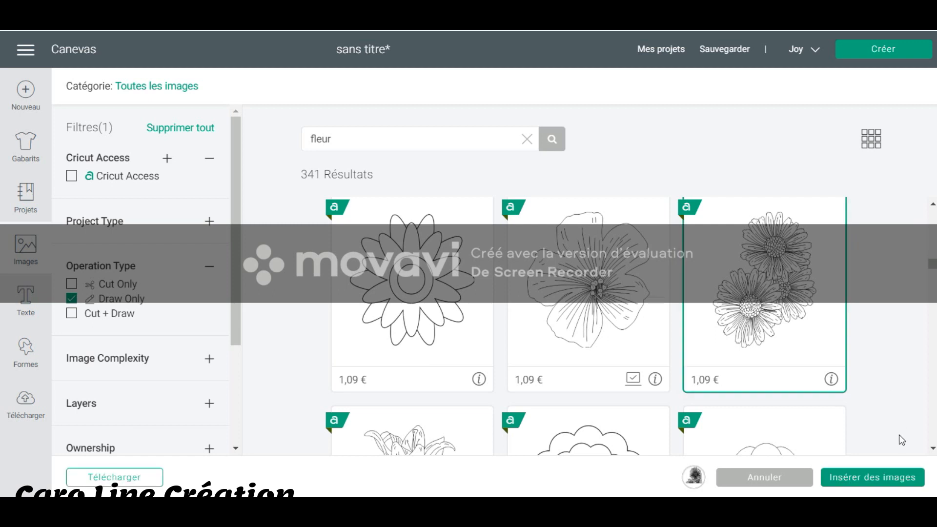
left_click(896, 478)
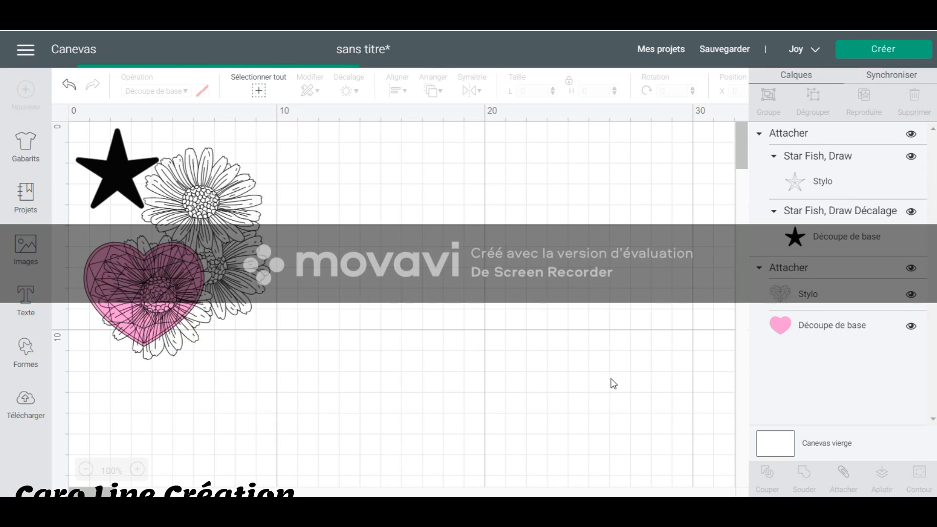
left_click_drag(277, 266, 492, 285)
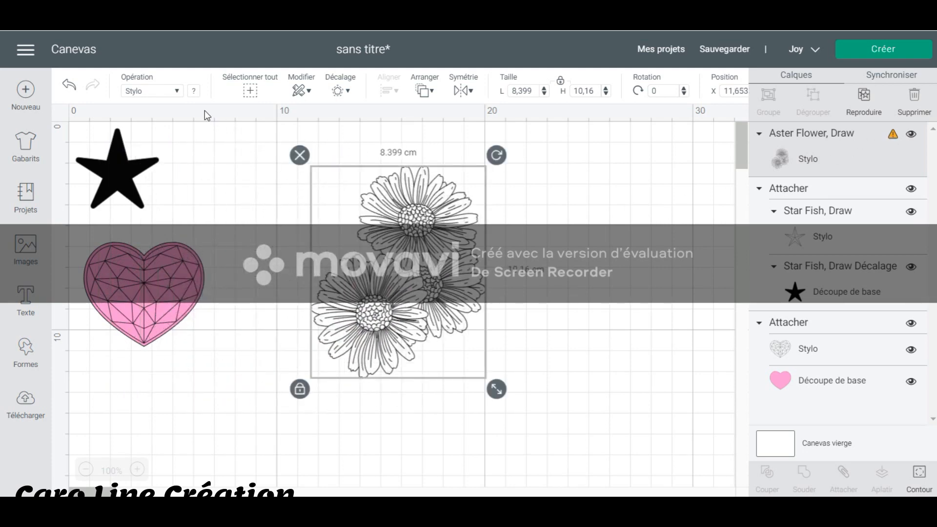
Set the aster drawing's pen to XF - Extra Fine Point (0.3mm) in Black and deselect it.
left_click(194, 92)
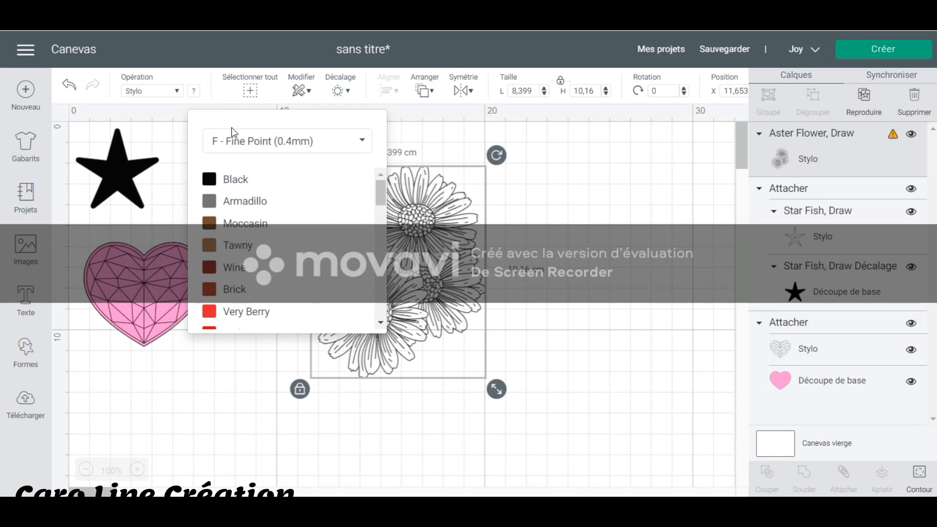
left_click(244, 143)
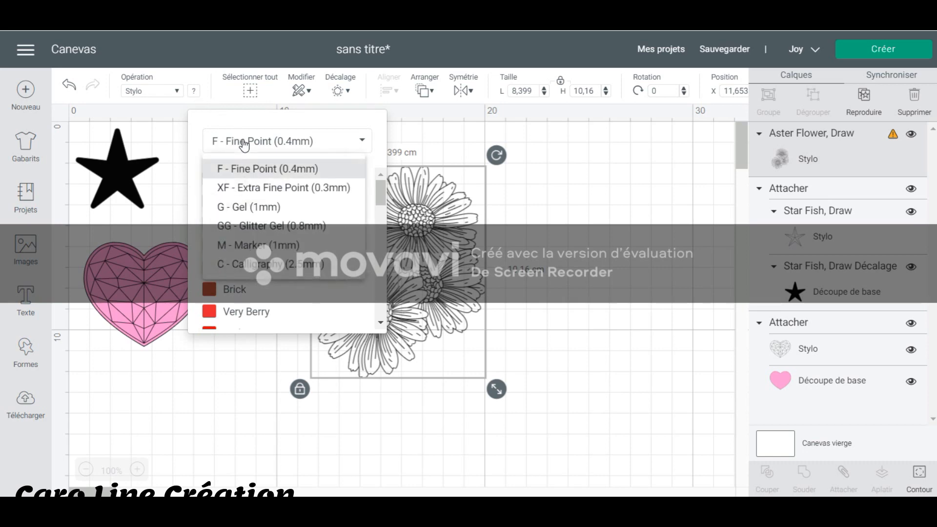
left_click(287, 188)
left_click(239, 182)
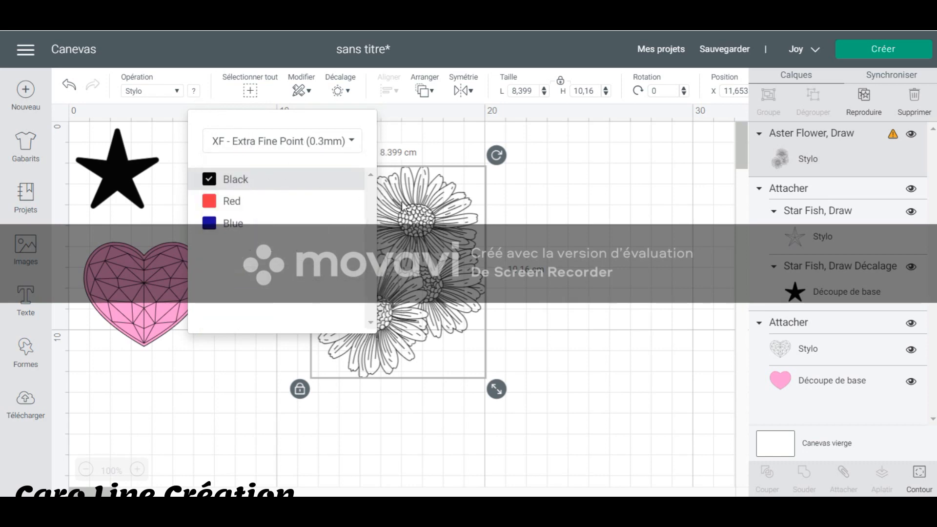
left_click(556, 236)
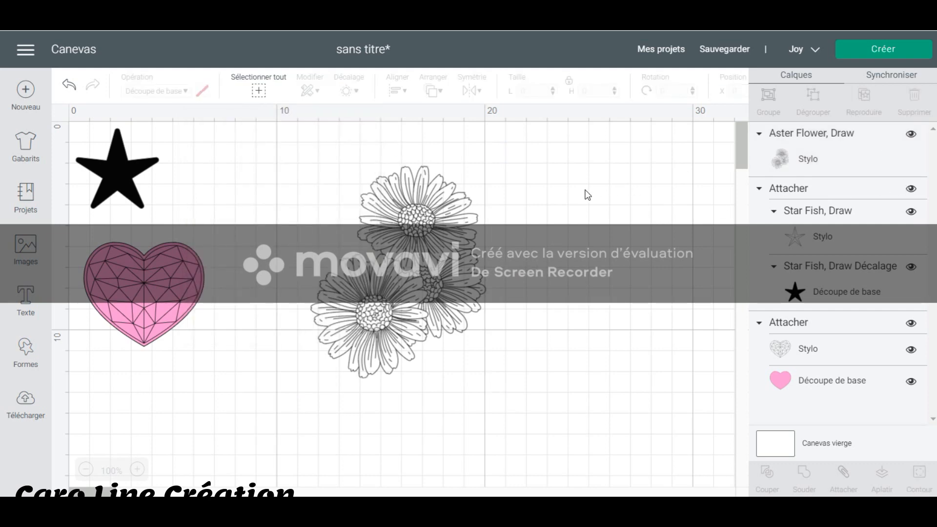
Try an offset of about 2.293 cm around the aster drawing, return the distance to 0 cm, and cancel the offset.
left_click(899, 147)
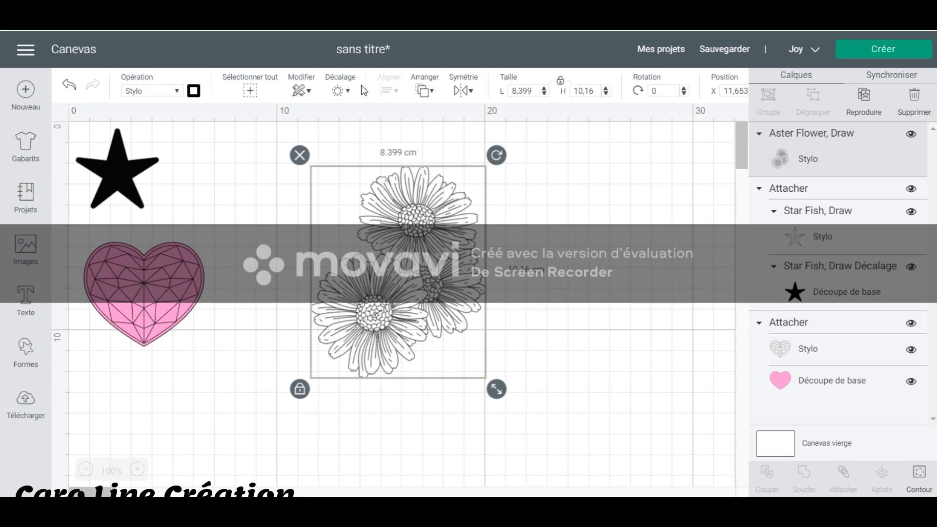
left_click(347, 92)
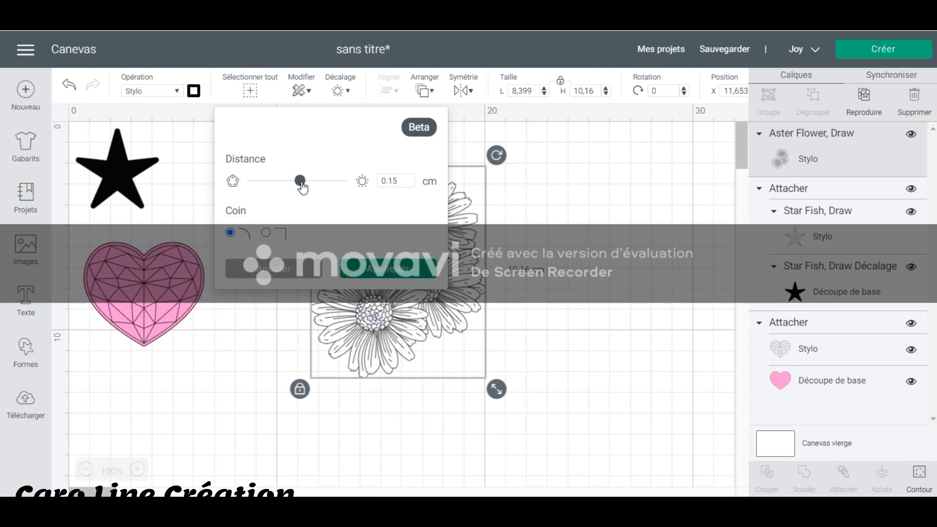
left_click_drag(302, 185, 340, 193)
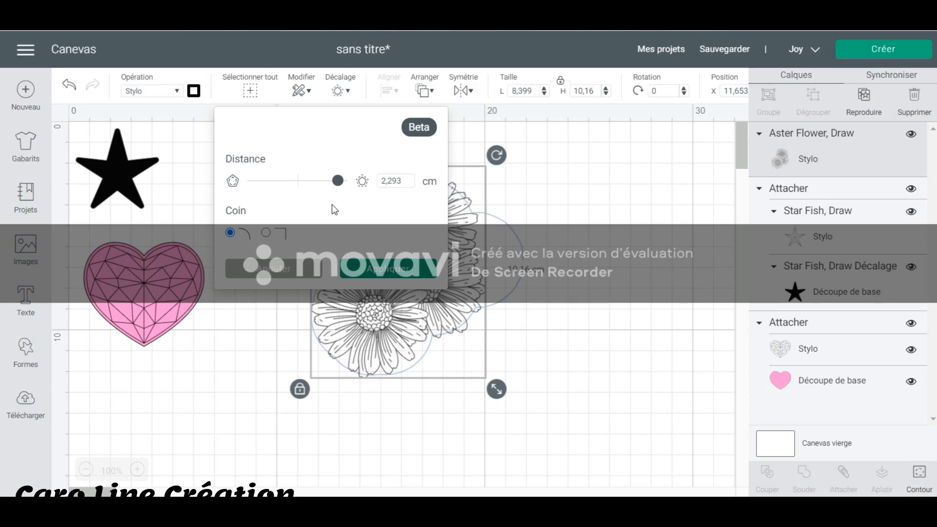
left_click_drag(338, 181, 297, 189)
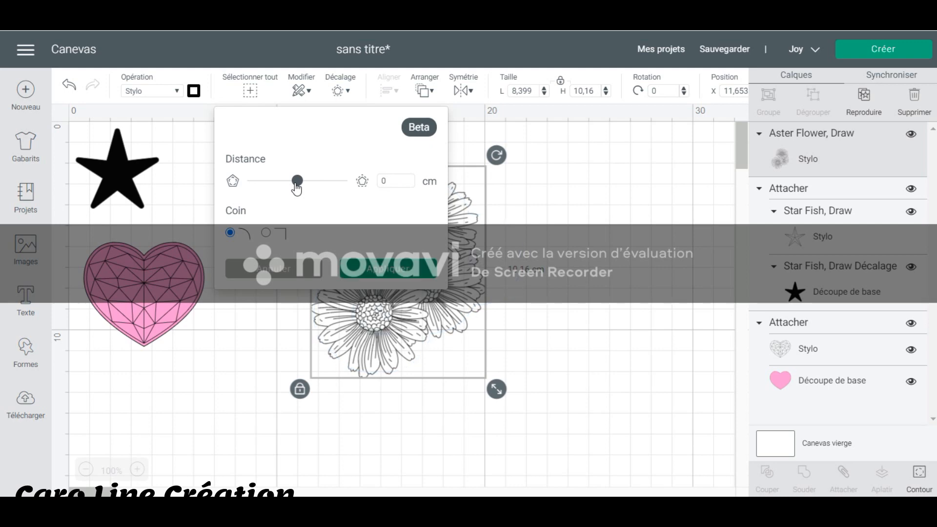
left_click(307, 275)
left_click(377, 278)
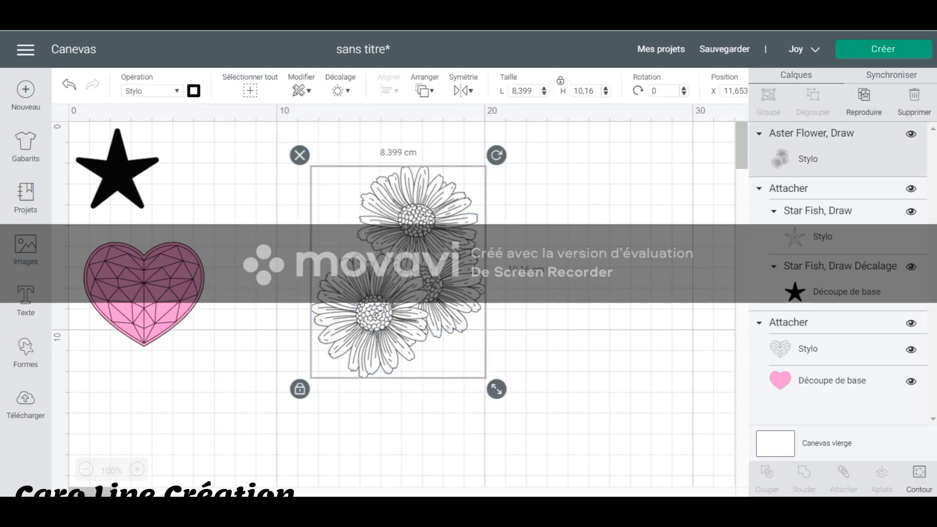
Delete the aster drawing and search the image library for "hiver" among the Draw Only images.
key("Delete")
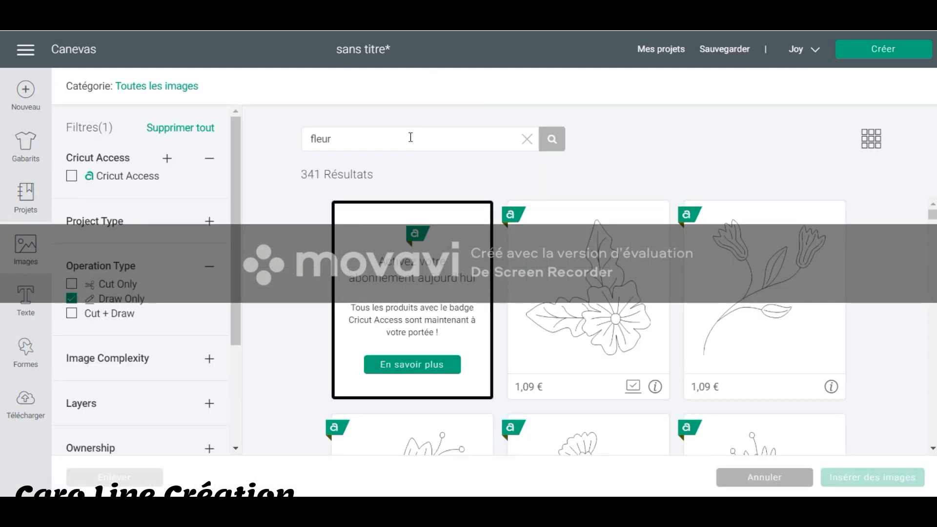
left_click_drag(410, 139, 247, 150)
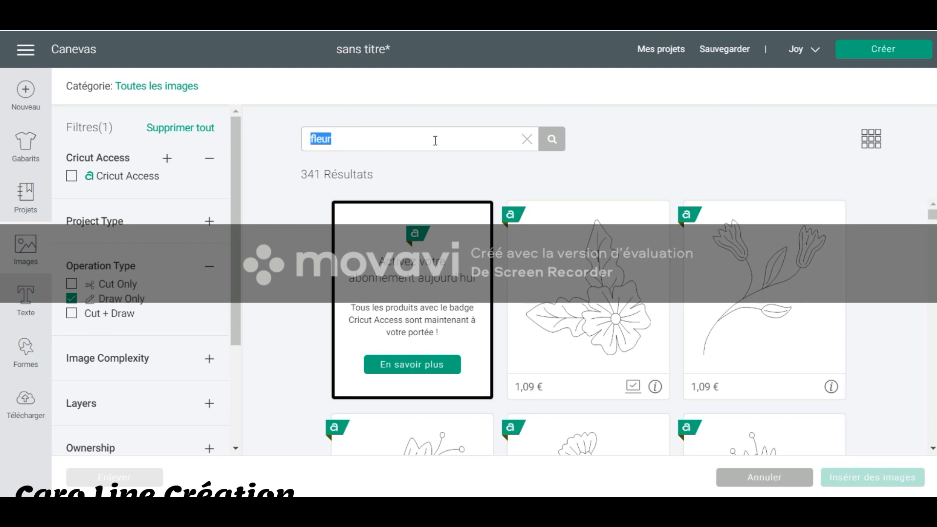
type("hiver")
key("Return")
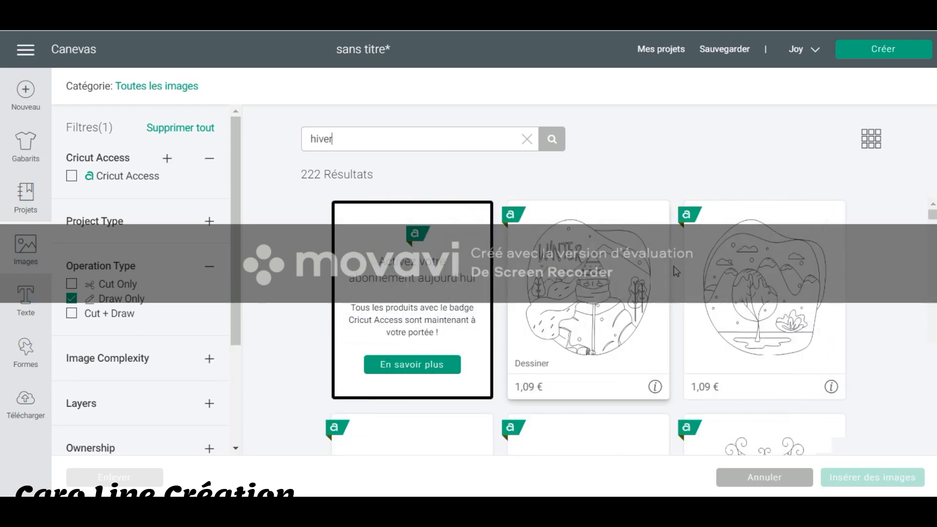
Browse the winter images and select the round winter landscape drawing with the A-frame cabin.
scroll(862, 286, "down", 3)
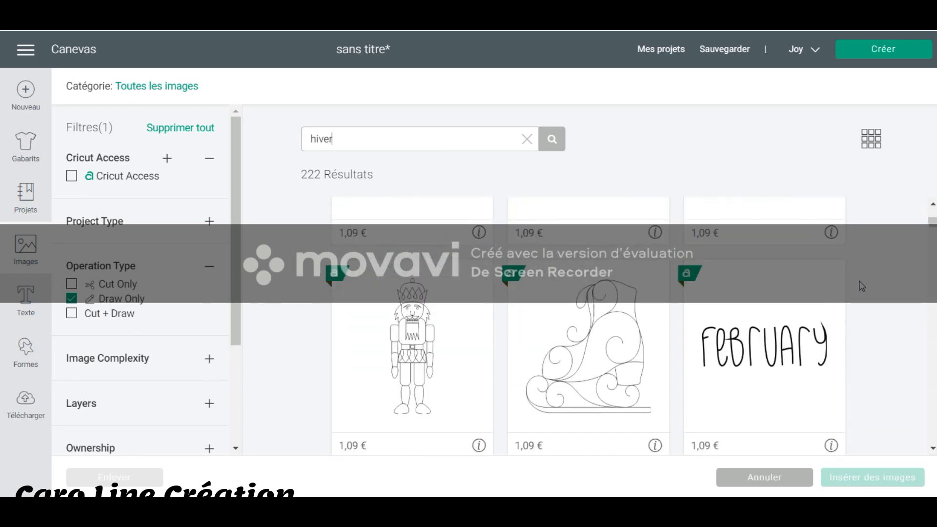
scroll(862, 285, "down", 3)
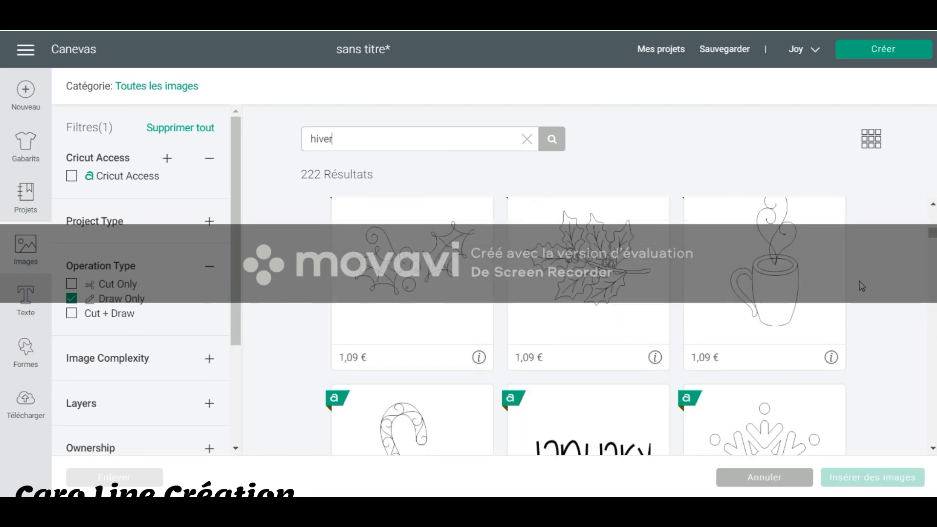
scroll(863, 286, "down", 10)
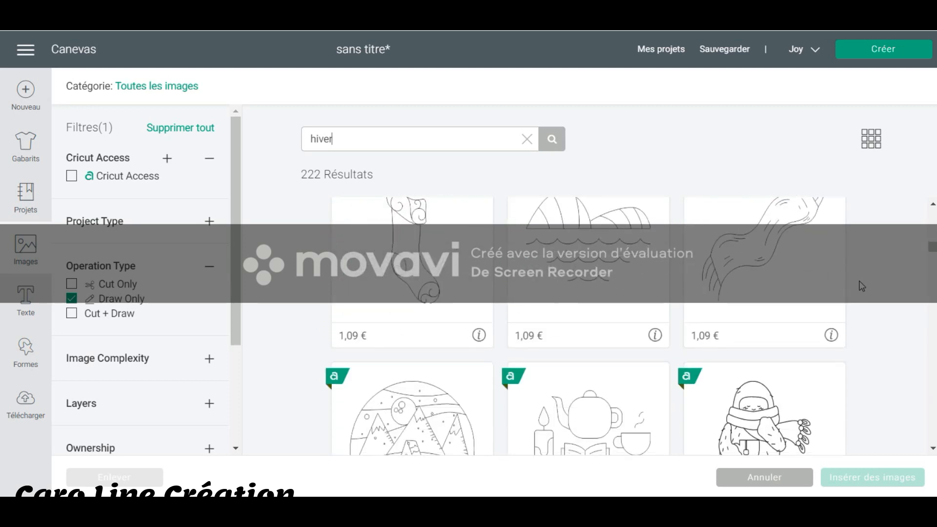
scroll(862, 287, "down", 3)
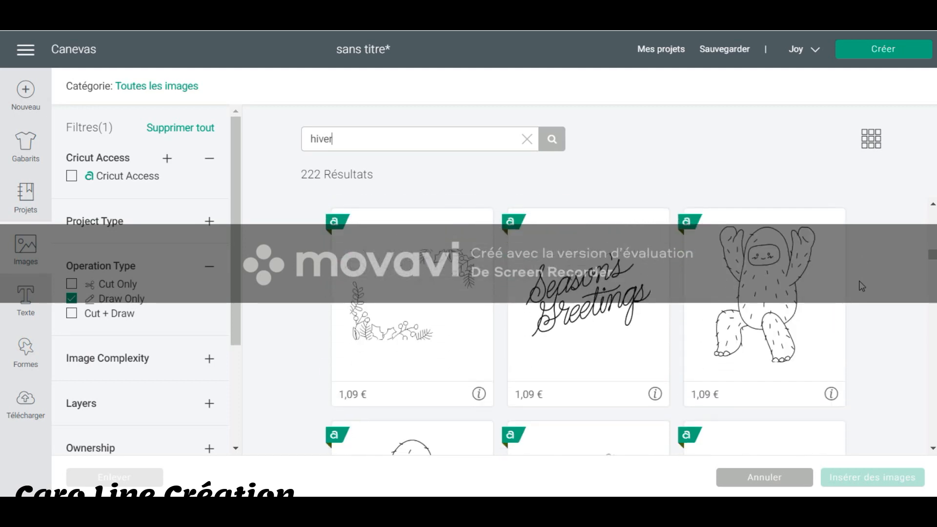
scroll(862, 287, "up", 3)
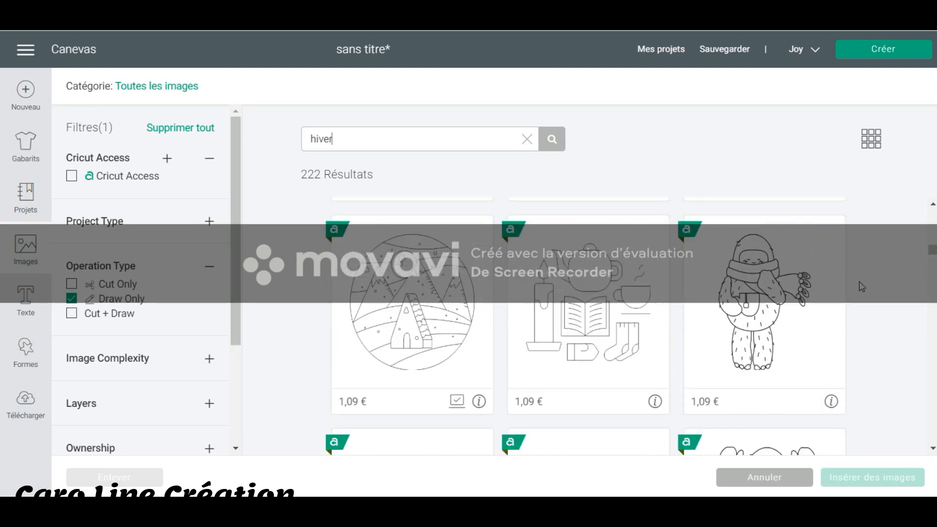
left_click(418, 280)
Add the plain "Joy" script lettering without the star to the selected images.
scroll(911, 321, "down", 3)
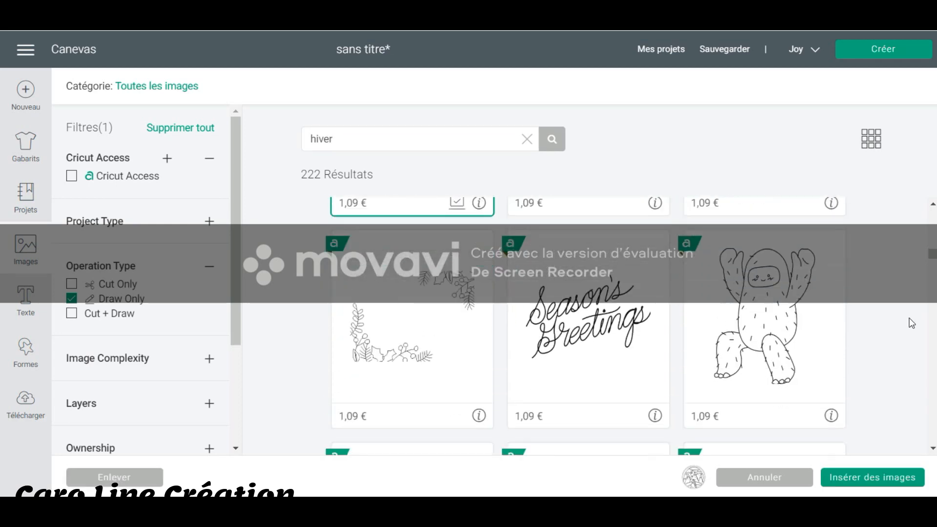
scroll(911, 323, "down", 9)
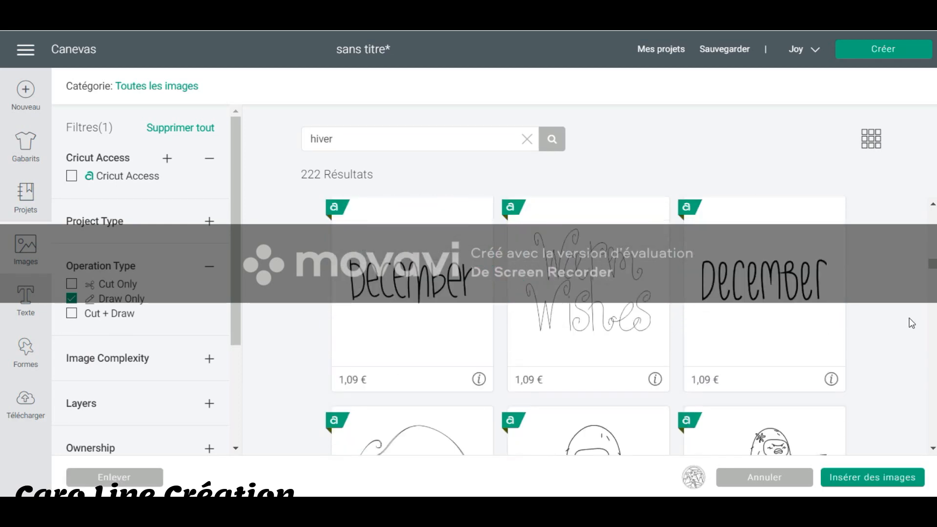
scroll(911, 323, "down", 10)
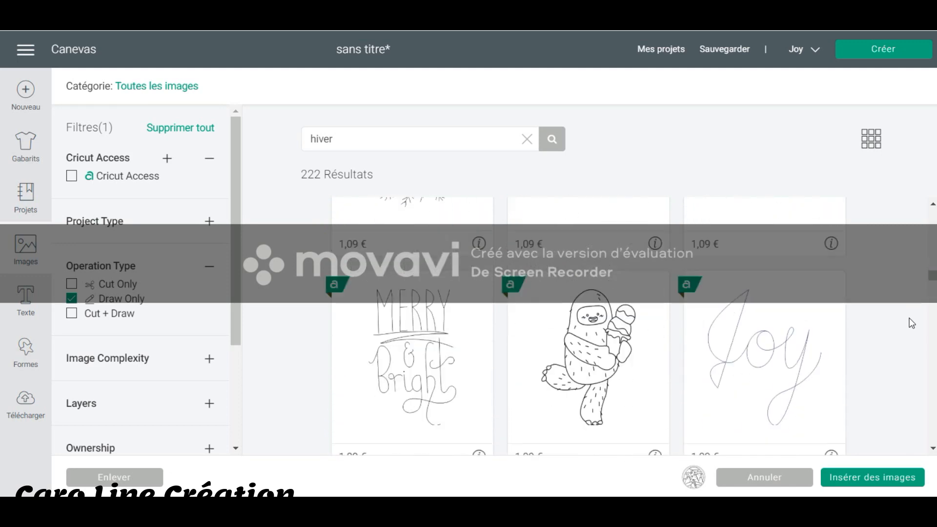
scroll(910, 323, "down", 3)
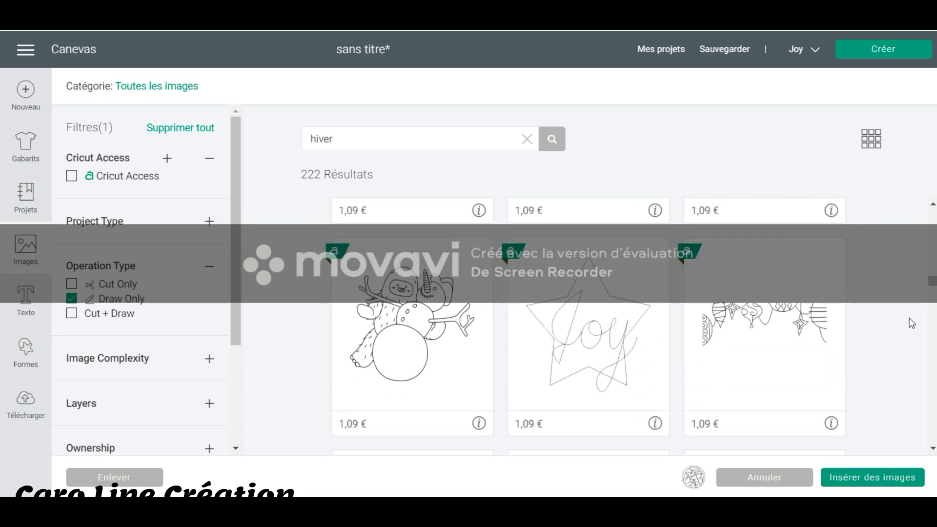
scroll(911, 323, "up", 3)
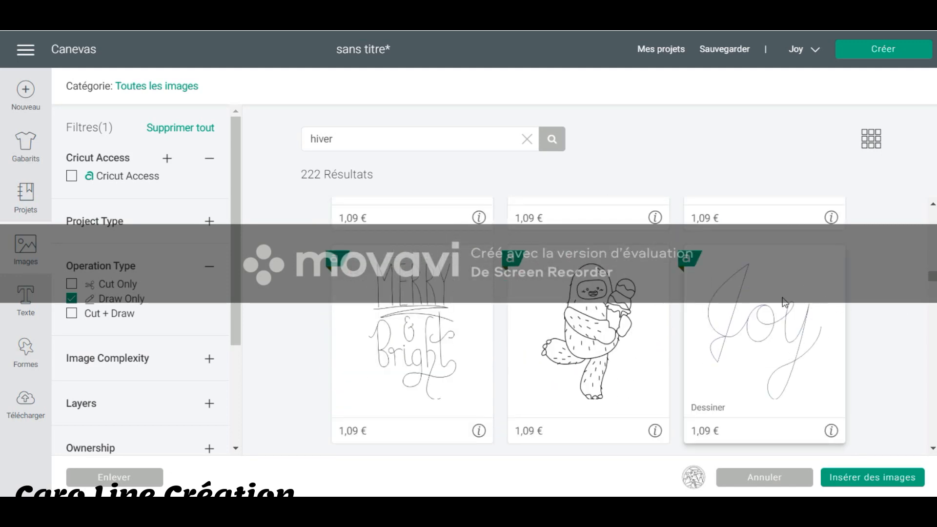
left_click(792, 302)
Add the pentagon-shaped winter landscape with fir trees and moon to the selected images.
scroll(888, 330, "down", 4)
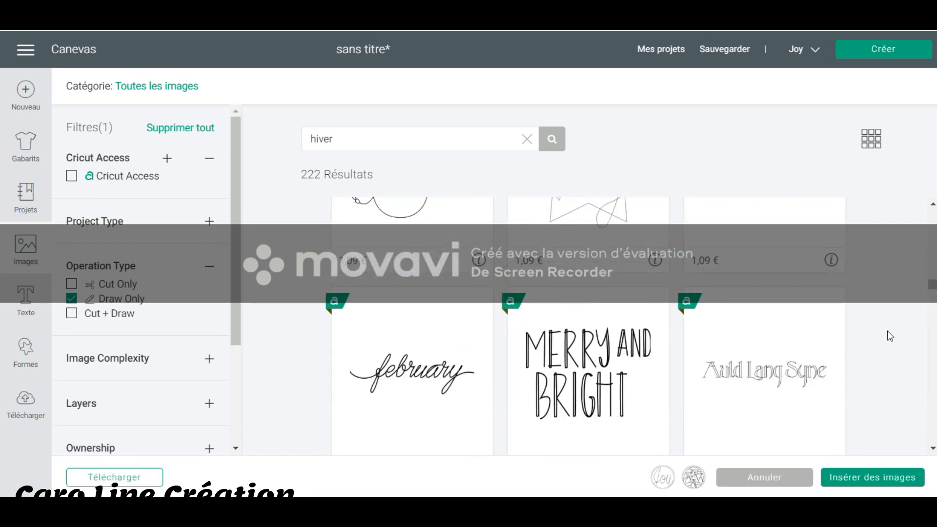
scroll(888, 330, "down", 5)
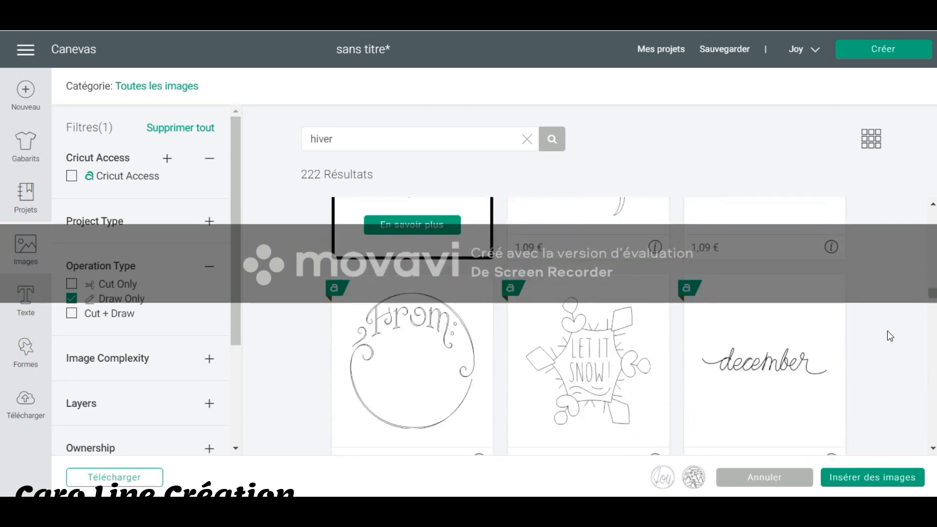
scroll(888, 331, "down", 5)
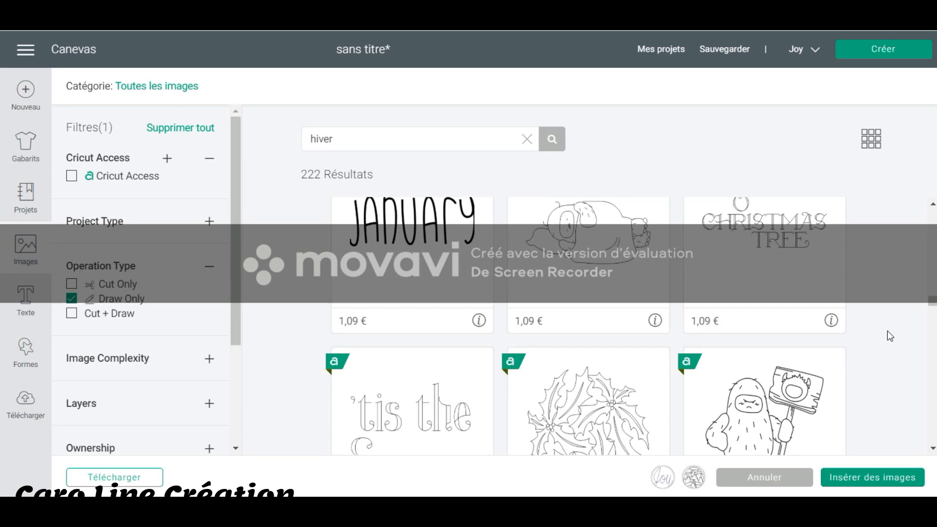
scroll(888, 330, "down", 5)
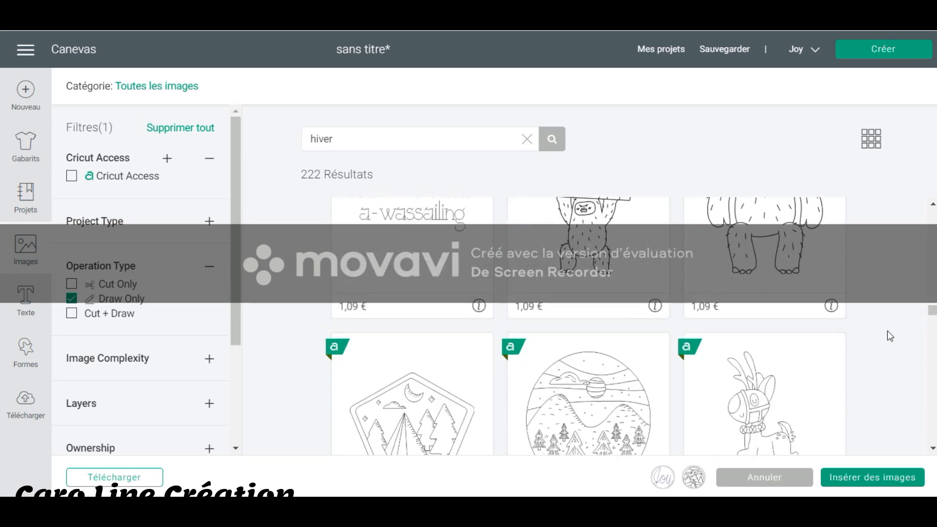
scroll(887, 330, "down", 3)
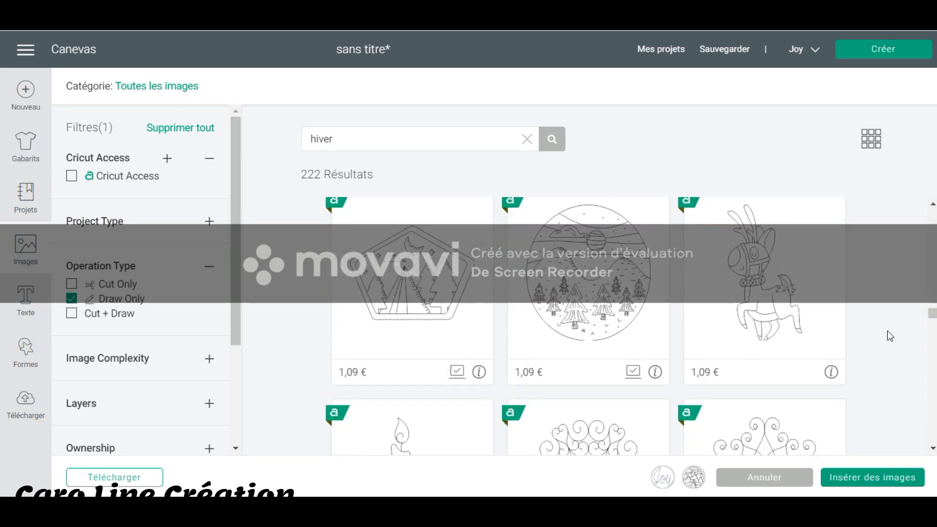
left_click(433, 248)
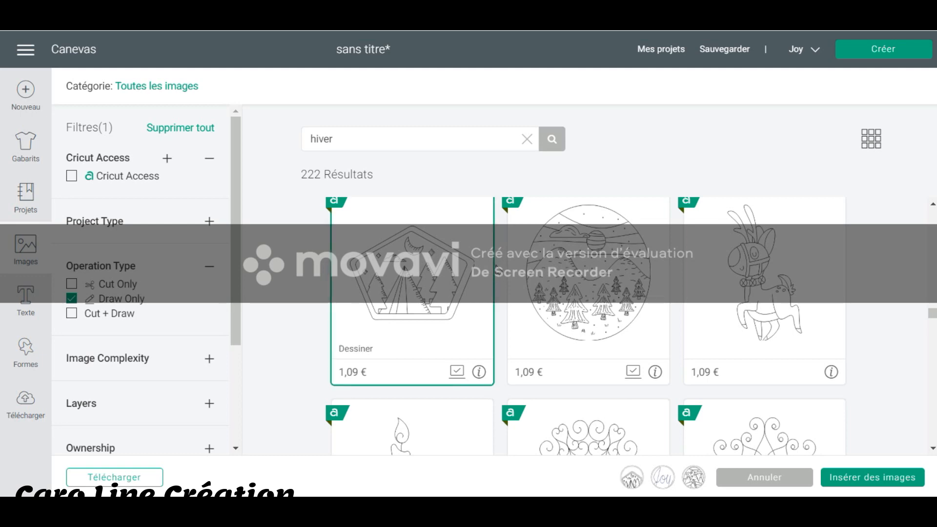
Add the snowman drawing with the hat and glasses to the selected images.
scroll(771, 263, "down", 2)
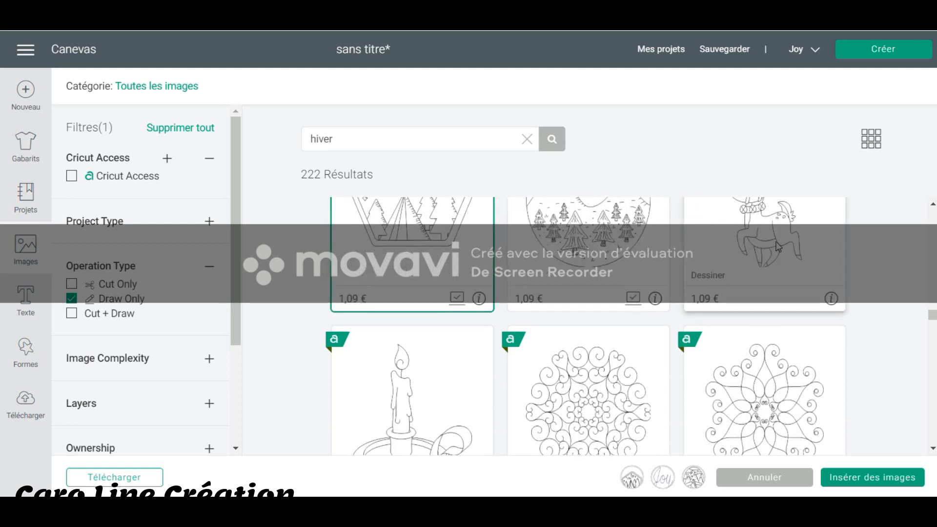
scroll(858, 263, "down", 10)
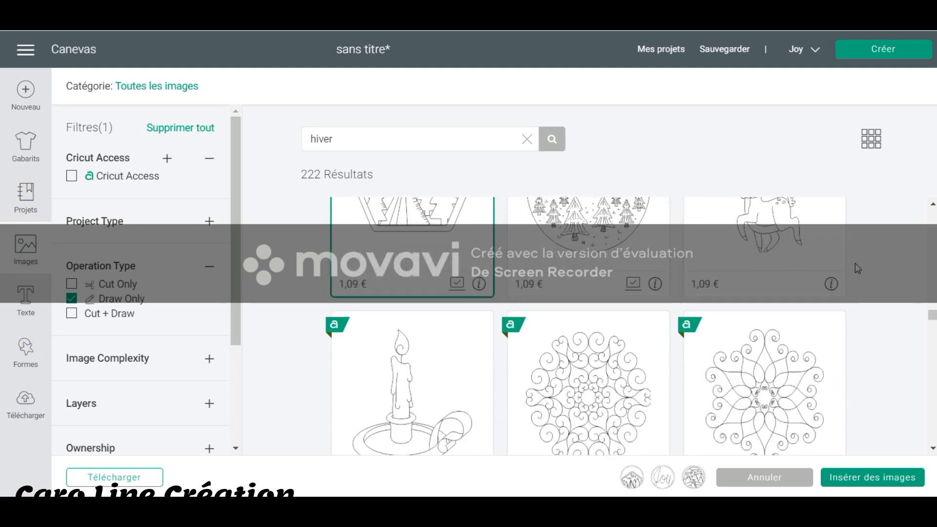
scroll(861, 270, "down", 2)
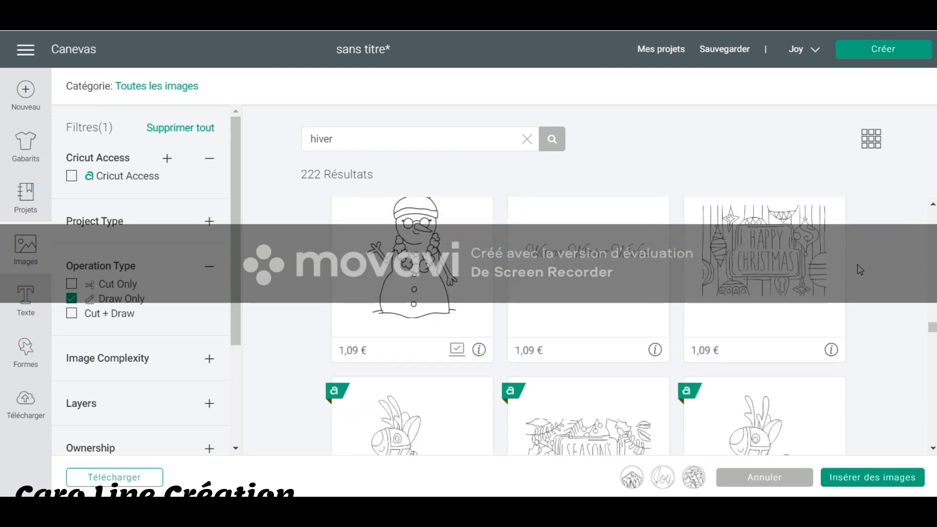
left_click(412, 272)
Add the leaping reindeer drawing to the selection and insert all the selected winter images on the canvas.
scroll(906, 263, "down", 4)
scroll(905, 263, "down", 3)
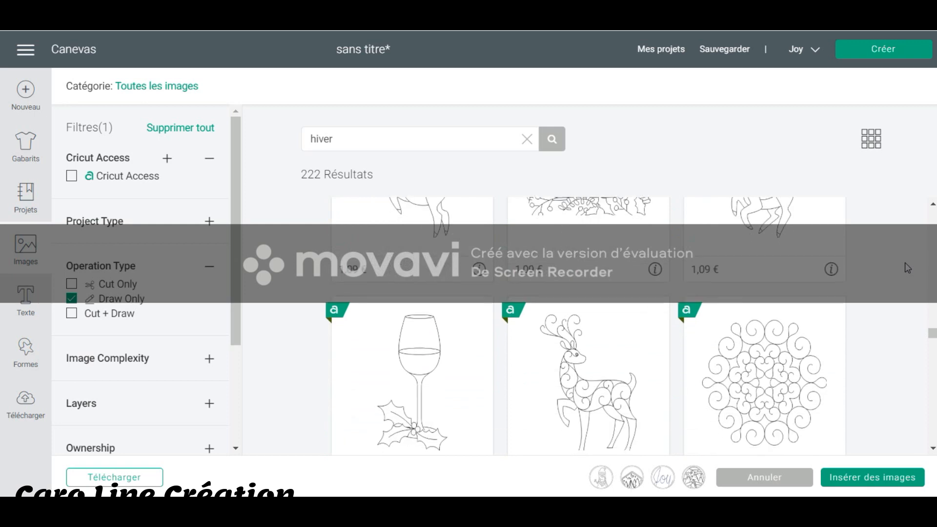
scroll(905, 262, "down", 4)
scroll(906, 263, "down", 2)
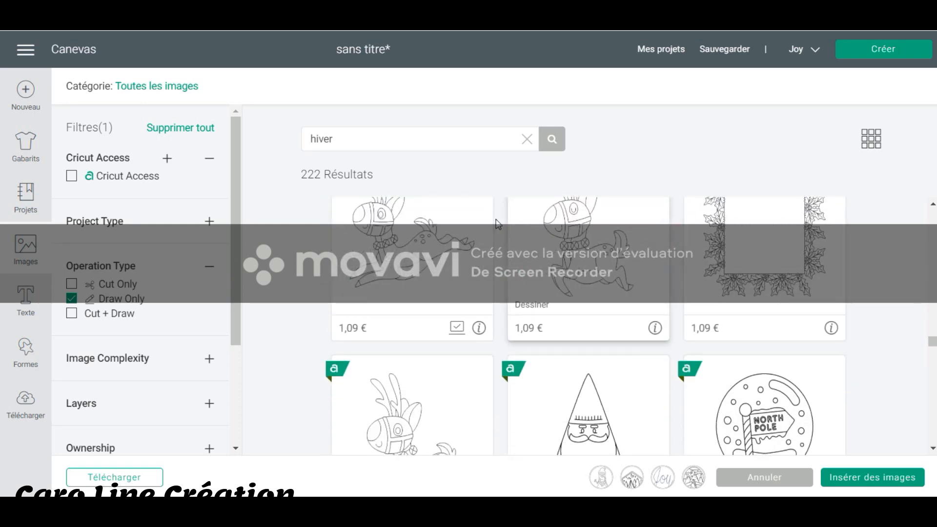
left_click(420, 264)
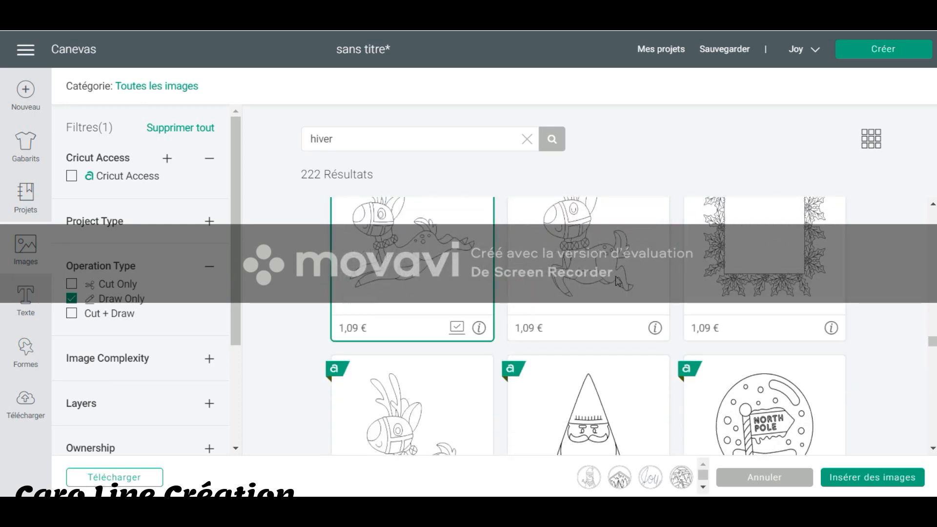
left_click(862, 474)
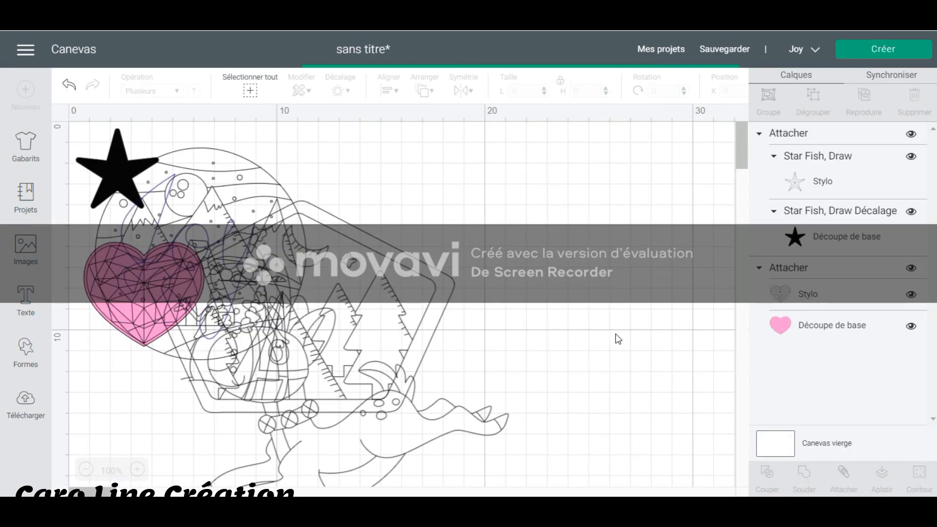
Shrink the inserted winter drawings together to about 6.45 cm wide and 5.78 cm high.
scroll(586, 346, "down", 5)
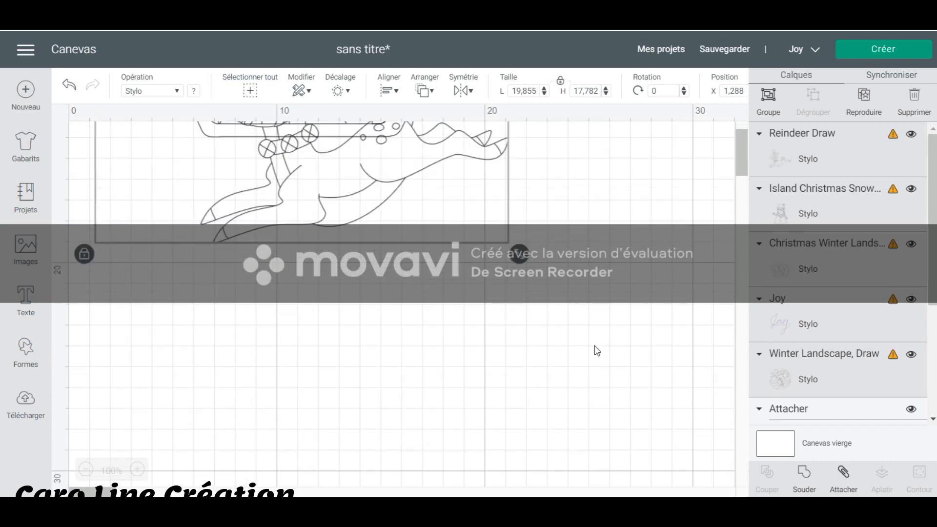
left_click_drag(520, 254, 284, 135)
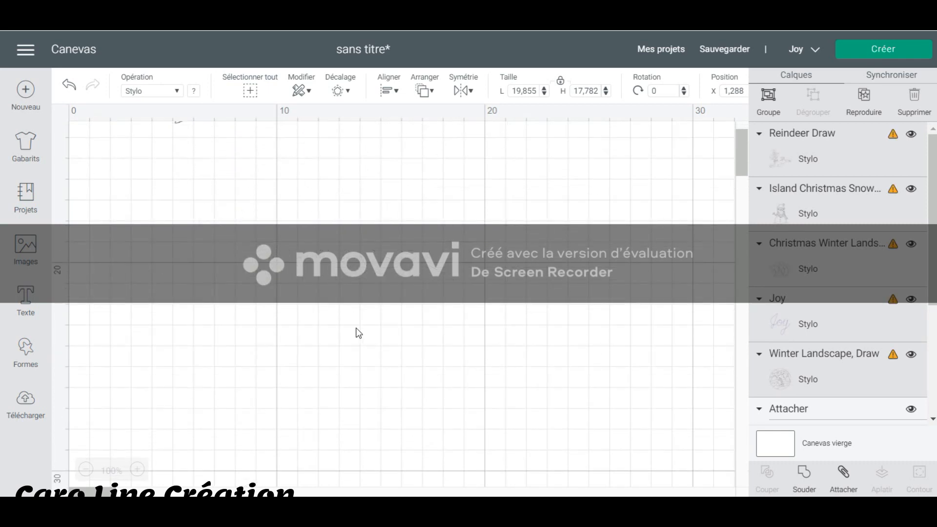
scroll(358, 333, "up", 5)
left_click_drag(390, 417, 238, 205)
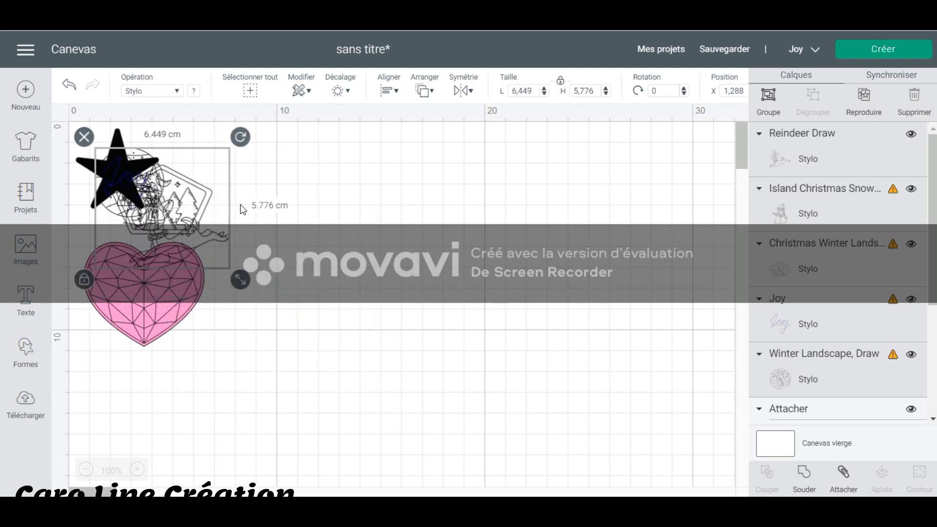
Spread the reindeer, the pentagon-shaped landscape, the snowman and the Joy lettering apart over the empty canvas area.
left_click(386, 234)
left_click_drag(196, 203, 633, 160)
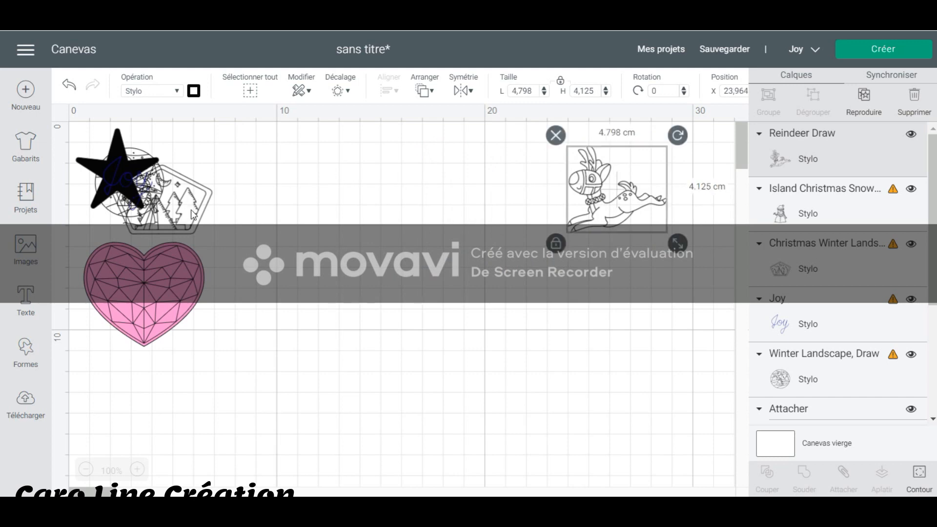
left_click_drag(194, 214, 678, 363)
left_click_drag(167, 193, 581, 393)
left_click_drag(153, 187, 392, 417)
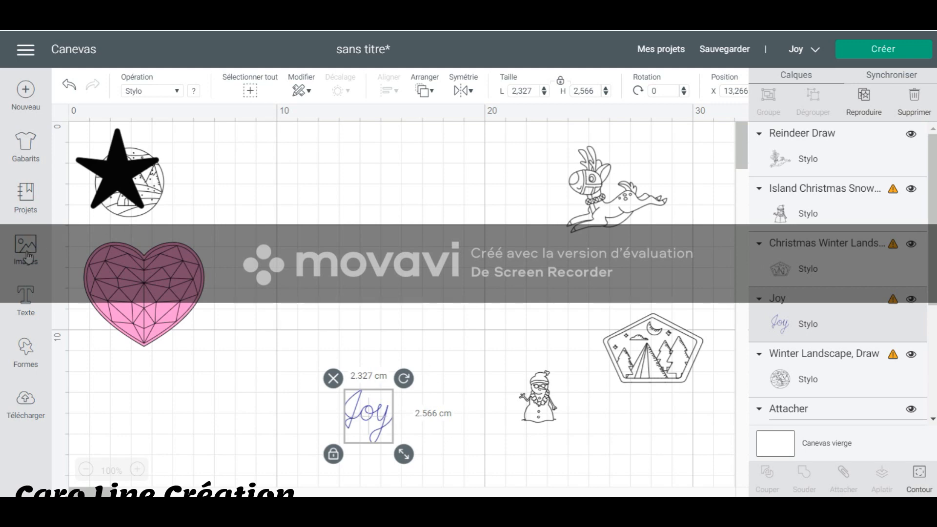
Move the round winter landscape off the star into the free space between the star and the reindeer.
left_click(27, 254)
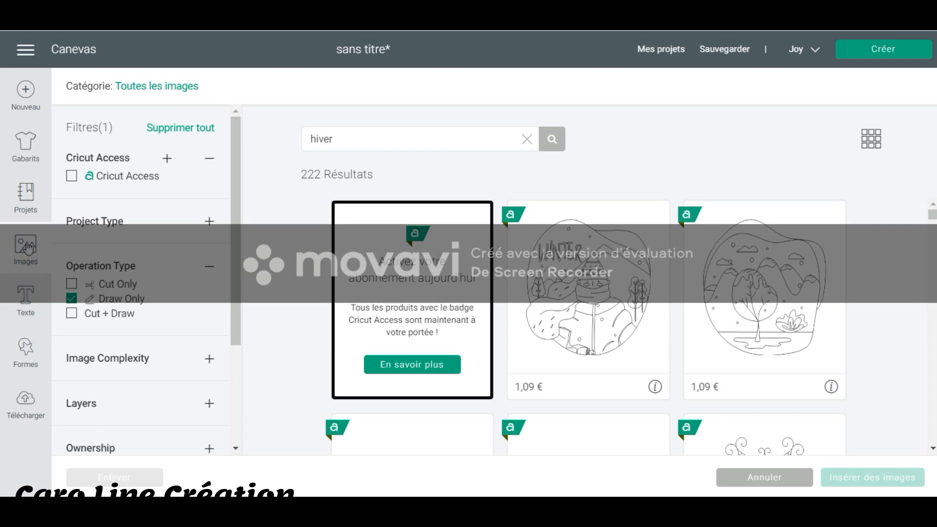
left_click(74, 49)
left_click_drag(161, 191, 347, 200)
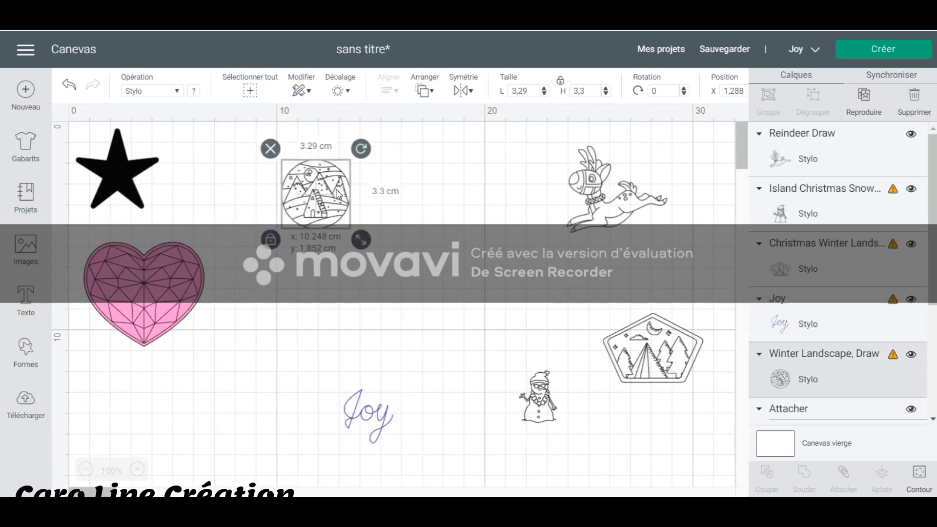
left_click(419, 225)
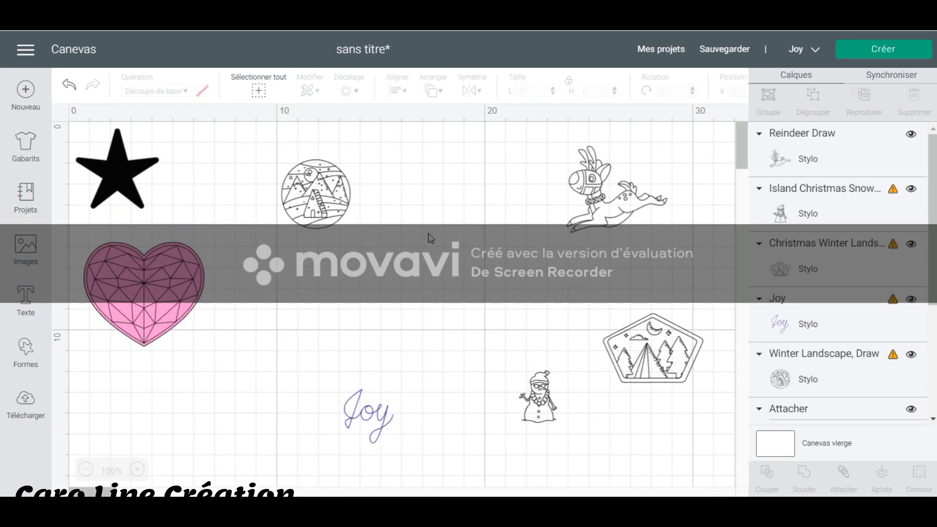
left_click(318, 187)
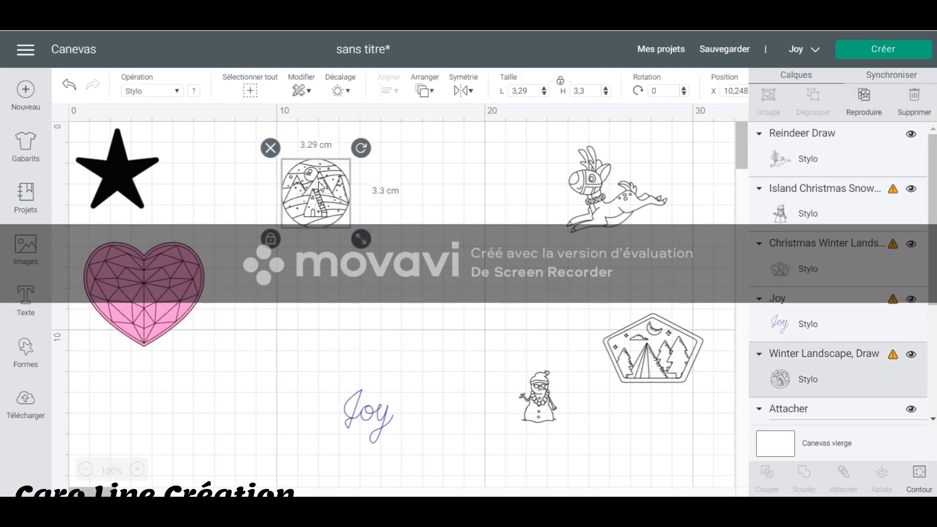
left_click(402, 290)
Insert a circle shape and move it over the round winter landscape.
left_click(27, 356)
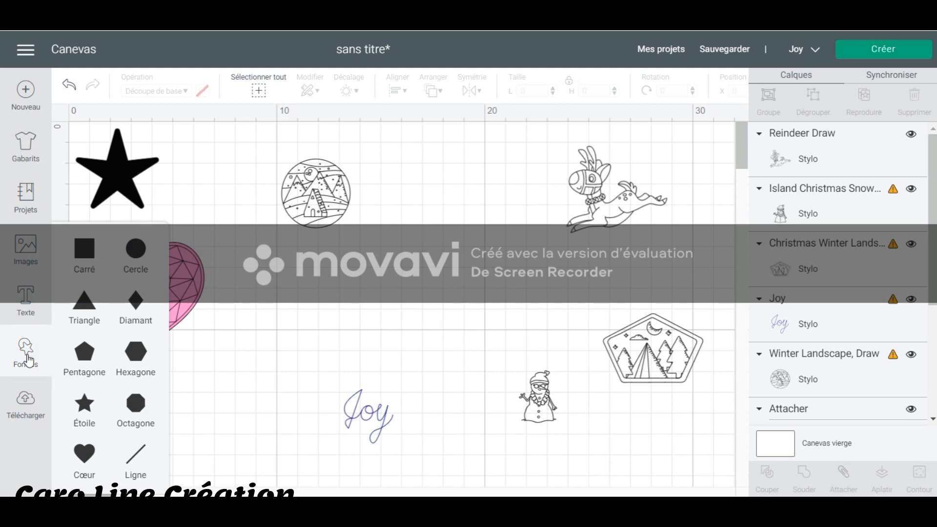
left_click(139, 260)
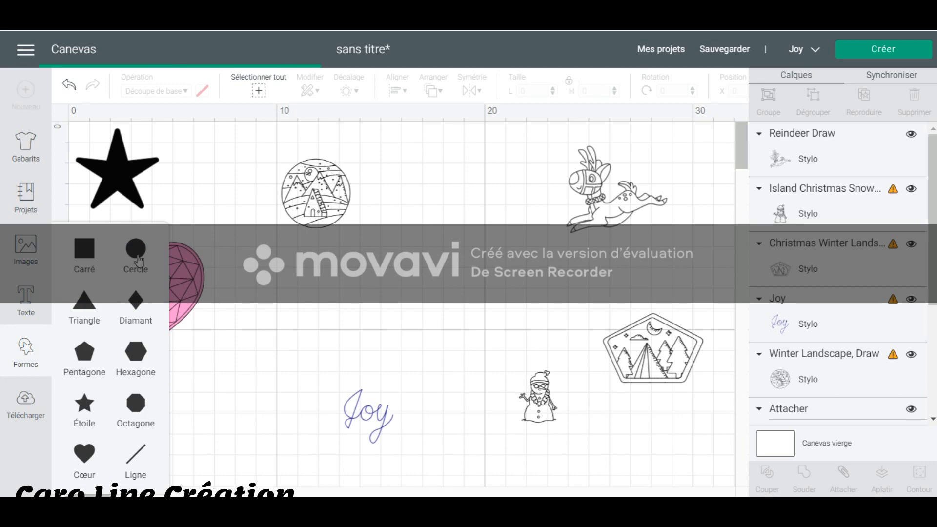
left_click_drag(225, 252, 364, 280)
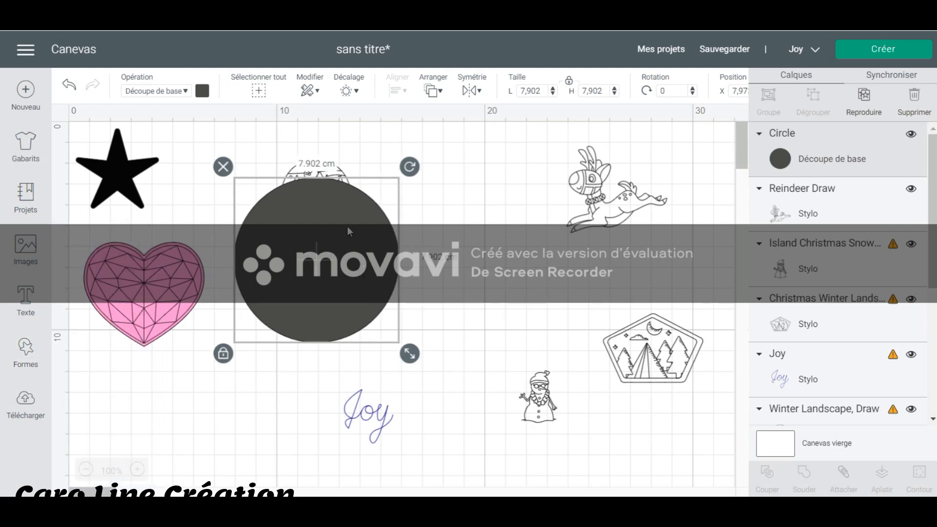
left_click(464, 226)
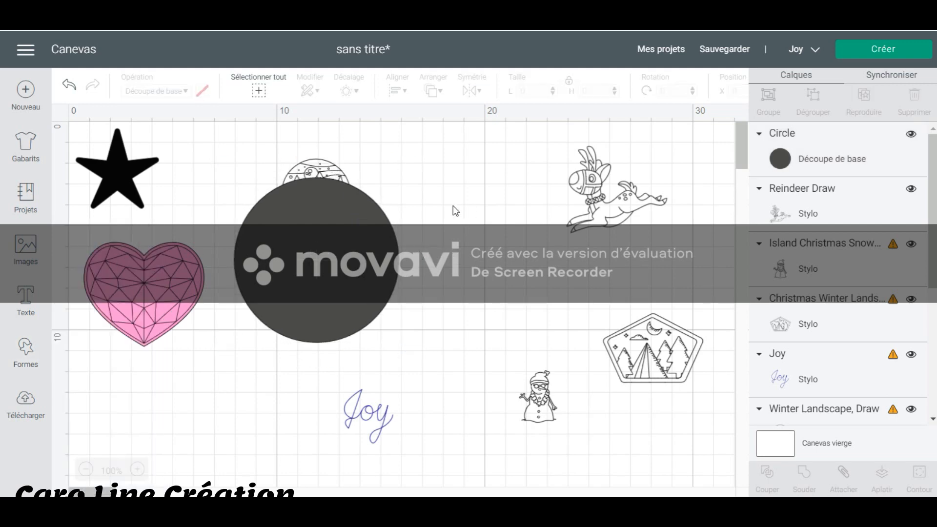
Bring the round winter landscape to the front and place it on the circle.
left_click(316, 167)
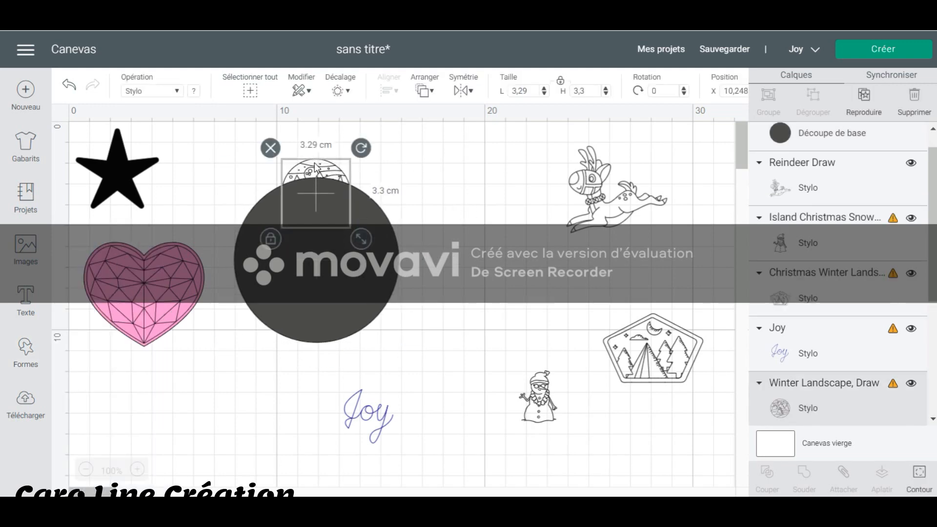
right_click(316, 167)
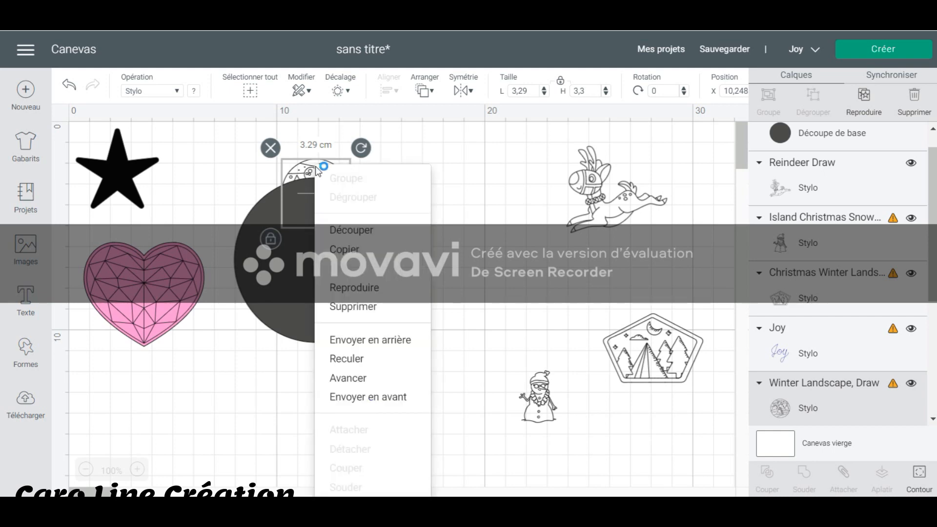
left_click(383, 396)
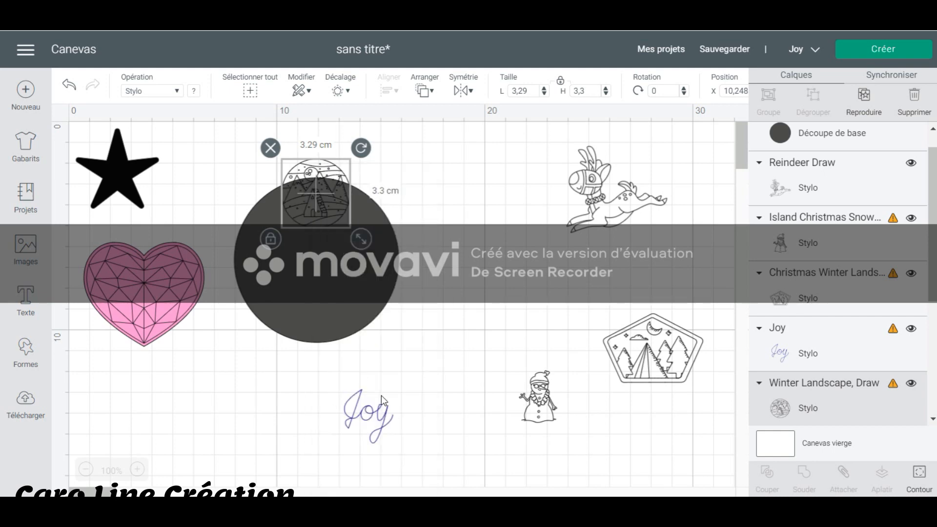
left_click_drag(315, 208, 310, 266)
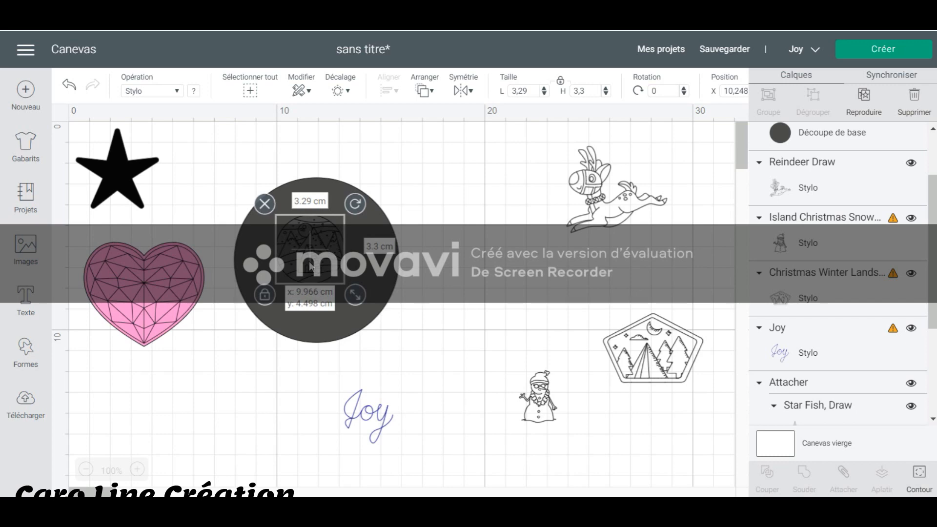
Shrink the circle to about 3.85 cm in diameter, leaving a narrow margin around the round winter landscape.
left_click(389, 305)
left_click_drag(410, 352, 326, 270)
left_click_drag(274, 215, 306, 245)
left_click_drag(369, 309, 362, 301)
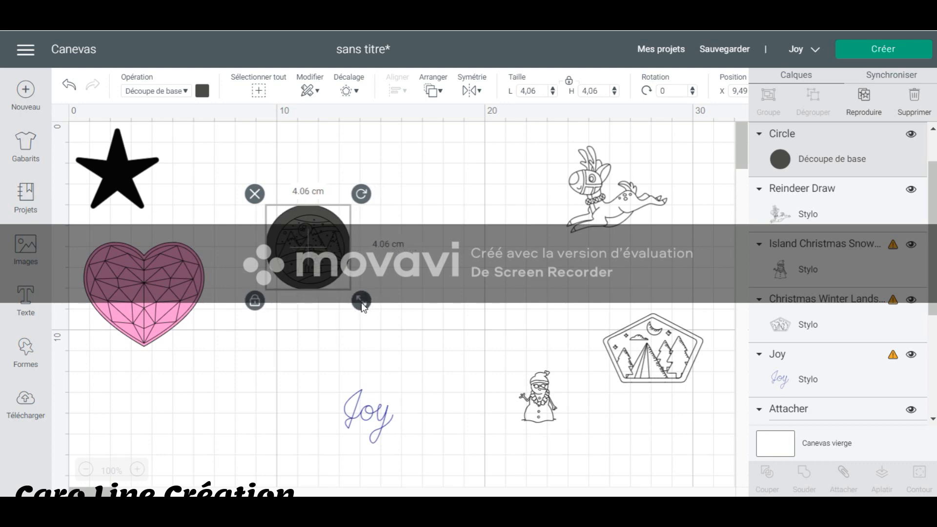
left_click_drag(361, 303, 333, 266)
left_click(438, 245)
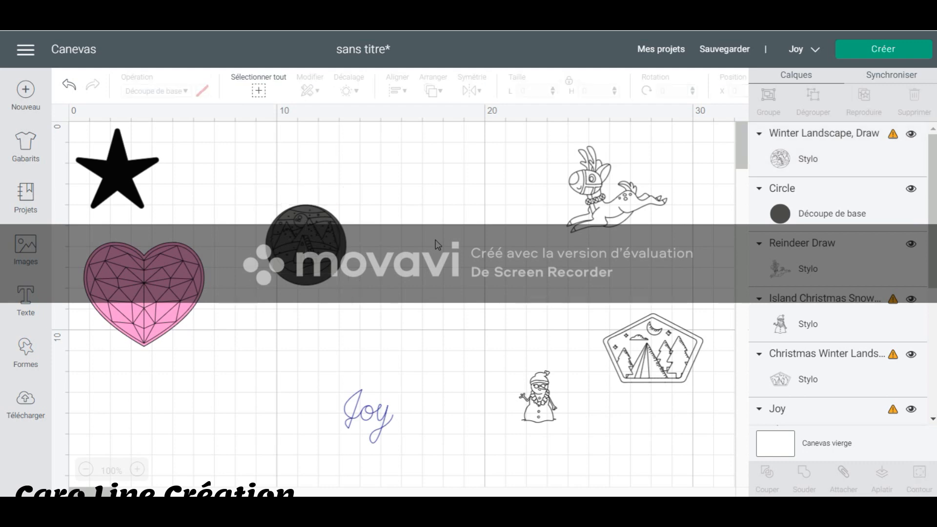
Center the round winter landscape and the circle on each other.
left_click_drag(397, 306, 268, 193)
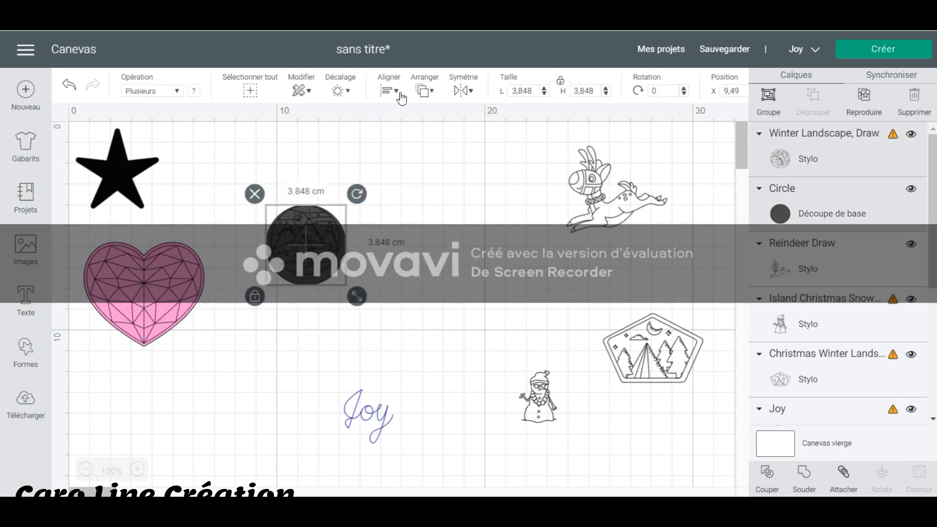
left_click(398, 91)
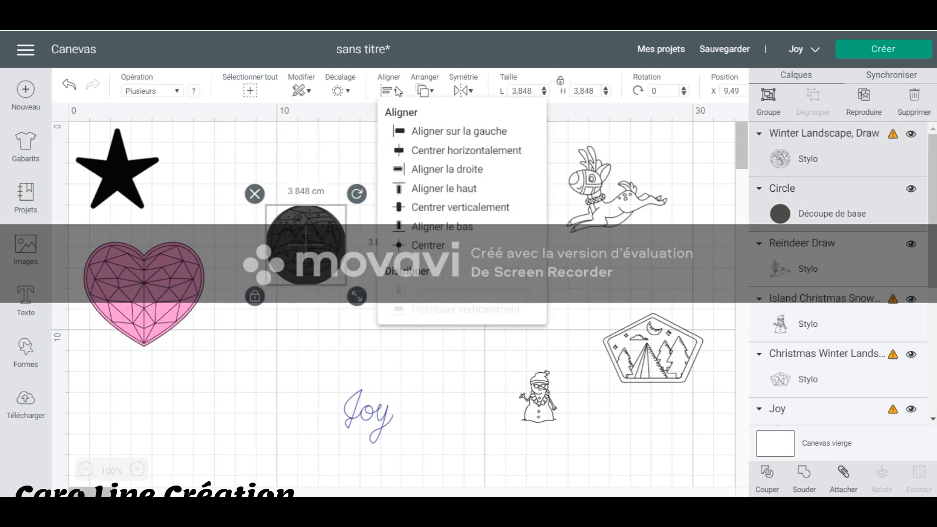
left_click(414, 246)
left_click(414, 246)
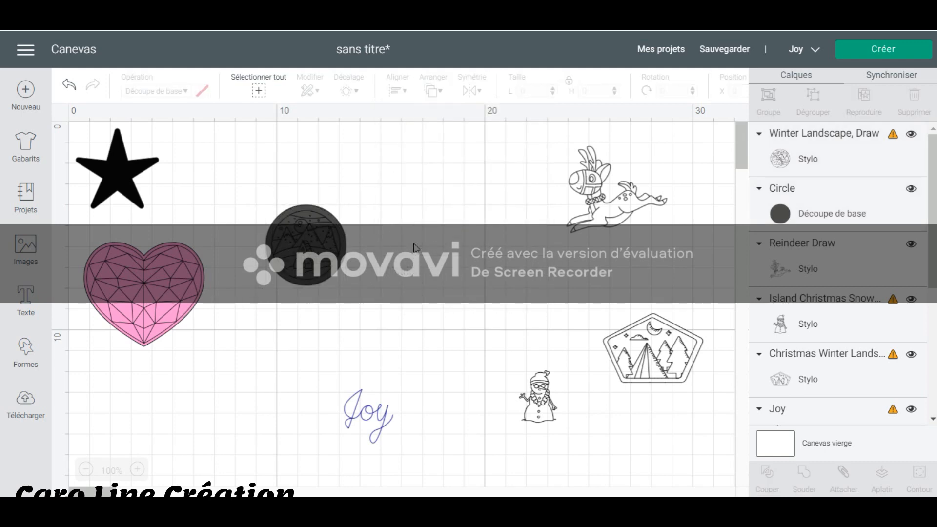
Attach the round winter landscape to the circle.
left_click_drag(384, 307, 237, 180)
right_click(324, 234)
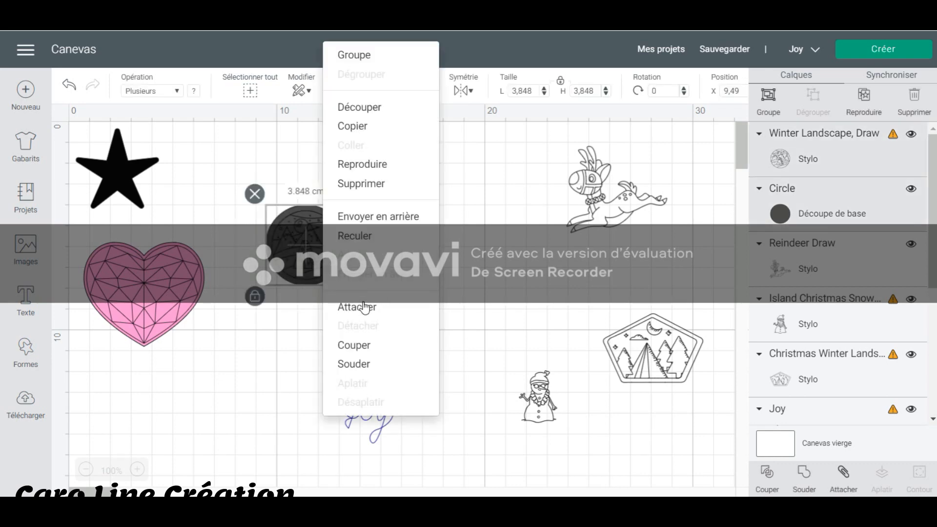
left_click(363, 307)
left_click(442, 273)
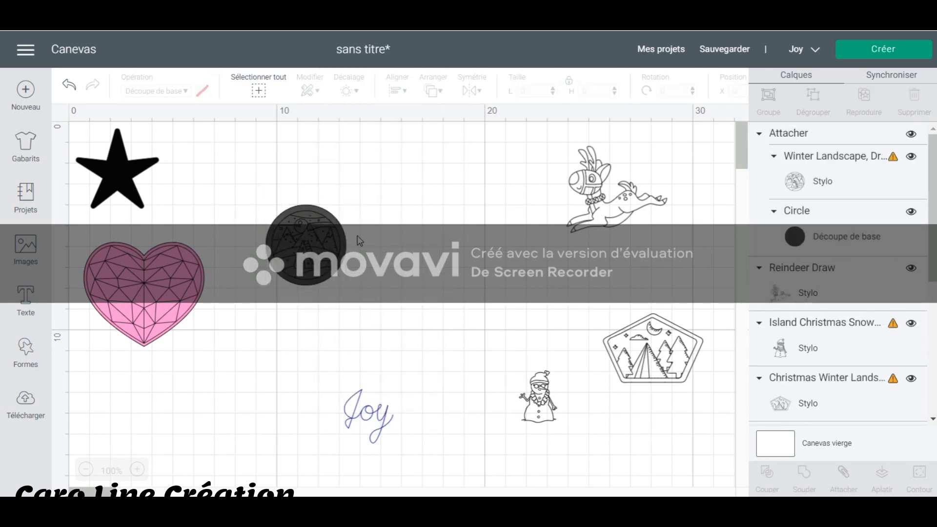
Set the attached round landscape's pen to XF - Extra Fine Point (0.3mm) in Black.
left_click(330, 234)
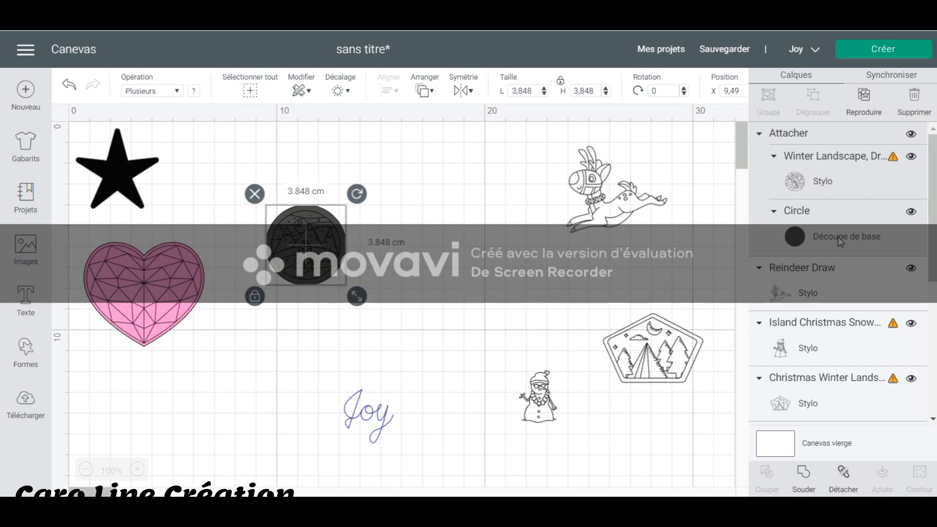
left_click(818, 158)
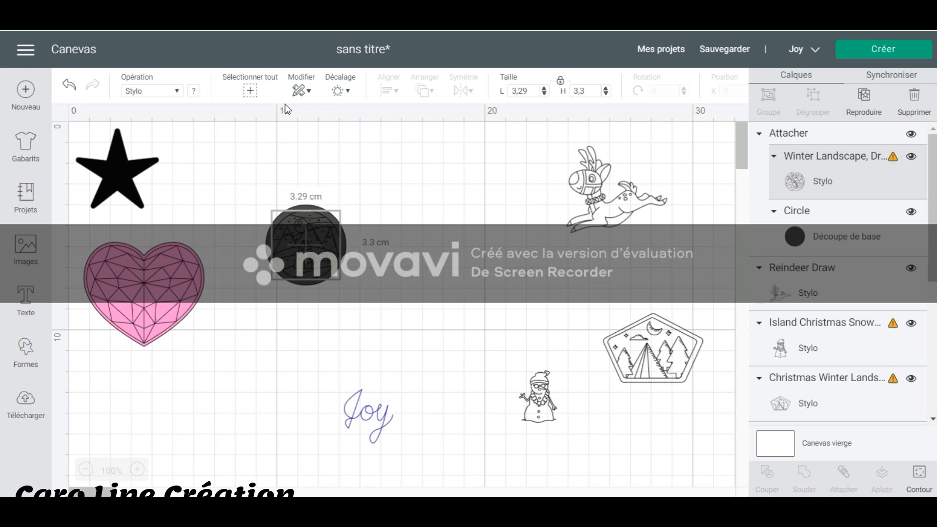
left_click(193, 92)
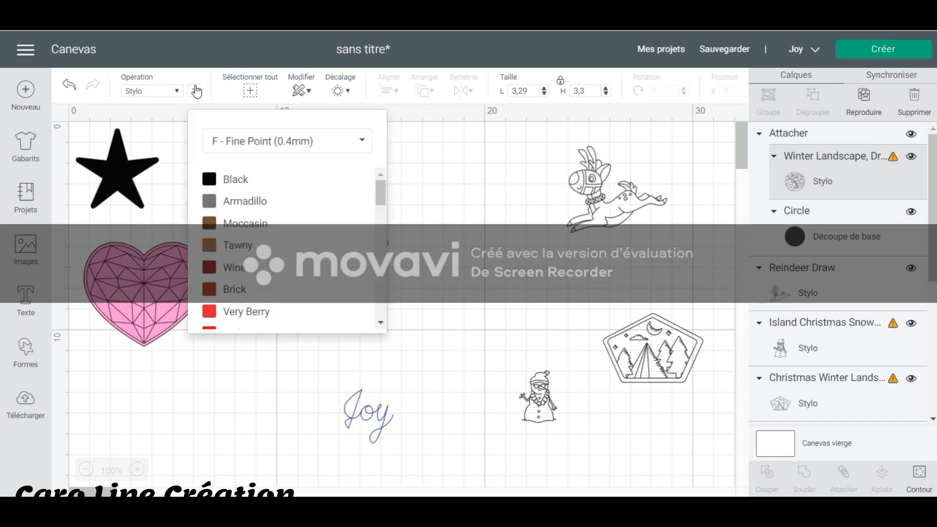
left_click(266, 147)
left_click(304, 188)
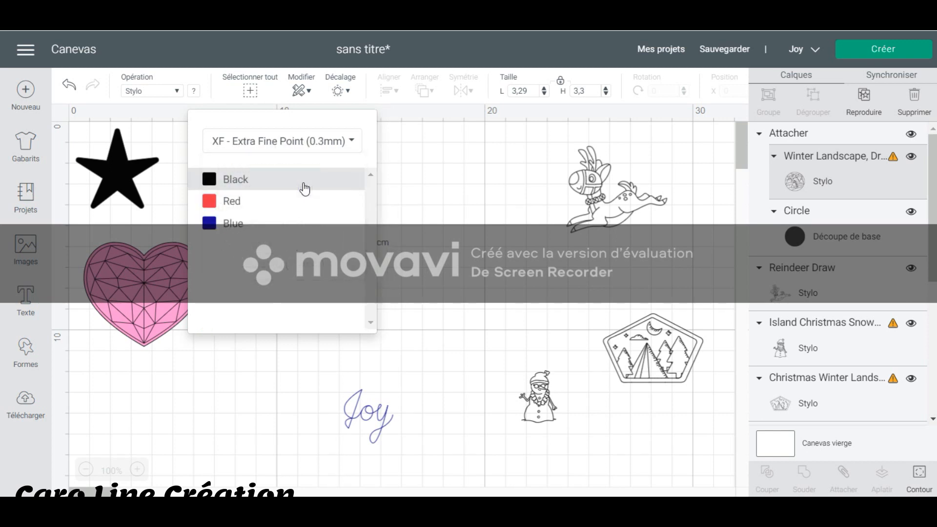
left_click(253, 181)
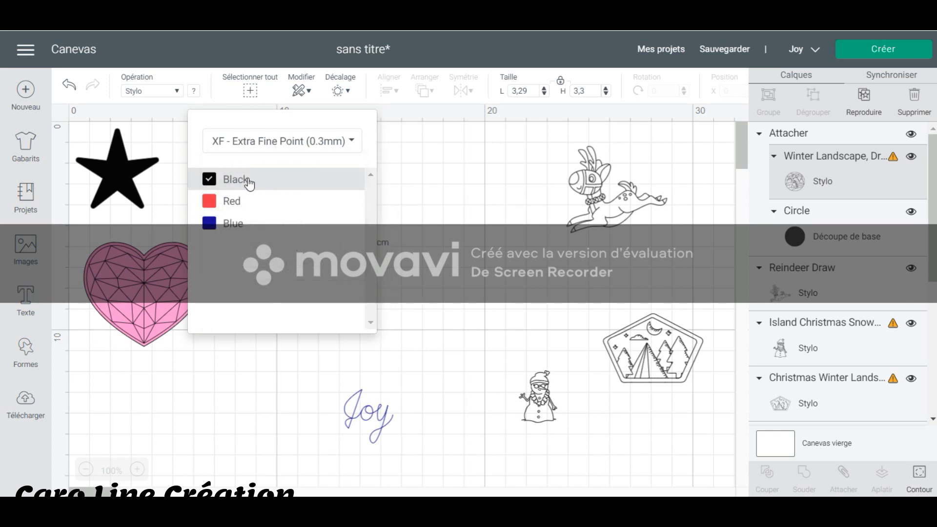
left_click(425, 192)
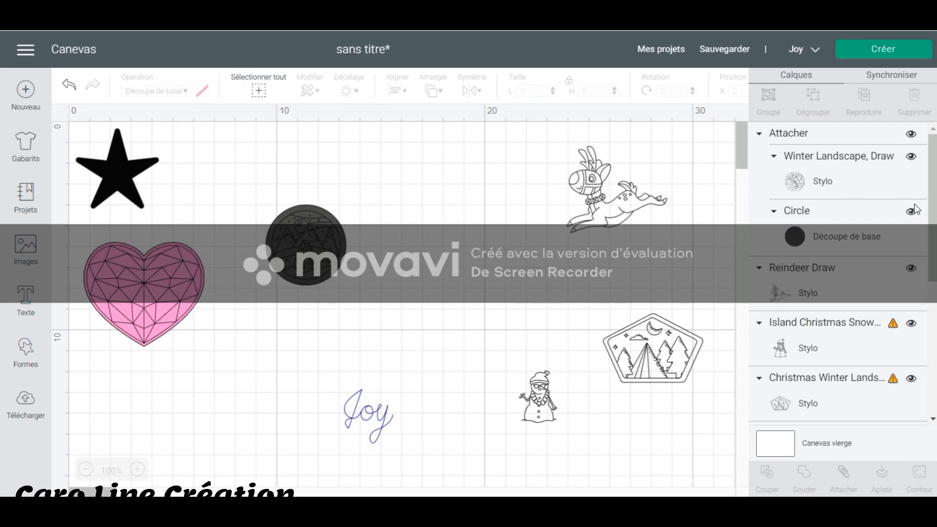
Move the attached round landscape below the heart and the pentagon-shaped landscape into the open area above the Joy lettering.
left_click_drag(310, 256, 151, 422)
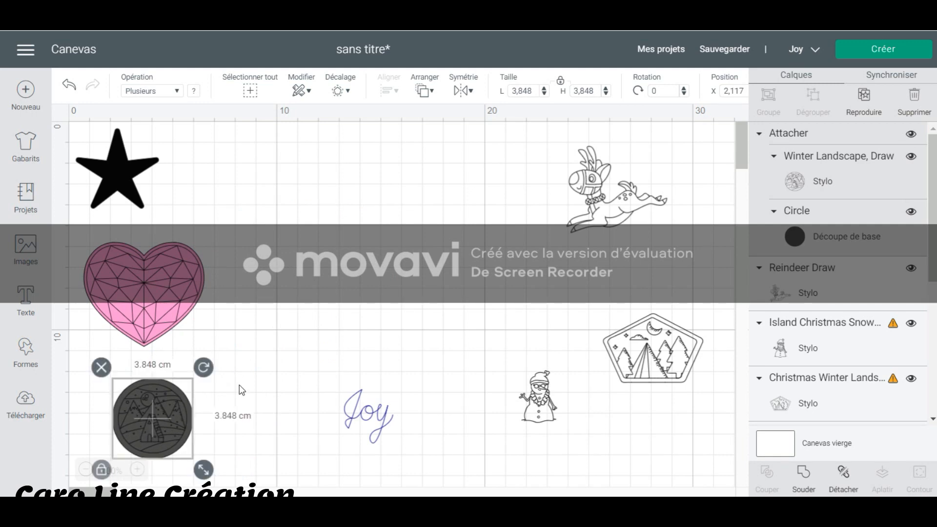
left_click(495, 288)
left_click_drag(645, 357, 374, 233)
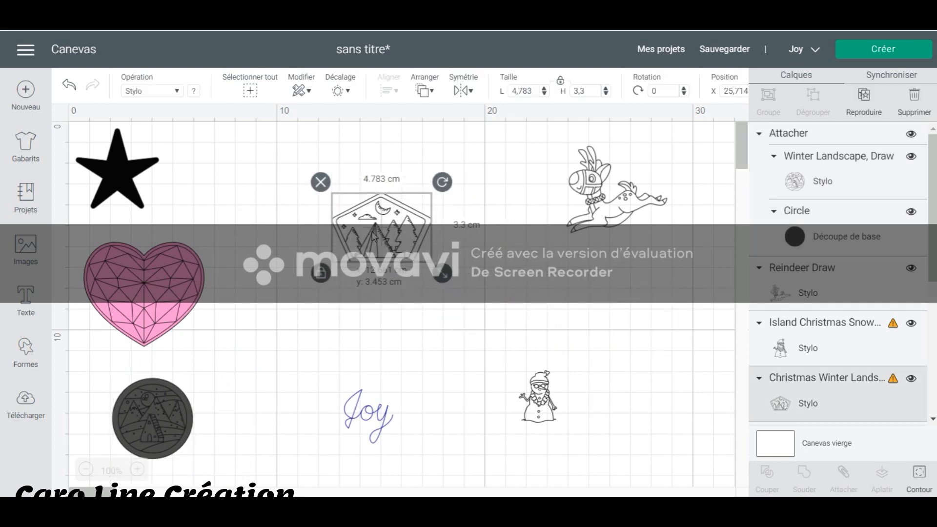
left_click(394, 356)
Insert a pentagon shape and move it partly over the pentagon-shaped landscape drawing.
left_click(34, 349)
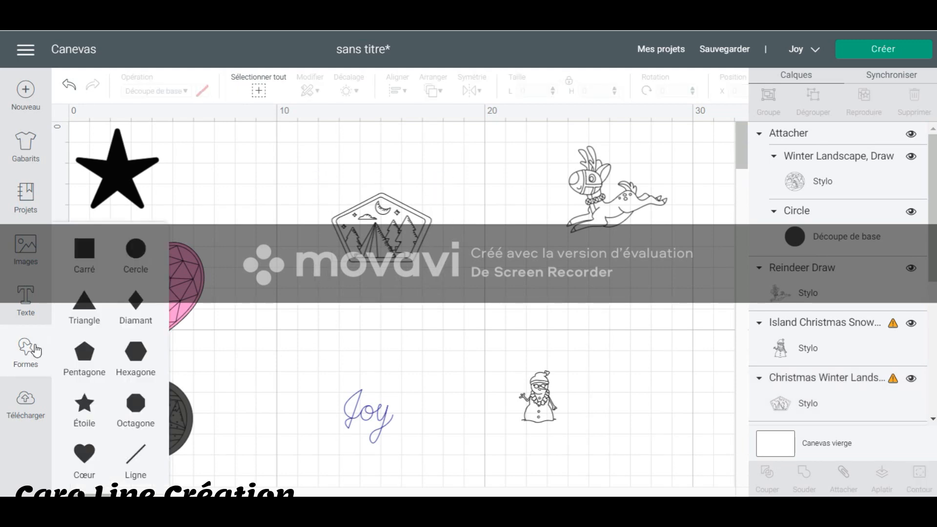
left_click(82, 357)
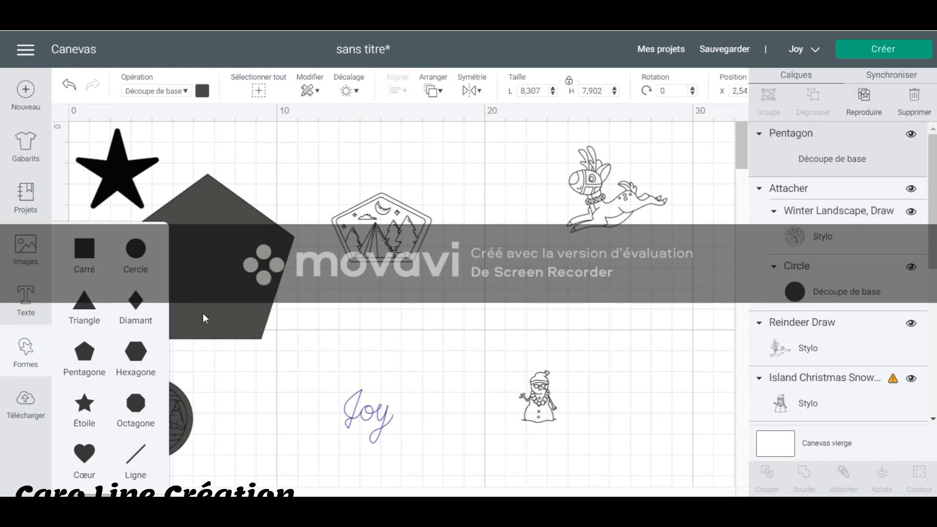
left_click_drag(256, 260, 370, 225)
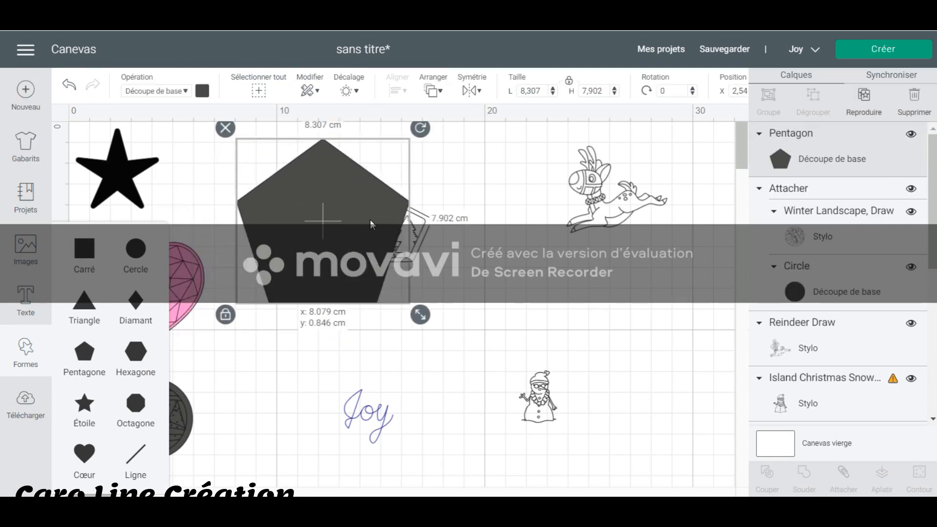
left_click(436, 238)
Bring the pentagon-shaped landscape to the front and place it inside the pentagon shape.
left_click(422, 229)
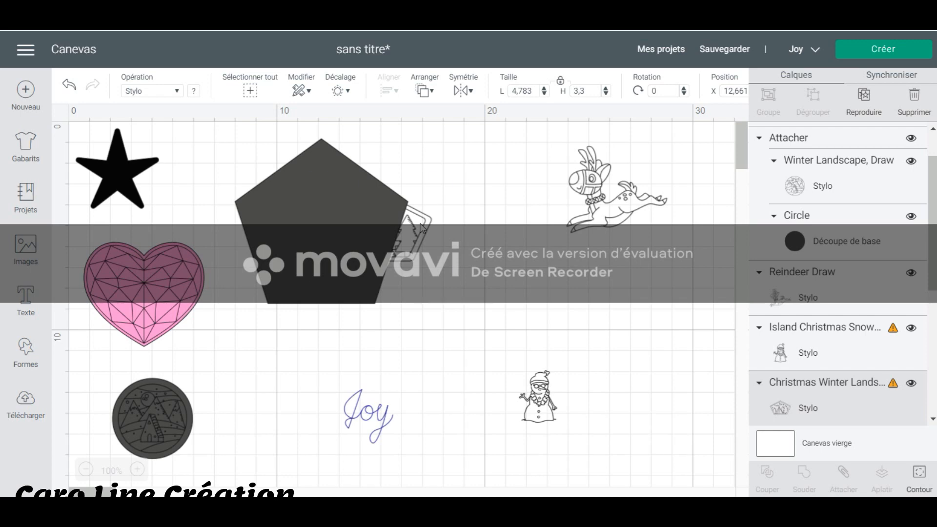
right_click(422, 229)
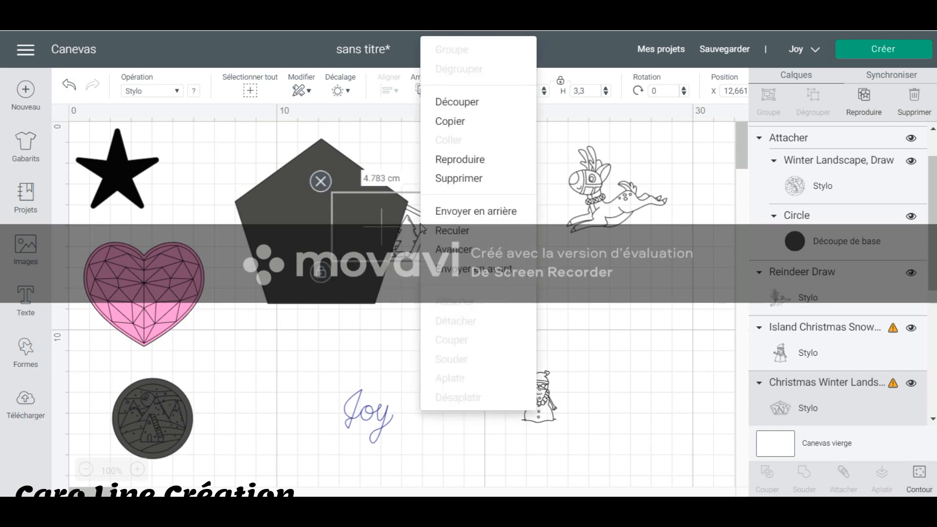
left_click(470, 277)
left_click_drag(423, 240, 364, 246)
left_click(370, 312)
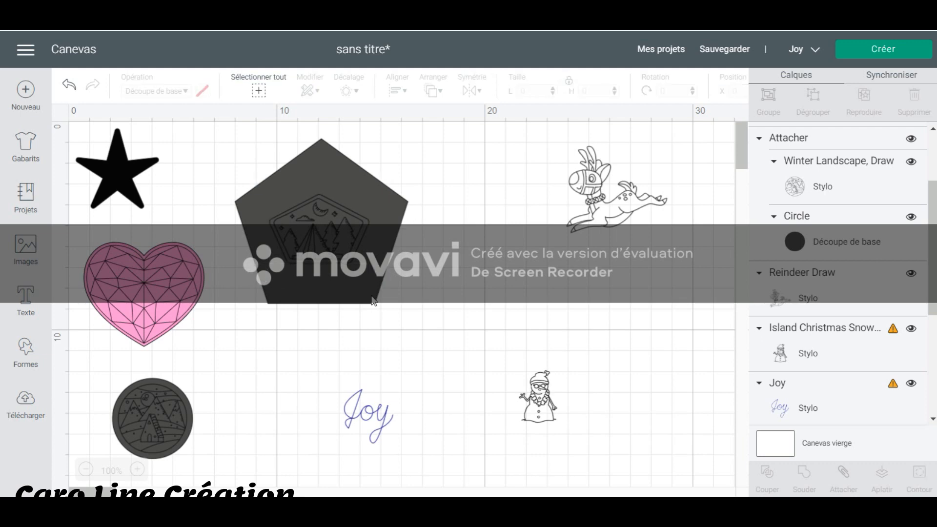
Resize the pentagon without locked proportions to about 5.84 × 3.81 cm so it closely frames the pentagon-shaped landscape drawing.
left_click(374, 300)
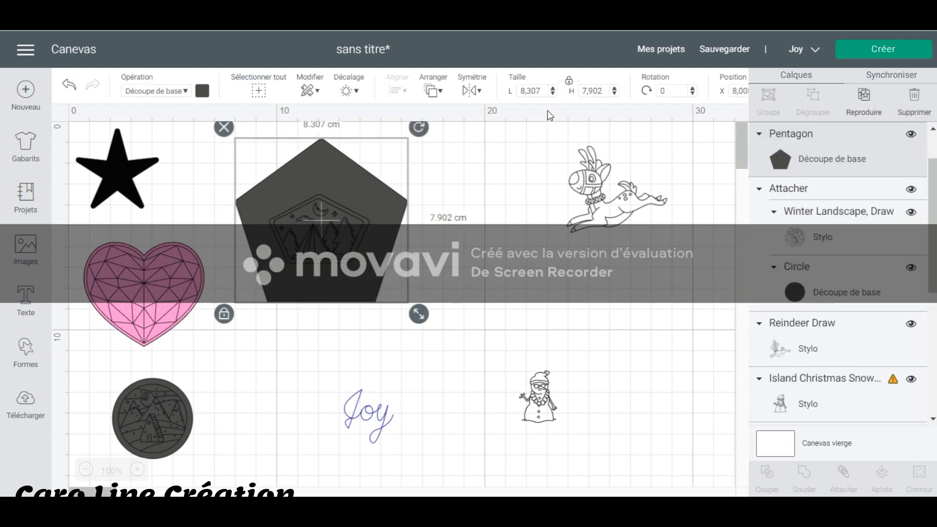
left_click(569, 84)
left_click_drag(417, 315, 414, 275)
left_click_drag(391, 210, 396, 251)
left_click_drag(424, 315, 368, 281)
left_click_drag(424, 299, 401, 274)
mouse_move(375, 243)
left_mouse_down()
mouse_move(375, 250)
mouse_move(376, 235)
left_mouse_up()
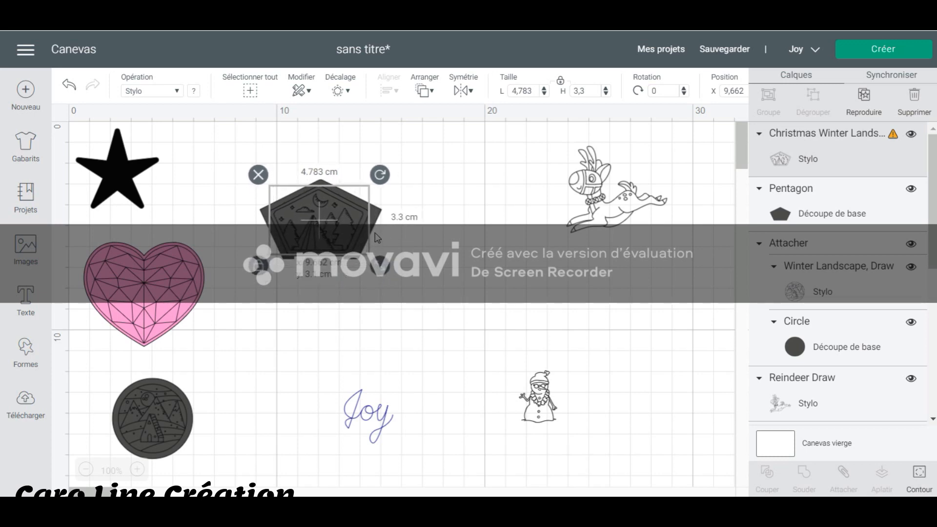
Center the pentagon-shaped landscape drawing on the pentagon and attach the two together.
left_click(418, 302)
left_click_drag(419, 298, 259, 146)
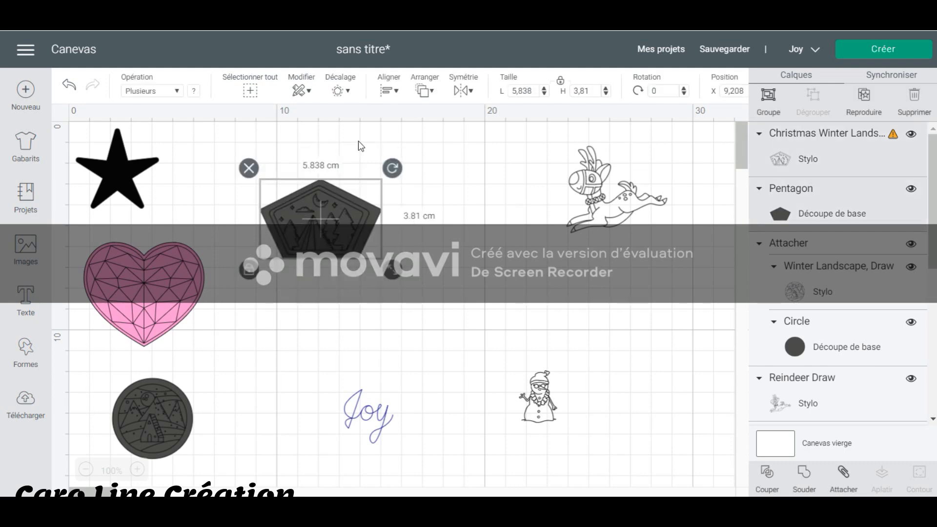
left_click(390, 90)
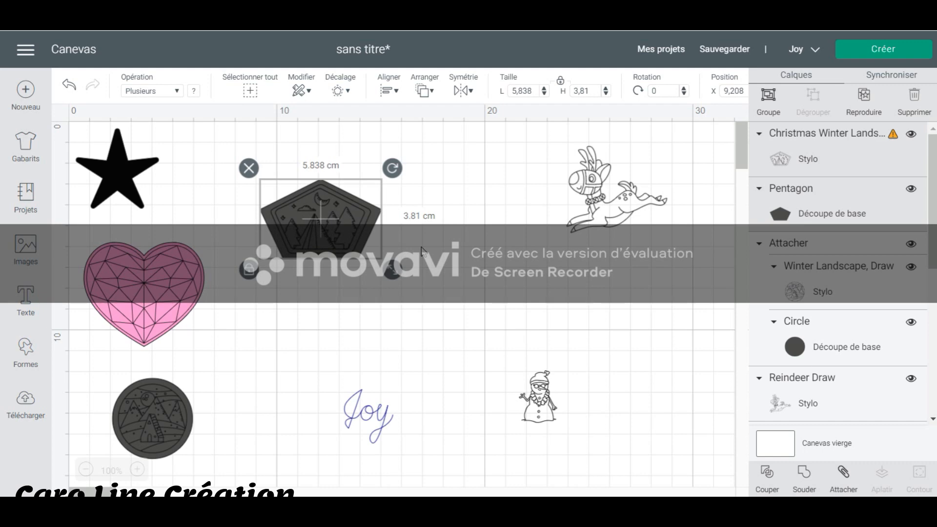
left_click(427, 255)
left_click_drag(423, 272, 266, 157)
right_click(318, 197)
left_click(417, 282)
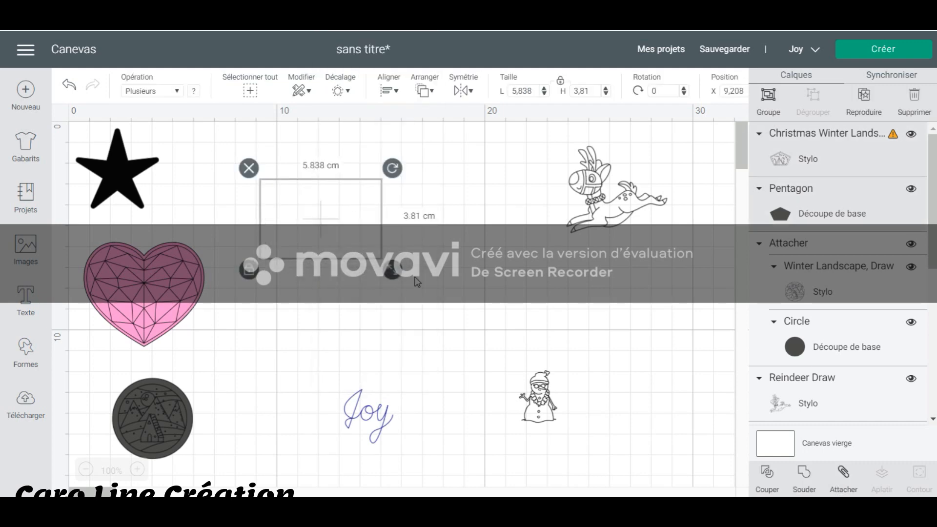
left_click(336, 228)
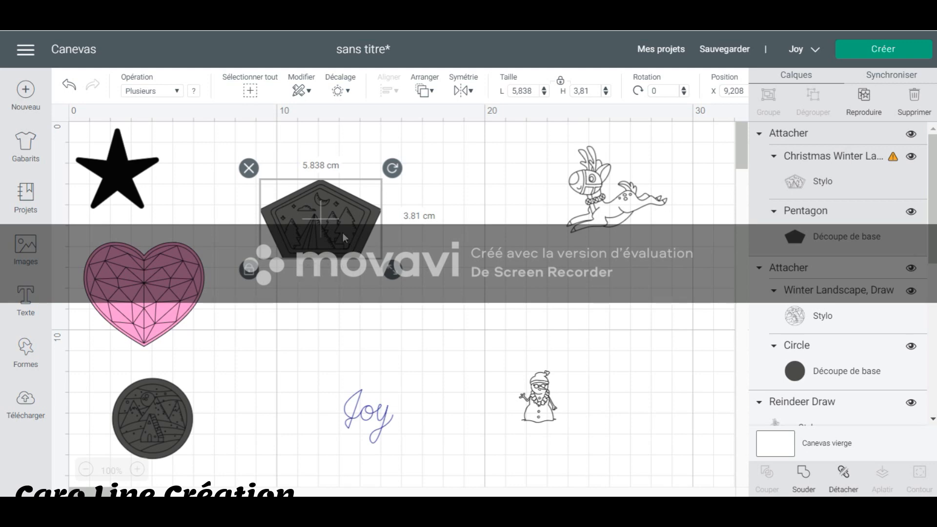
Set the attached pentagon landscape's pen to XF - Extra Fine Point (0.3mm) in Black and move the piece beside the star.
left_click(808, 154)
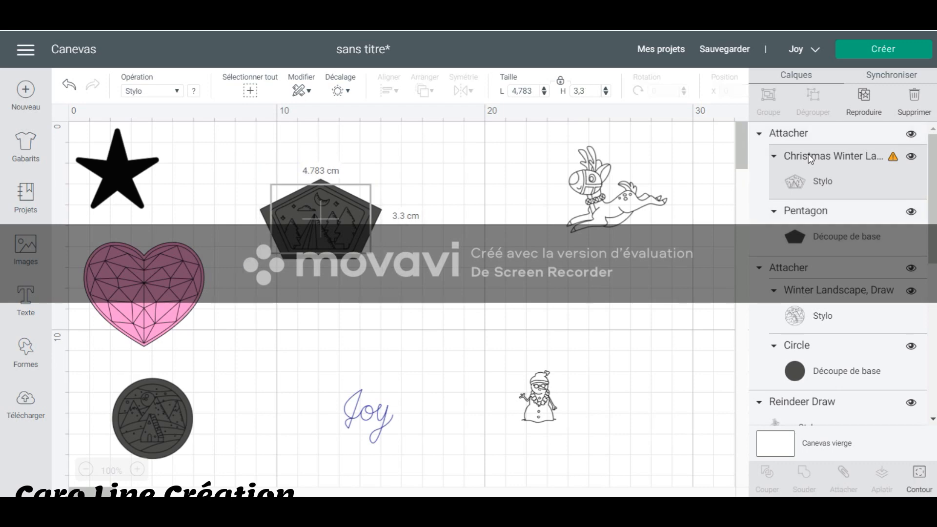
left_click(194, 93)
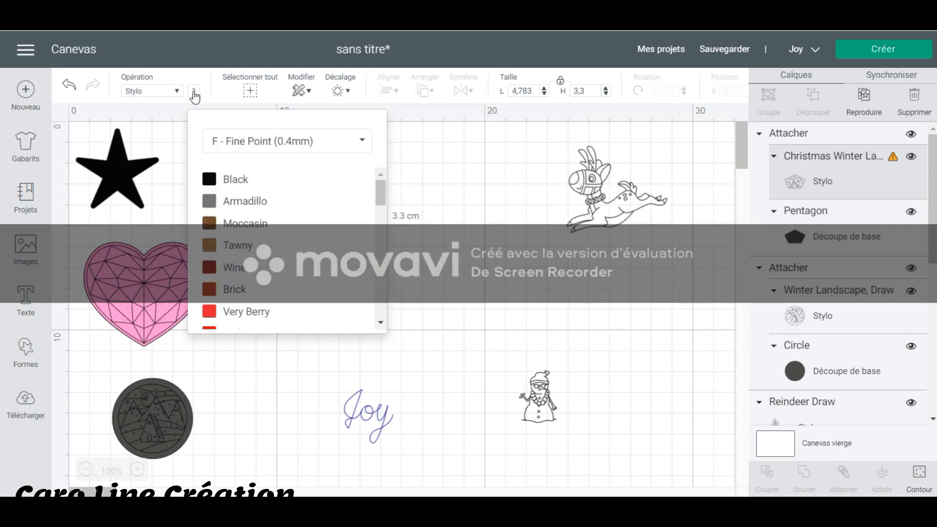
left_click(271, 146)
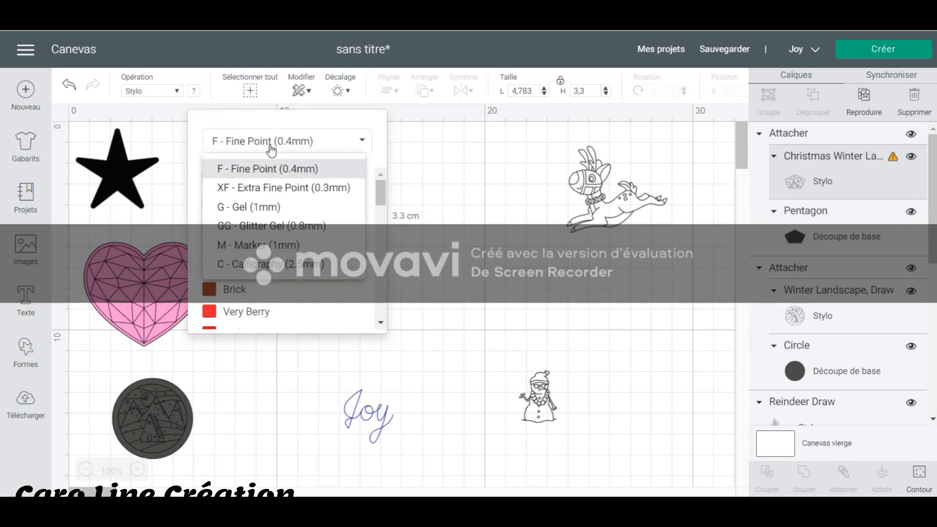
left_click(300, 189)
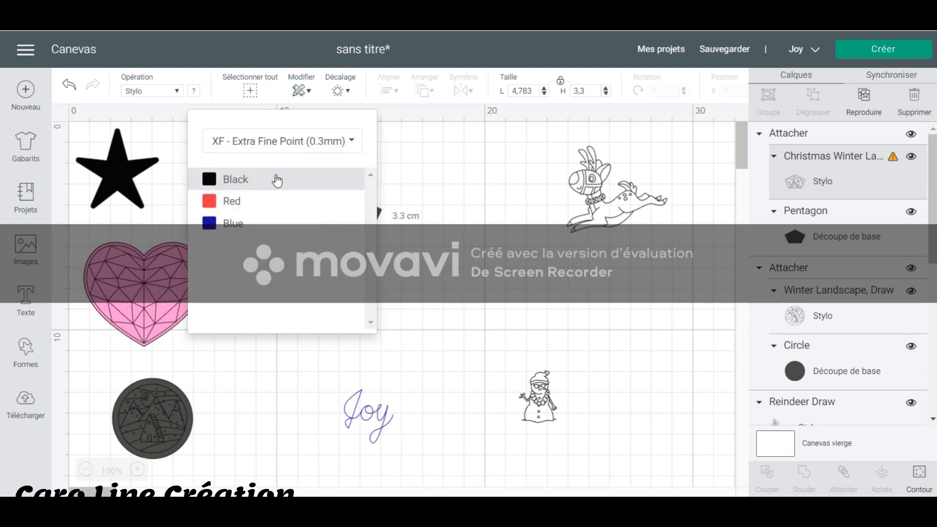
left_click(281, 181)
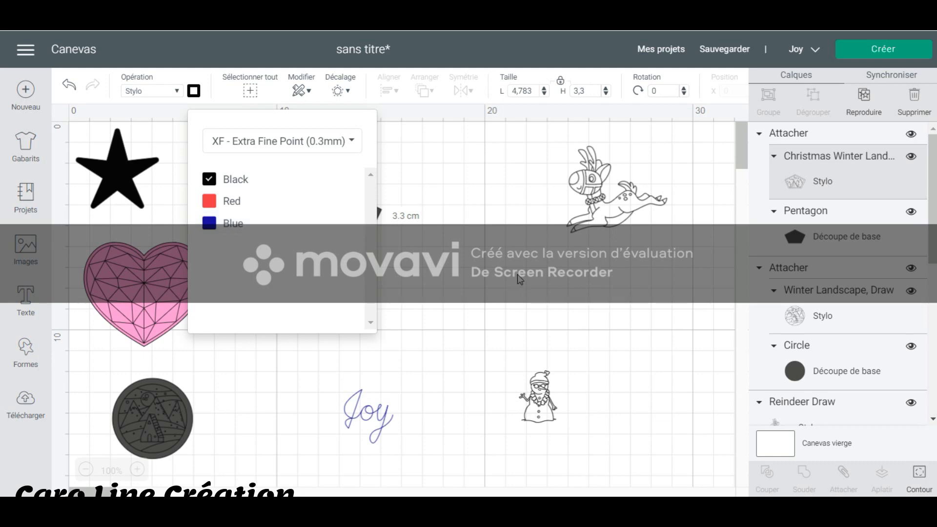
left_click(500, 277)
left_click_drag(328, 222, 222, 163)
left_click(431, 257)
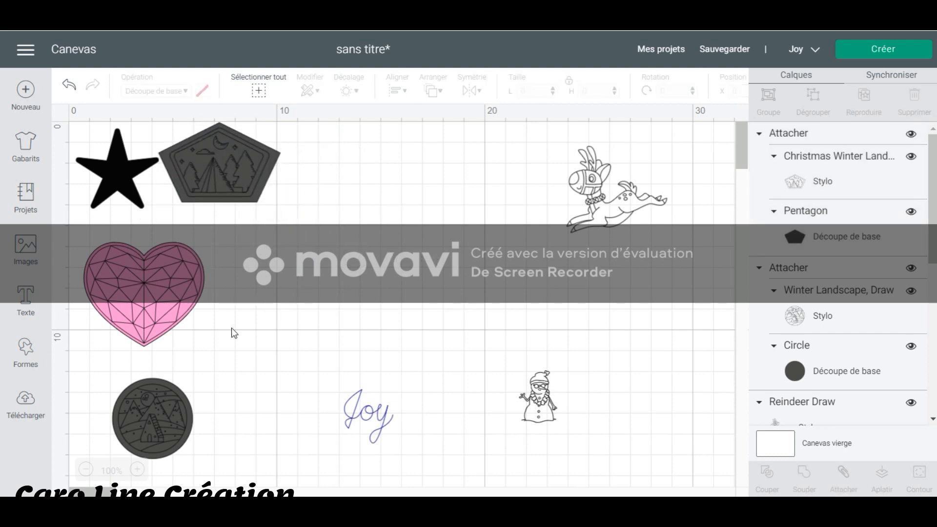
Add the text JOYEUX to the canvas.
left_click(26, 298)
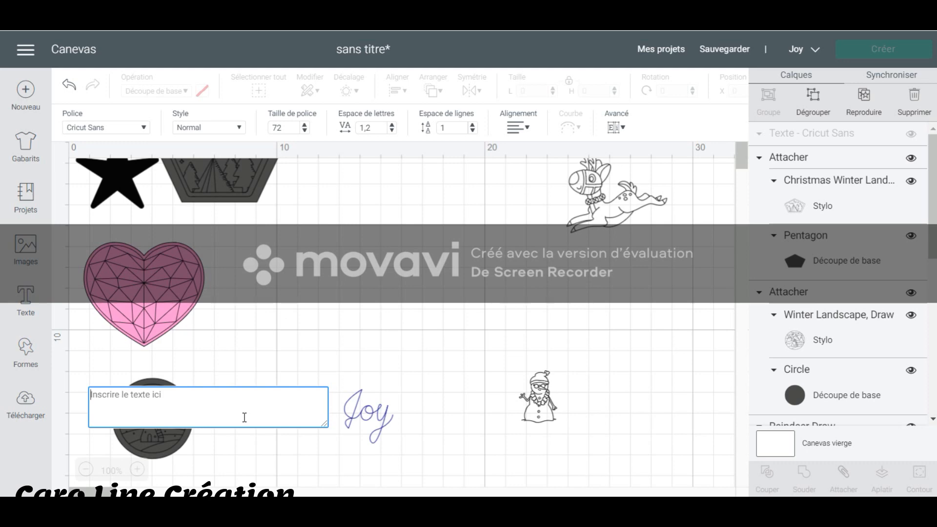
type("JOY")
type("E")
key("BackSpace")
type("YEUX")
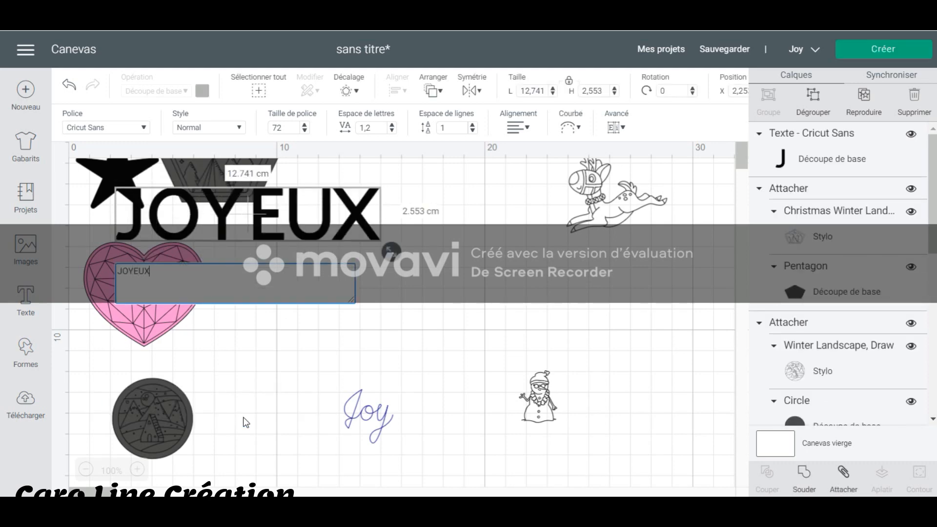
key("Return")
left_click(432, 336)
Add a separate text NOEL to the canvas.
left_click(22, 300)
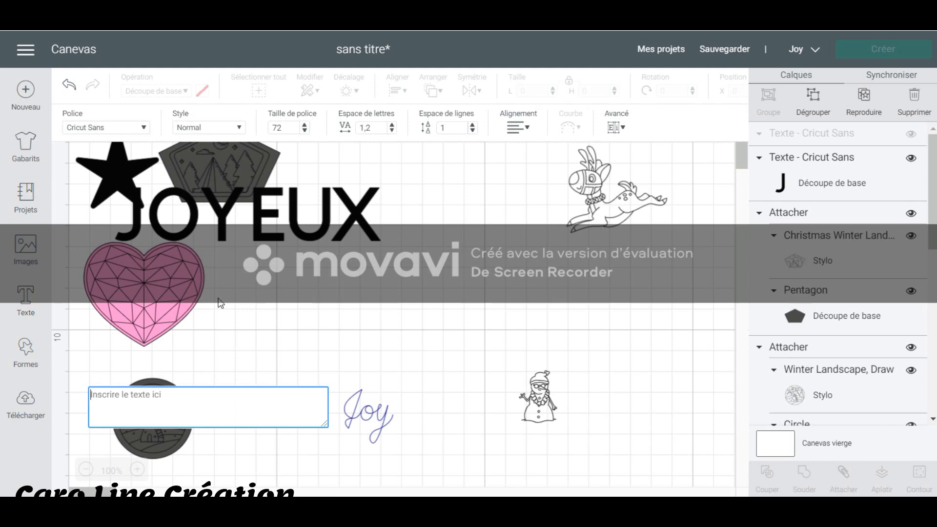
type("NOEL")
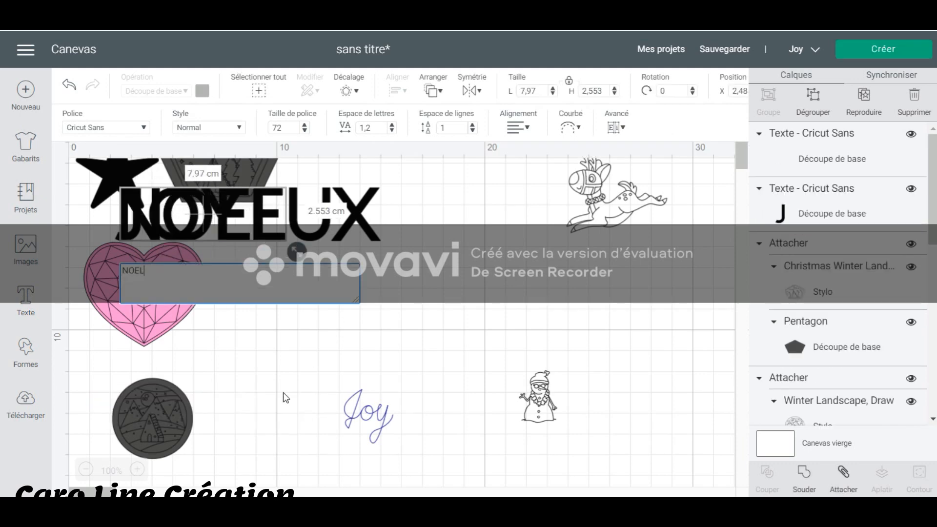
left_click(470, 317)
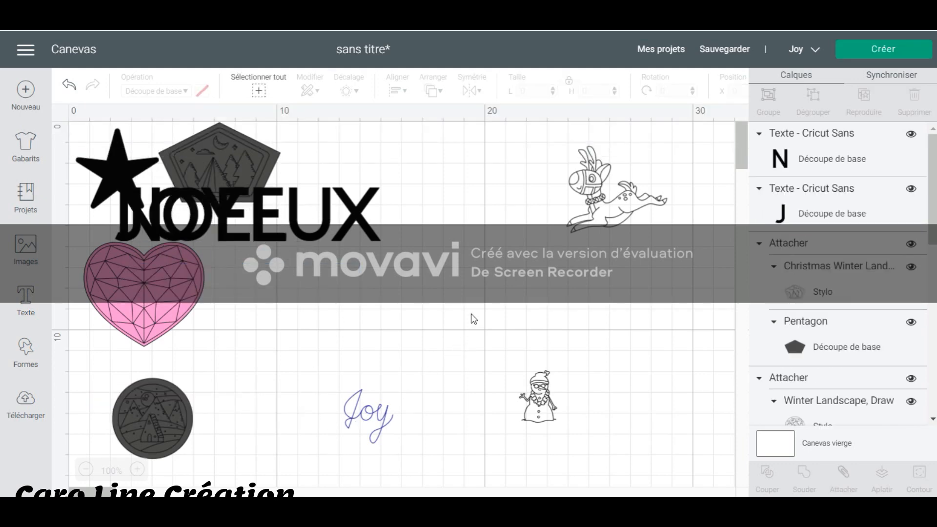
Move JOYEUX to the open area, shrink it to about 7.95 cm wide, and place NOEL directly beneath it.
left_click_drag(336, 229, 449, 243)
left_click_drag(506, 274, 400, 245)
left_click_drag(247, 215, 317, 236)
left_click_drag(261, 226, 436, 292)
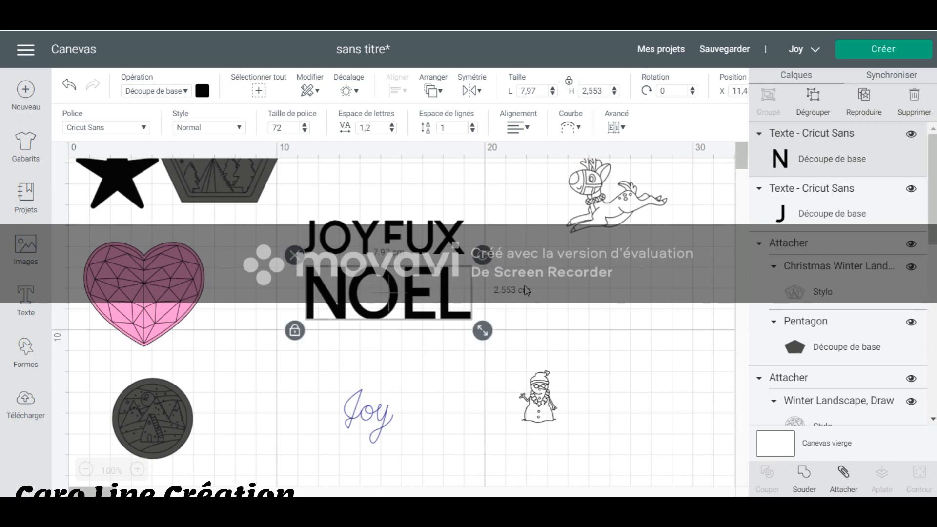
left_click(537, 283)
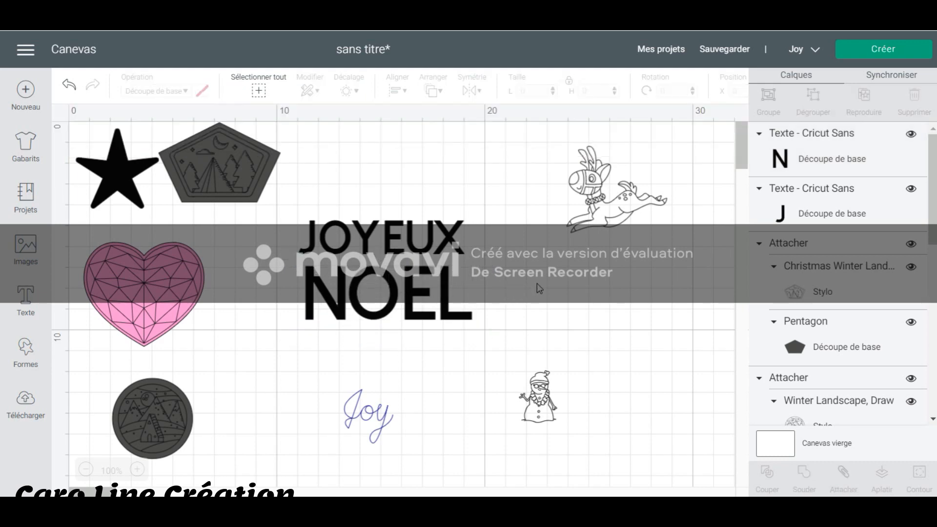
Change the JOYEUX text's operation from basic cut to drawing with a pen.
left_click(425, 245)
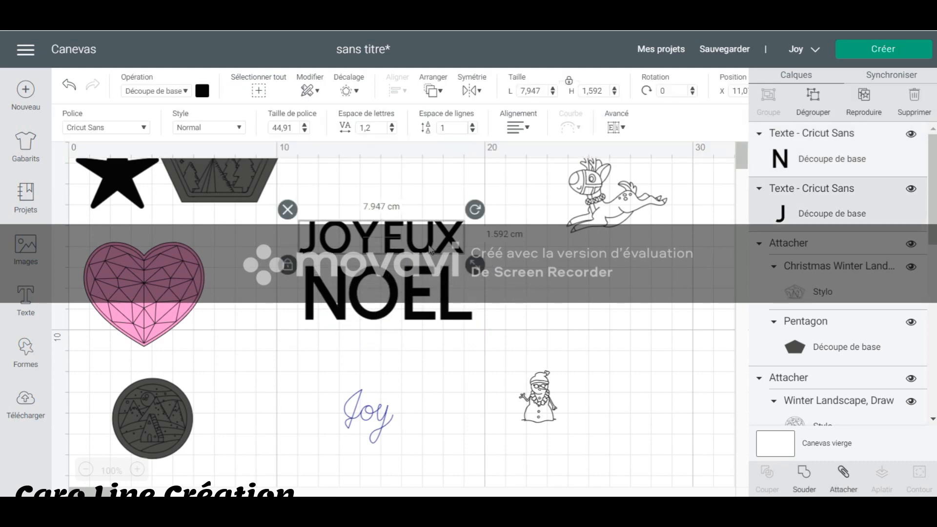
left_click(187, 92)
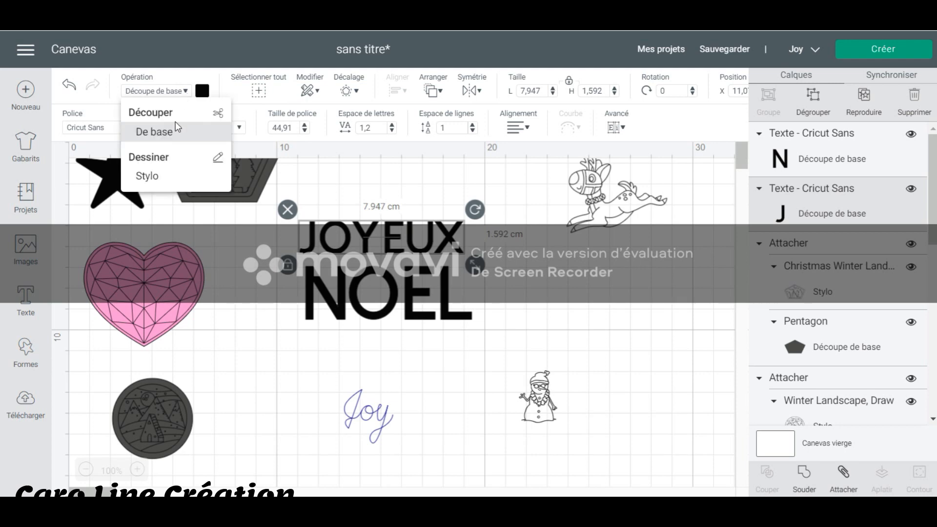
left_click(158, 177)
Set the JOYEUX text's F - Fine Point (0.4mm) pen colour to Yellow.
left_click(194, 91)
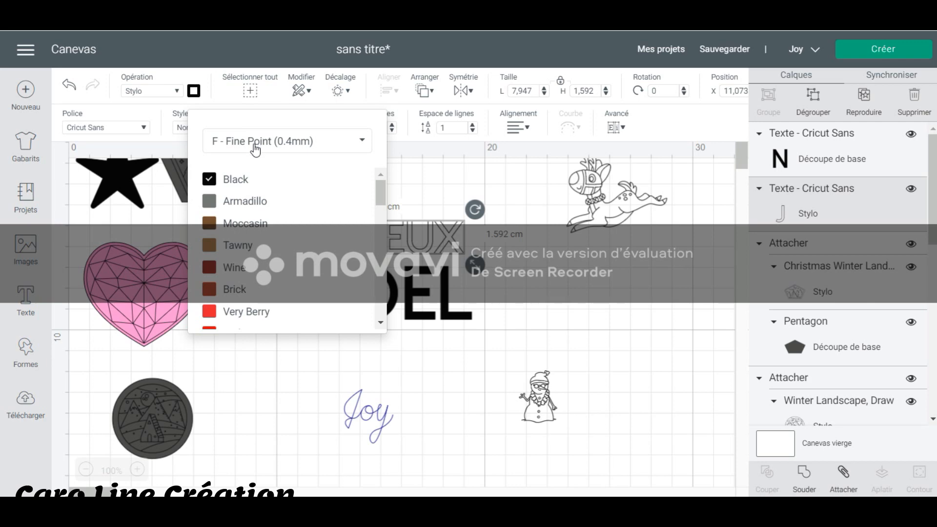
scroll(234, 229, "down", 2)
scroll(235, 249, "down", 4)
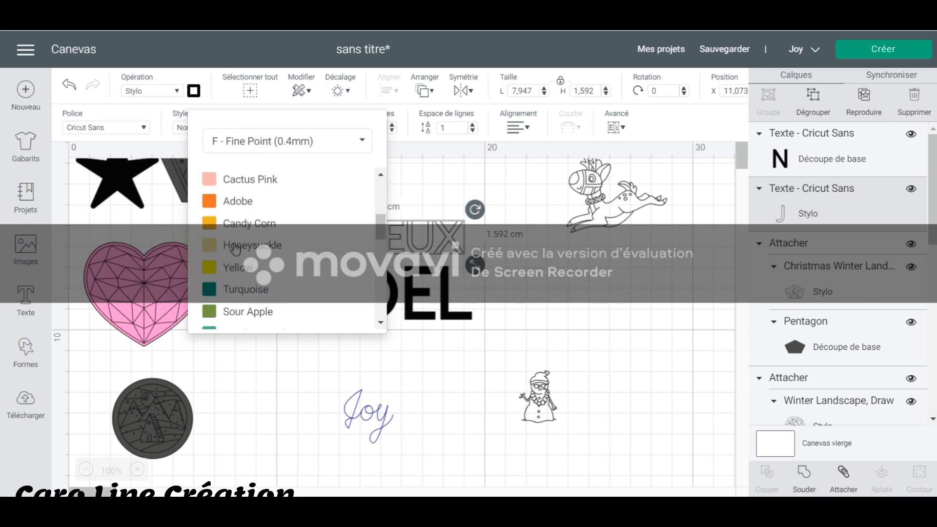
left_click(231, 273)
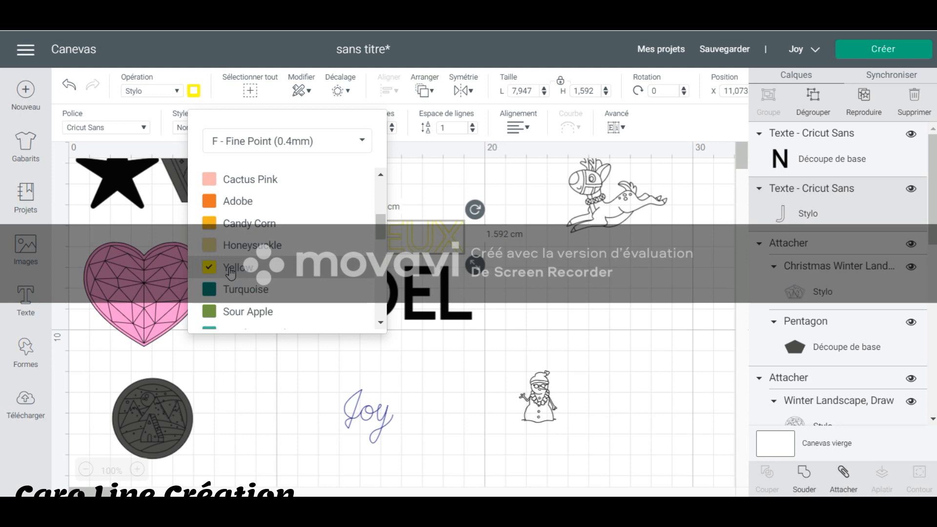
left_click(515, 301)
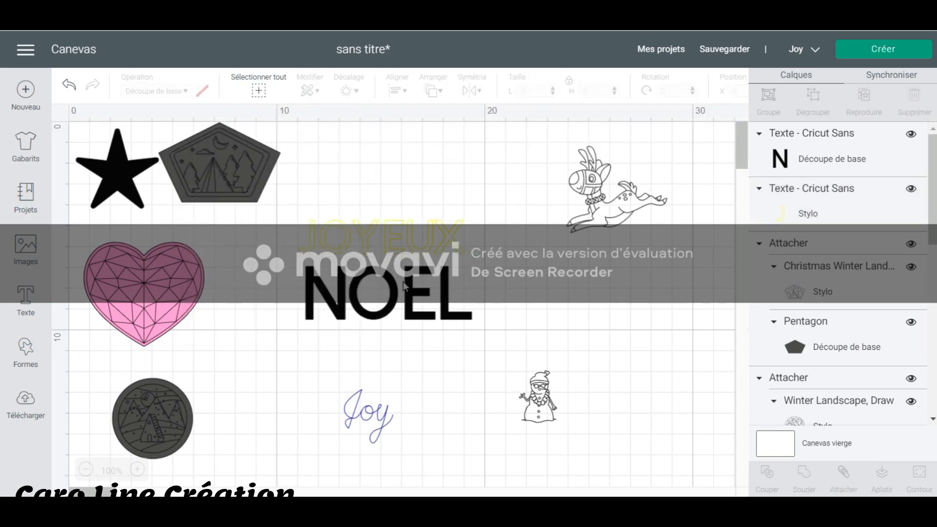
Set the JOYEUX text's F - Fine Point (0.4mm) pen colour to Very Berry.
left_click(396, 250)
left_click(193, 92)
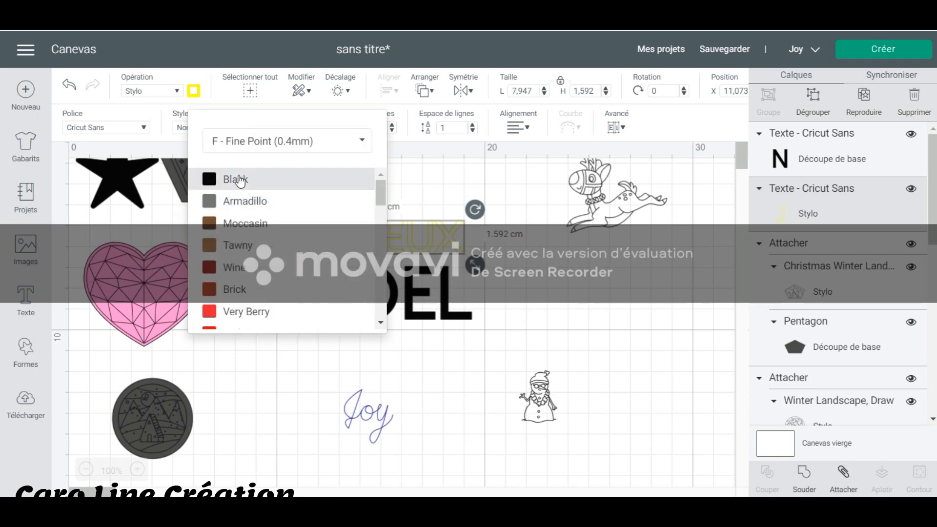
left_click(245, 312)
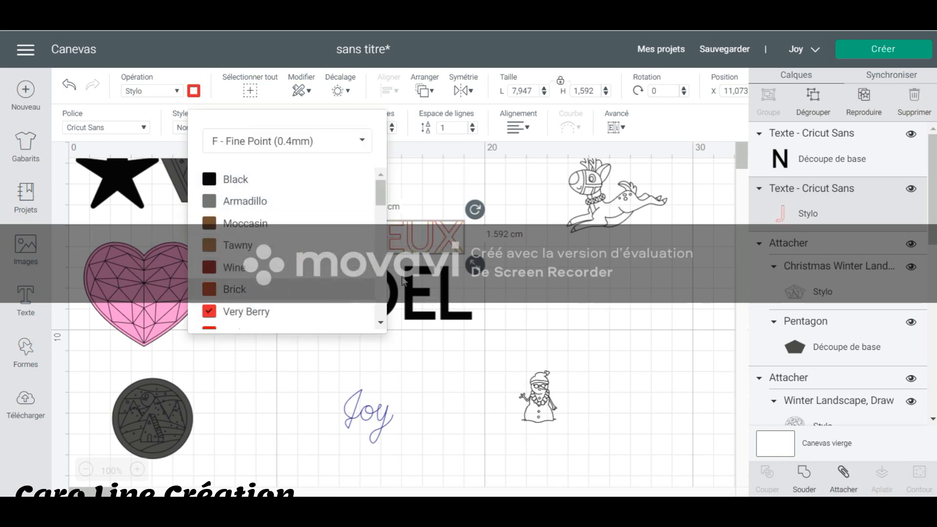
left_click(496, 306)
Change the NOEL text to a pen drawing with F - Fine Point (0.4mm) in Light Green.
left_click(448, 299)
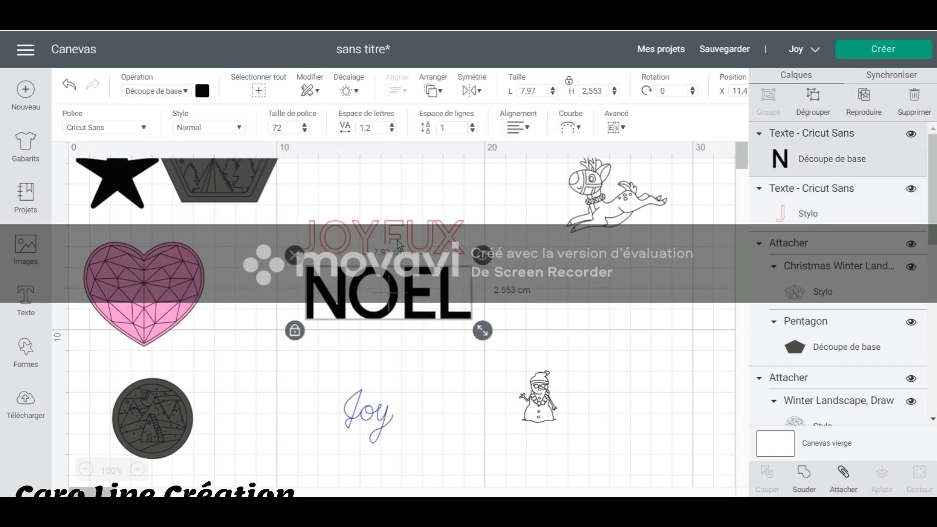
left_click(202, 91)
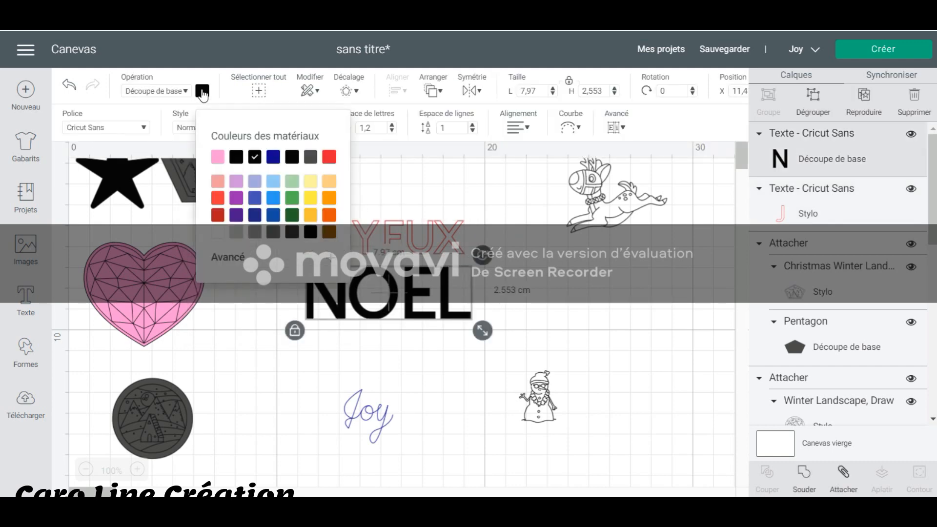
left_click(202, 92)
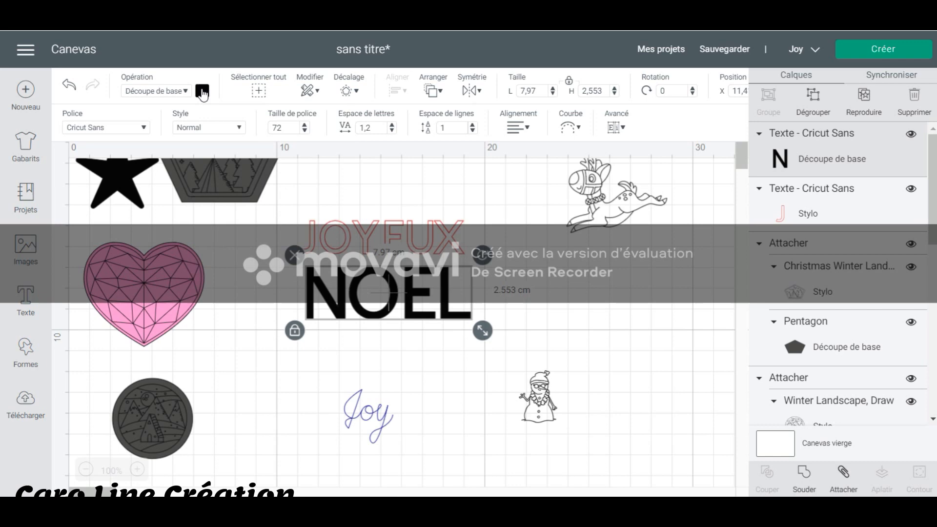
left_click(184, 92)
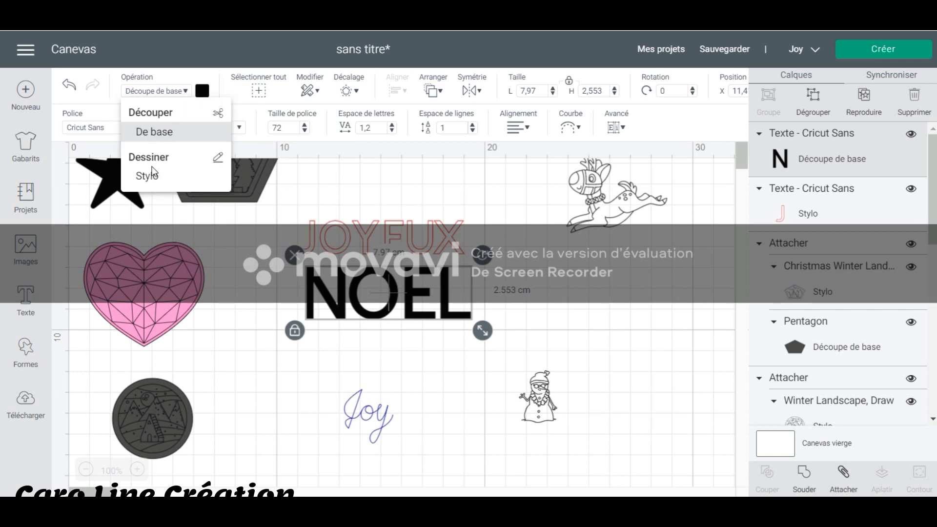
left_click(174, 157)
left_click(194, 92)
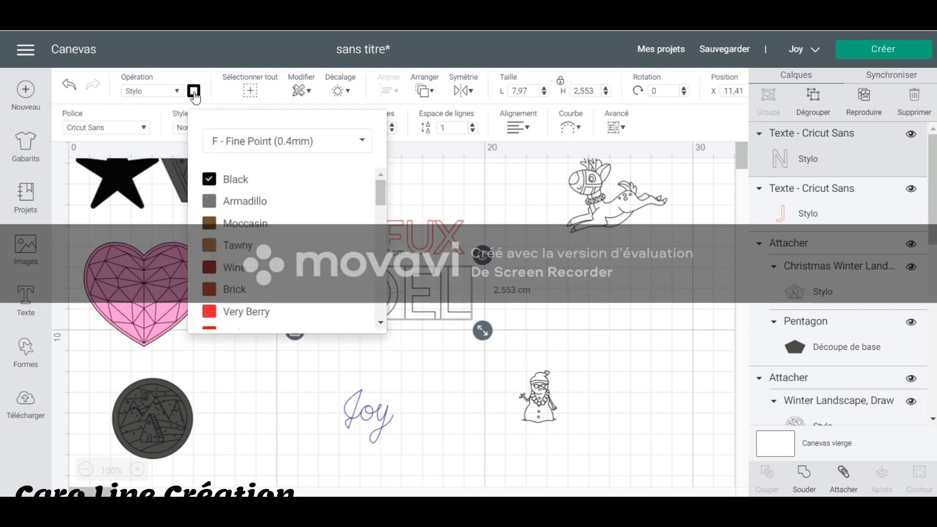
scroll(291, 223, "down", 5)
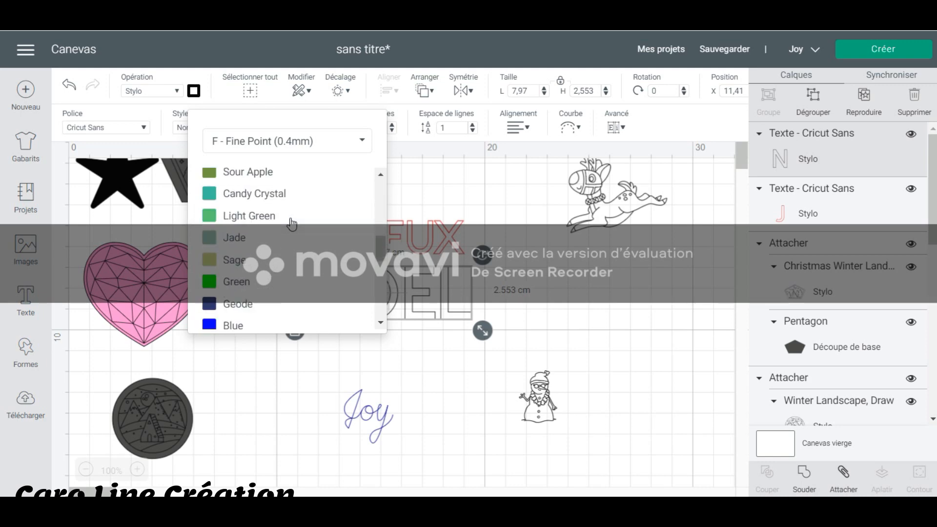
left_click(236, 209)
left_click(488, 362)
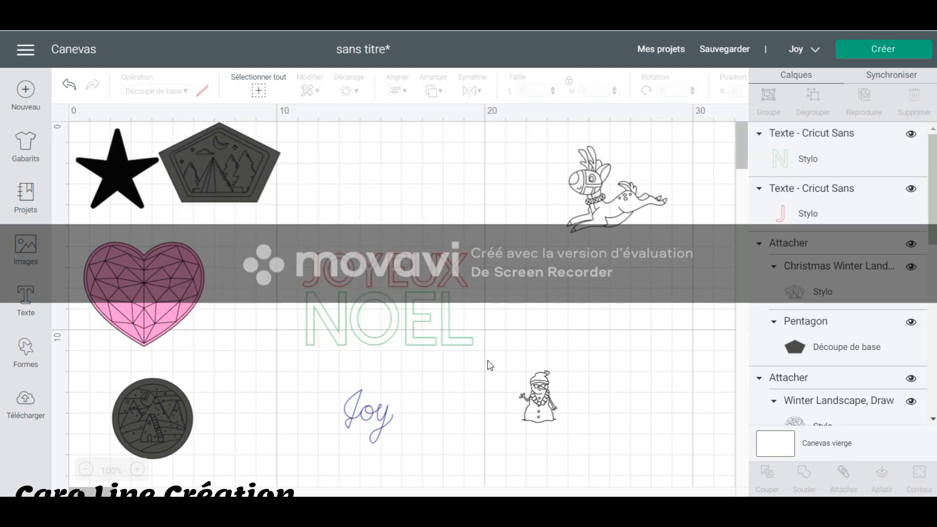
Attach the JOYEUX and NOEL texts to each other and move them aside, below the reindeer drawing.
left_click_drag(488, 361, 263, 215)
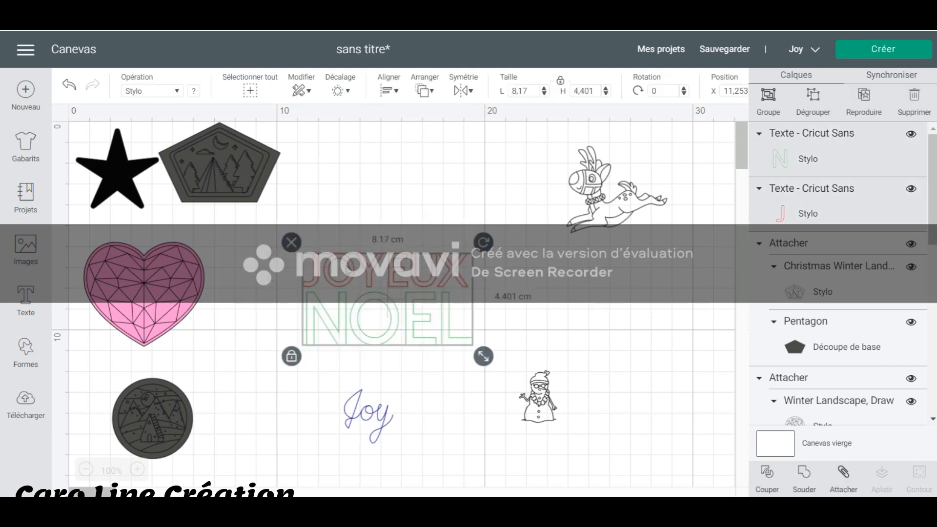
right_click(350, 273)
left_click(387, 343)
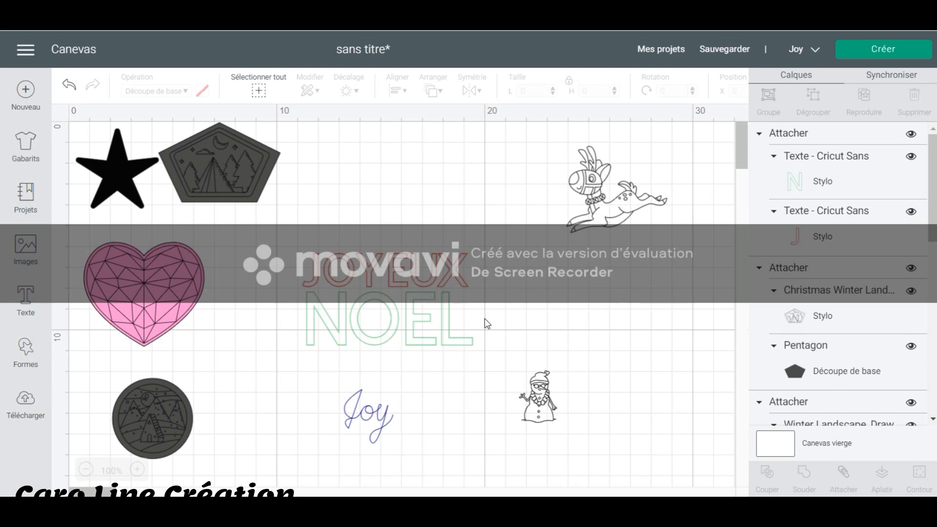
left_click_drag(430, 283, 690, 290)
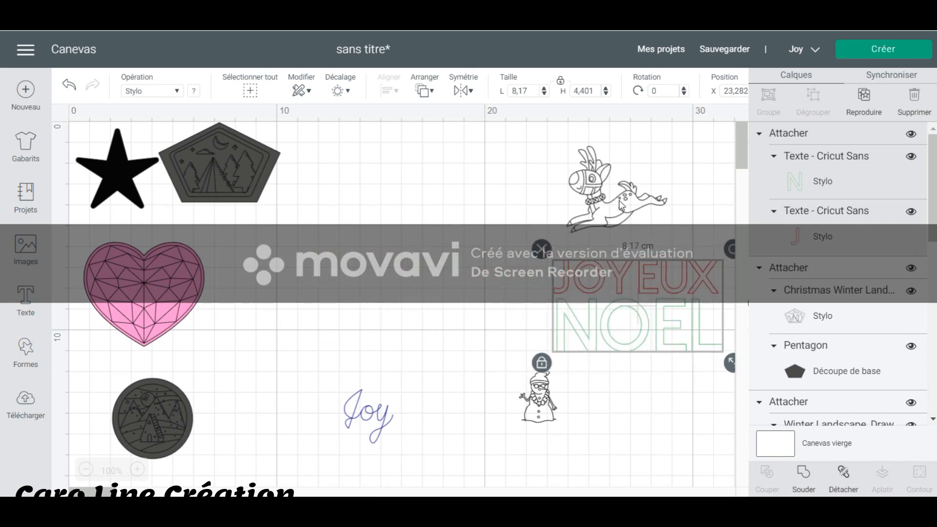
mouse_move(578, 222)
left_mouse_down()
mouse_move(429, 264)
mouse_move(409, 293)
left_mouse_up()
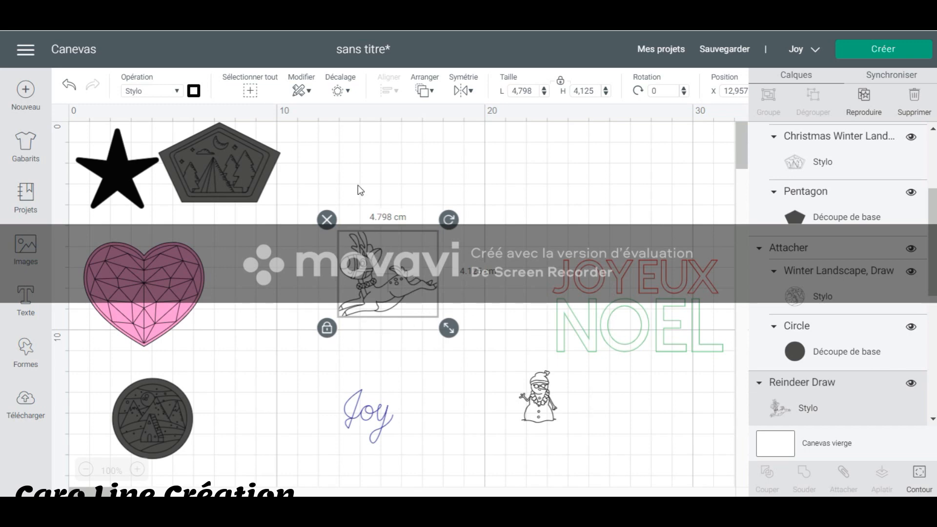
left_click(351, 91)
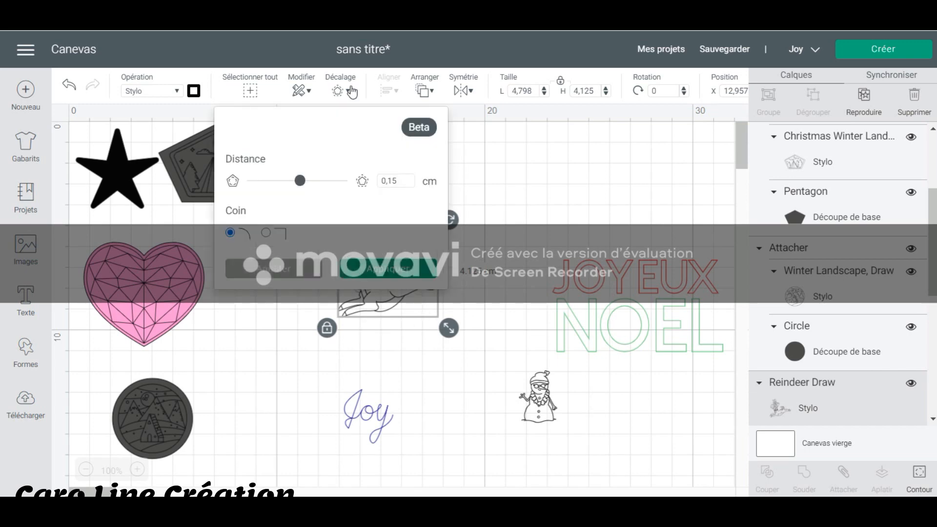
left_click(490, 192)
left_click_drag(378, 290, 593, 205)
left_click(337, 90)
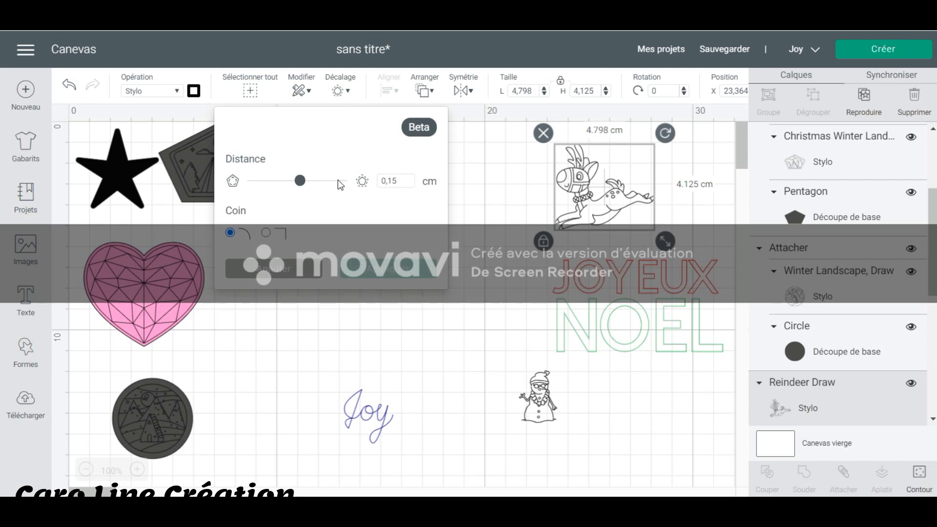
left_click_drag(301, 182, 333, 194)
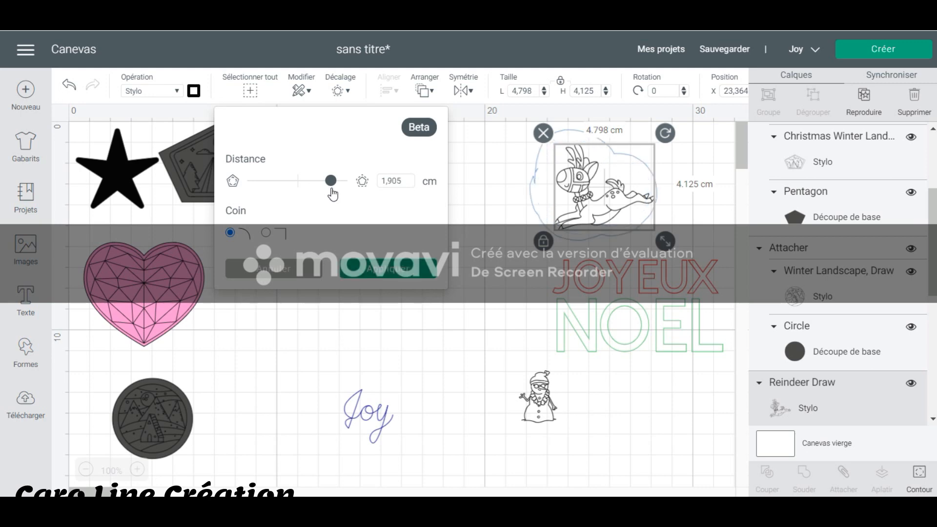
left_click_drag(333, 194, 299, 199)
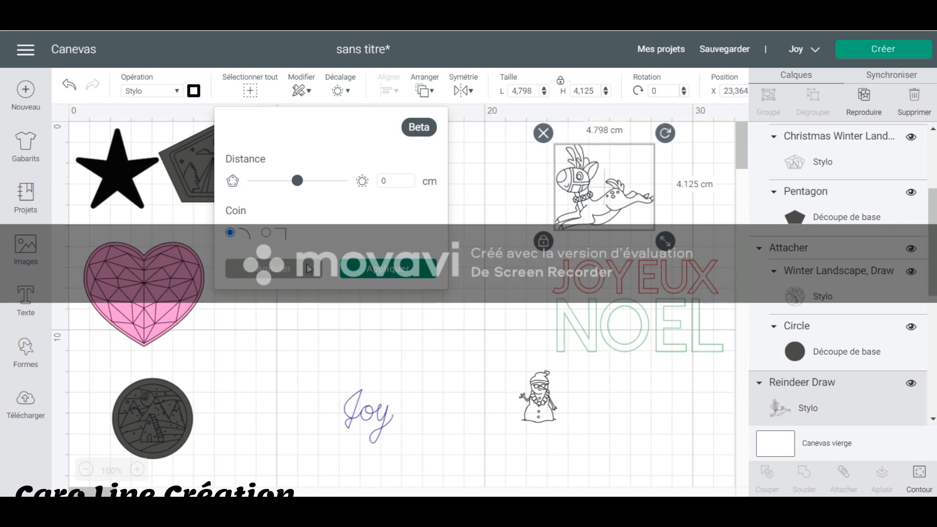
left_click(291, 270)
Move the reindeer drawing to the middle of the canvas and add a basic circle shape beside it.
left_click_drag(586, 205, 421, 224)
left_click(387, 329)
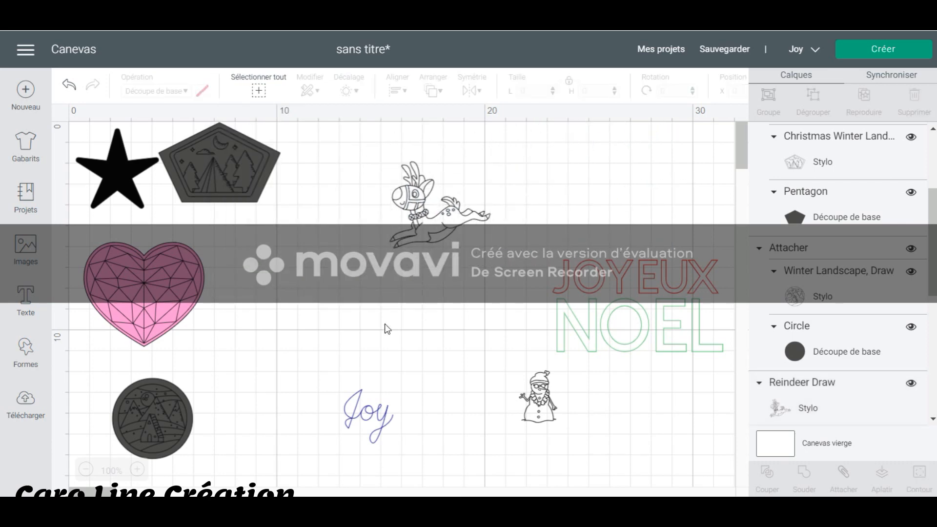
left_click(26, 352)
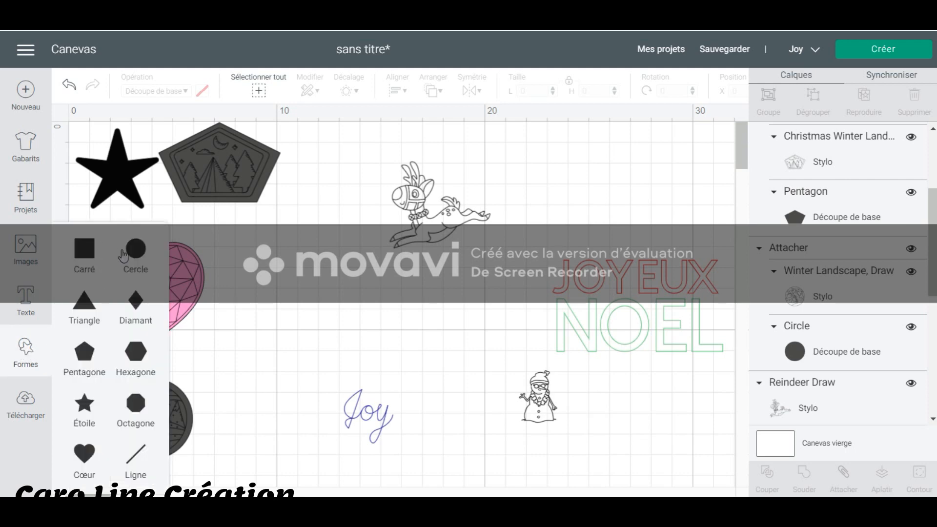
left_click(136, 250)
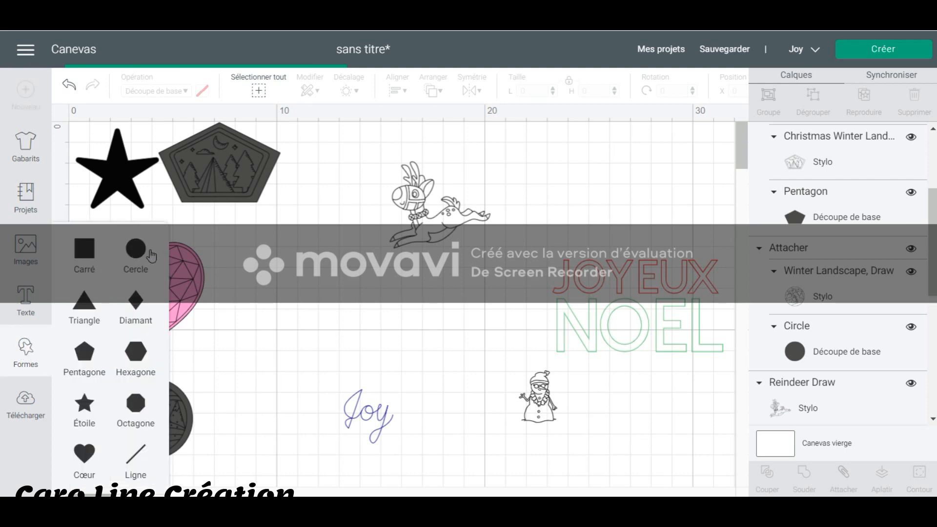
left_click_drag(287, 277, 421, 265)
Bring the reindeer drawing to the front and place it on the new circle.
left_click(484, 217)
right_click(483, 218)
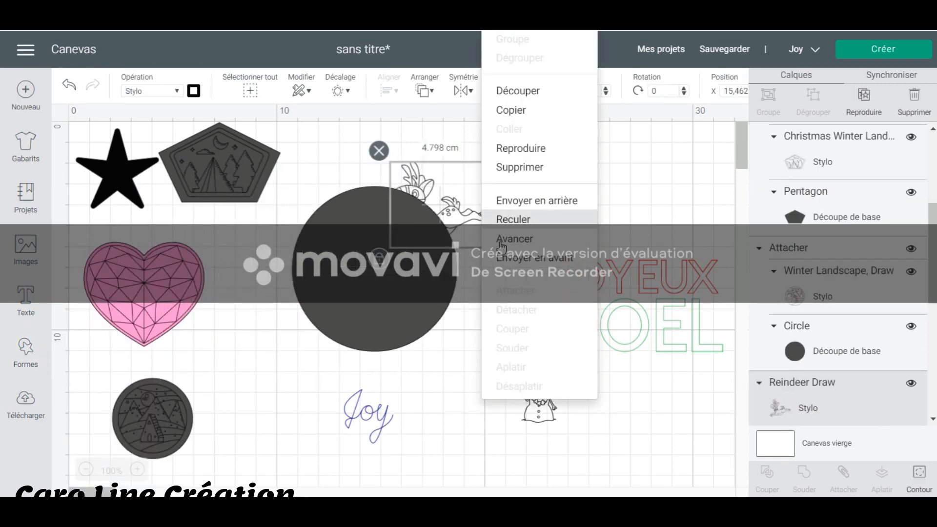
left_click(503, 258)
left_click_drag(456, 197, 385, 250)
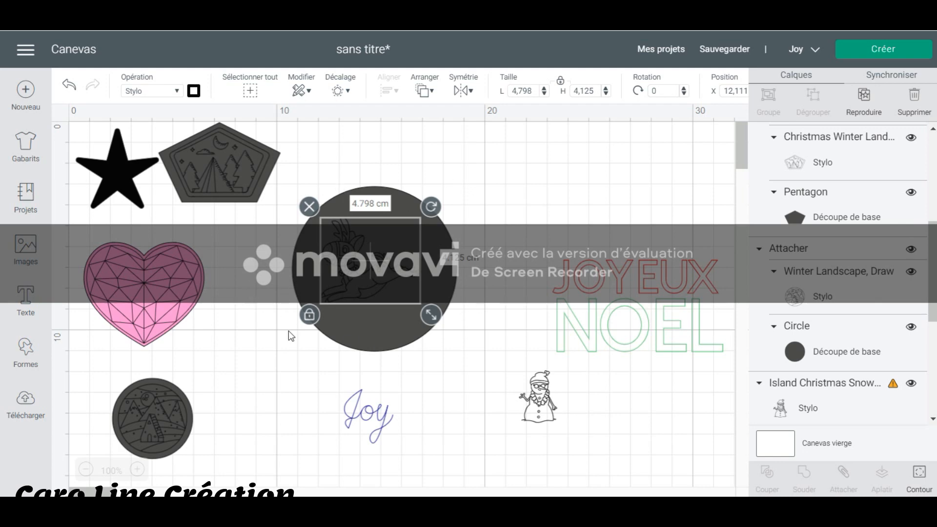
Shrink the circle to about 5.54 cm and scale the reindeer down to about 3.952 × 3.398 cm inside it.
left_click(496, 184)
left_click(451, 259)
left_click_drag(470, 363, 408, 311)
left_click(405, 301)
left_click_drag(384, 263, 352, 223)
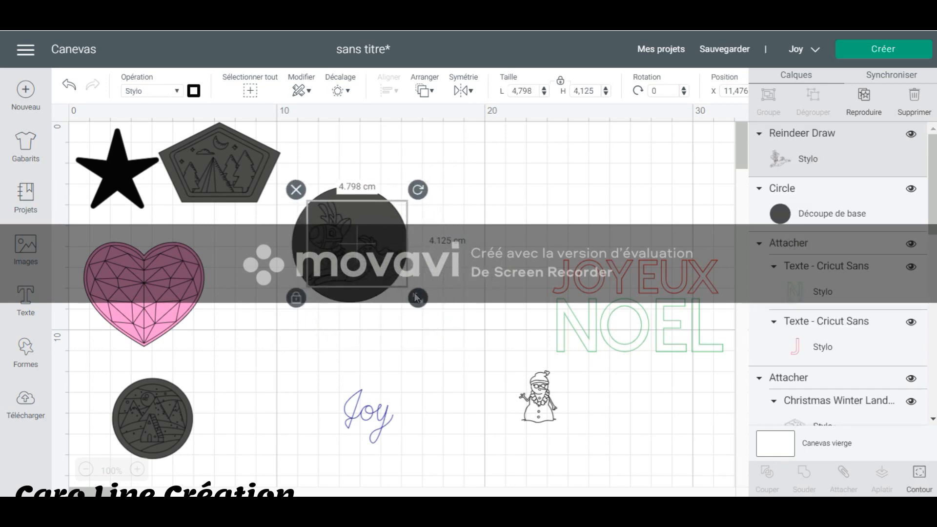
left_click_drag(418, 298, 401, 283)
Centre the reindeer drawing and the circle on each other, and adjust the reindeer's position slightly by hand.
left_click_drag(427, 322, 312, 177)
left_click(393, 89)
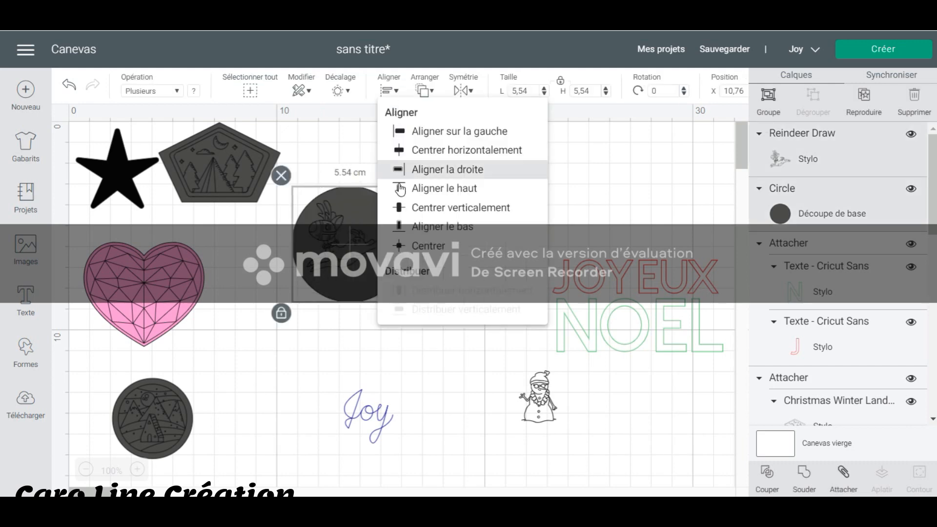
left_click(416, 246)
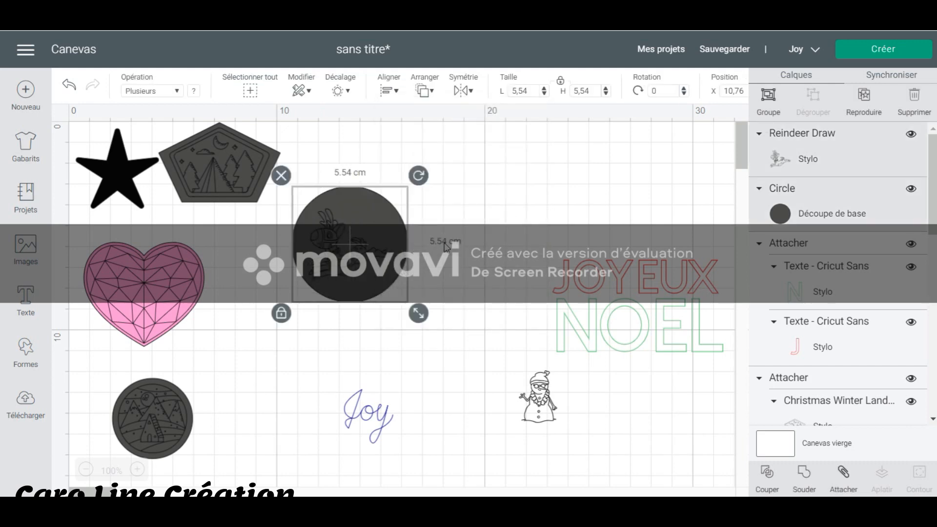
left_click(517, 210)
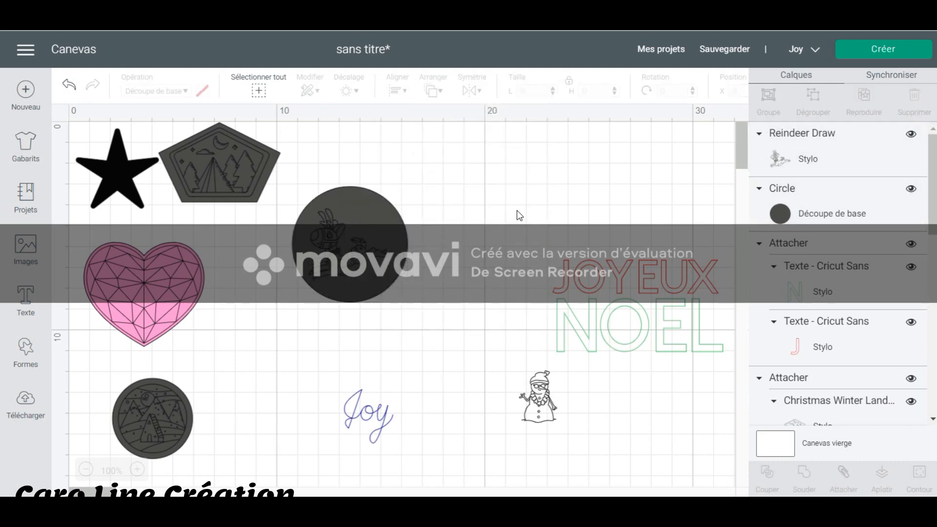
left_click(349, 260)
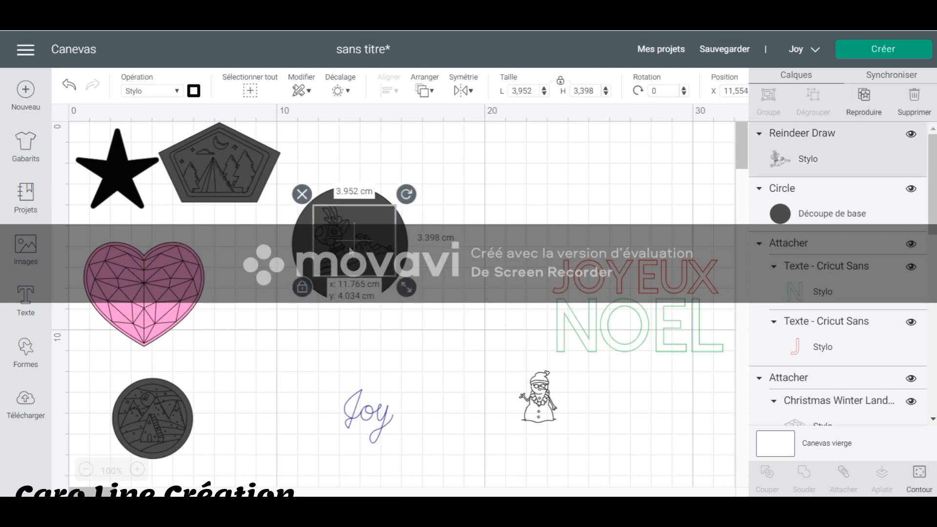
left_click(472, 244)
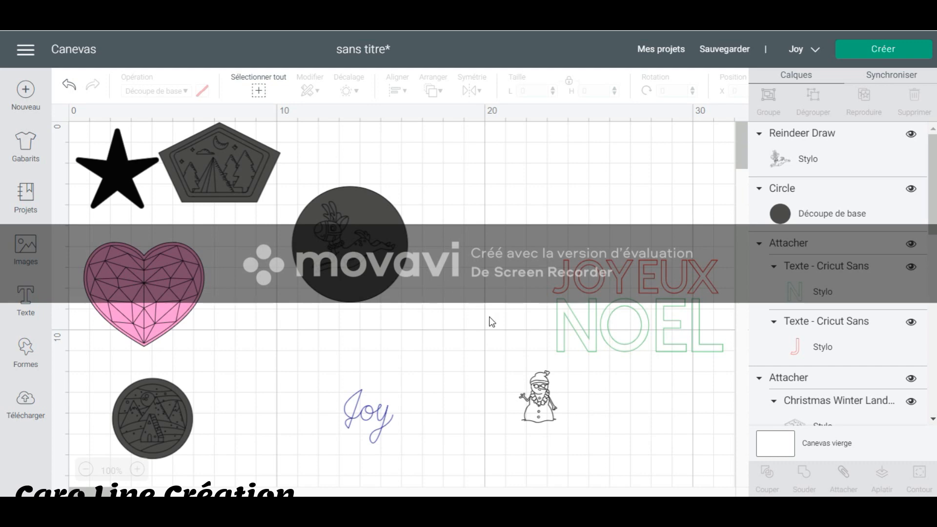
Move the snowman drawing beside the reindeer circle and enlarge it to about 3.549 × 4.919 cm.
left_click_drag(535, 386, 477, 194)
left_click(492, 276)
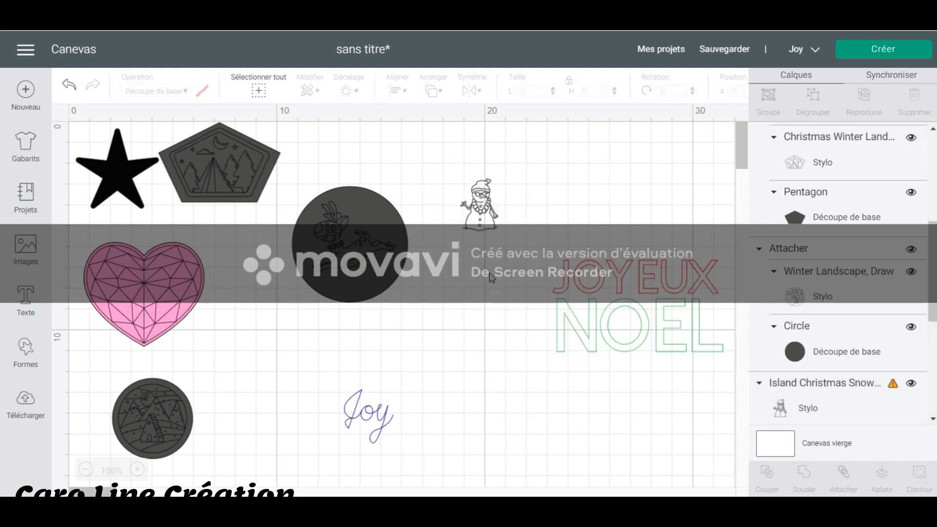
left_click(494, 216)
left_click_drag(510, 241, 543, 289)
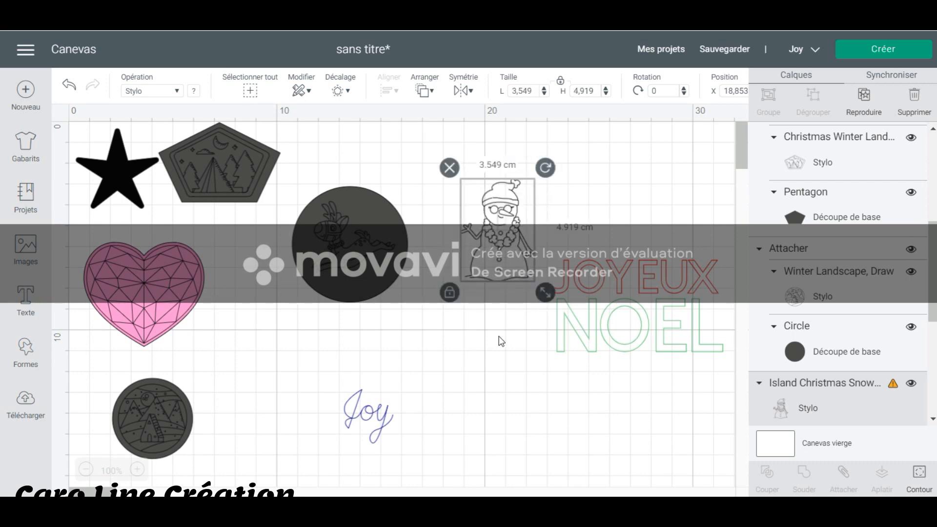
left_click(485, 351)
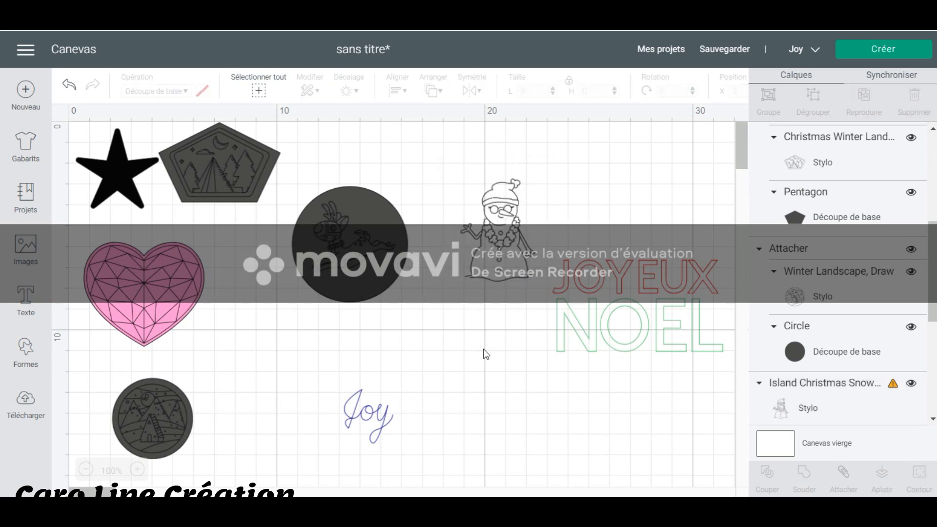
Add a second basic circle near the snowman and bring the snowman drawing to the front.
left_click(25, 355)
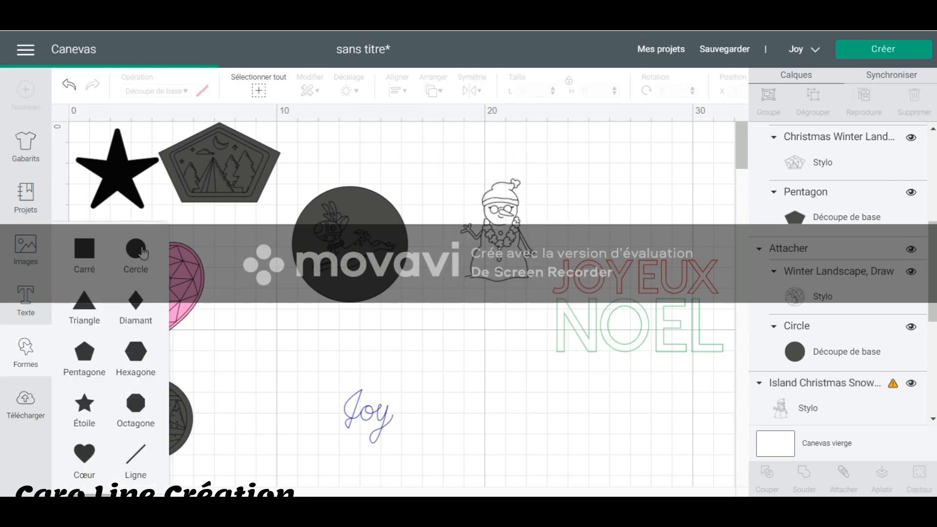
left_click_drag(247, 285, 463, 262)
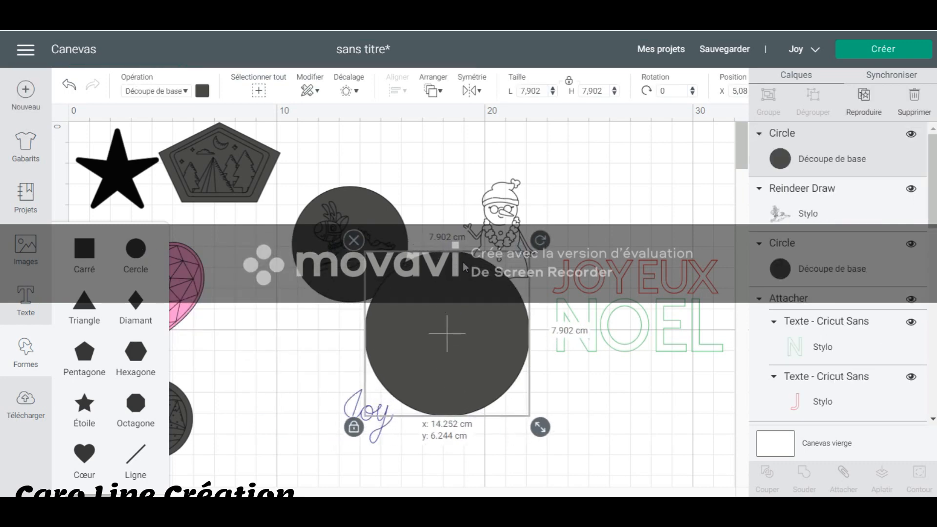
left_click(499, 189)
right_click(500, 188)
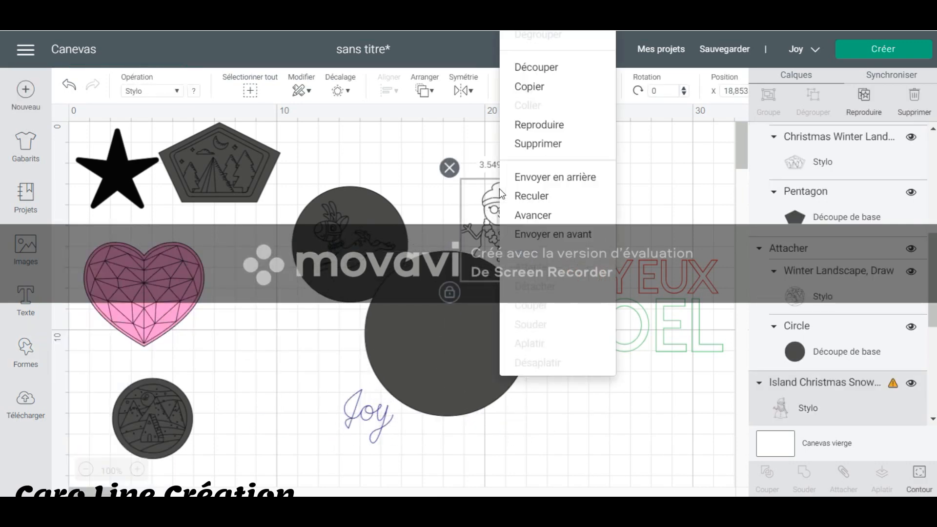
left_click(516, 235)
Unlock the new circle's proportions, reshape it into an upright oval and place it behind the snowman.
left_click(484, 327)
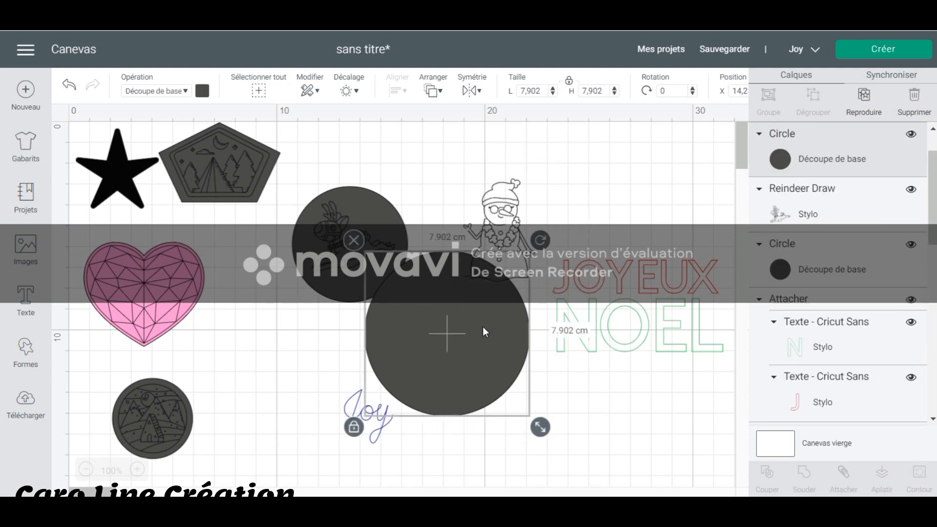
left_click(355, 428)
left_click_drag(552, 426, 499, 410)
left_click_drag(433, 355, 510, 274)
left_click(522, 374)
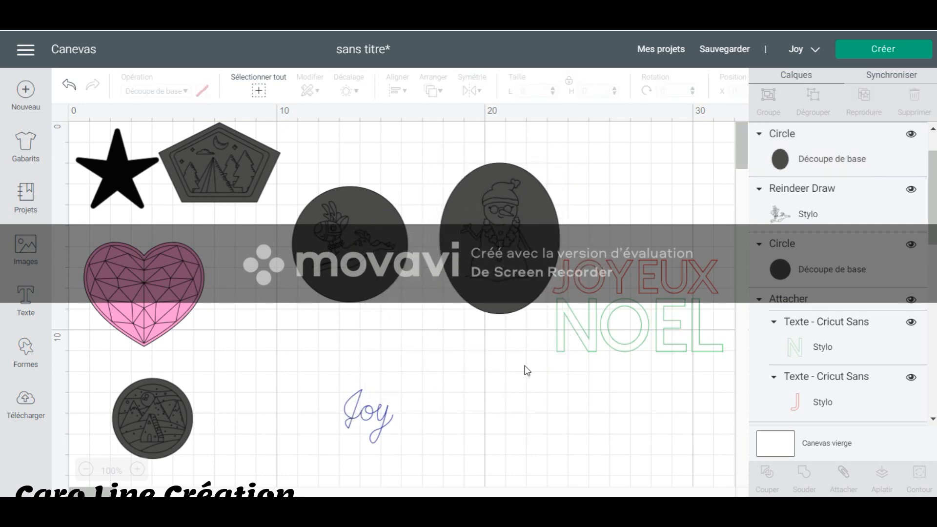
Delete the Joy drawing and insert the February pen drawing from the image library in its place.
left_click(378, 420)
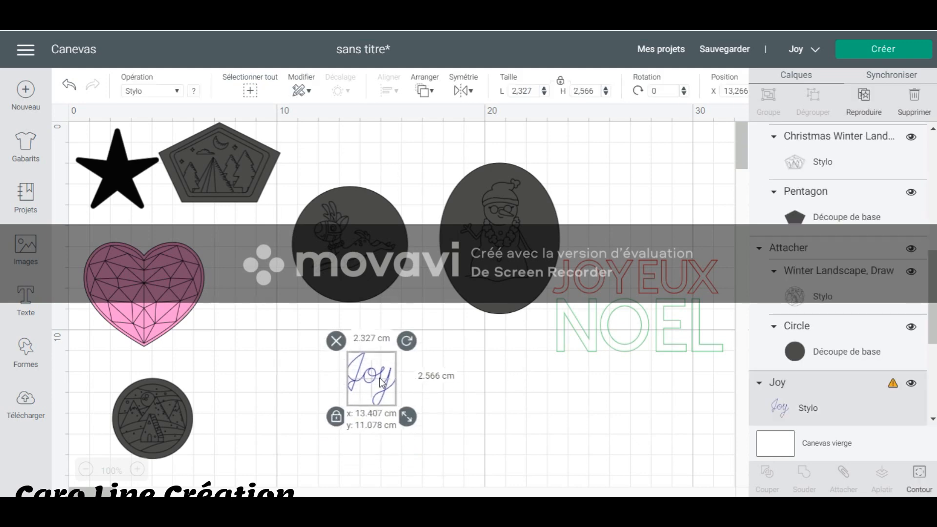
left_click(375, 376)
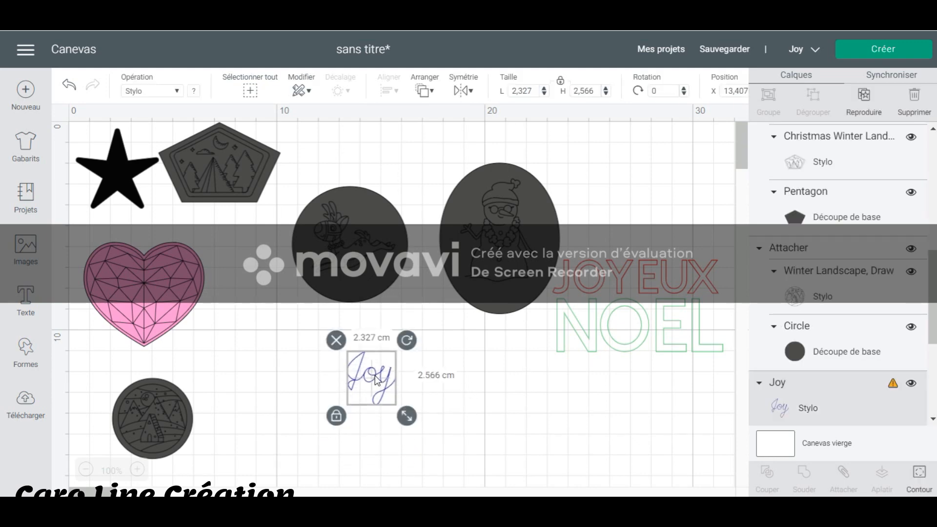
left_click(336, 342)
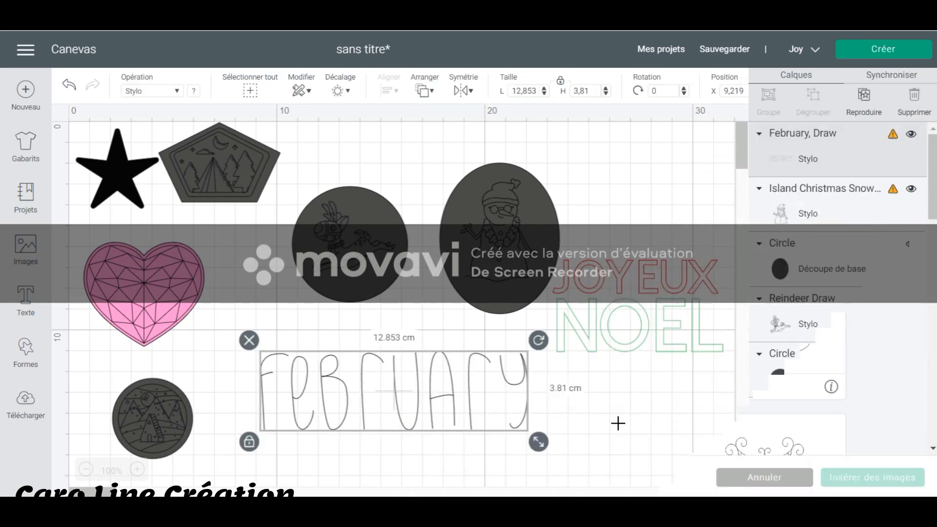
left_click(617, 423)
left_click(470, 387)
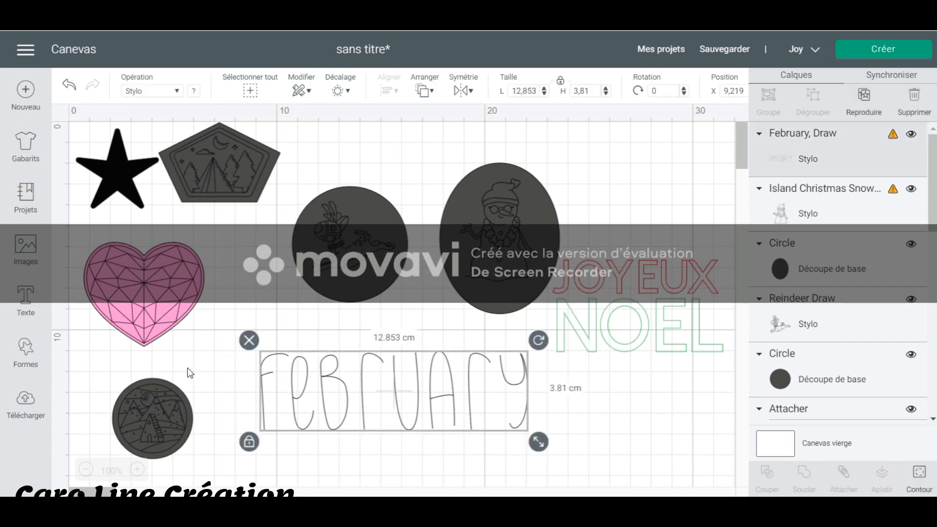
Add a basic square shape to the canvas as a backing for the February drawing.
left_click(28, 356)
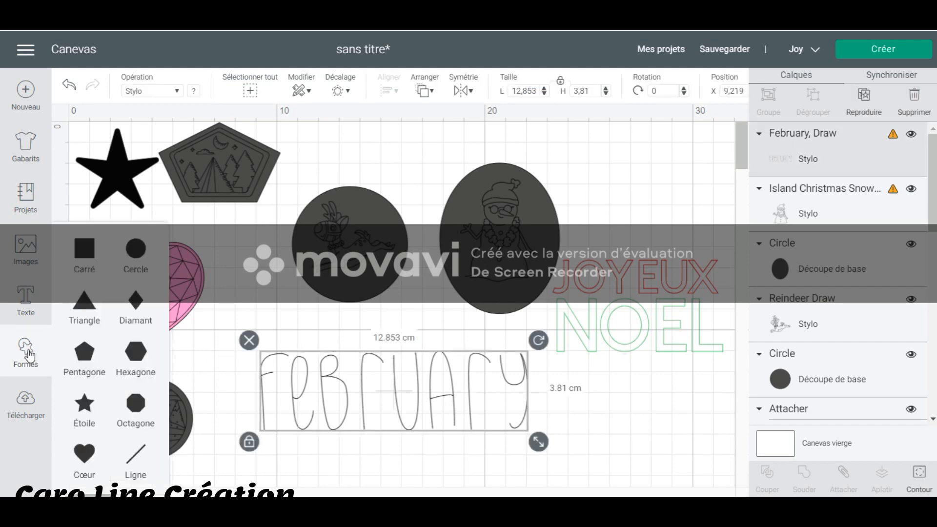
left_click(84, 254)
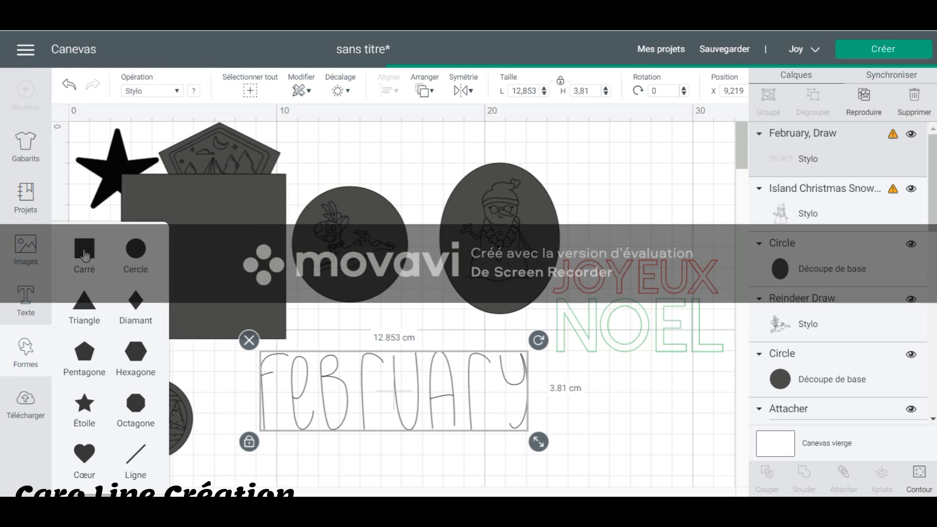
left_click(257, 260)
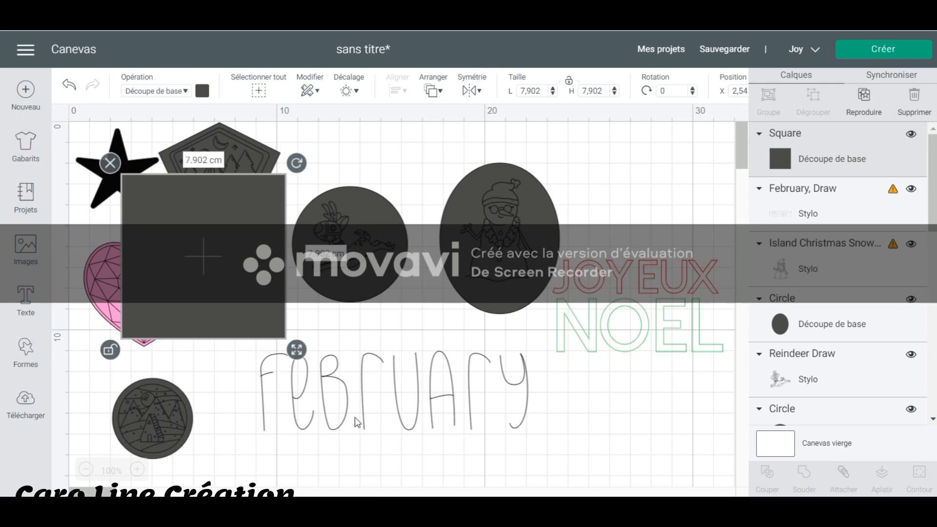
Bring the February drawing to the front of the stacking order.
left_click(397, 391)
right_click(396, 391)
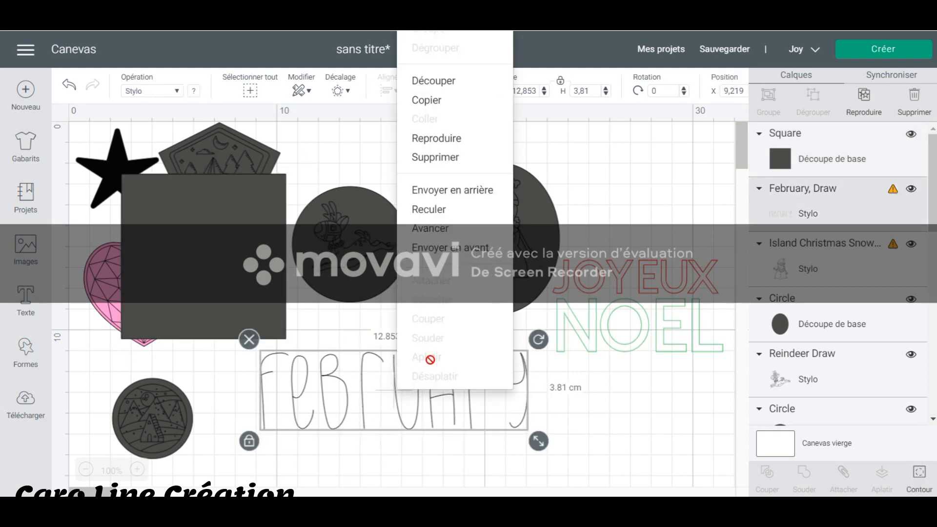
left_click(452, 257)
Move the square behind the February drawing, stretch it into a rectangle about 15 × 6.2 cm and centre it around the word.
left_click_drag(285, 314, 356, 424)
left_click_drag(420, 480, 562, 445)
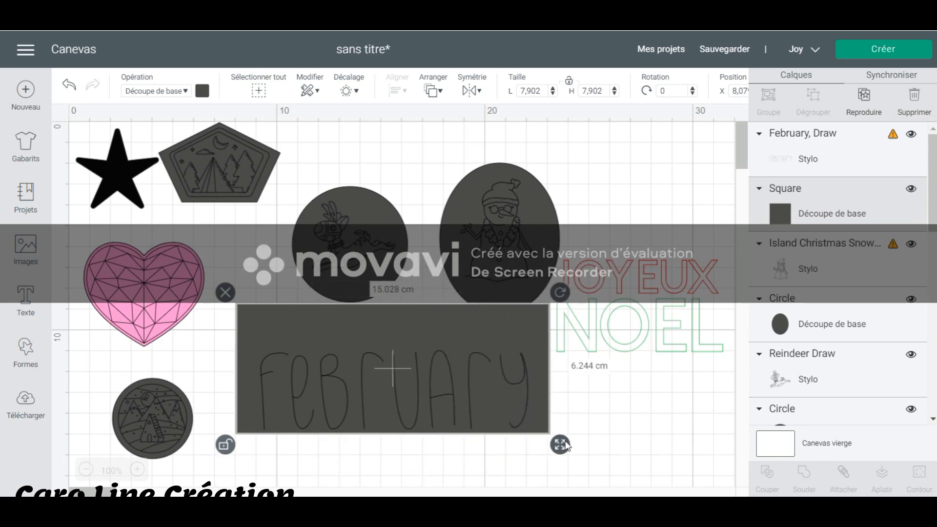
left_click_drag(542, 412, 547, 424)
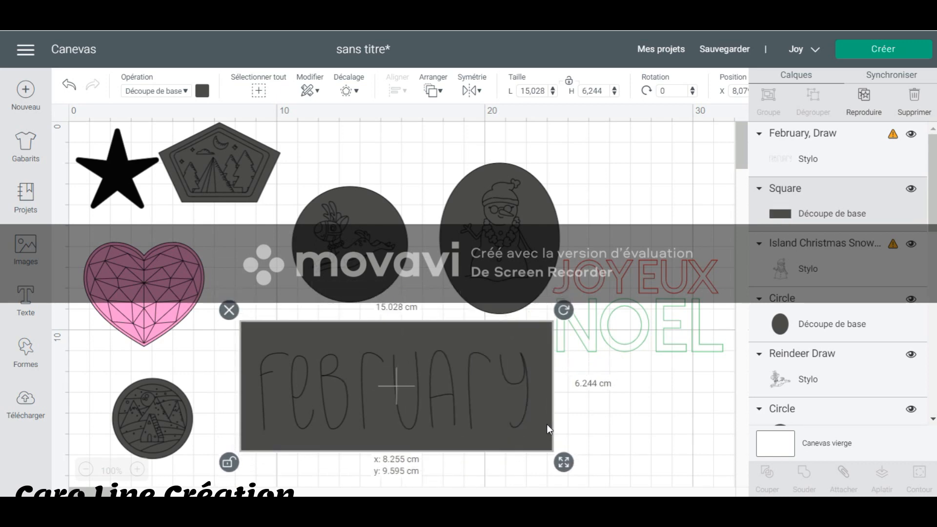
left_click(639, 423)
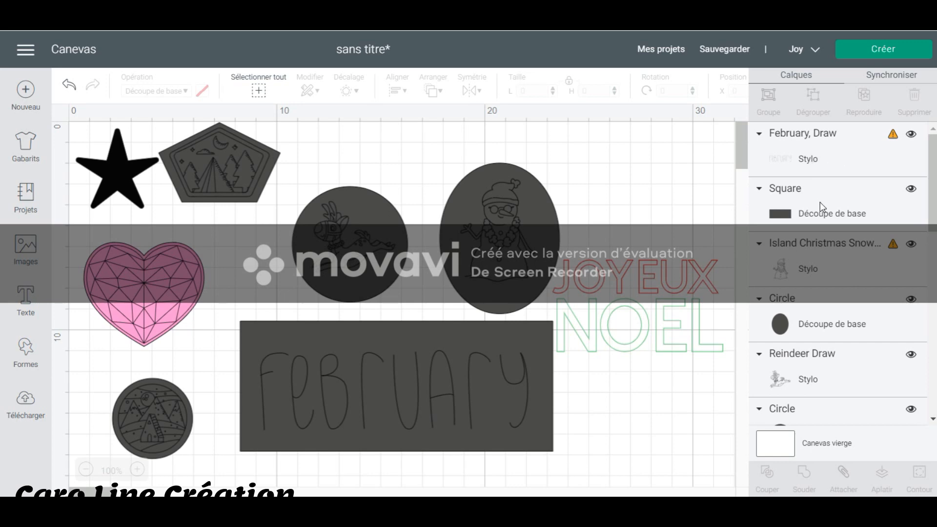
Set the February drawing's pen to XF - Extra Fine Point (0.3mm) in Black.
left_click(449, 412)
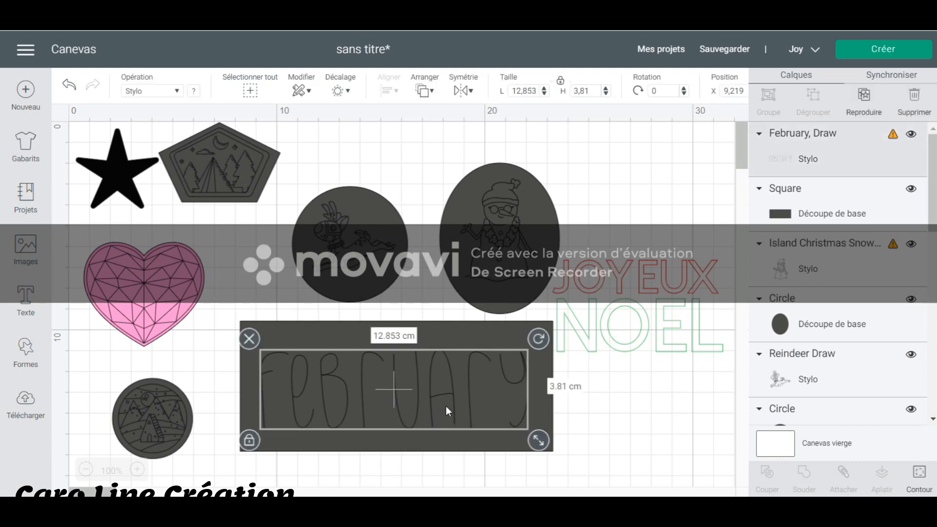
left_click(192, 92)
left_click(267, 142)
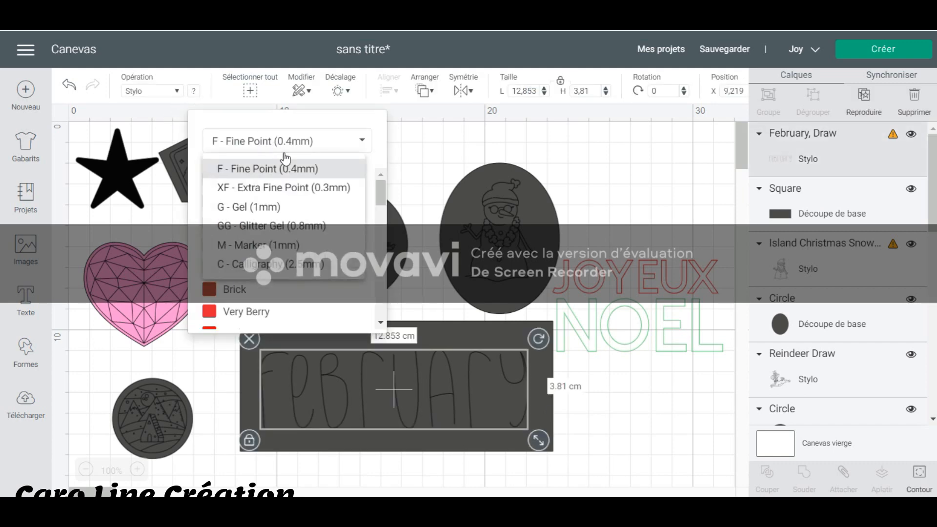
left_click(313, 191)
left_click(282, 181)
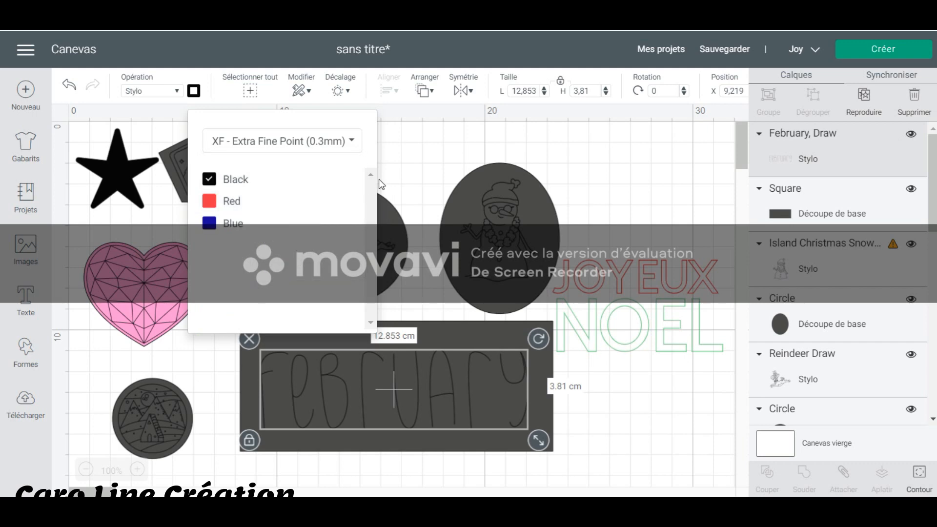
left_click(445, 169)
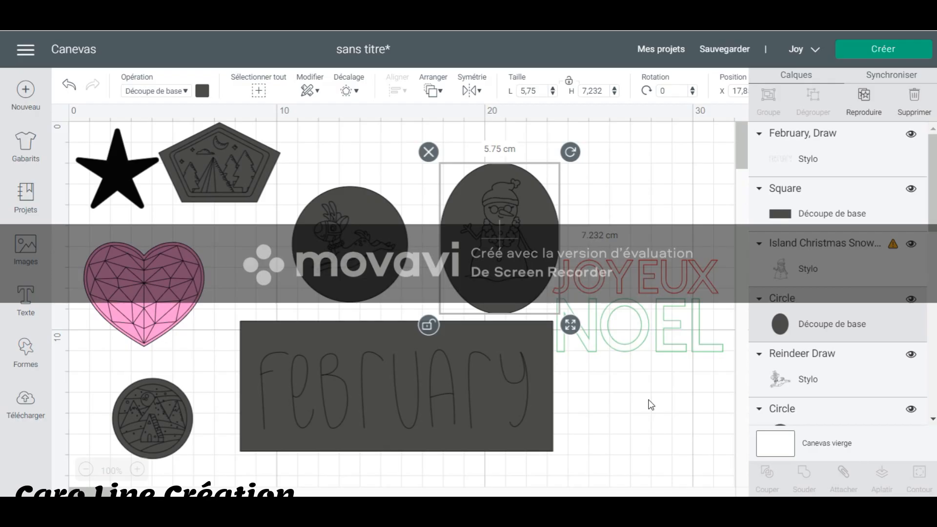
Delete the JOYEUX NOEL text from the canvas.
left_click(651, 405)
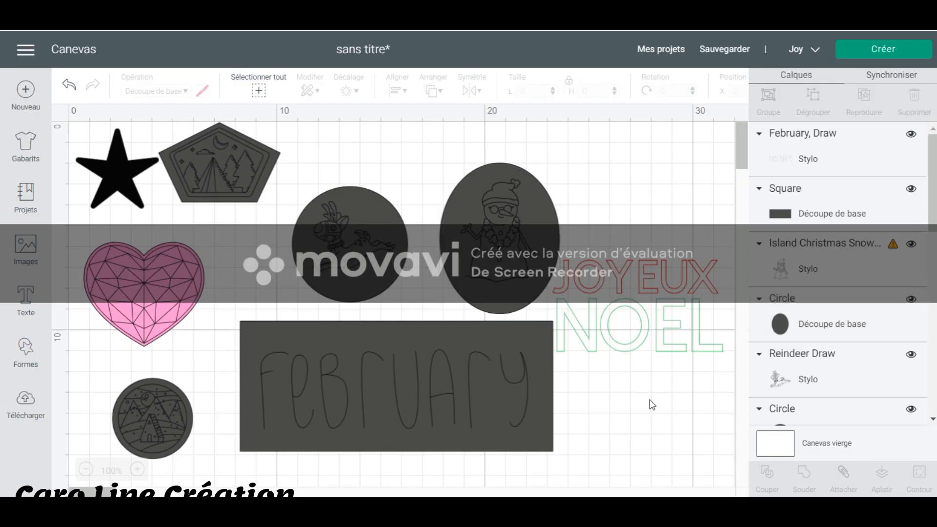
left_click_drag(696, 393, 648, 275)
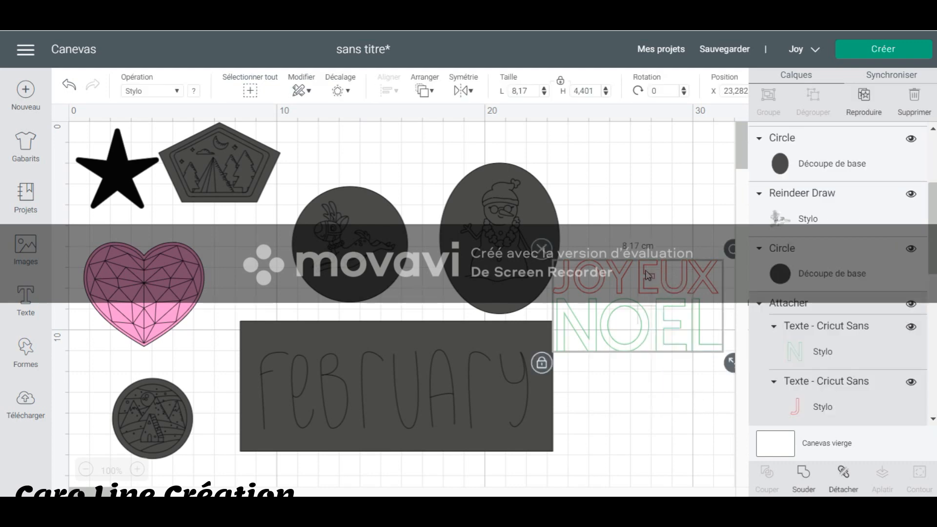
key("Delete")
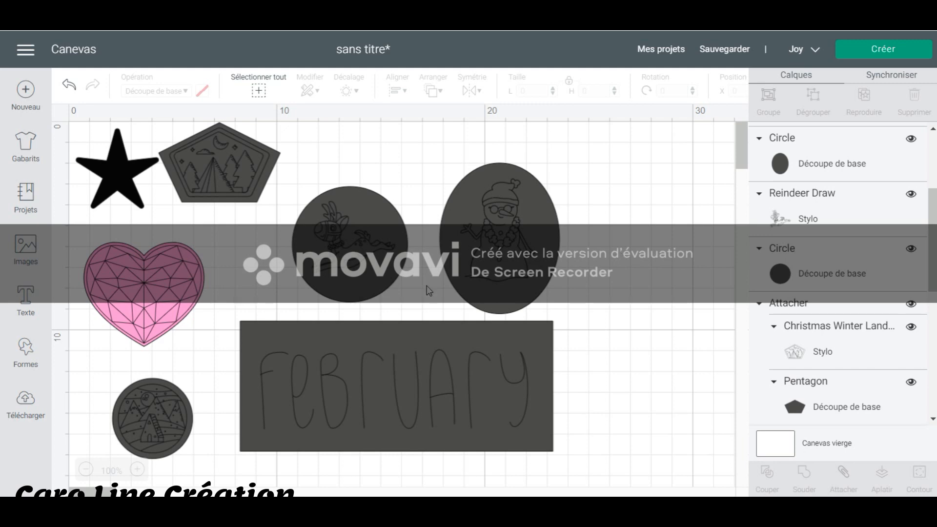
Attach the February drawing to the rectangle behind it.
left_click(424, 369)
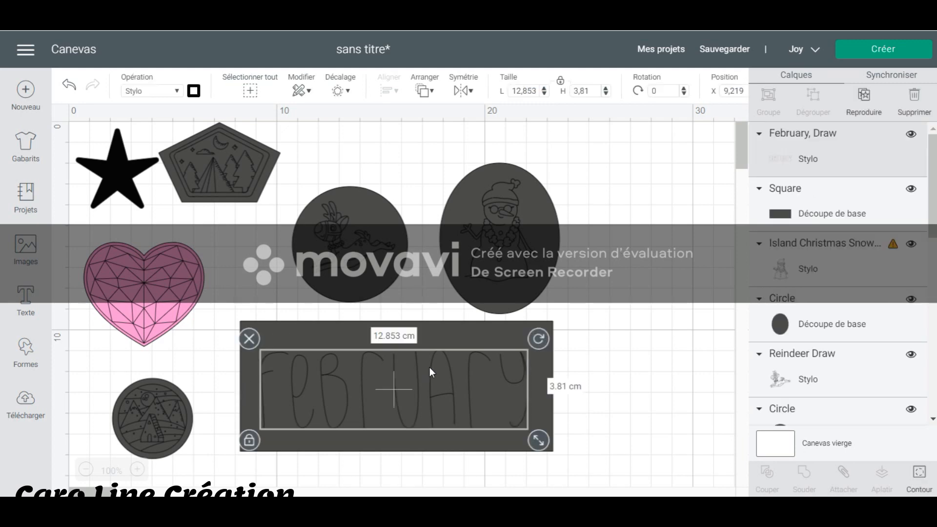
left_click(589, 453)
left_click_drag(600, 461, 470, 382)
right_click(470, 382)
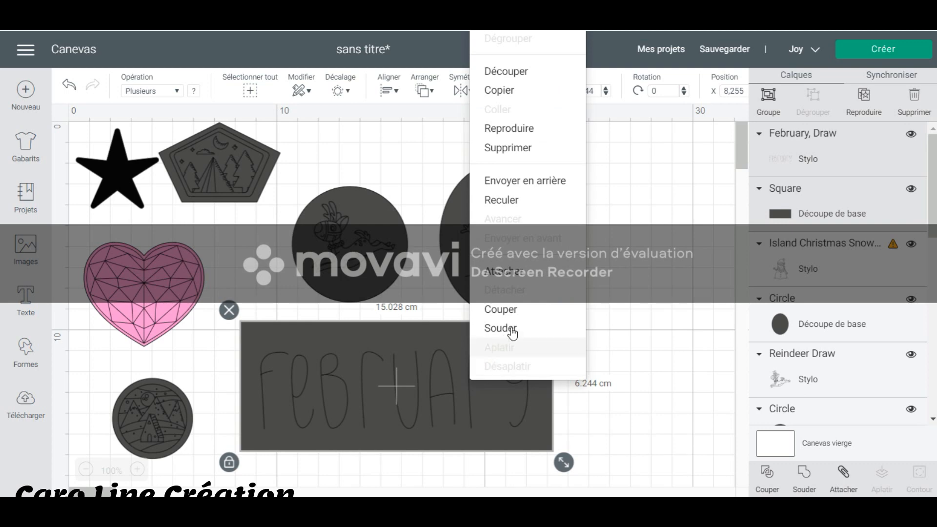
left_click(505, 273)
left_click(614, 334)
Attach the snowman drawing to the oval behind it.
mouse_move(505, 236)
left_mouse_down()
mouse_move(541, 238)
mouse_move(505, 236)
left_mouse_up()
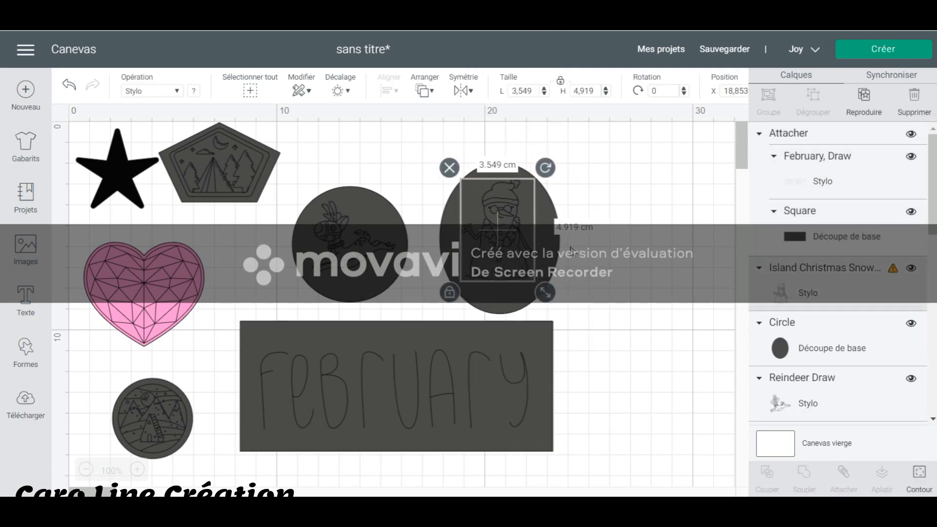
left_click(660, 285)
left_click_drag(628, 304, 469, 203)
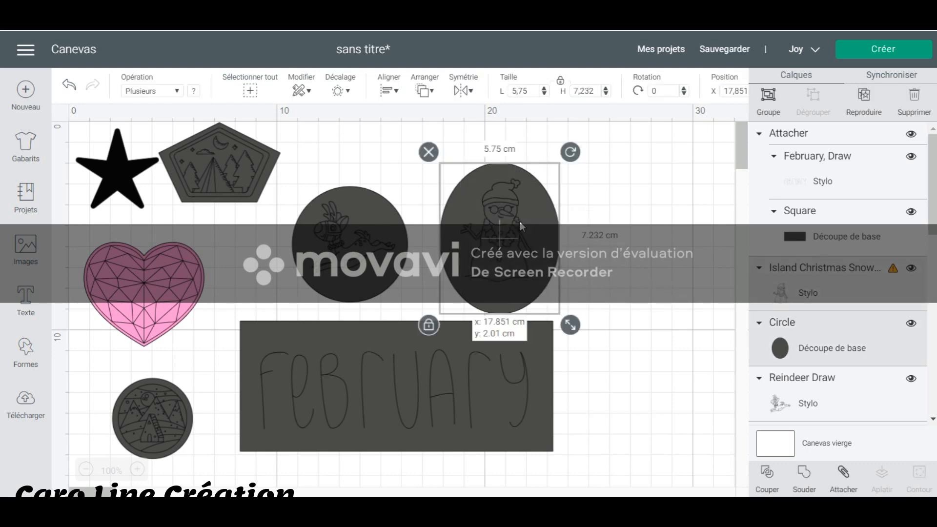
right_click(522, 274)
left_click(574, 301)
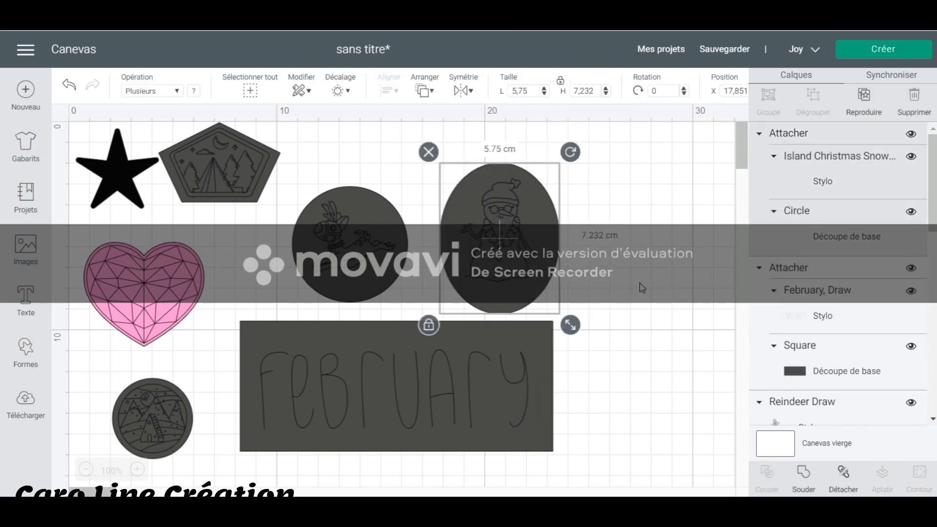
left_click(632, 285)
Scale the attached February piece down to about 5.8 × 2.4 cm and shrink the star slightly near the canvas origin.
left_click(485, 408)
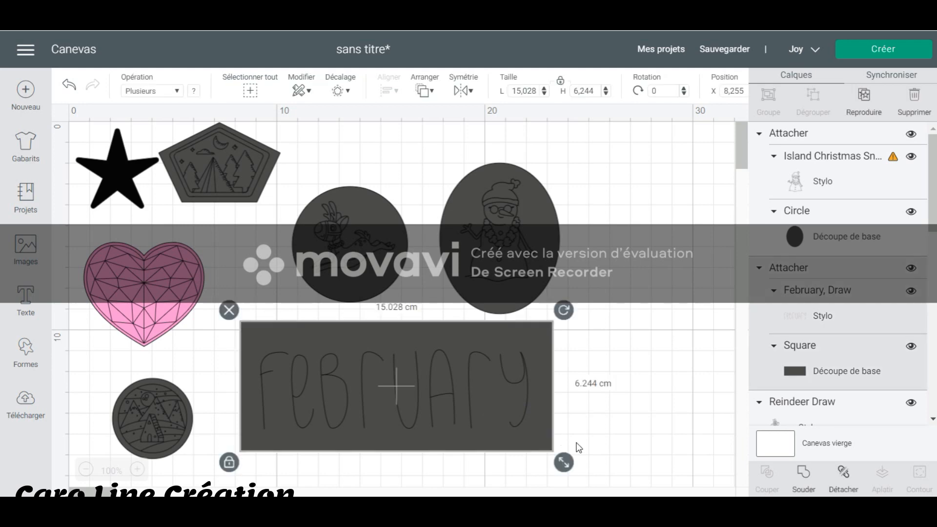
left_click_drag(563, 456, 372, 382)
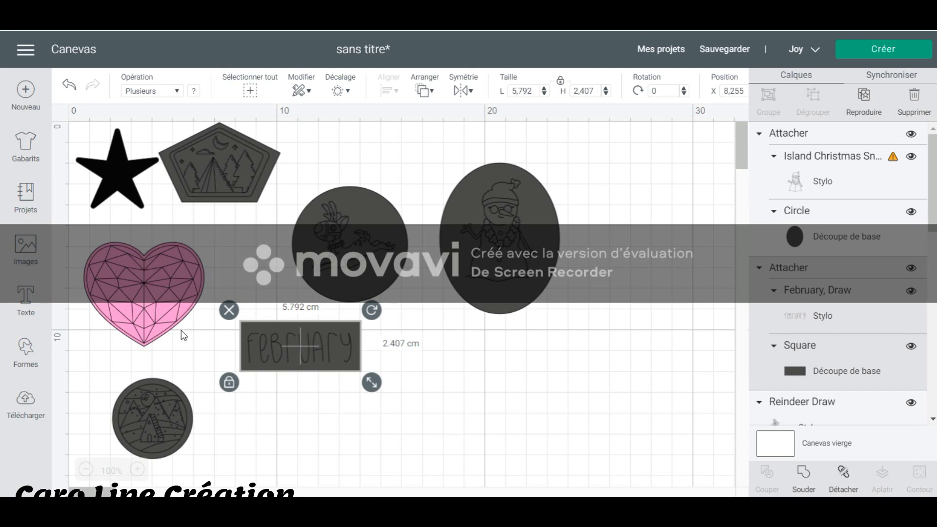
left_click_drag(118, 190, 115, 188)
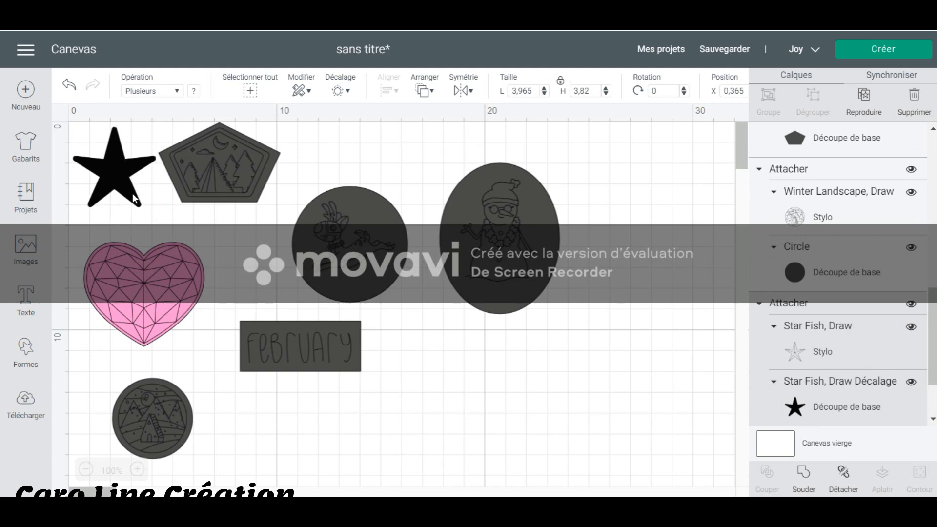
left_click(133, 171)
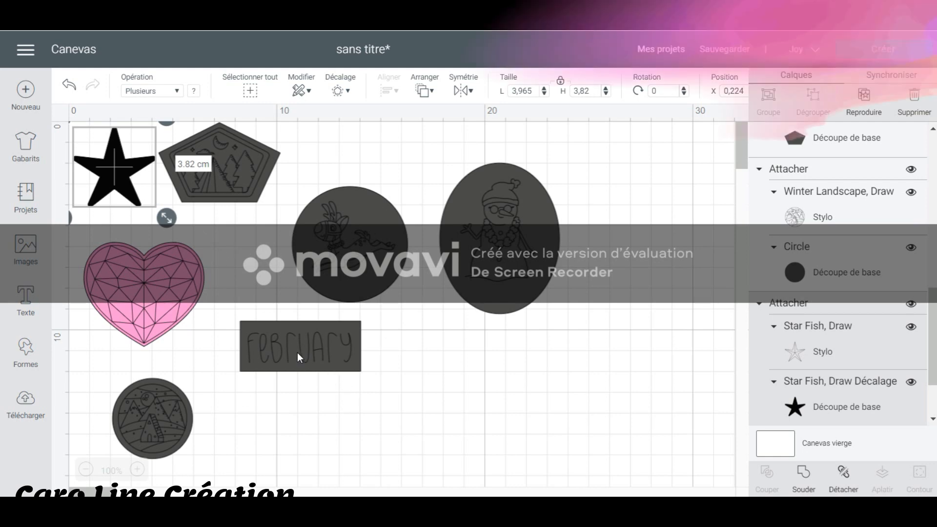
left_click_drag(168, 216, 157, 203)
Shrink the pentagon and heart pieces and group them closely around the star.
left_click_drag(224, 166, 223, 165)
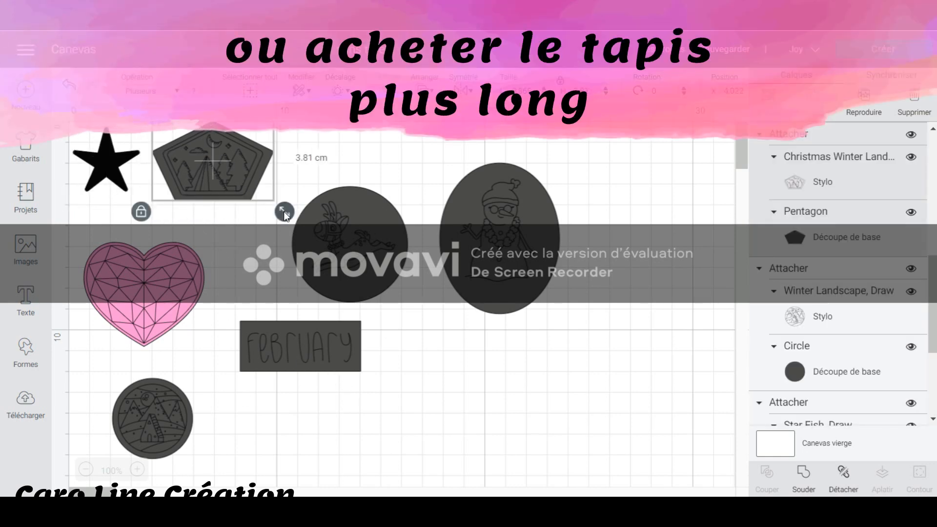
left_click_drag(285, 212, 251, 187)
left_click_drag(173, 276, 160, 243)
left_click_drag(201, 324, 168, 296)
Rotate the February piece a quarter turn so it stands upright and place it beside the heart, below the pentagon.
left_click(280, 348)
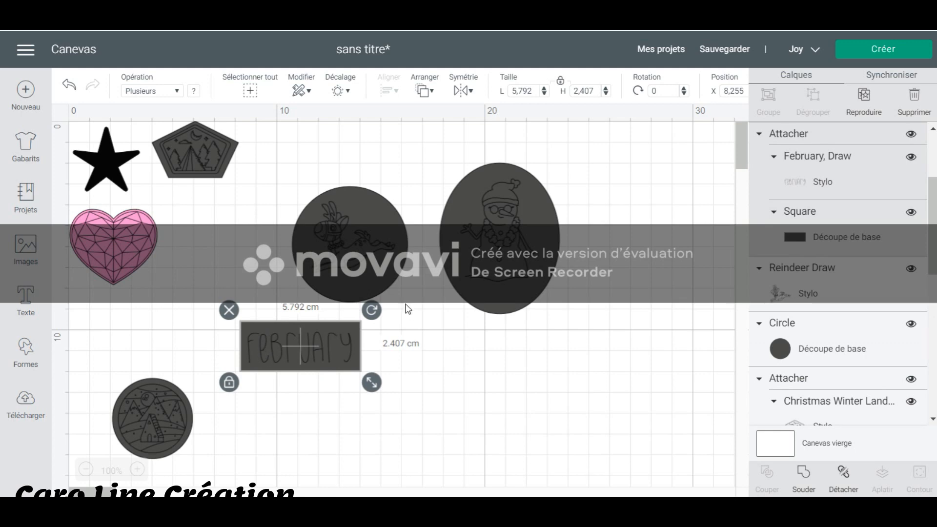
left_click_drag(371, 309, 268, 273)
left_click_drag(277, 330, 212, 238)
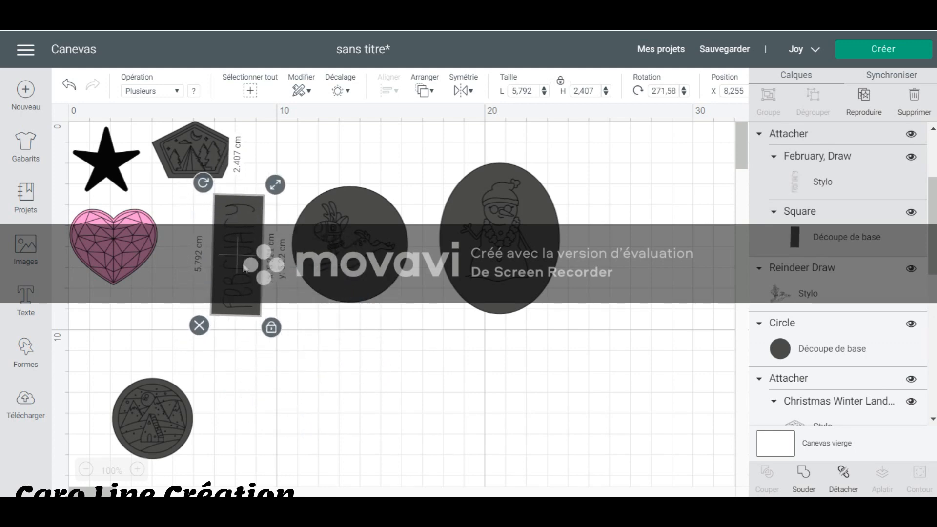
left_click_drag(206, 183, 353, 261)
Attach the reindeer drawing to its circle and place the piece, scaled to about 3.8 cm, just below the heart.
left_click(353, 264)
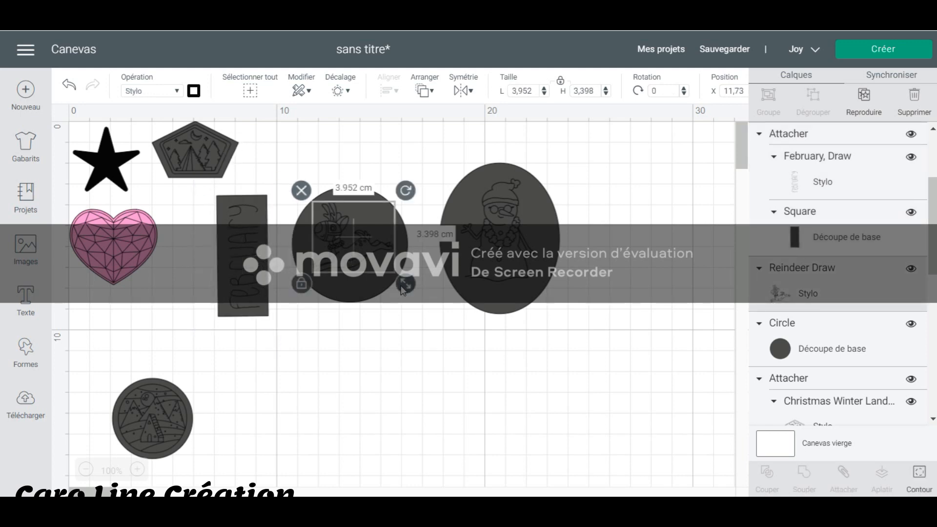
left_click(402, 342)
left_click_drag(386, 331, 350, 235)
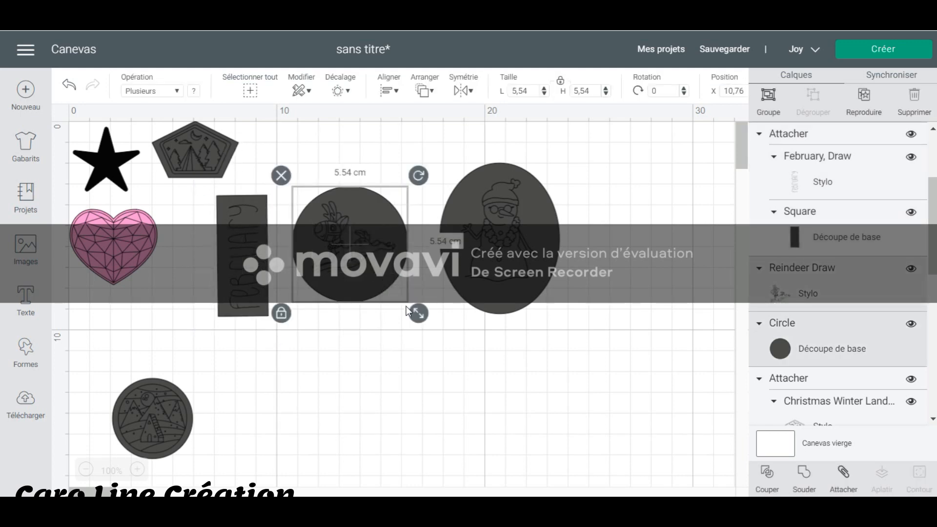
right_click(341, 308)
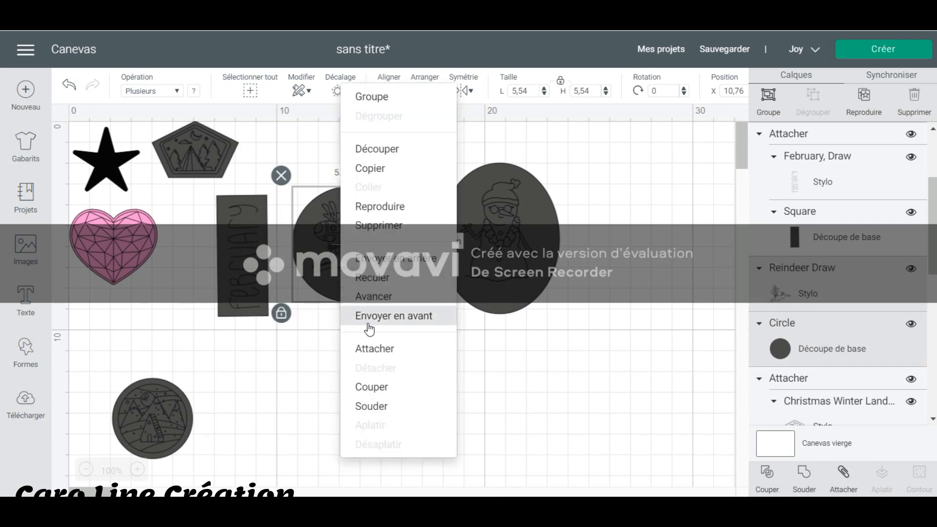
left_click(376, 347)
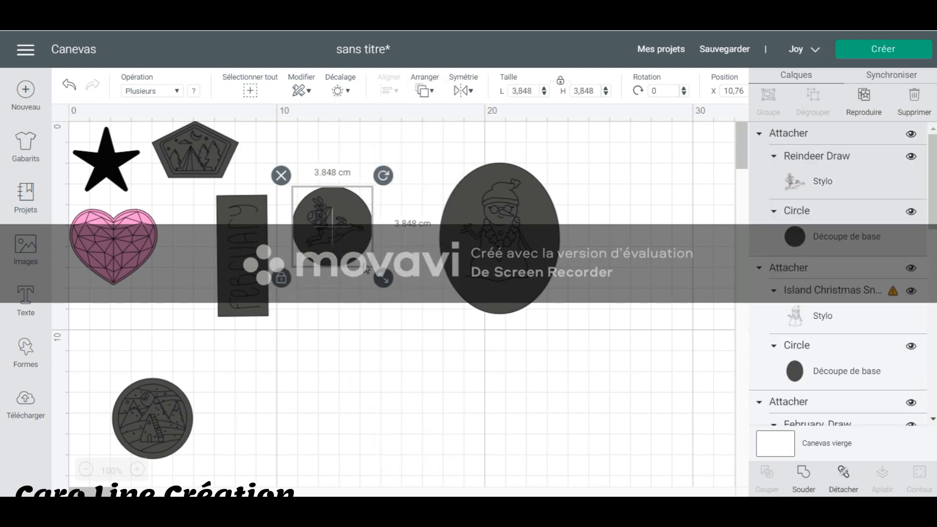
left_click_drag(295, 290, 188, 344)
Delete the round winter landscape piece and the oval snowman piece.
left_click_drag(234, 464, 123, 423)
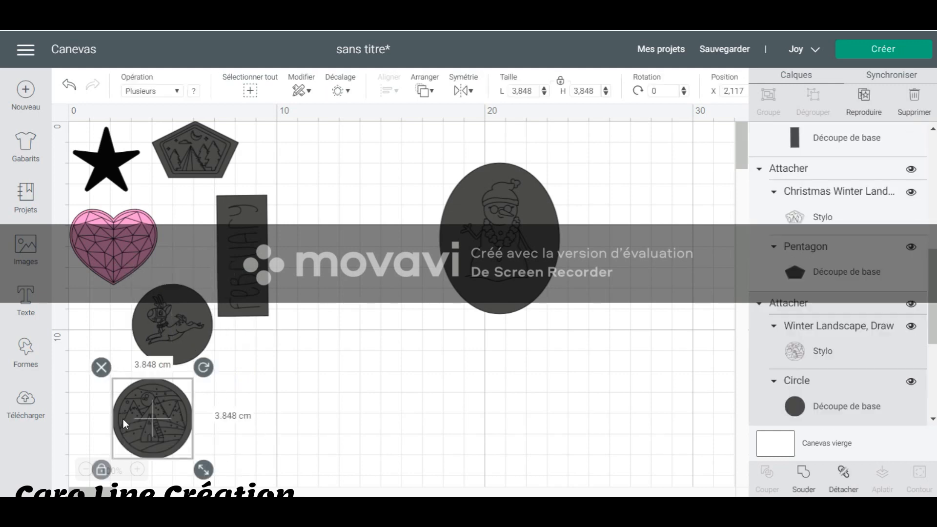
key("Delete")
left_click(481, 249)
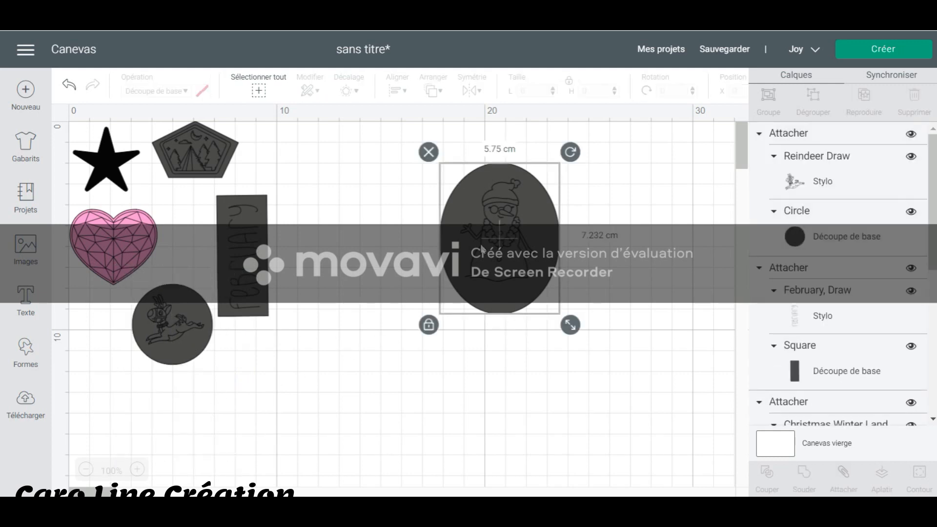
key("Delete")
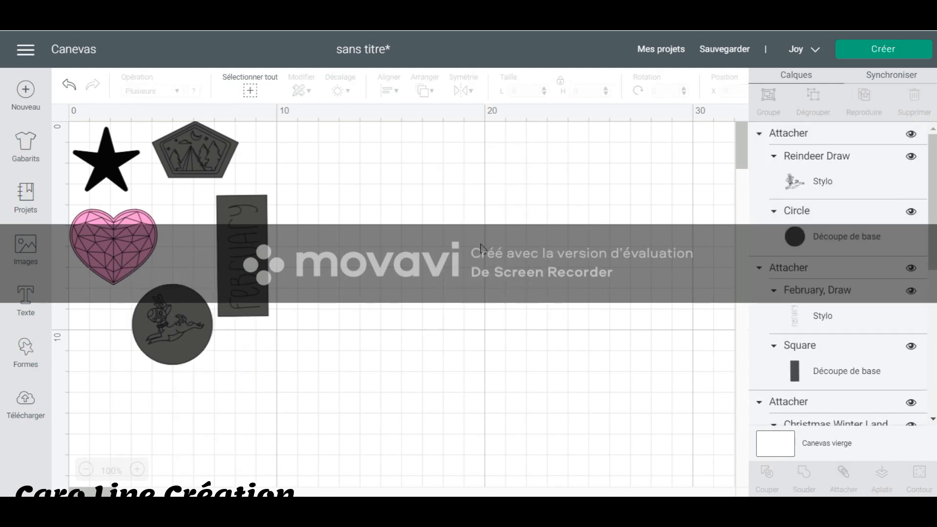
Preview how the separate pieces are laid out with on-mat loading, and return to the canvas.
left_click(887, 51)
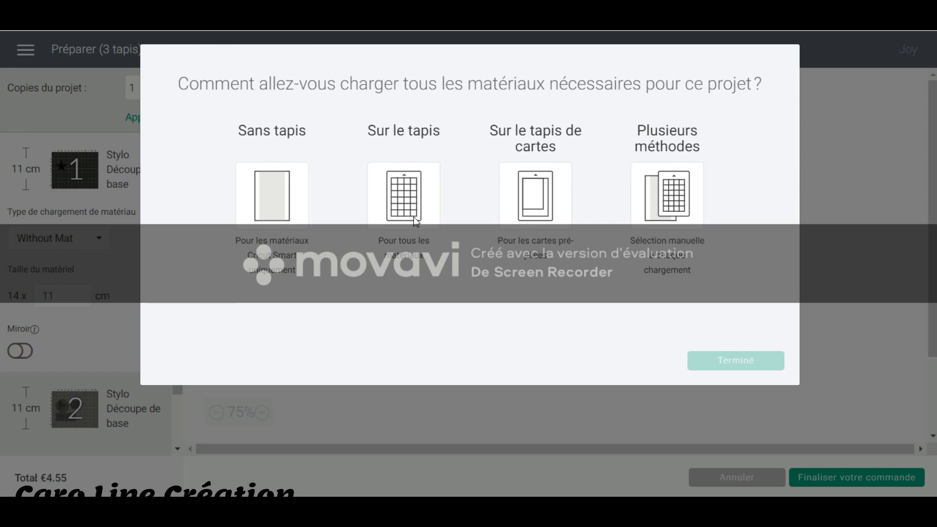
left_click(406, 202)
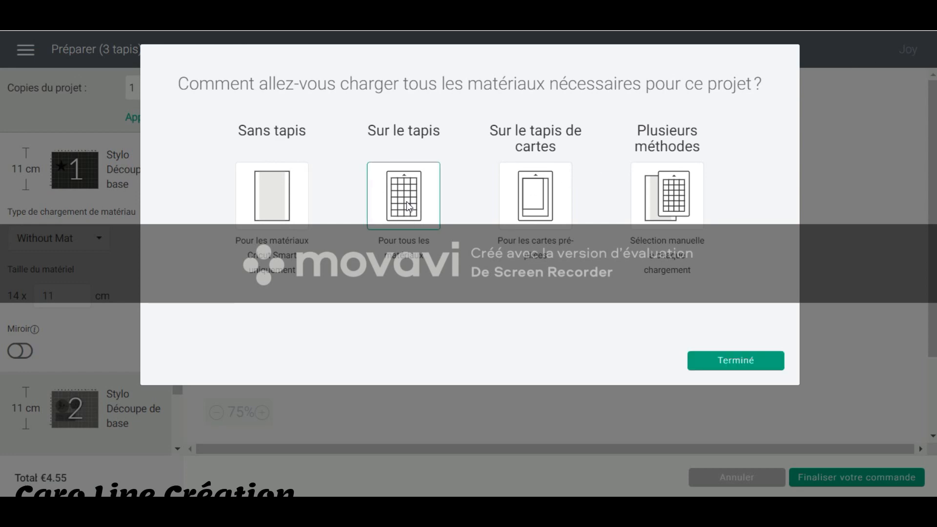
left_click(716, 364)
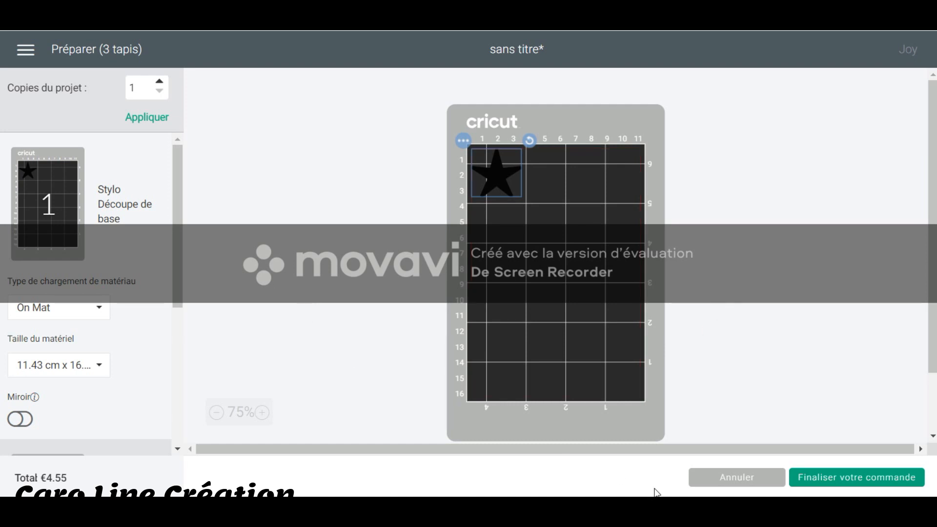
left_click(744, 479)
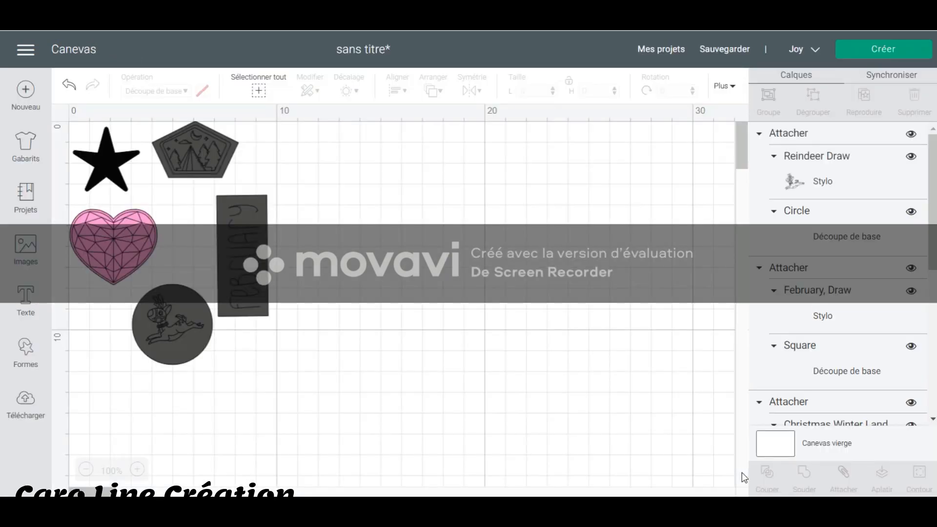
Attach all five remaining pieces together so they keep their arrangement on one mat.
left_click_drag(374, 408, 60, 110)
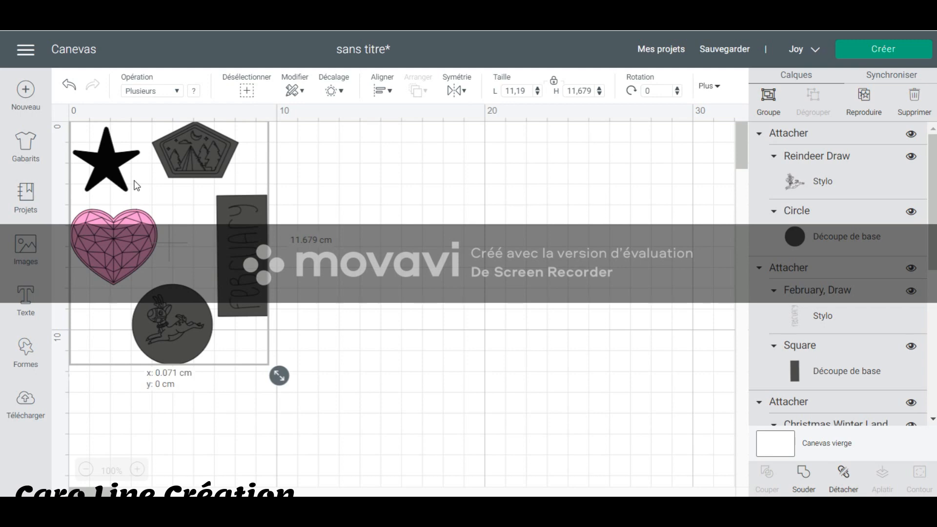
right_click(135, 184)
left_click(160, 264)
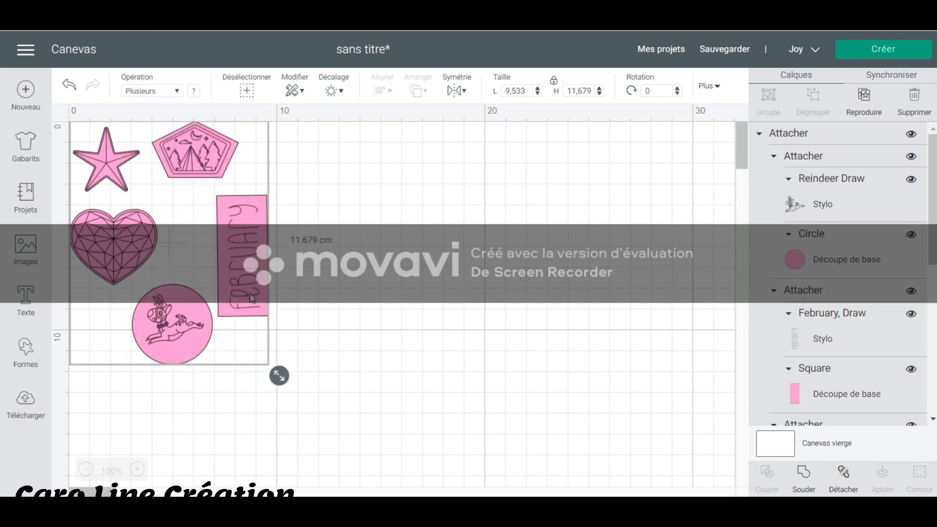
left_click(409, 299)
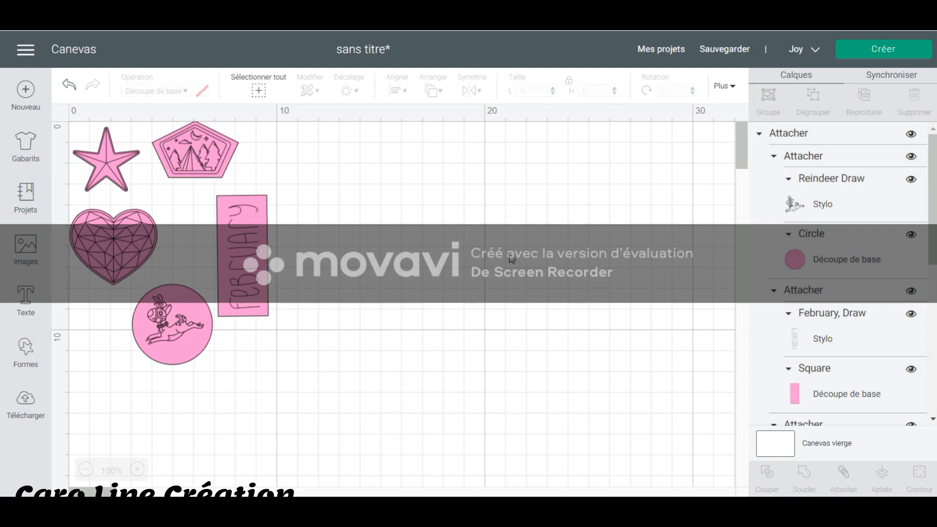
Send the attached pieces to mat preparation with on-mat loading and check their layout.
left_click(911, 49)
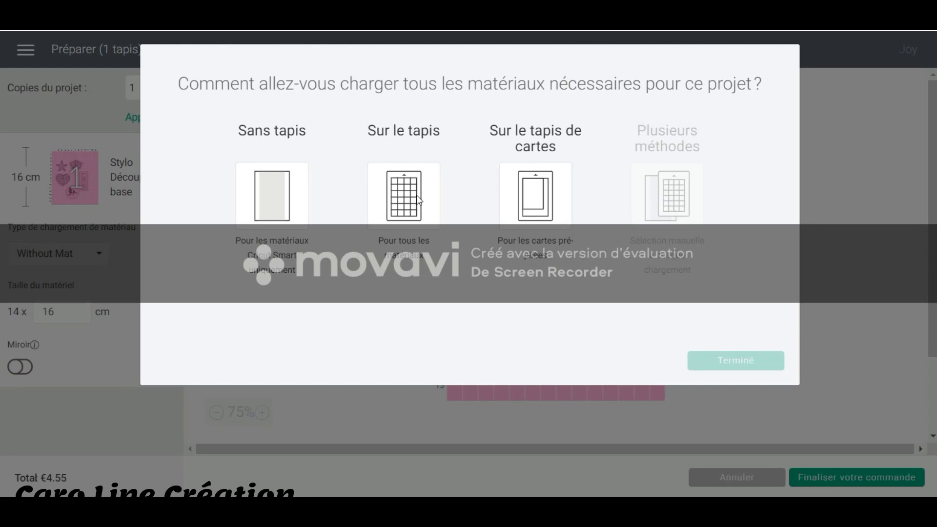
left_click(416, 196)
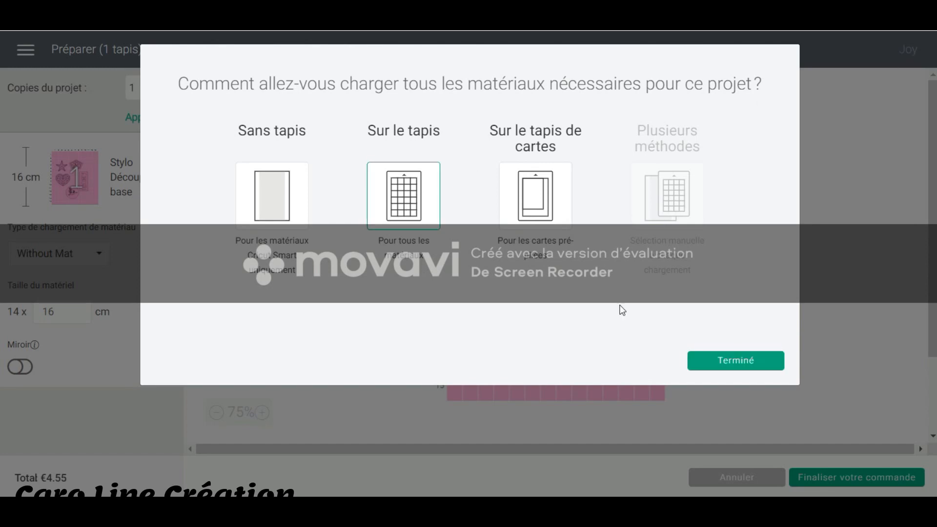
left_click(768, 364)
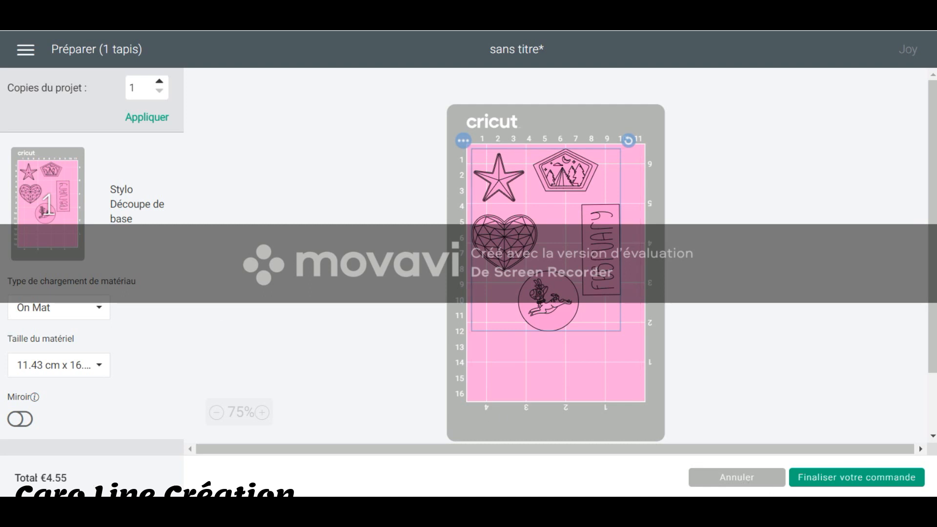
Review the purchase confirmation for the paid images, close it without buying and return to the canvas.
left_click(815, 472)
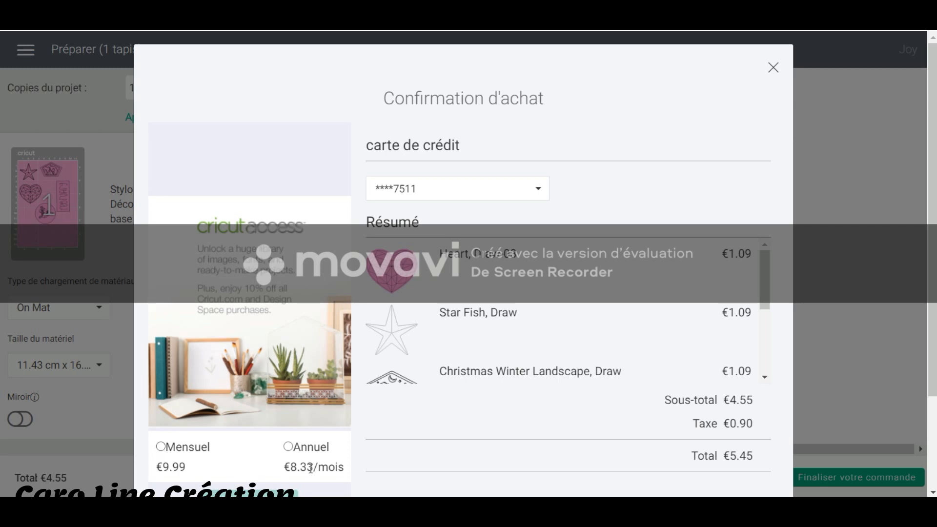
left_click(772, 68)
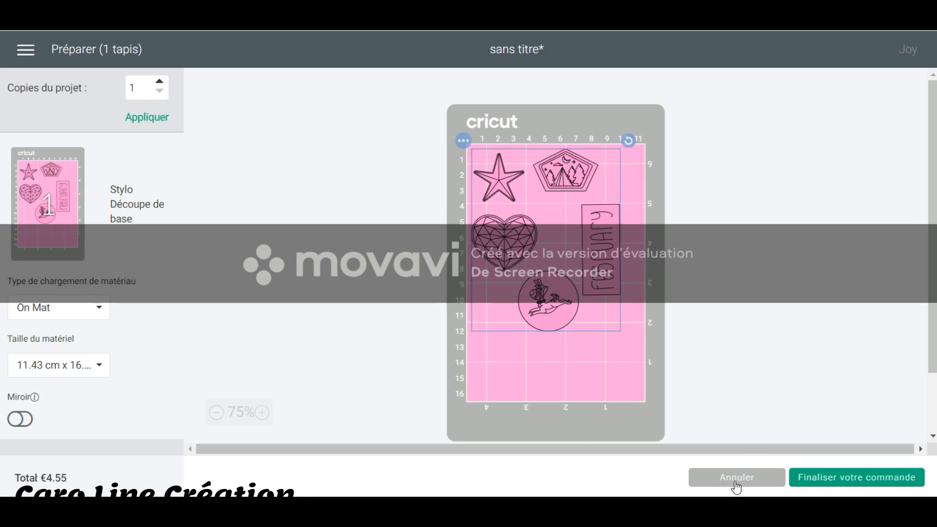
left_click(744, 464)
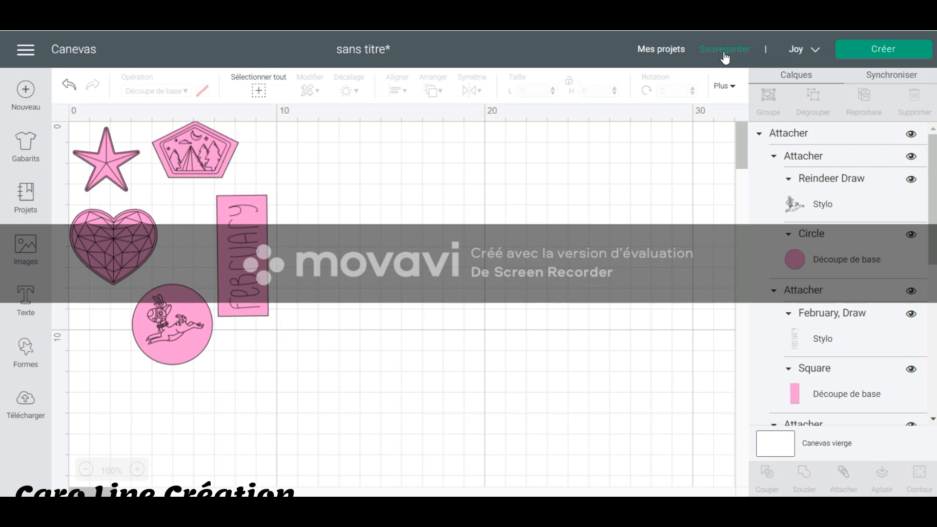
Save the project with the title TUTO.
left_click(725, 50)
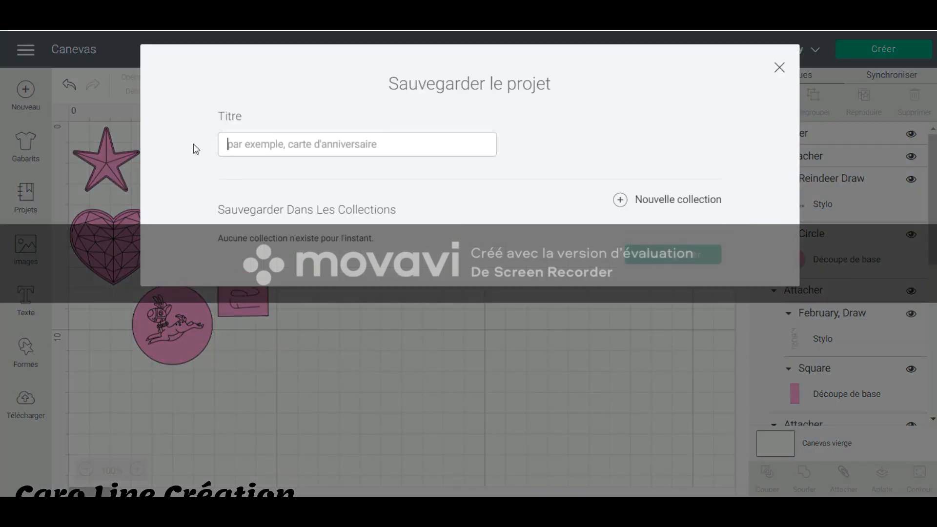
left_click(289, 144)
type("TUTO")
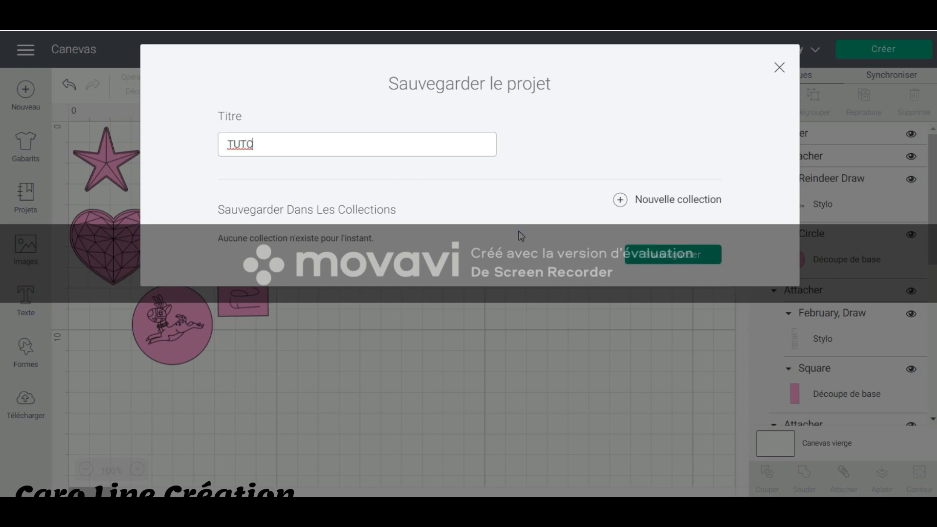
left_click(672, 258)
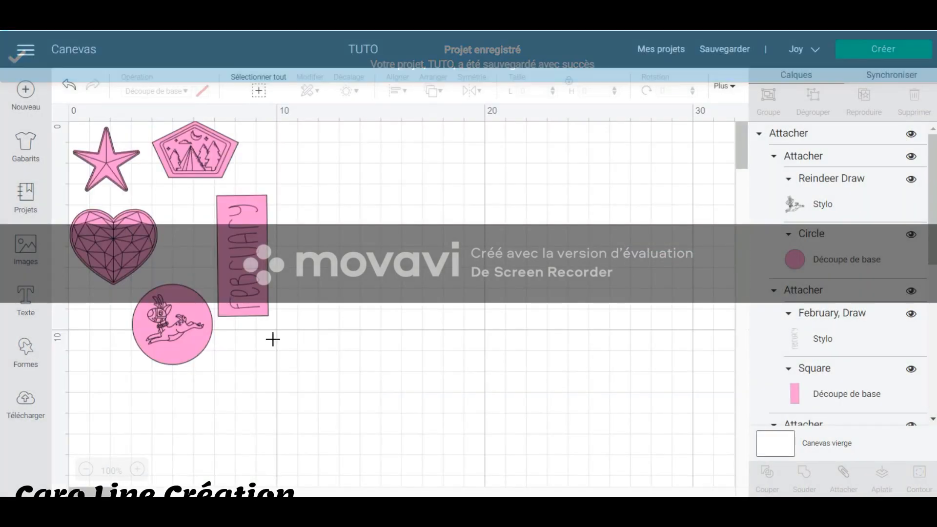
Detach the combined arrangement so each drawn piece can be handled on its own.
left_click_drag(373, 381, 122, 243)
right_click(160, 234)
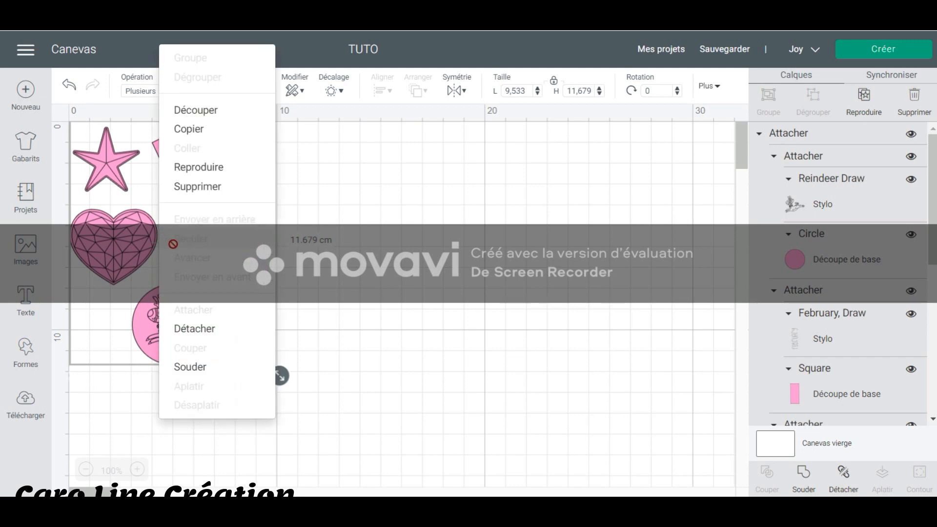
left_click(231, 324)
left_click(248, 265)
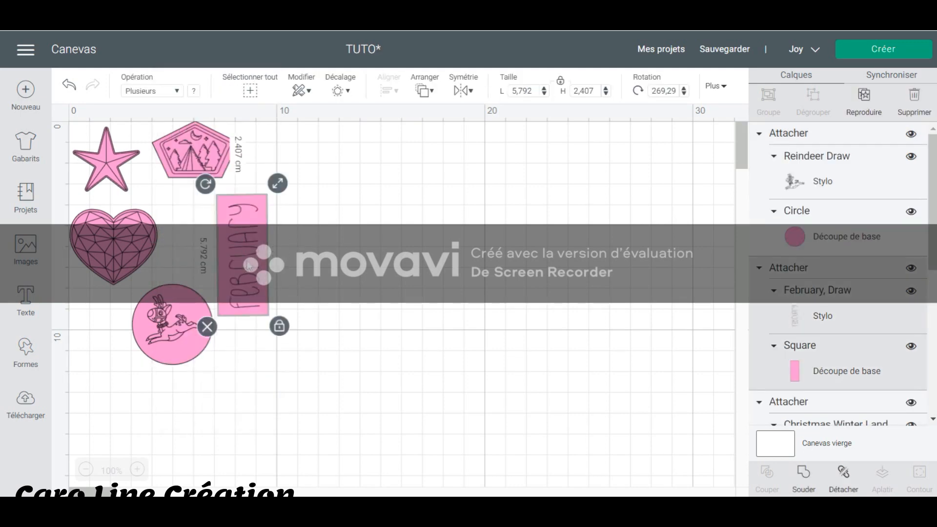
Delete the reindeer circle, heart, starfish and winter pentagon, and move the February piece to the canvas's upper left corner.
left_click(163, 318)
key("Delete")
left_click(118, 239)
key("Delete")
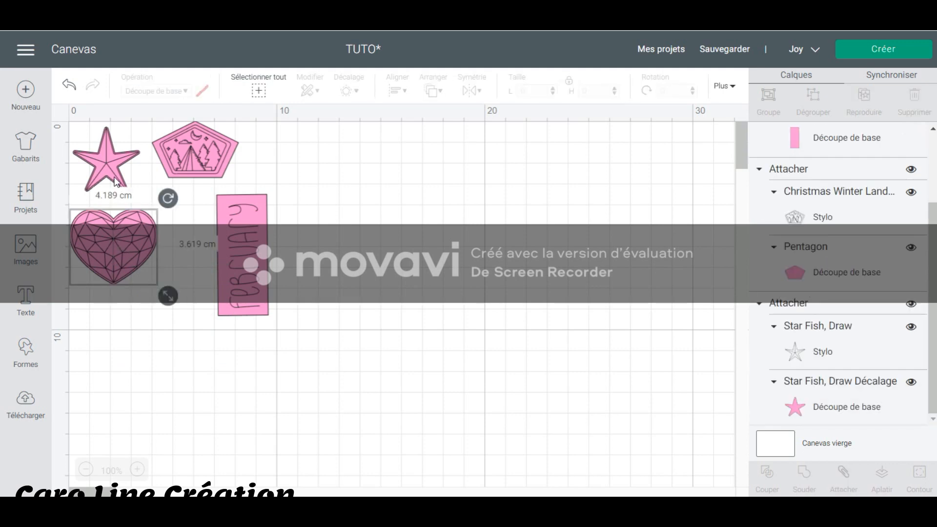
left_click(116, 182)
key("Delete")
left_click(188, 153)
key("Delete")
left_click_drag(255, 252, 127, 191)
left_click(207, 246)
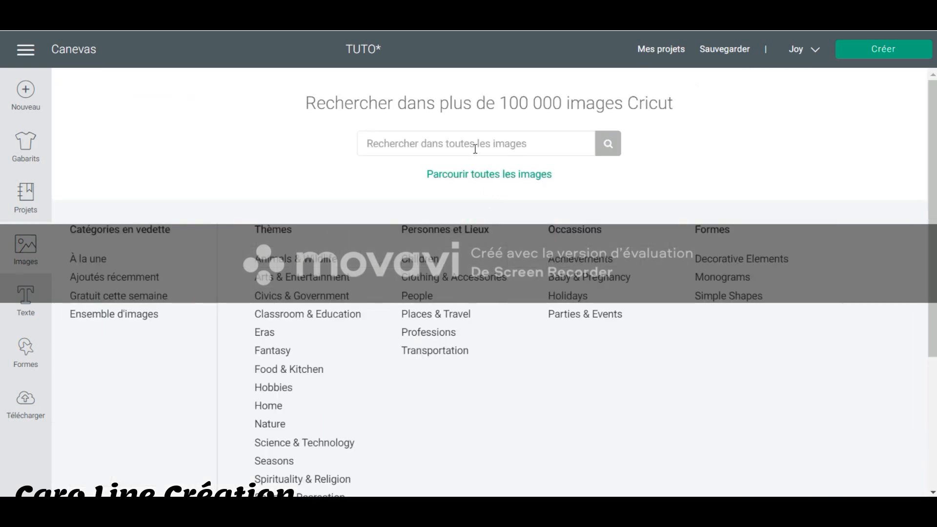
Search the image library for JANVIER and insert the blue oval January image.
left_click(475, 147)
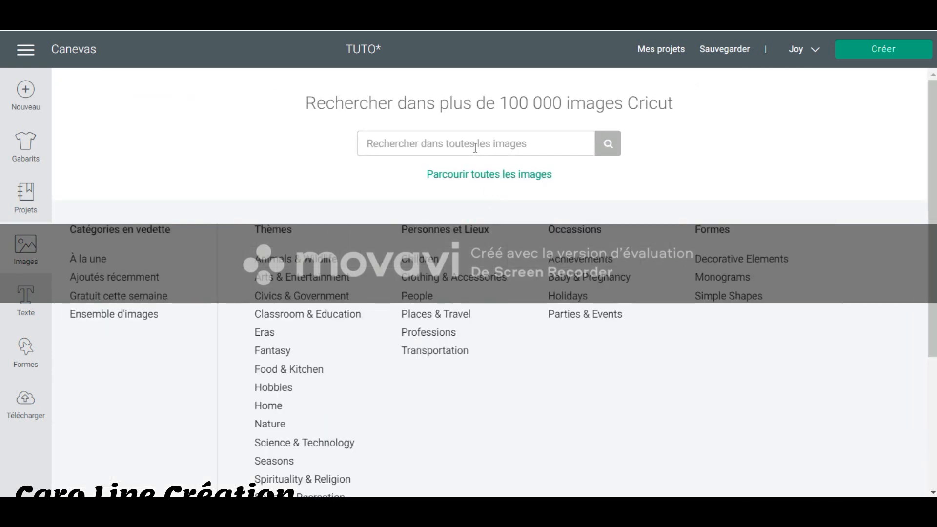
type("JANVIER")
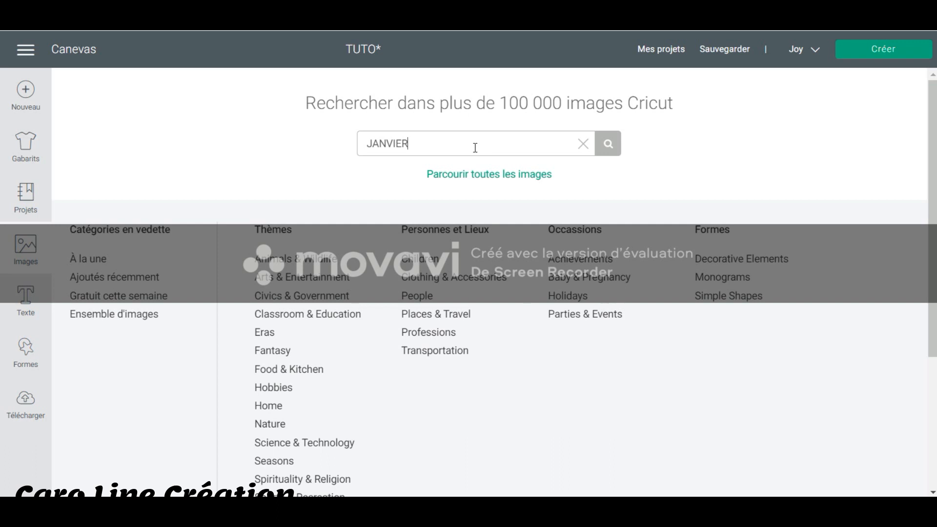
key("Return")
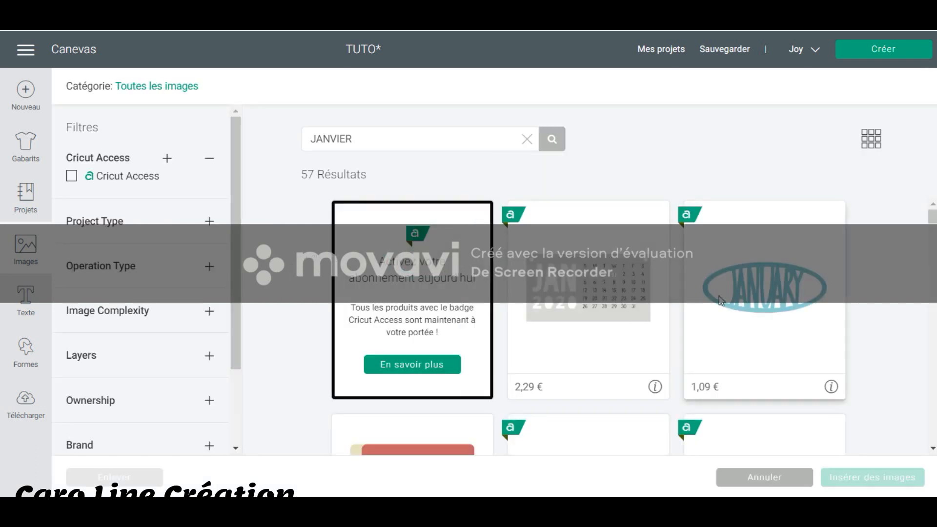
left_click(762, 311)
left_click(873, 478)
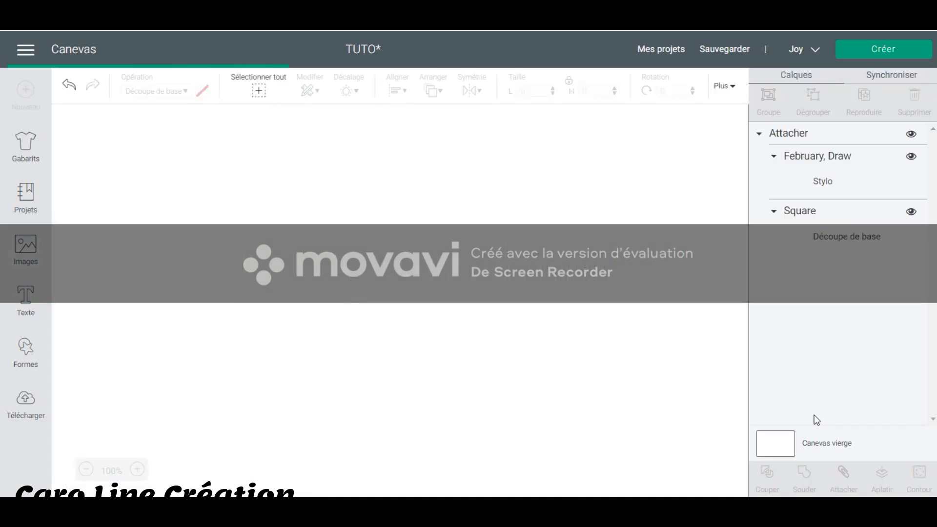
Place the January image just below the February piece near the canvas's left edge.
left_click_drag(545, 323, 244, 209)
left_click_drag(198, 181, 183, 301)
left_click(348, 285)
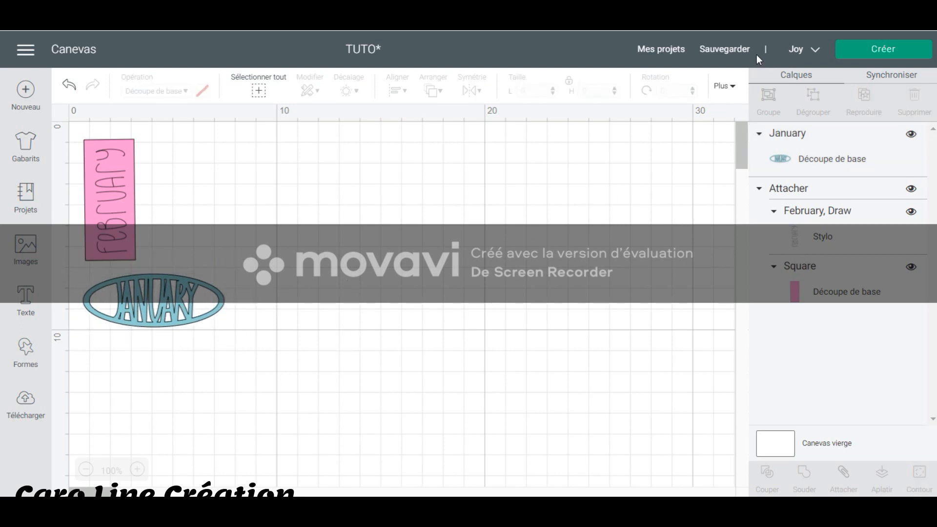
Review the title field for saving the project under another name, and close the dialog without saving.
mouse_move(730, 55)
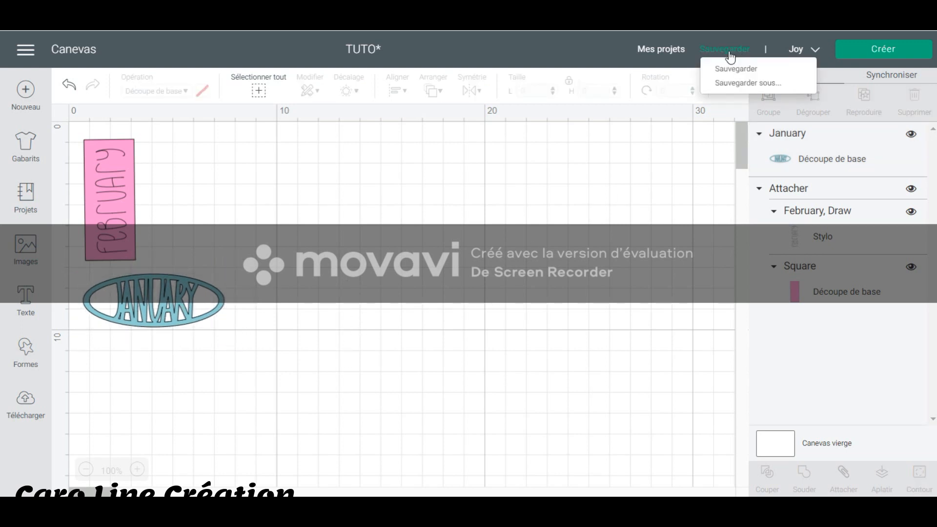
left_click(731, 84)
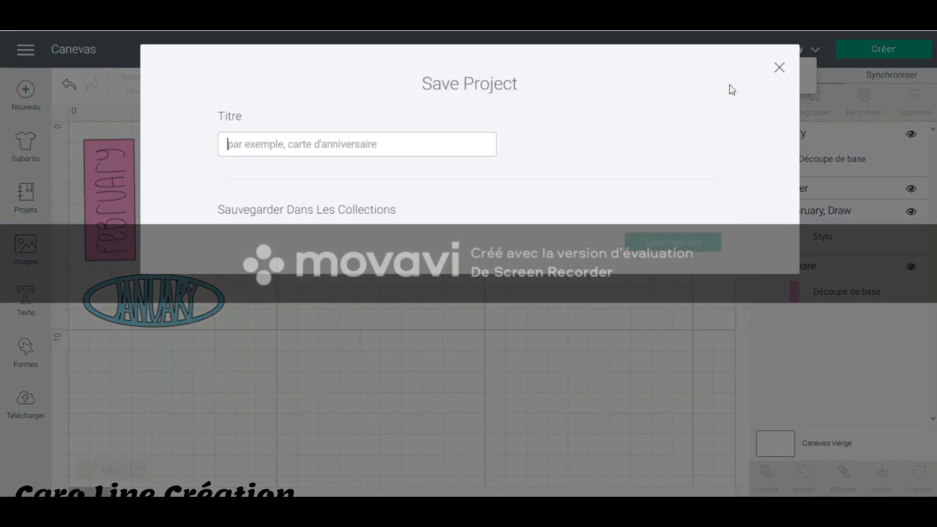
left_click_drag(303, 143, 186, 151)
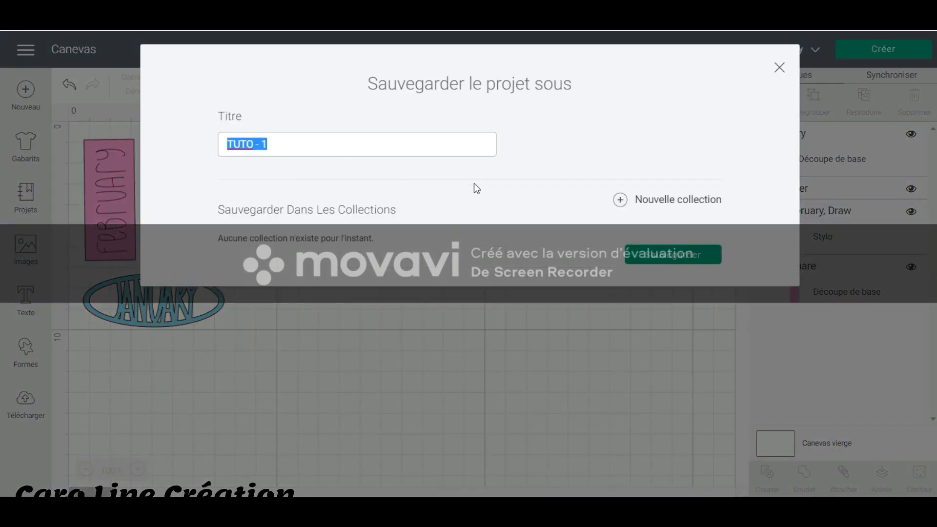
left_click(778, 69)
Delete the January image and the February piece to clear the canvas.
left_click(196, 302)
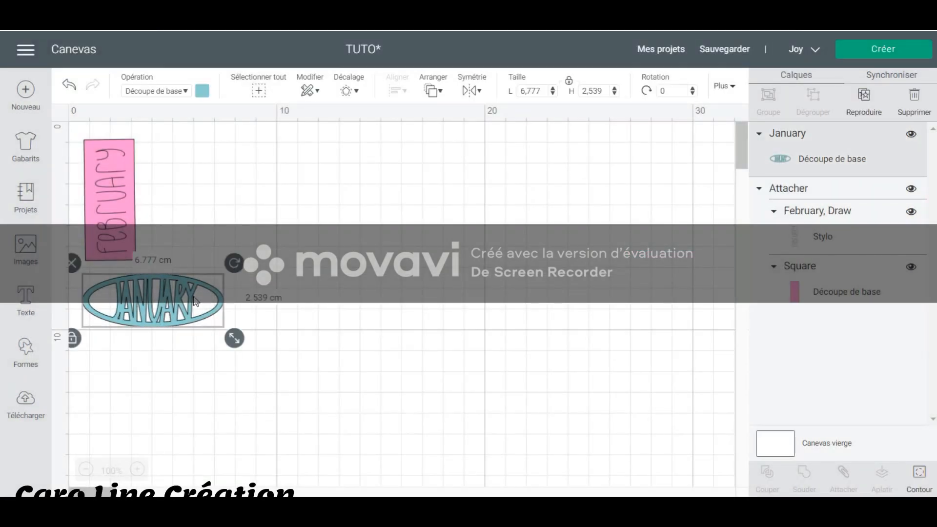
key("Delete")
left_click(117, 206)
key("Delete")
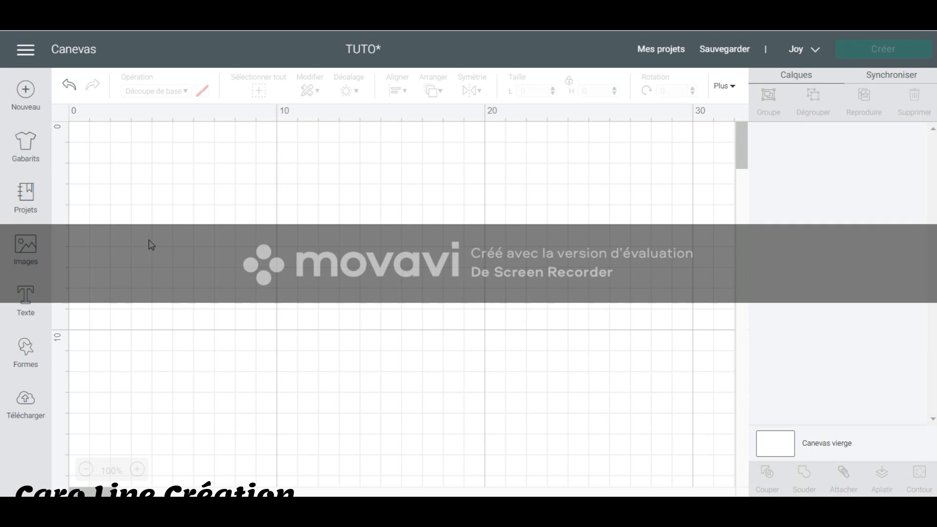
Open the saved project "dies cut hiver" for customizing, replacing the current project without saving its changes.
left_click(27, 198)
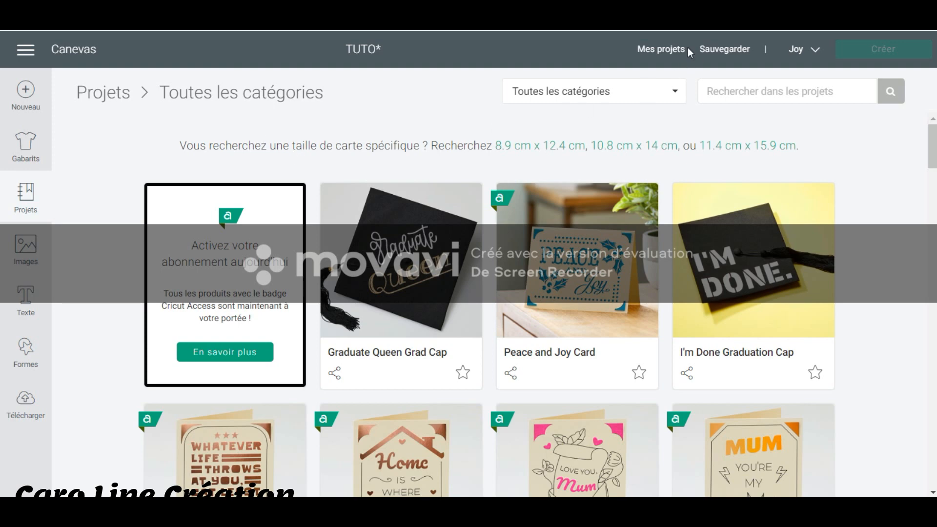
left_click(673, 49)
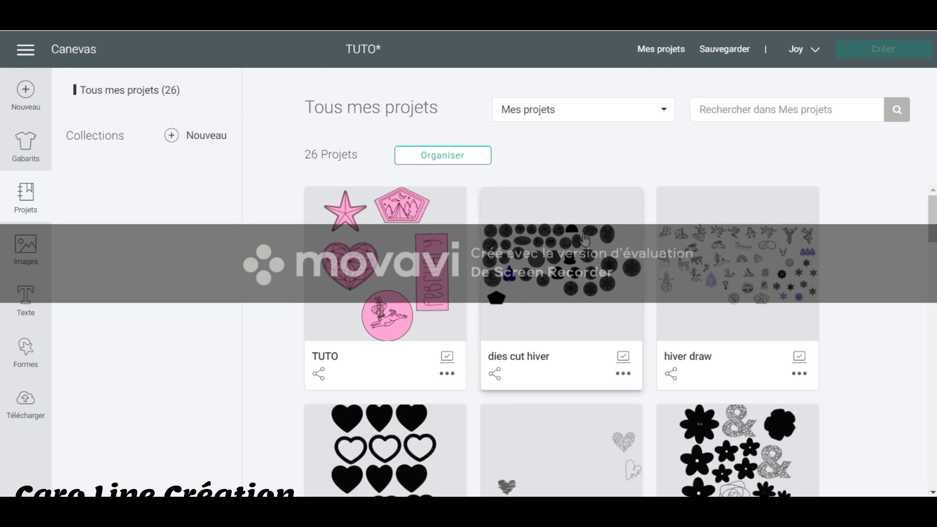
left_click(566, 258)
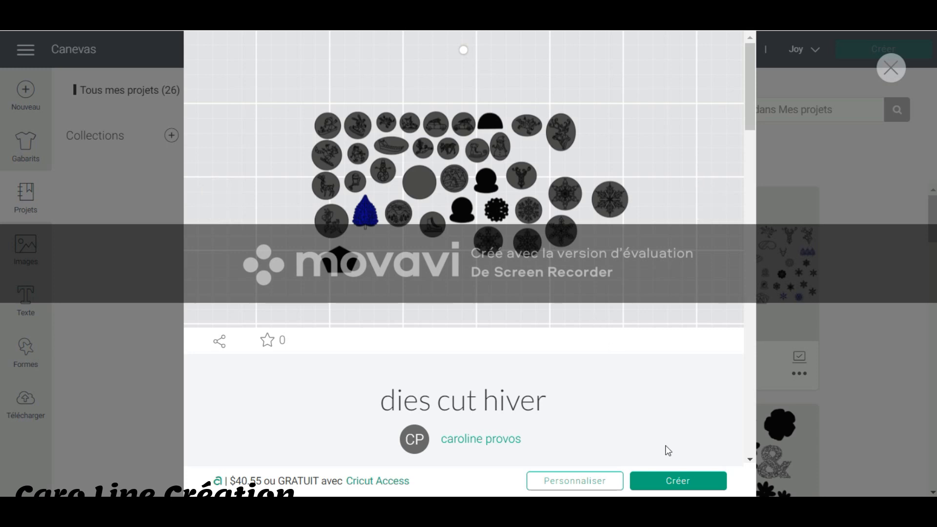
left_click(595, 483)
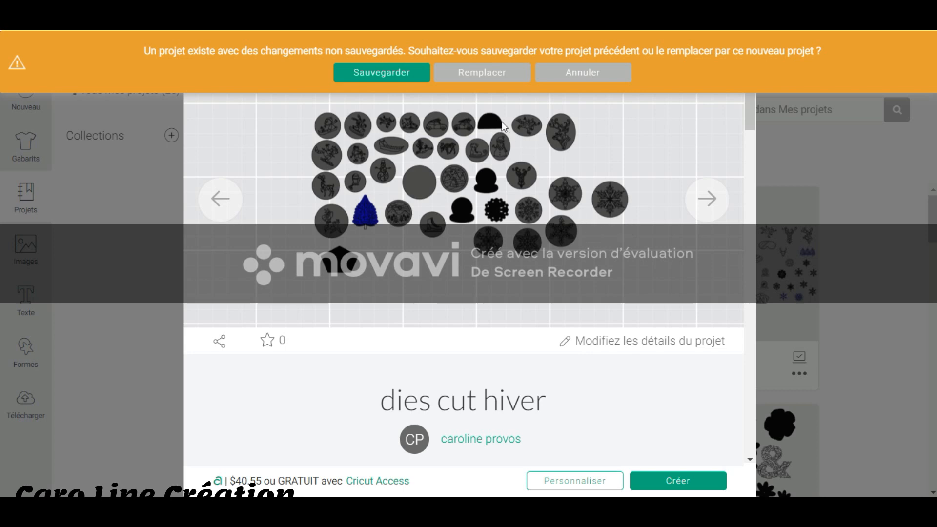
left_click(486, 74)
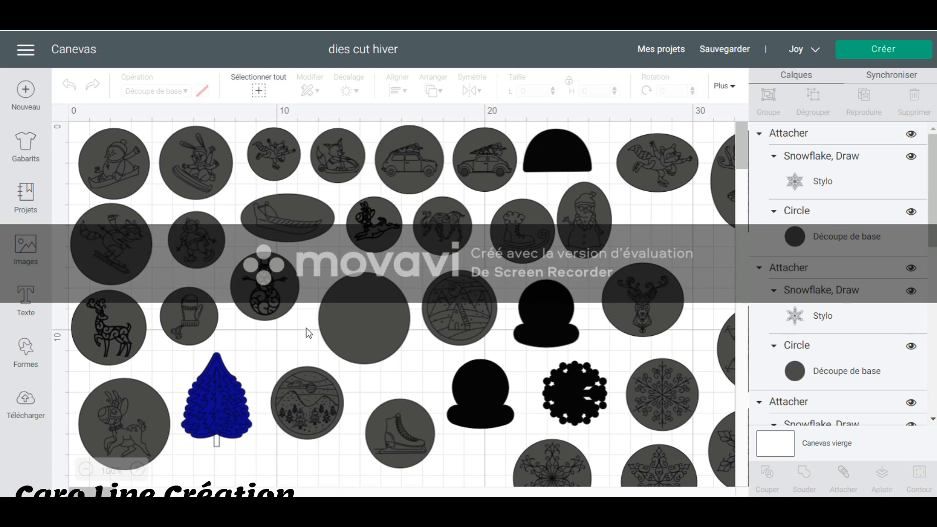
Inspect the blue tinsel tree, and hide and restore the Christmas tree snow globe's cut layer to view its pen drawing.
left_click(224, 397)
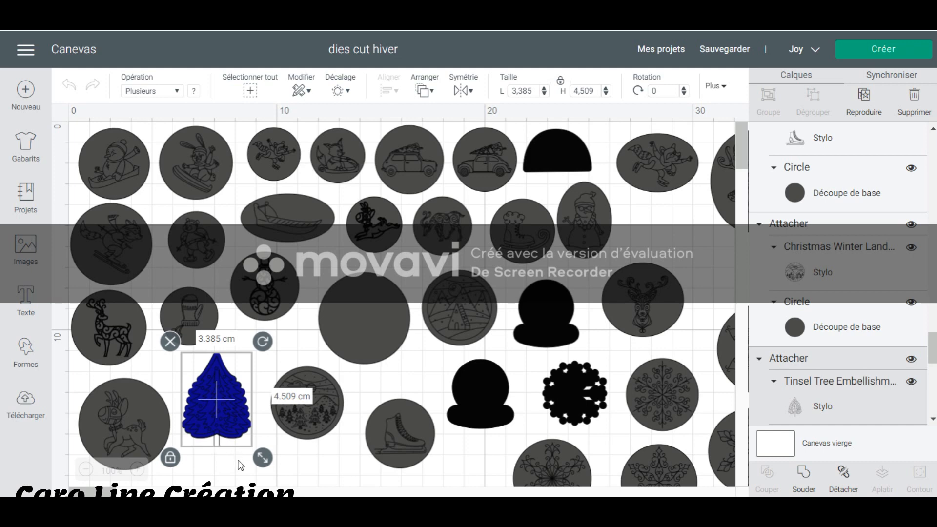
left_click(475, 385)
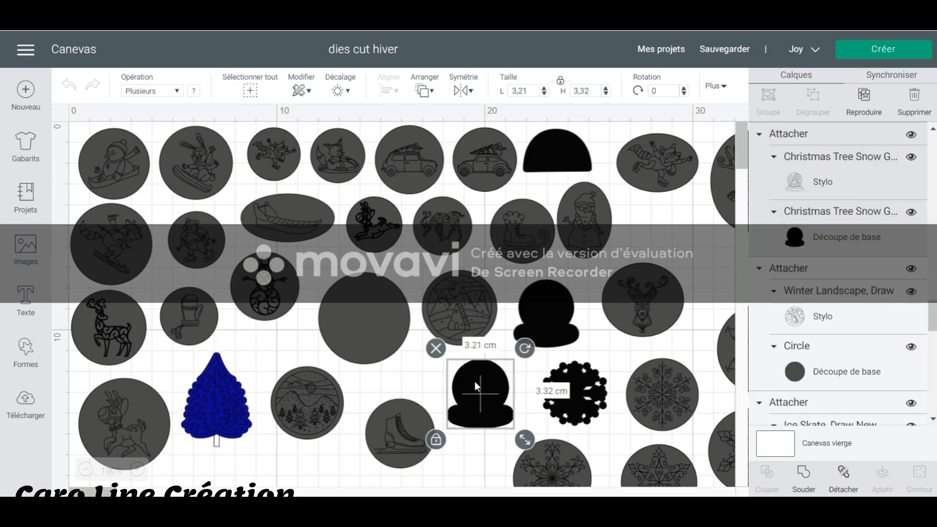
left_click(911, 213)
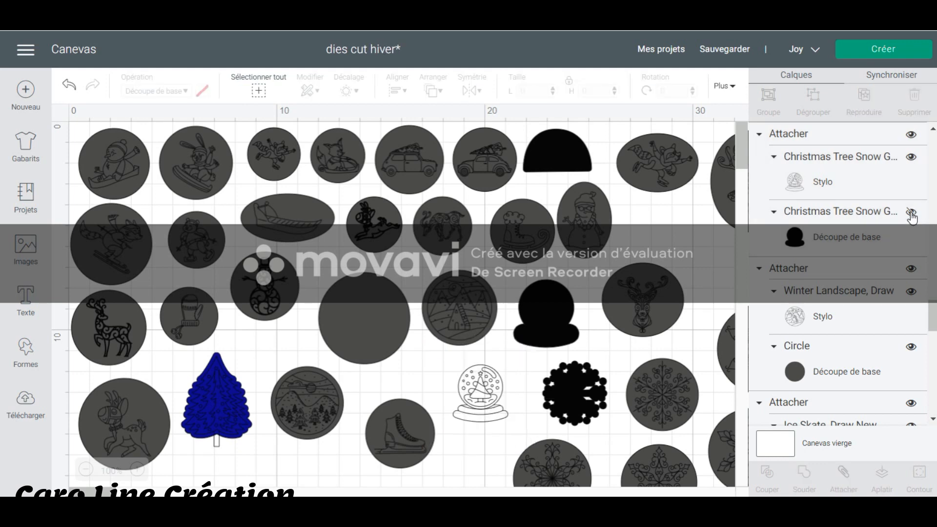
left_click(911, 214)
Hide and restore the black cut layers of the North Pole snow globe and the offset snowflake to view their pen drawings.
left_click(555, 306)
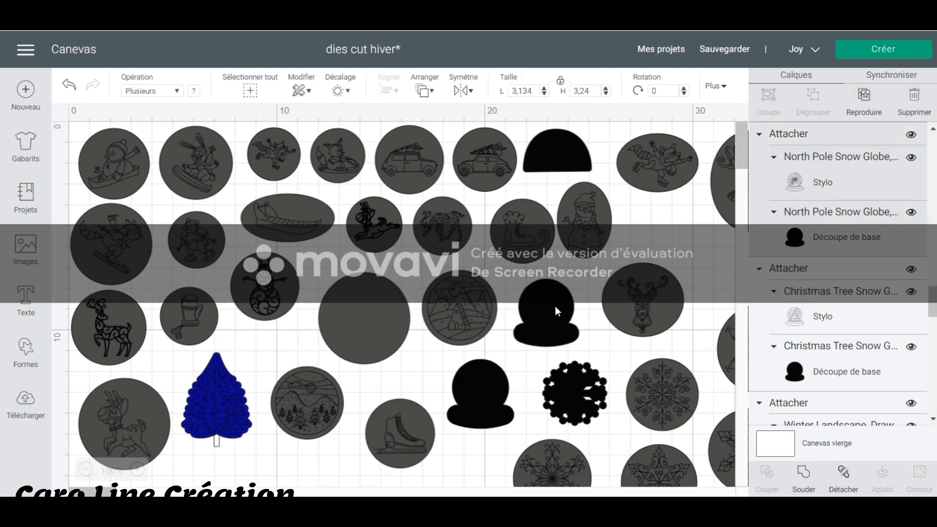
left_click(910, 214)
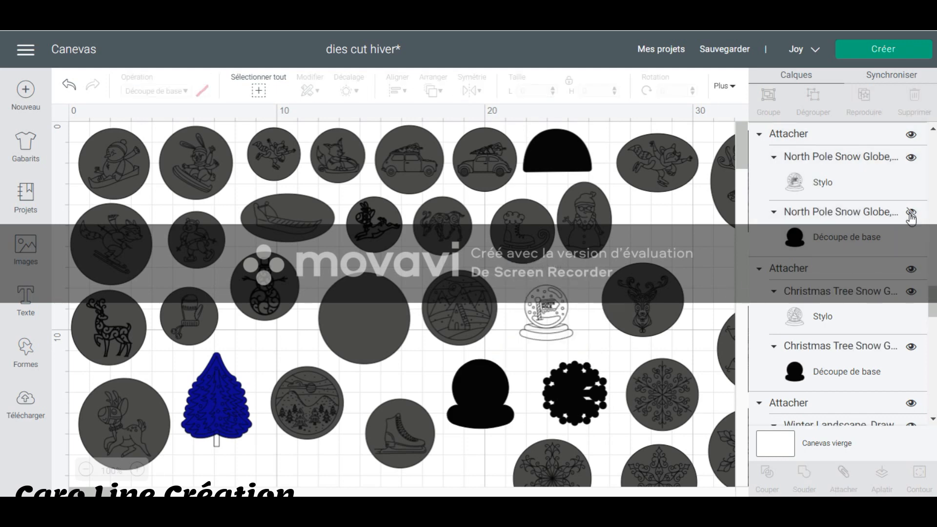
left_click(911, 214)
left_click(584, 387)
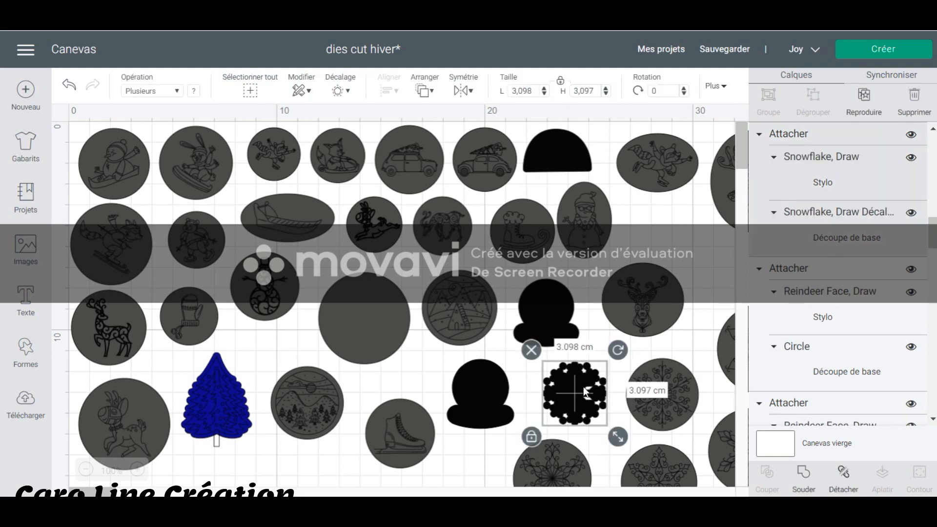
left_click(911, 213)
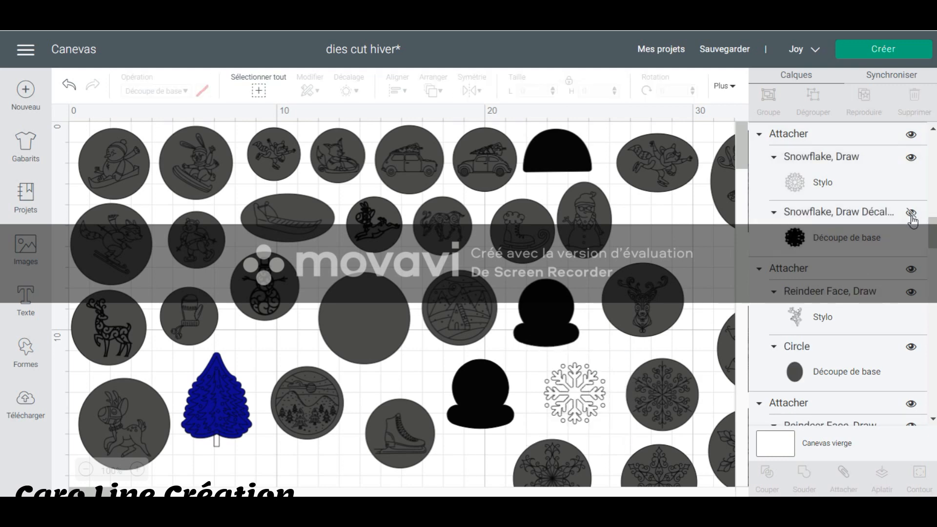
left_click(911, 217)
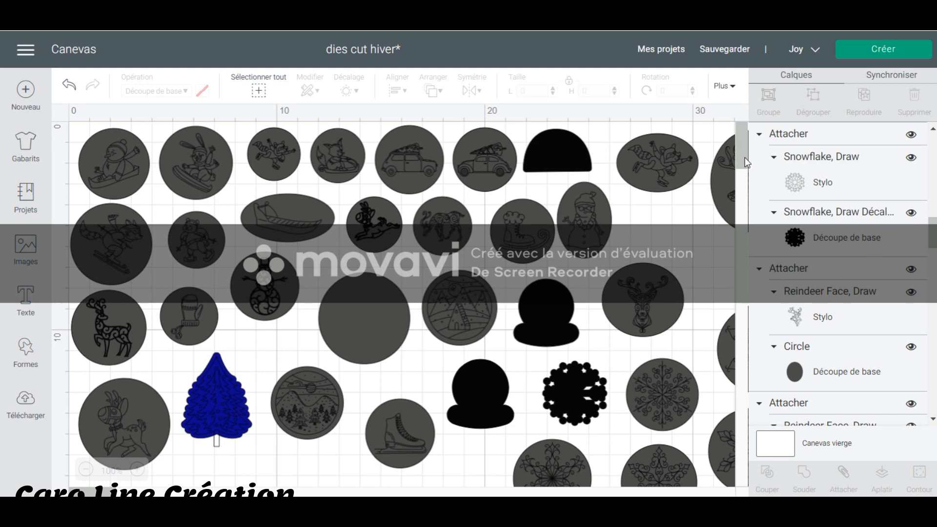
Send the whole winter die-cut project to mat preparation with on-mat loading for all materials.
scroll(691, 320, "down", 10)
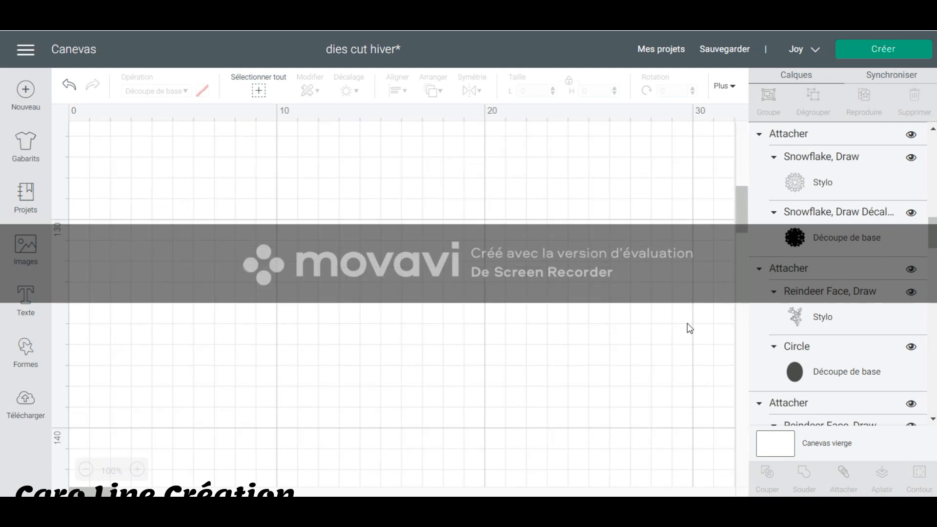
scroll(688, 328, "up", 10)
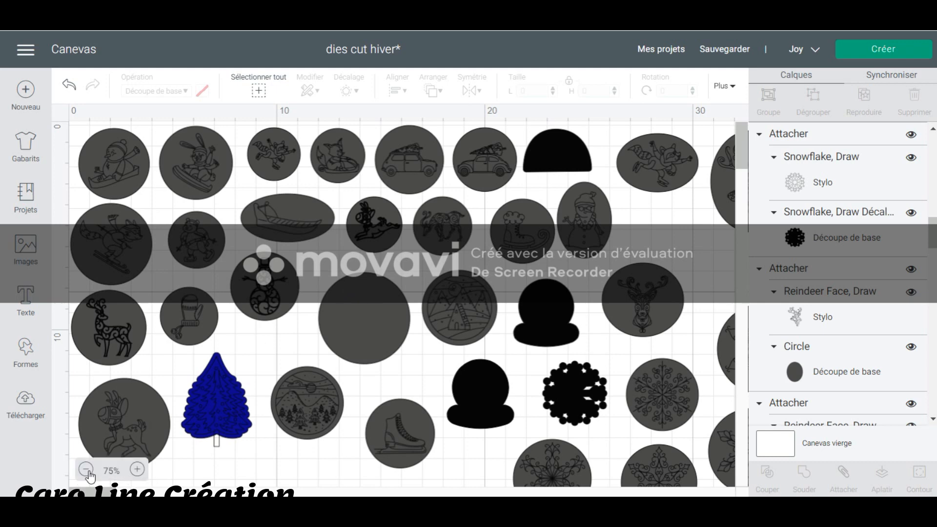
left_click(87, 470)
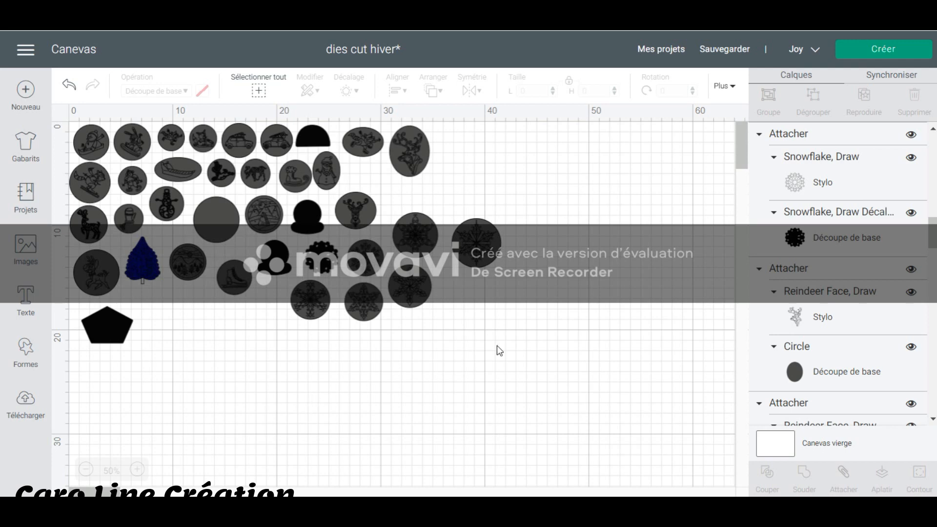
left_click(867, 59)
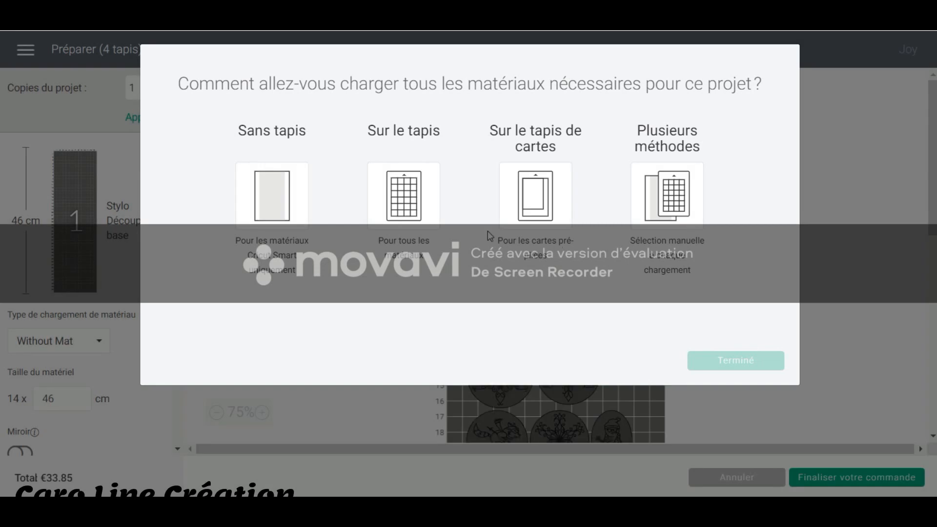
left_click(409, 190)
left_click(742, 360)
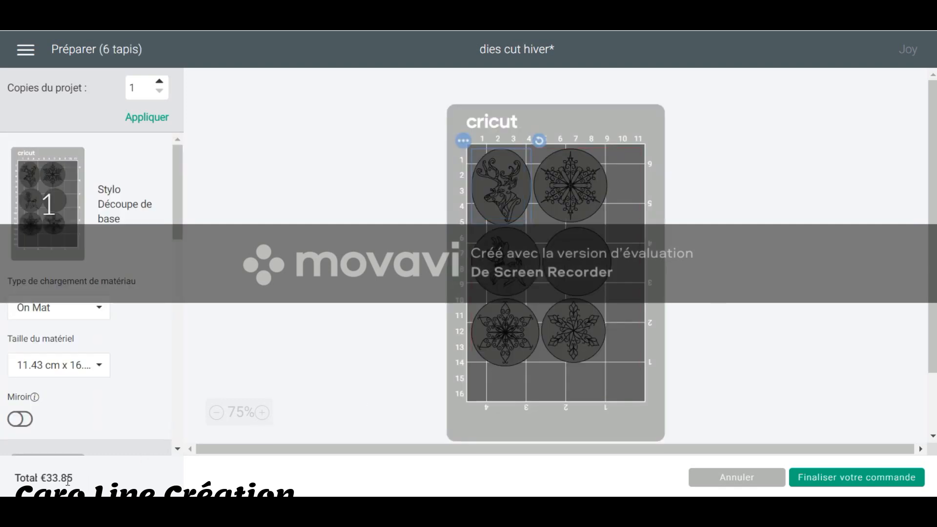
Cancel the mat preparation and view the full set of winter die-cut pieces on the canvas.
left_click(730, 484)
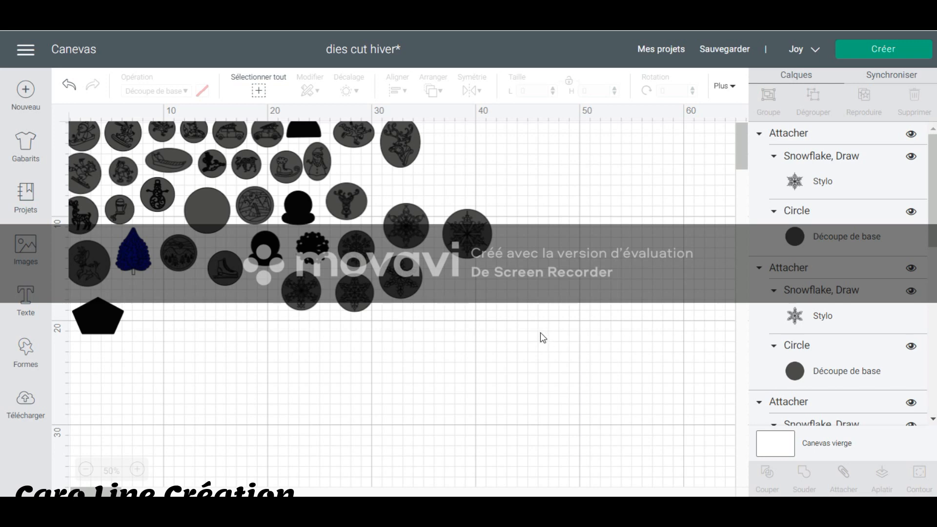
scroll(538, 351, "up", 1)
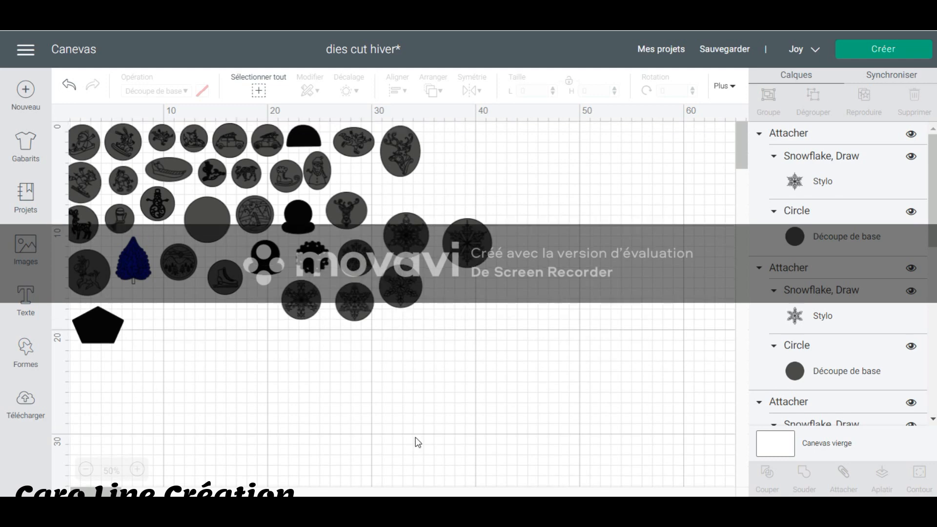
left_click_drag(101, 494, 97, 494)
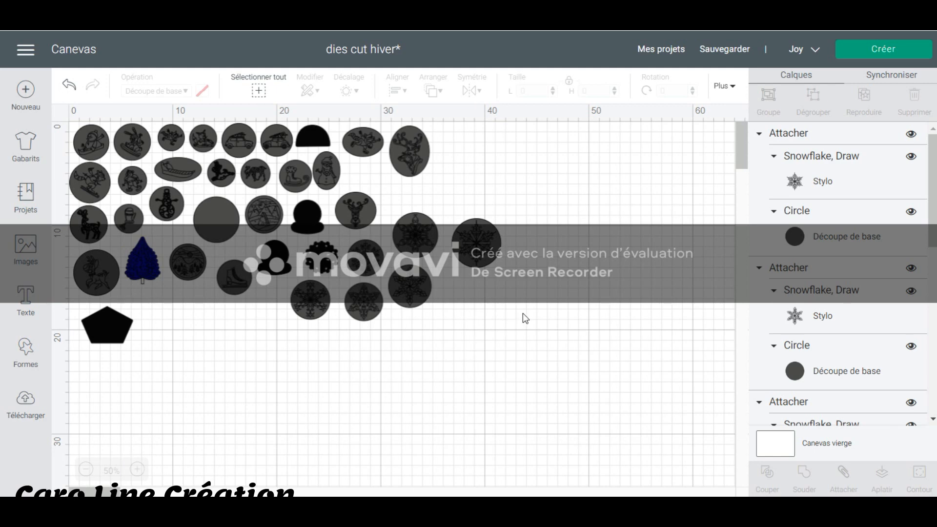
Open the saved project "dies cut coeur" for customizing, replacing the current project without saving its changes.
left_click(662, 49)
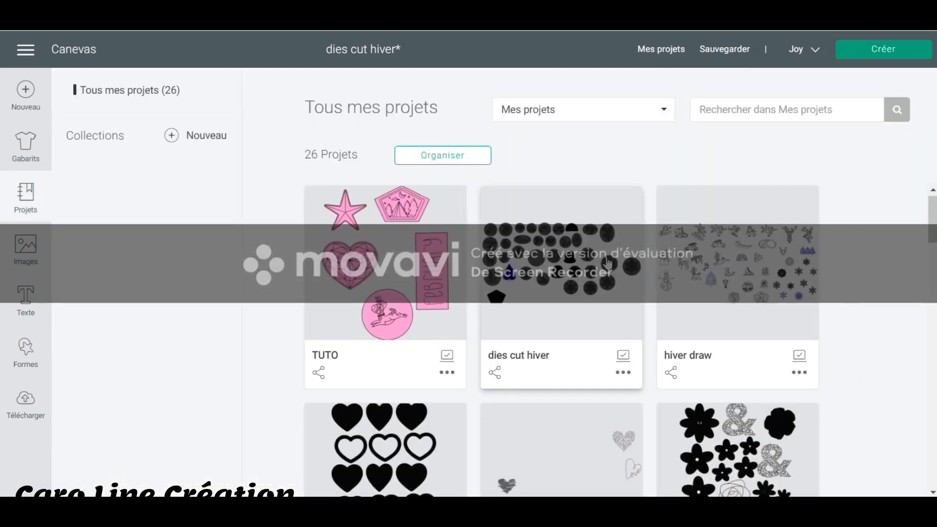
scroll(607, 264, "down", 3)
left_click(396, 311)
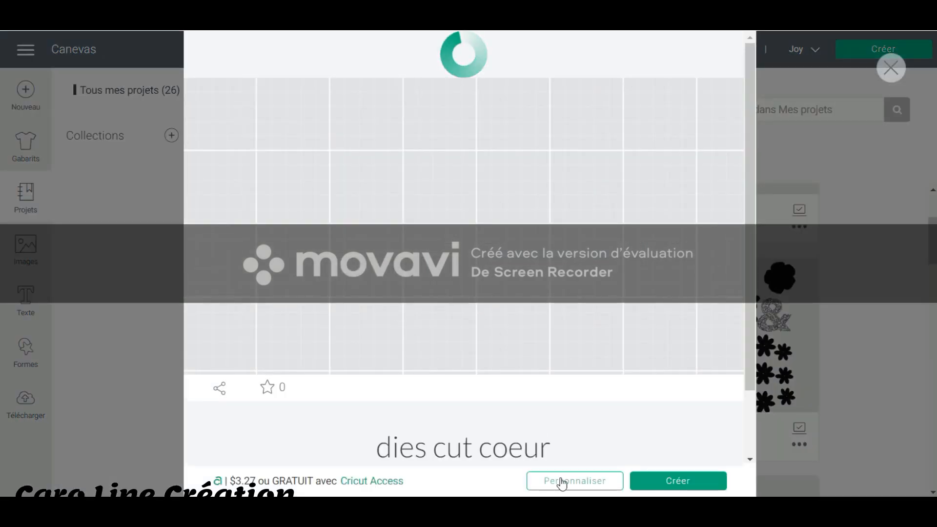
left_click(560, 482)
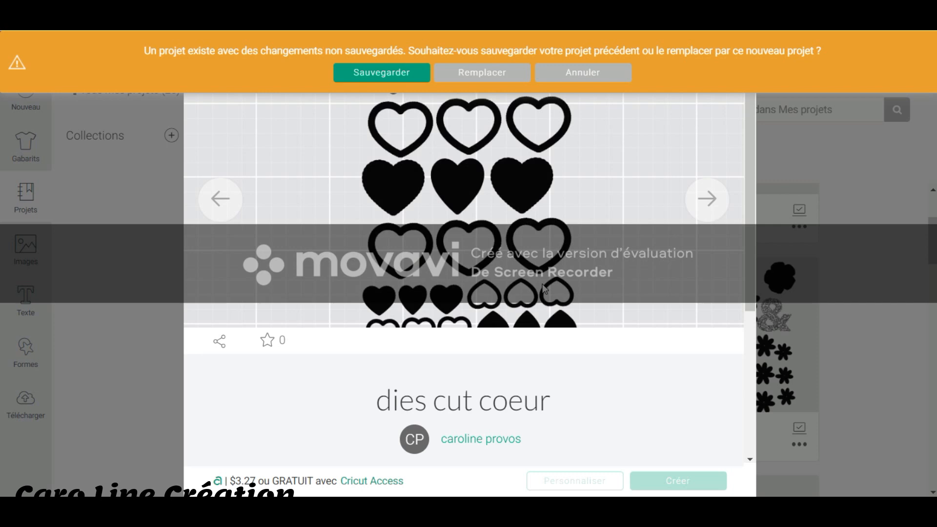
left_click(491, 78)
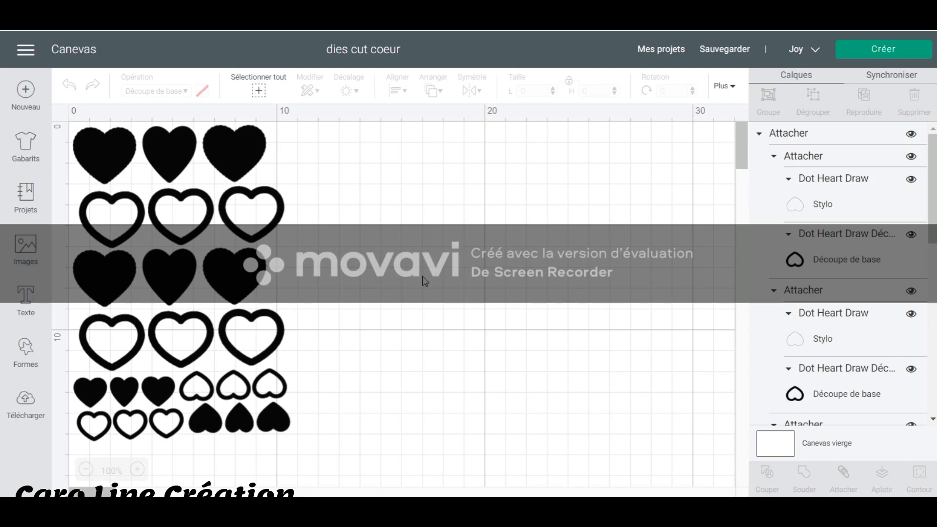
Detach the attached sheet of hearts so each heart can be selected separately.
left_click(278, 345)
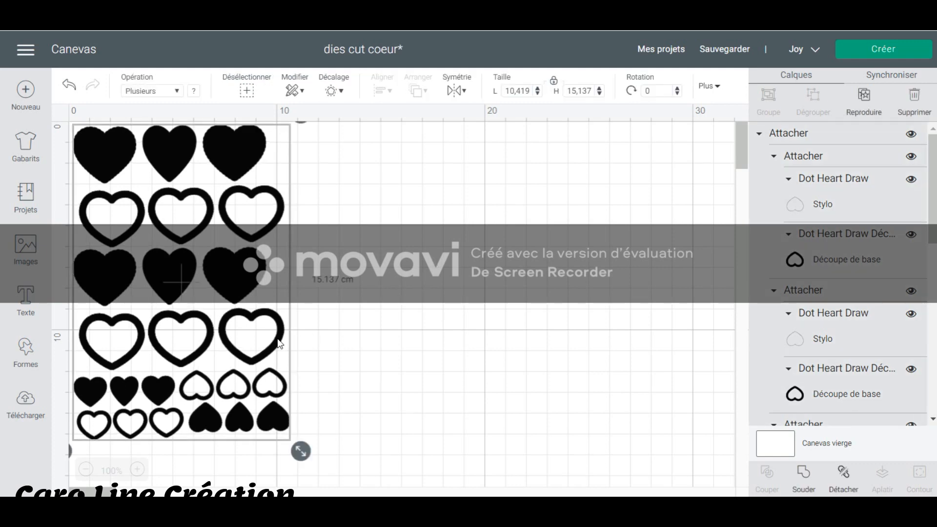
right_click(262, 332)
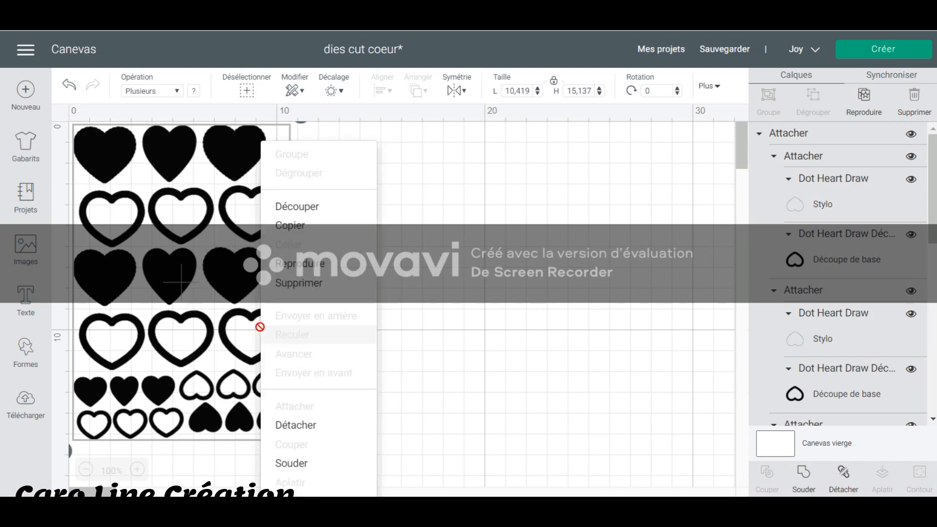
left_click(285, 425)
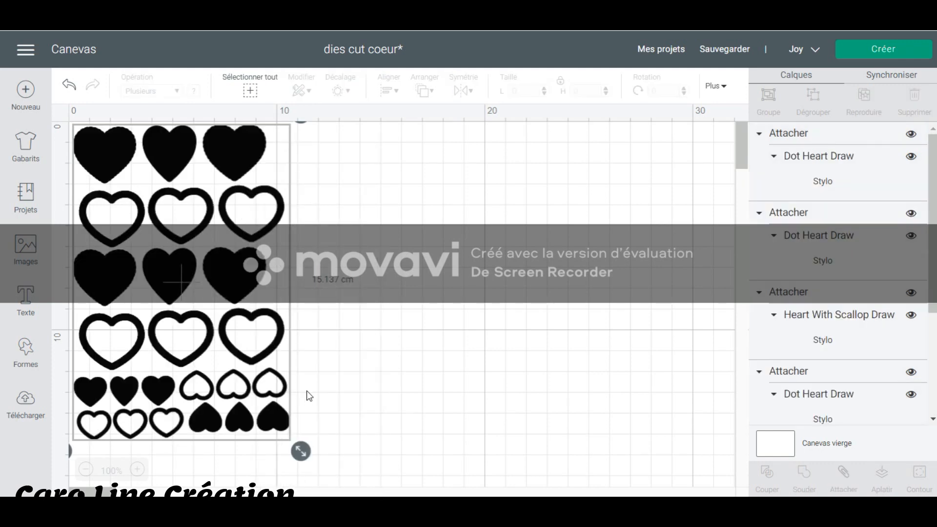
Hide and restore the black cut layer of the third dot heart in the fourth row to view its pen drawing.
left_click(275, 334)
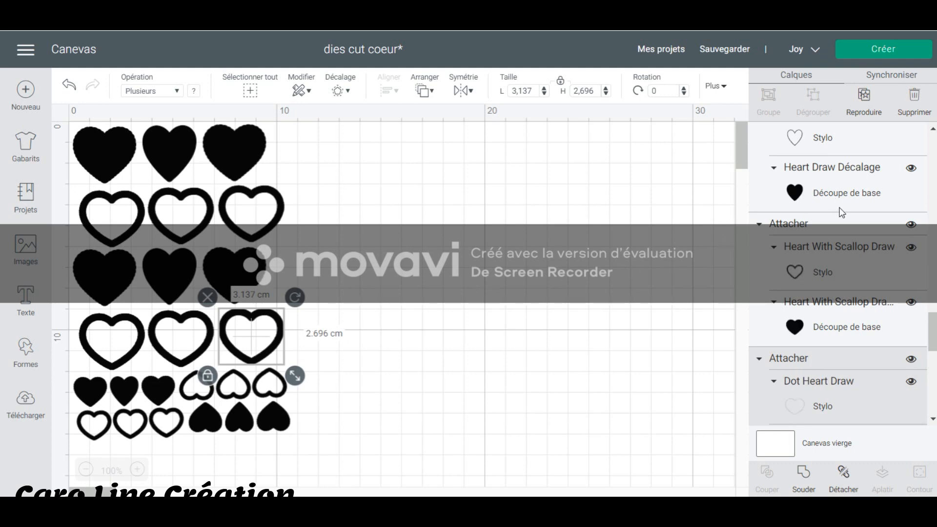
scroll(867, 347, "down", 3)
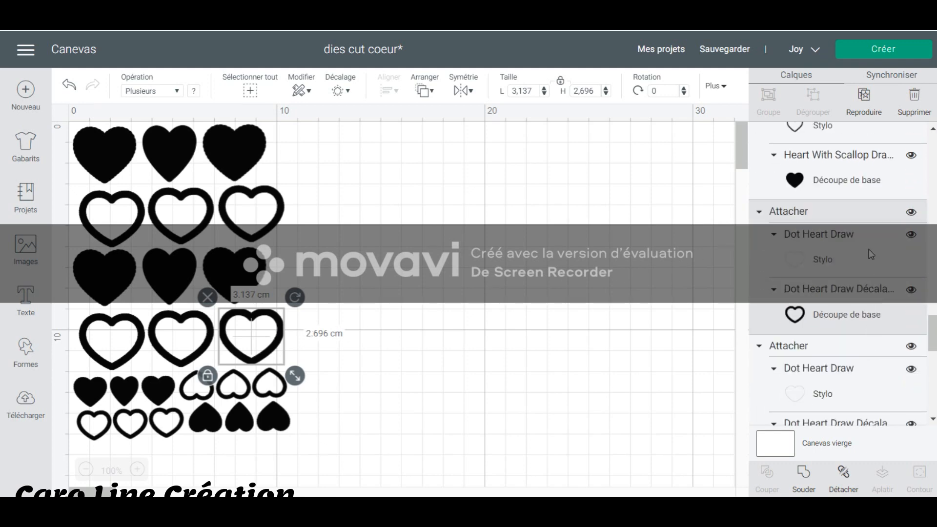
left_click(910, 292)
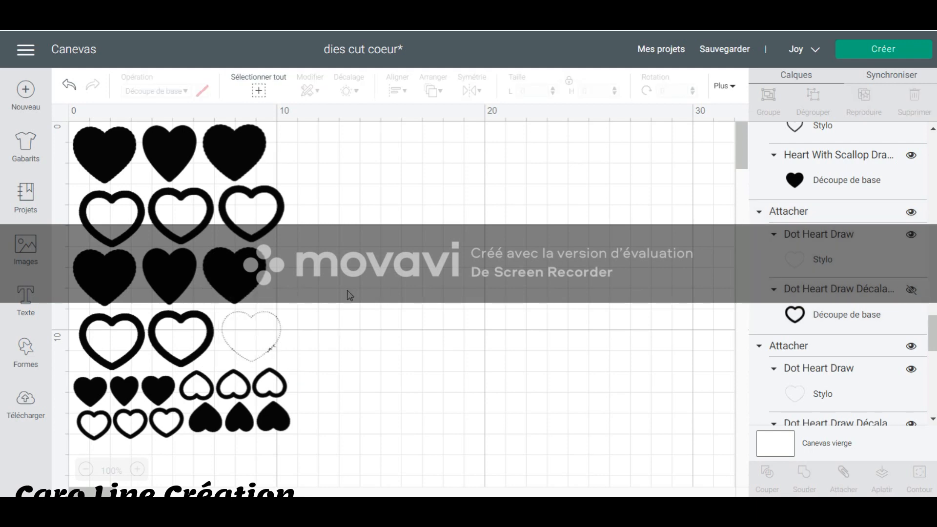
left_click(255, 329)
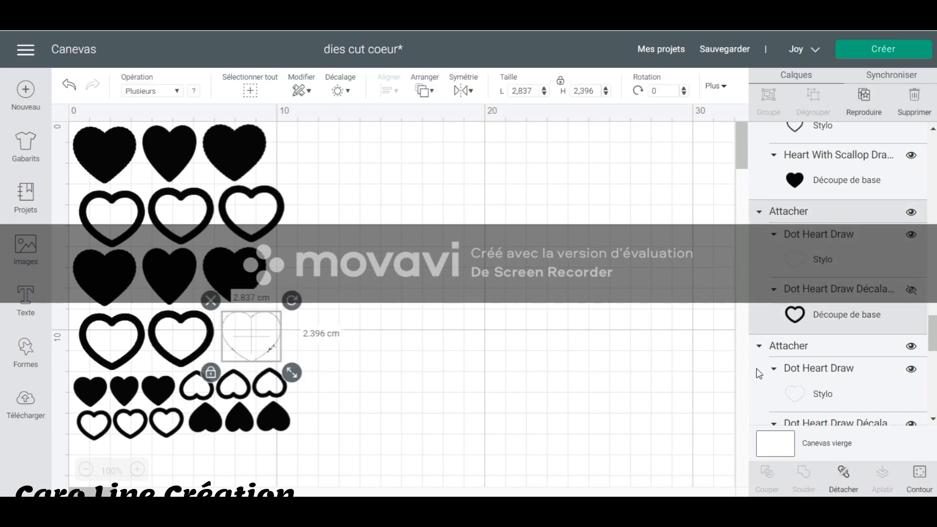
left_click(912, 292)
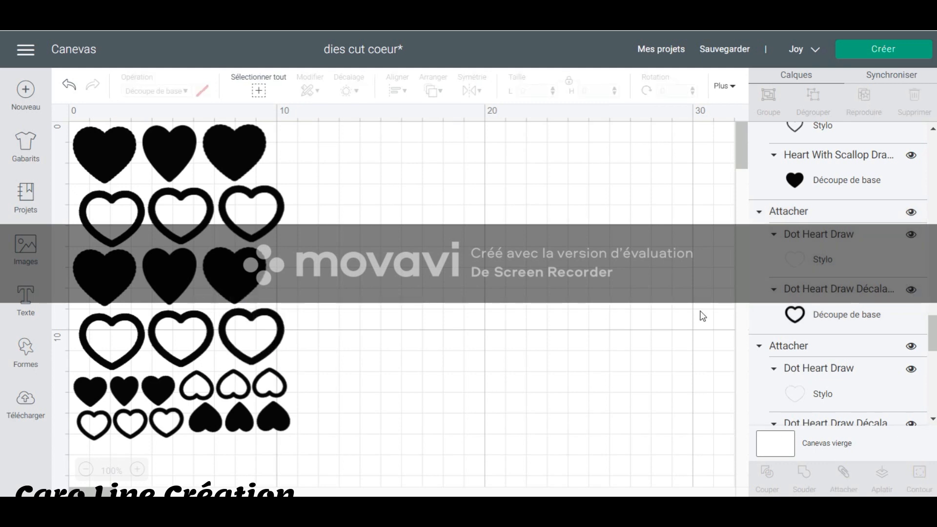
Hide the cut layer of the scalloped heart in the third row and examine its pen drawing at 200% magnification.
left_click(257, 269)
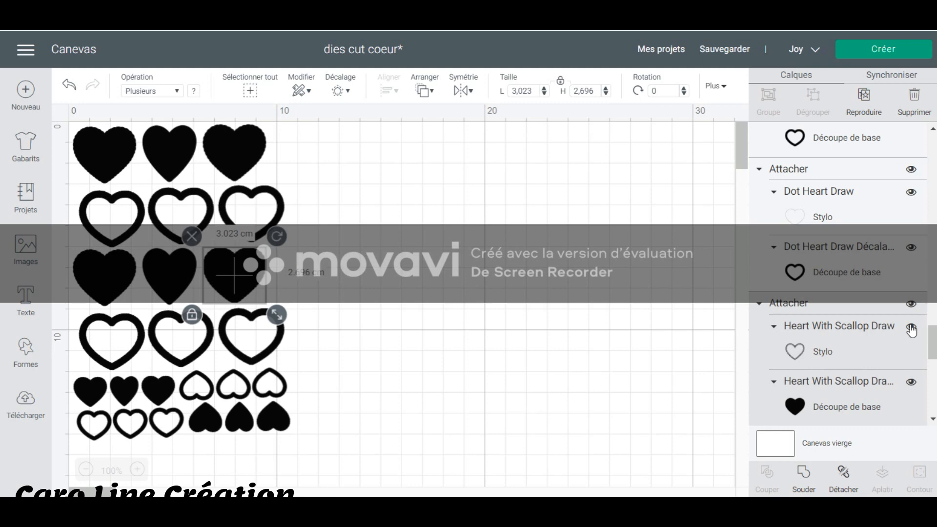
left_click(910, 383)
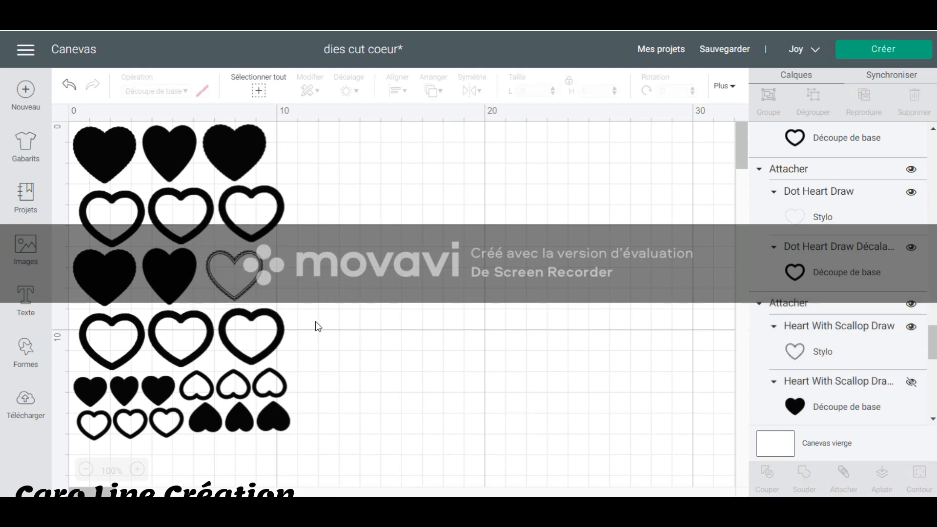
left_click(136, 471)
left_click(136, 471)
left_click(136, 472)
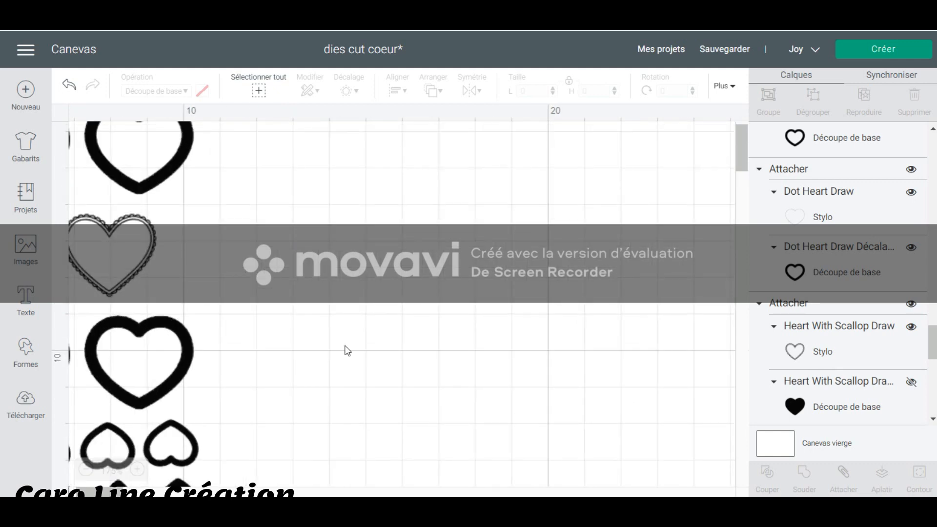
left_click(137, 470)
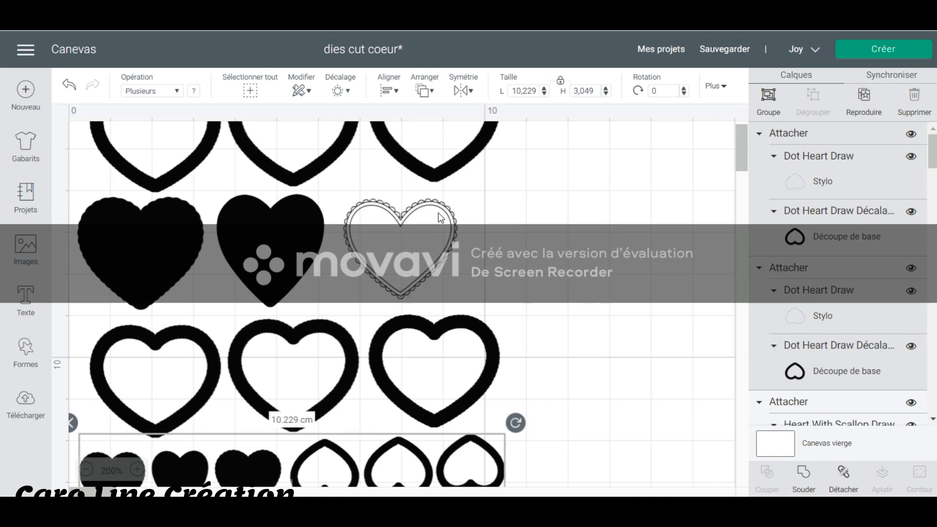
Open the saved project "dies cut fleurs" for customizing, replacing the heart project without saving its changes.
left_click(673, 51)
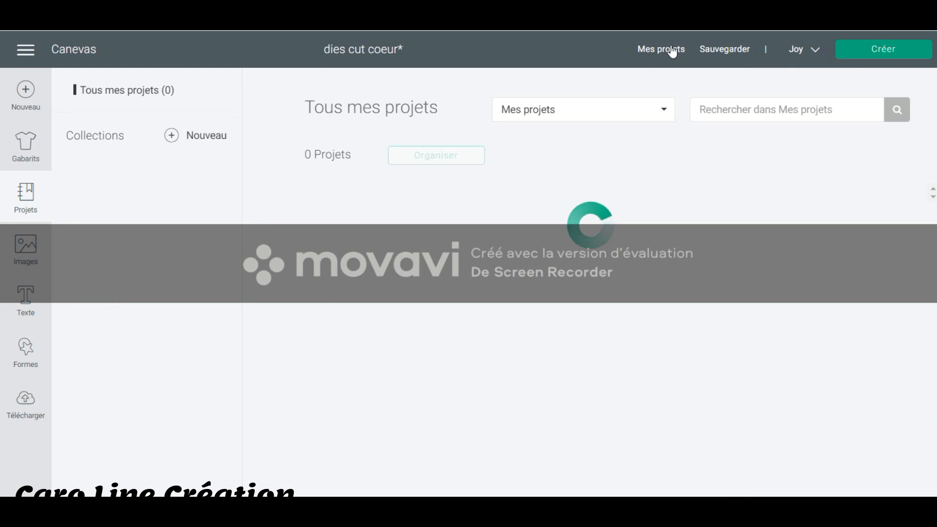
scroll(869, 284, "down", 2)
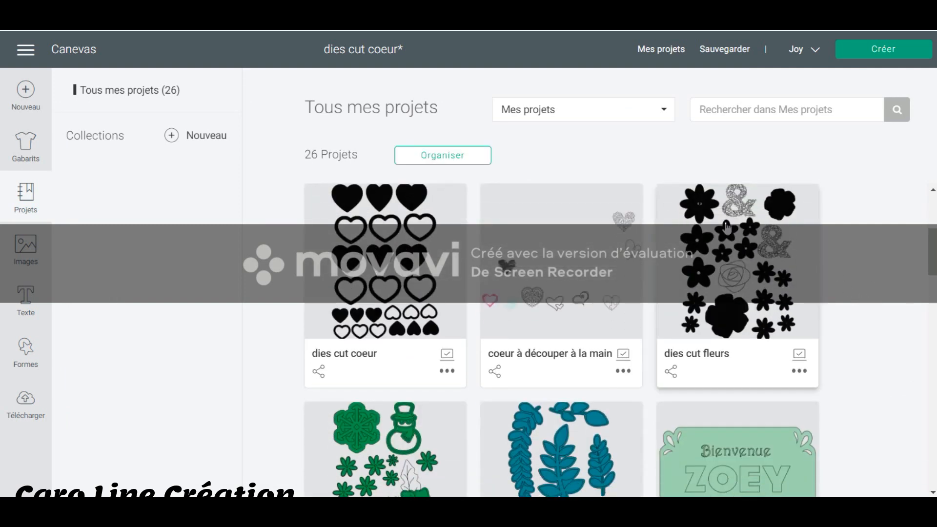
left_click(752, 264)
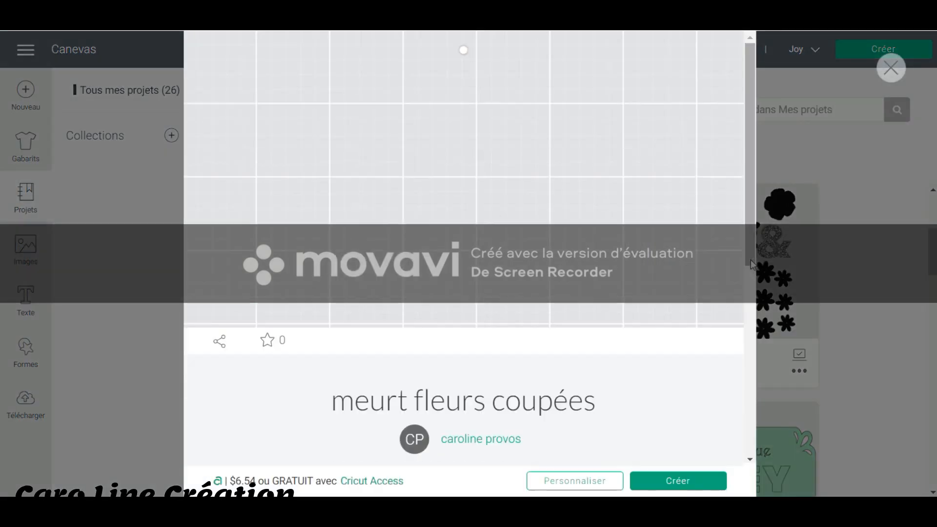
left_click(585, 484)
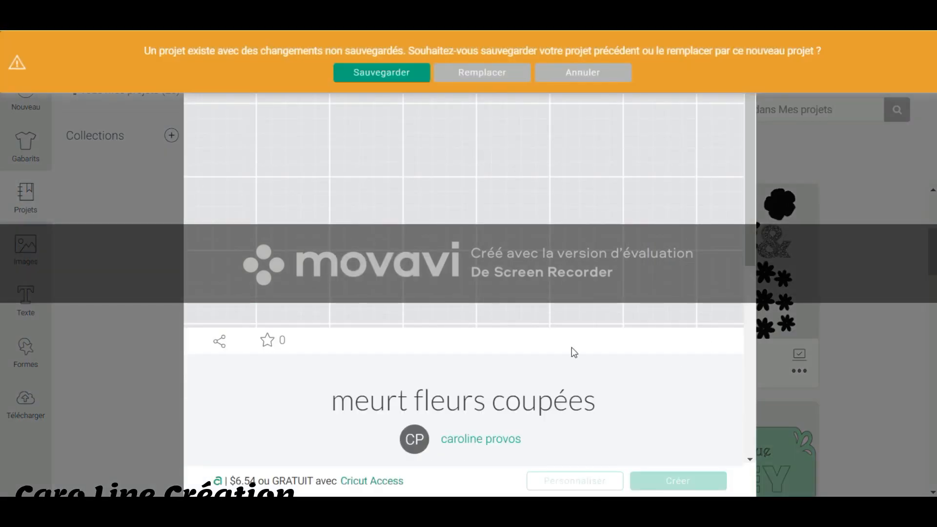
left_click(495, 74)
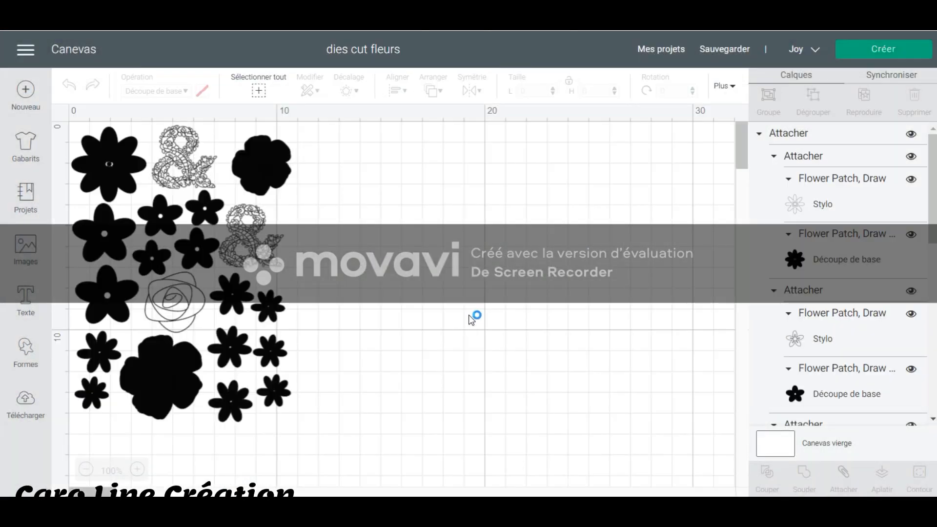
Detach the attached sheet of flowers so each flower can be selected separately.
left_click(160, 385)
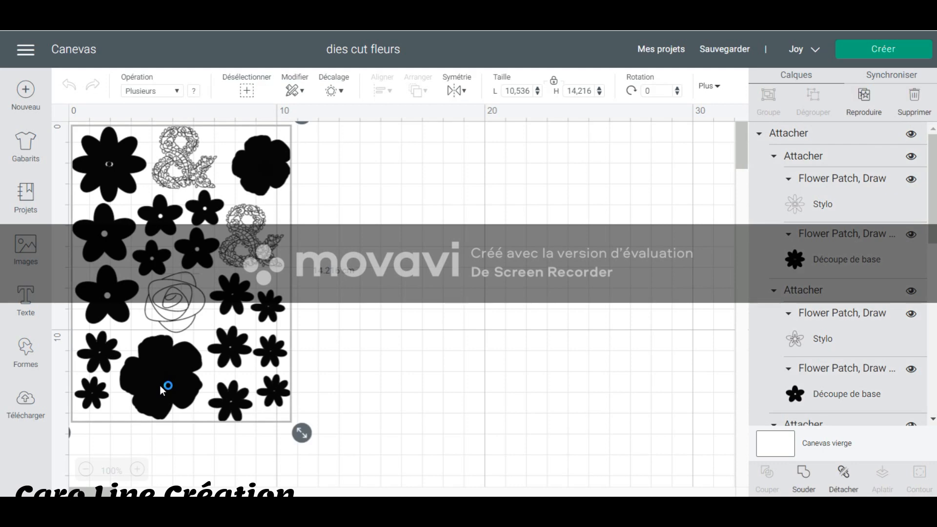
right_click(159, 385)
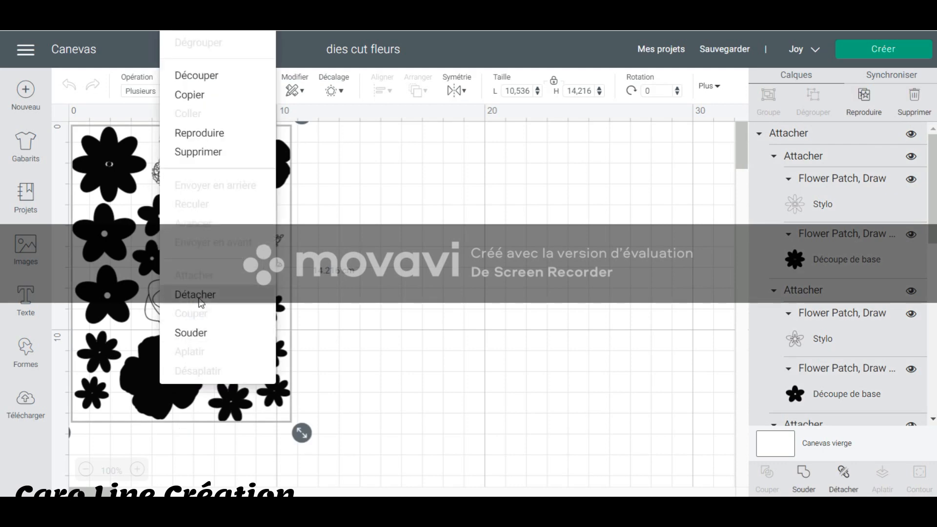
left_click(200, 295)
Hide the large Aubrieta flower's cut layer to view its pen drawing, and inspect the rose and ampersand pen images.
left_click(158, 386)
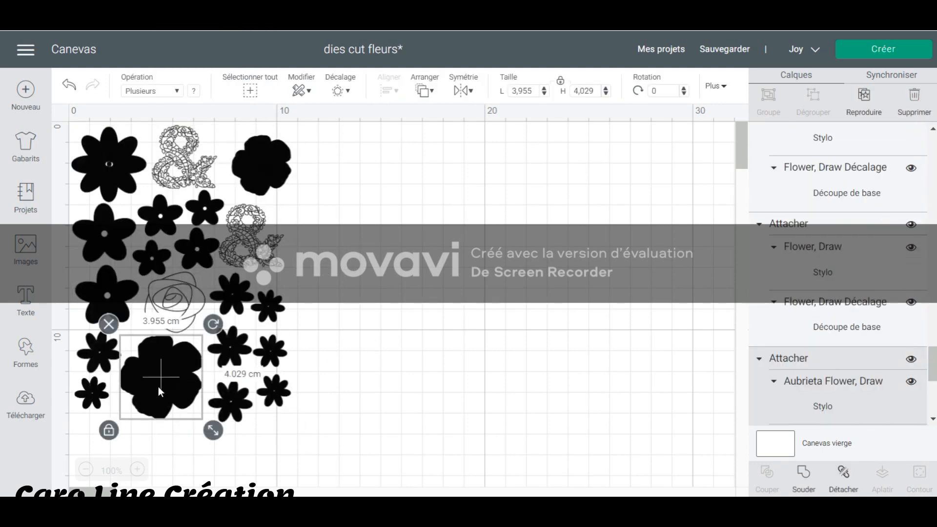
scroll(886, 368, "down", 3)
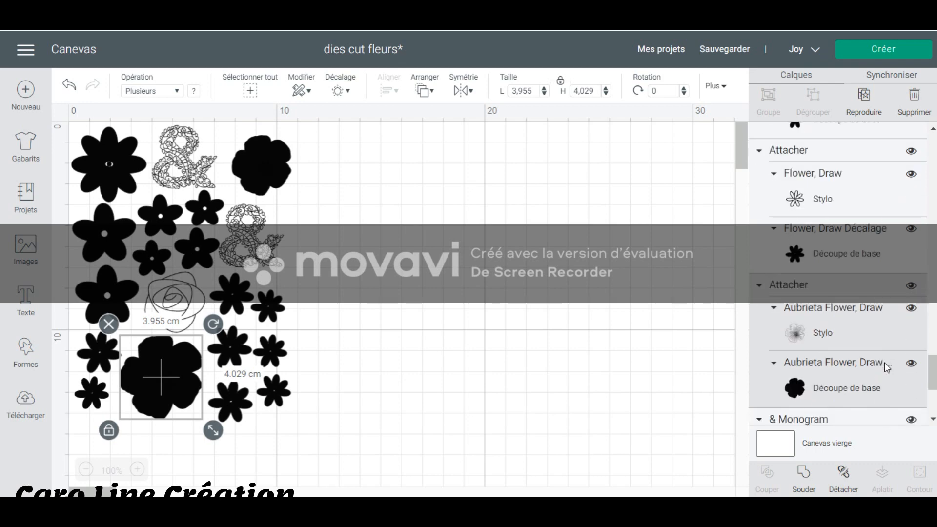
left_click(911, 363)
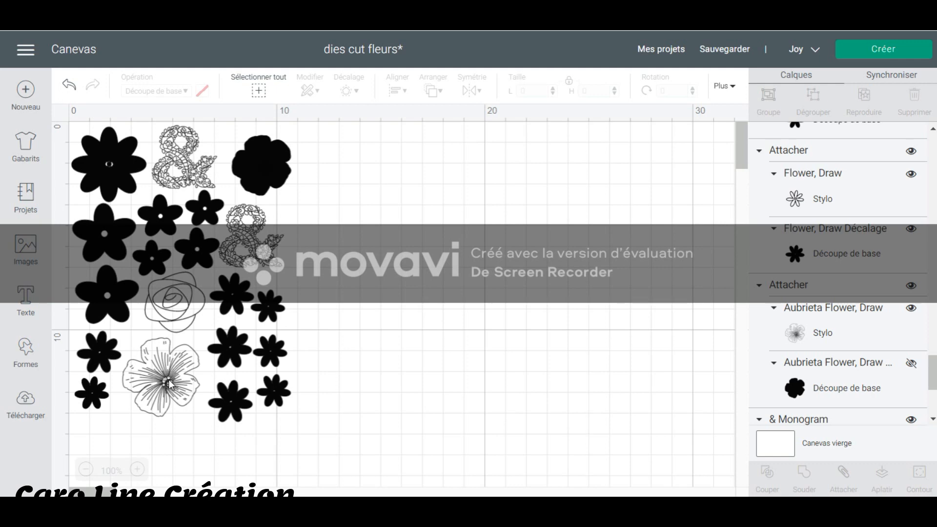
left_click(188, 304)
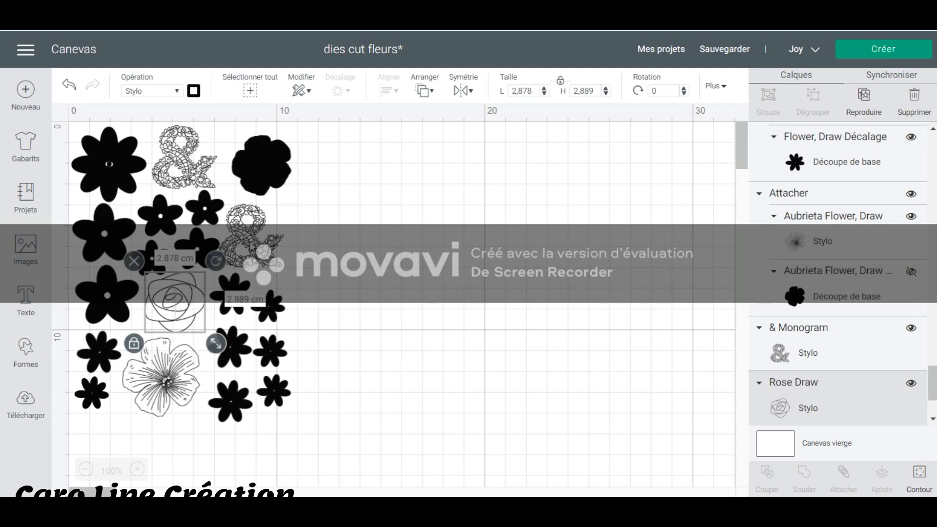
left_click(252, 247)
left_click(171, 169)
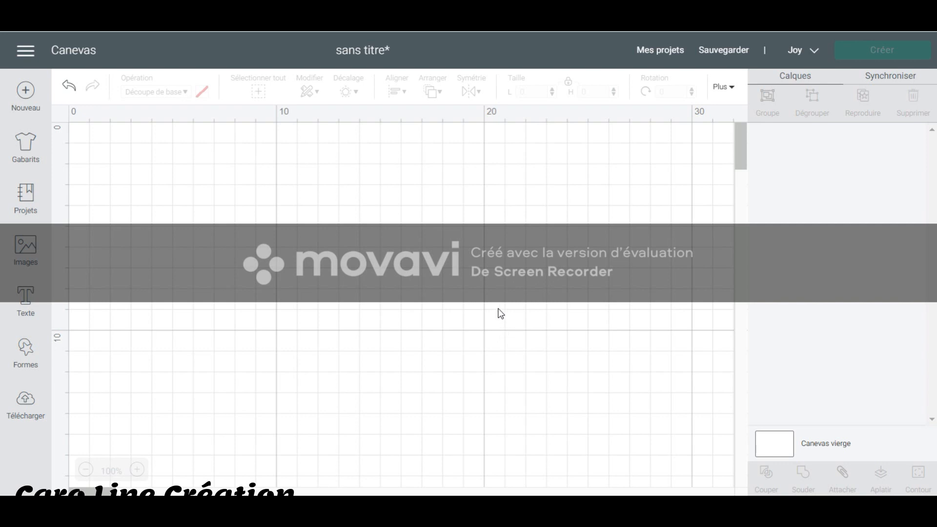
Start a new image upload and choose the red heart picture from the computer.
left_click(27, 246)
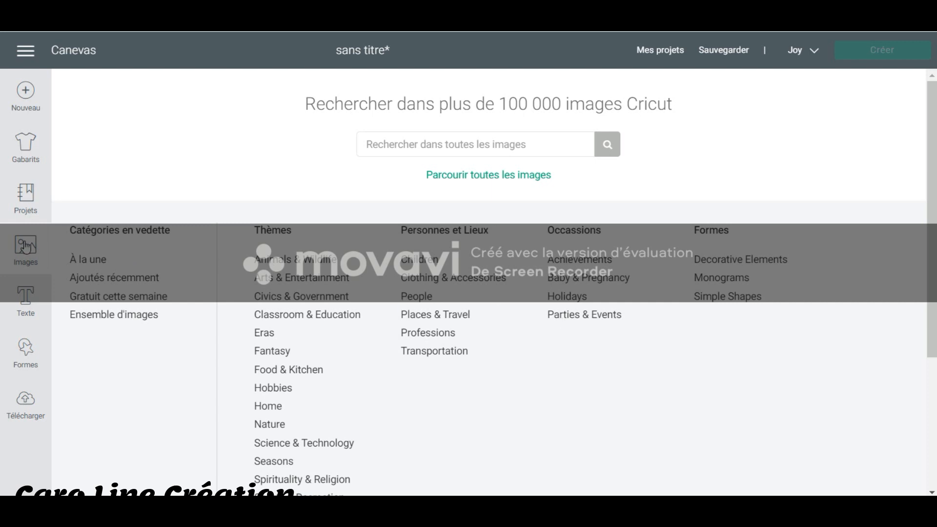
left_click(26, 402)
scroll(361, 351, "down", 1)
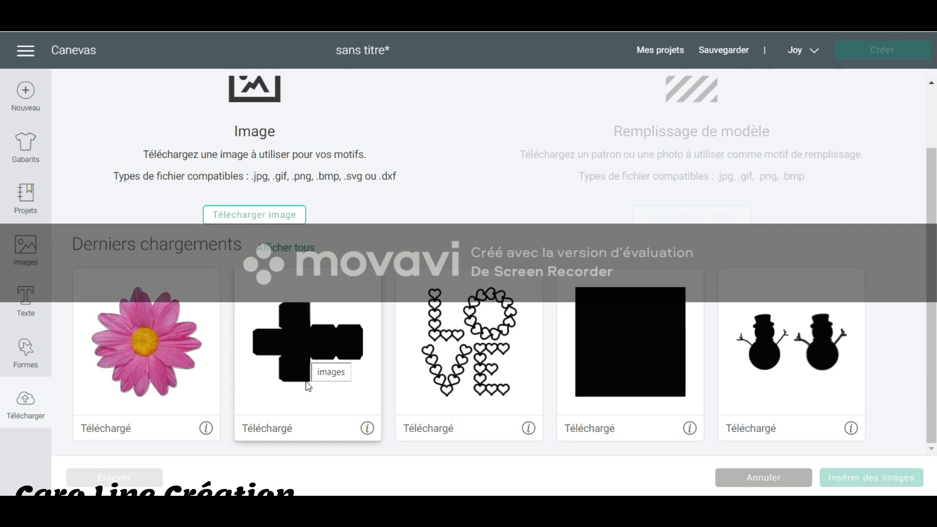
left_click(260, 216)
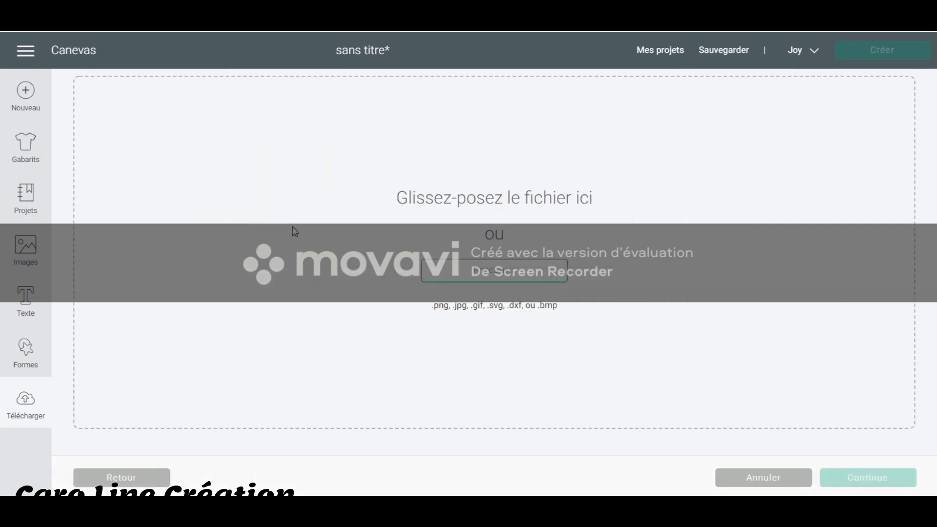
left_click(485, 272)
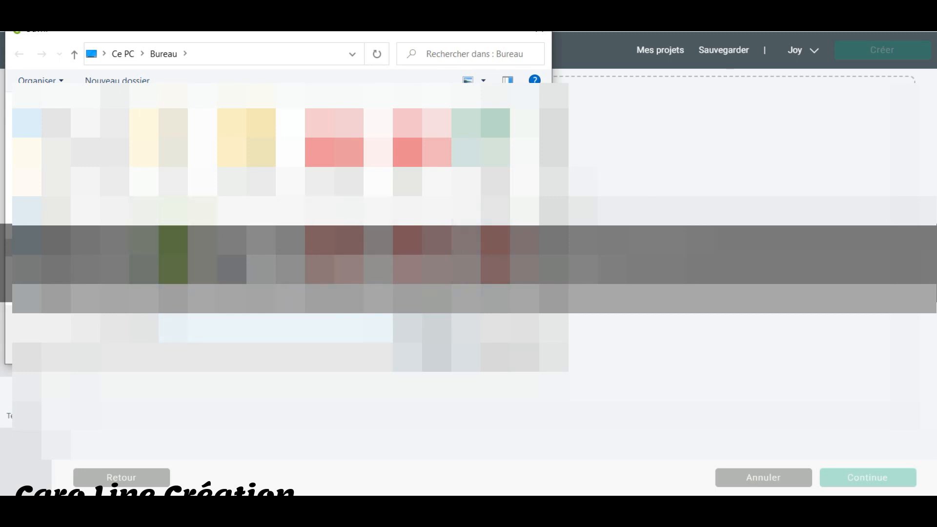
scroll(346, 244, "down", 4)
double_click(416, 147)
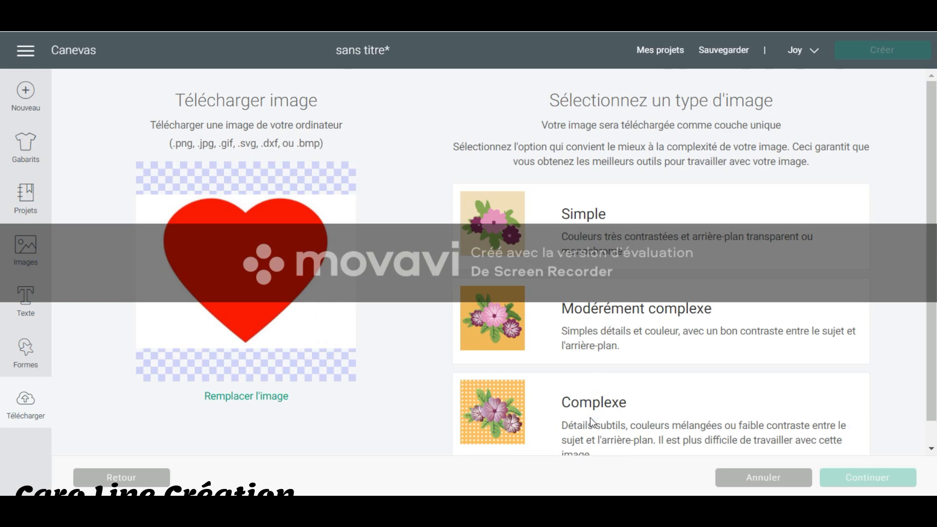
Classify the heart picture as "Modérément complexe" and erase the white background around the heart.
left_click(570, 247)
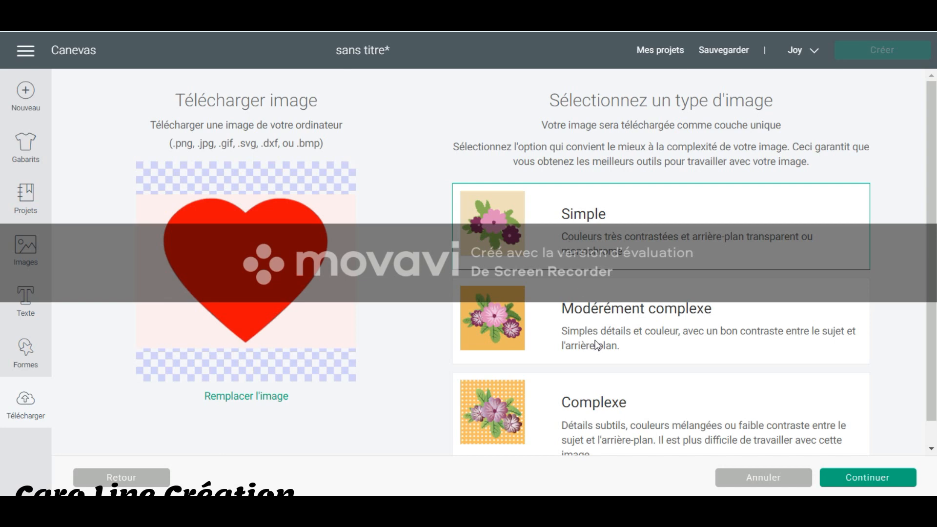
left_click(601, 326)
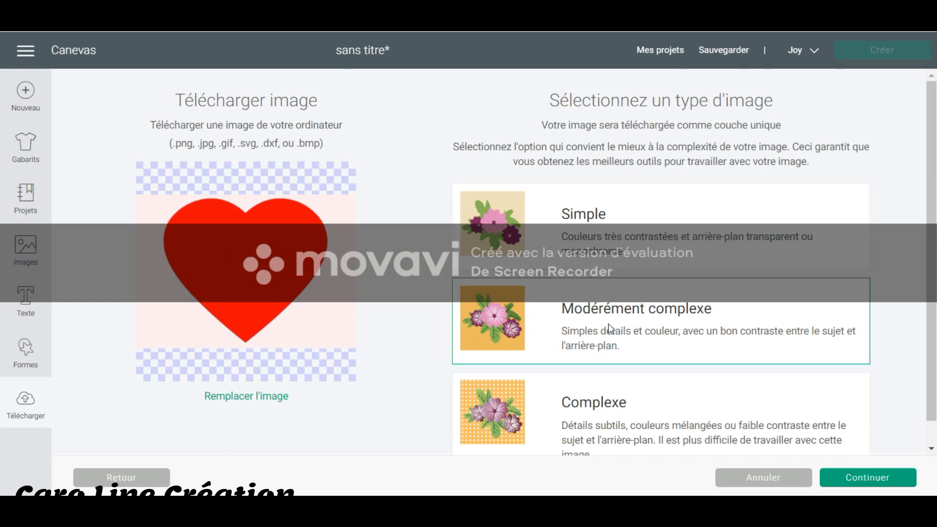
left_click(898, 482)
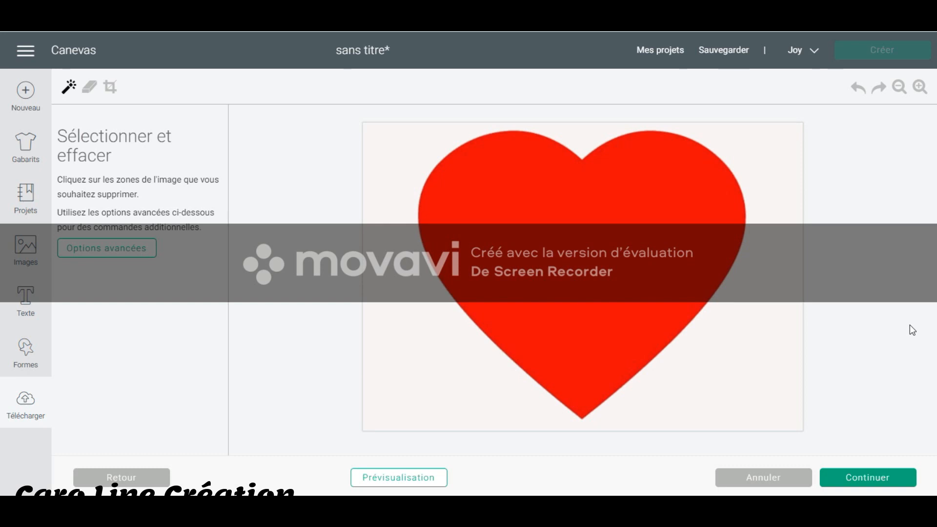
left_click(760, 338)
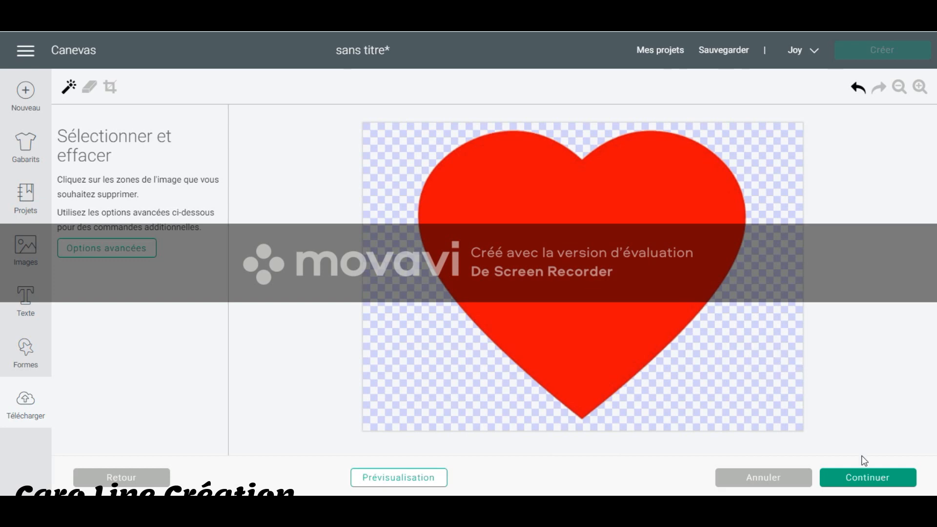
left_click(868, 479)
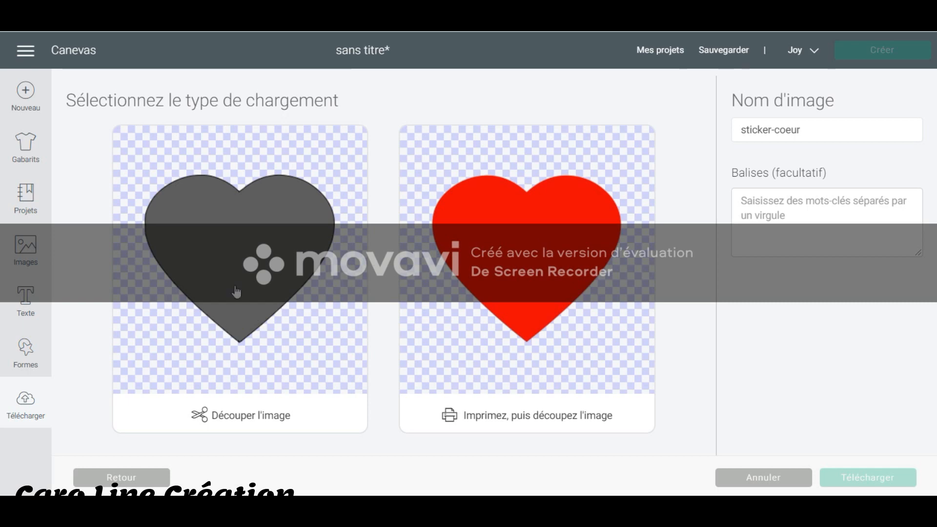
Save the heart as a cut image under the name "sticker-coeur", leaving its tags empty.
left_click(248, 240)
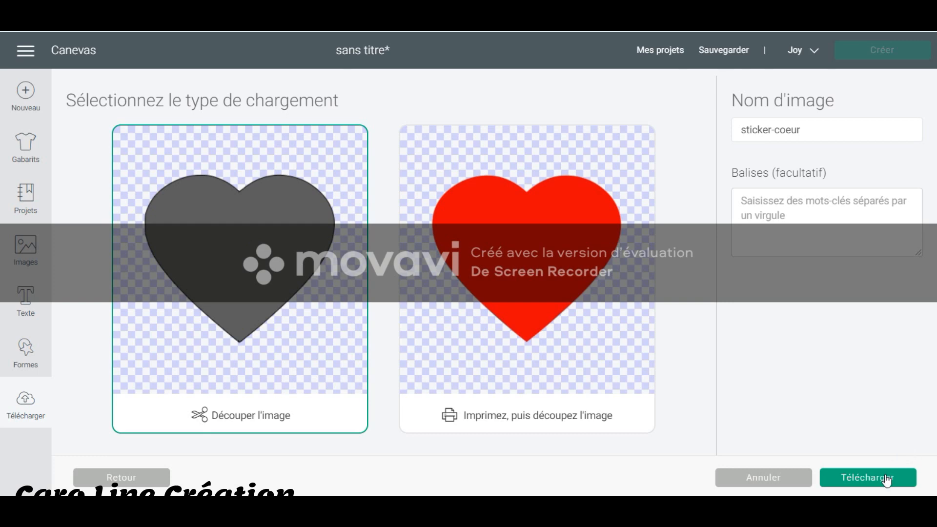
left_click(805, 220)
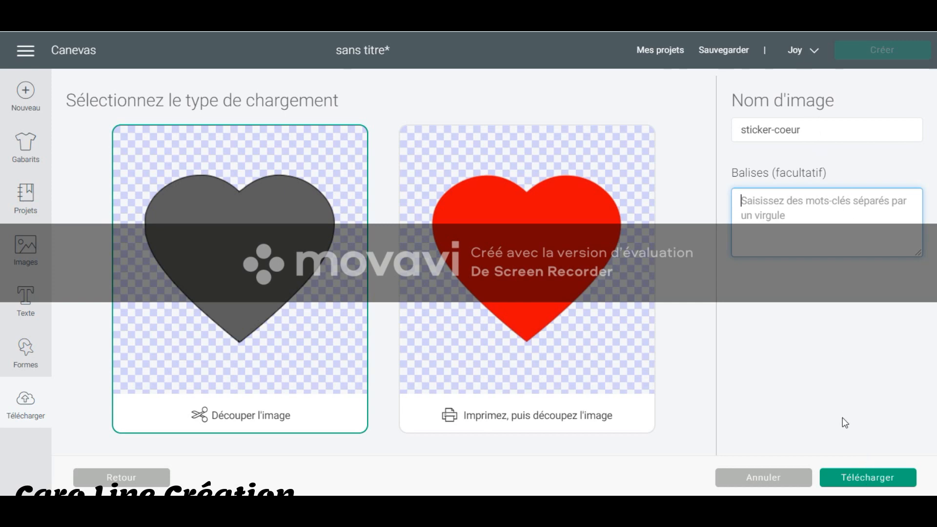
left_click(879, 485)
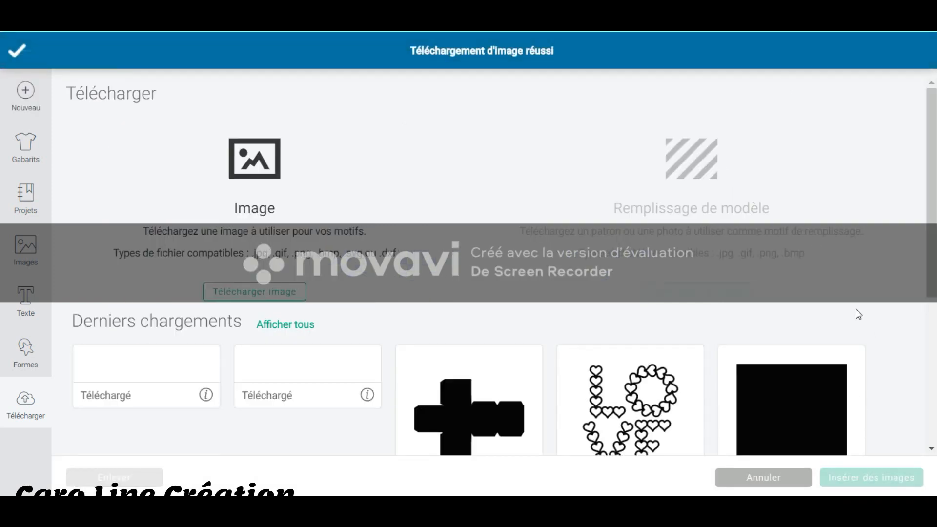
Insert the uploaded heart from the recent uploads onto the canvas.
scroll(423, 315, "down", 3)
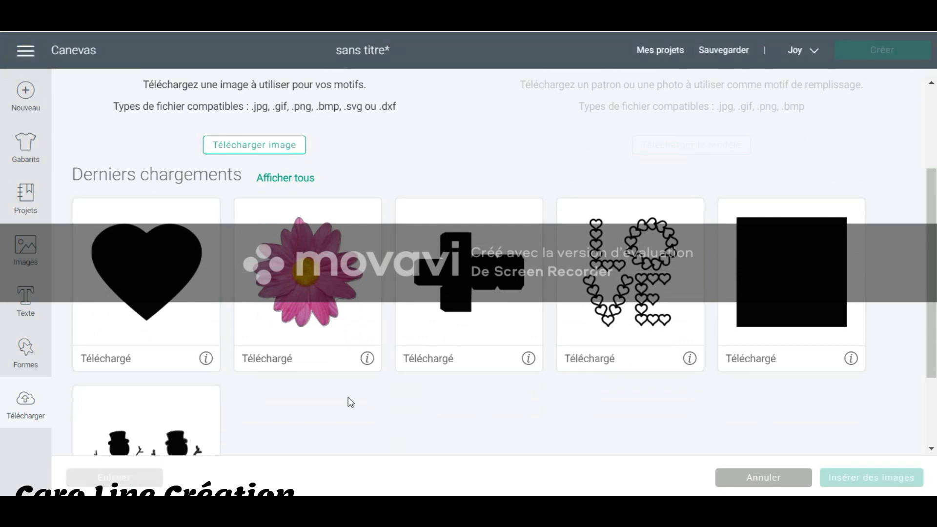
left_click(129, 280)
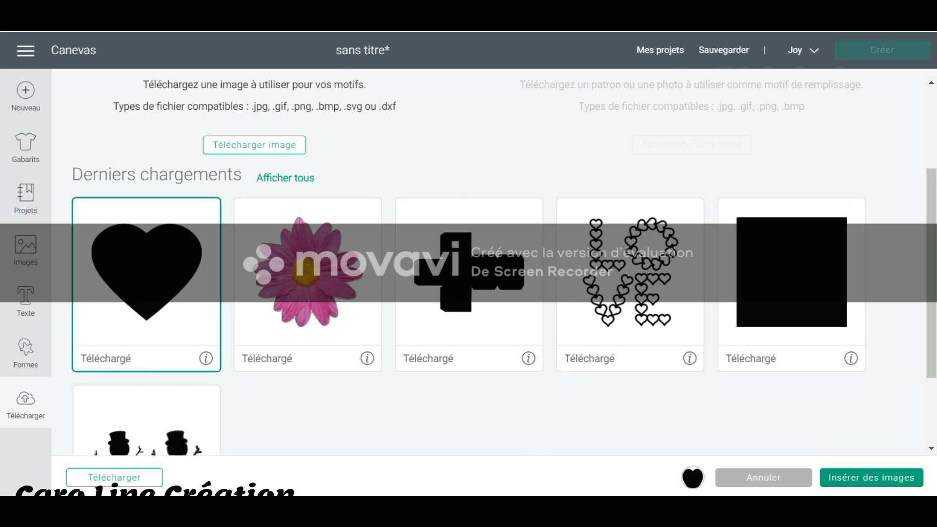
left_click(872, 478)
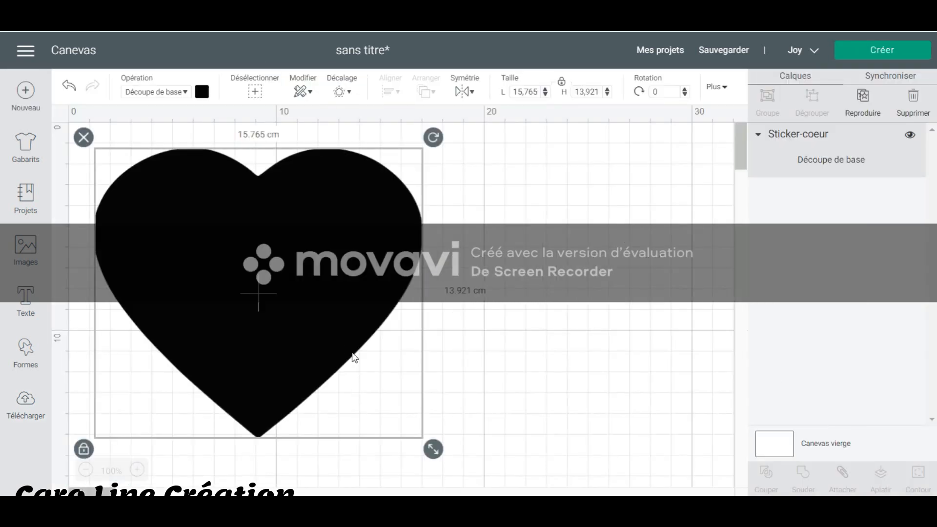
Switch the heart's operation to pen drawing (Stylo), and remove the heart from the canvas.
left_click(186, 93)
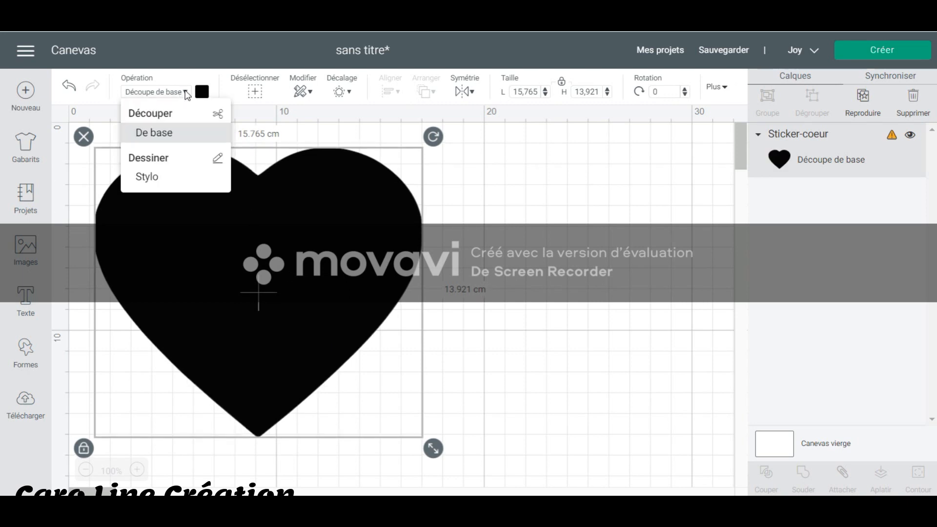
left_click(149, 178)
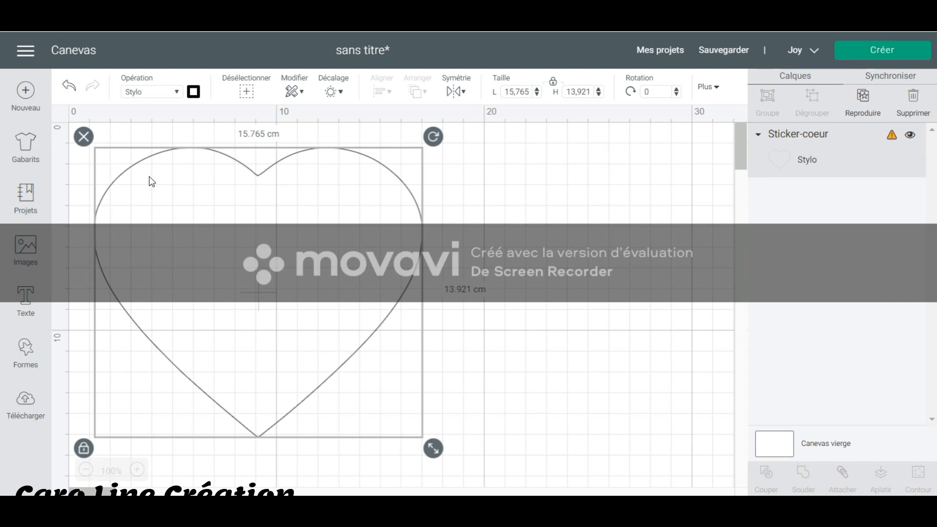
left_click(84, 137)
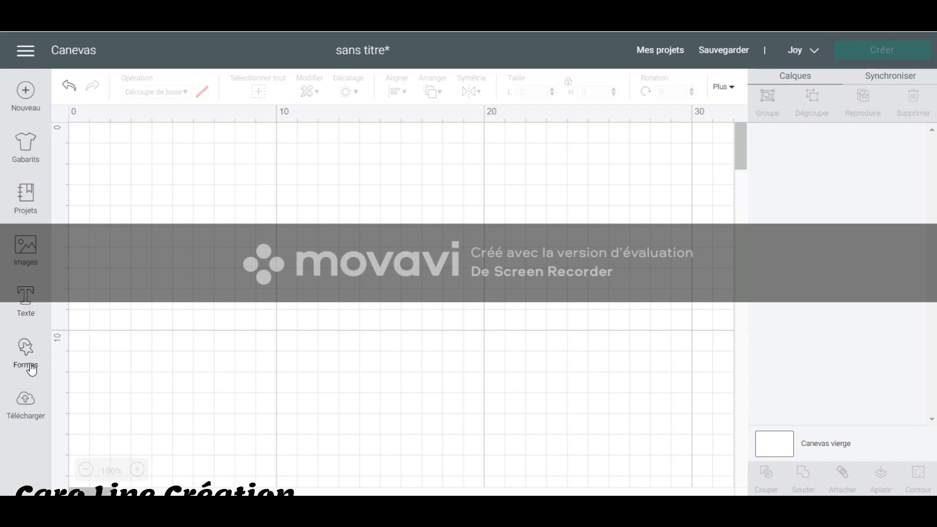
Start another image upload and choose the pink flower picture from the computer.
left_click(27, 408)
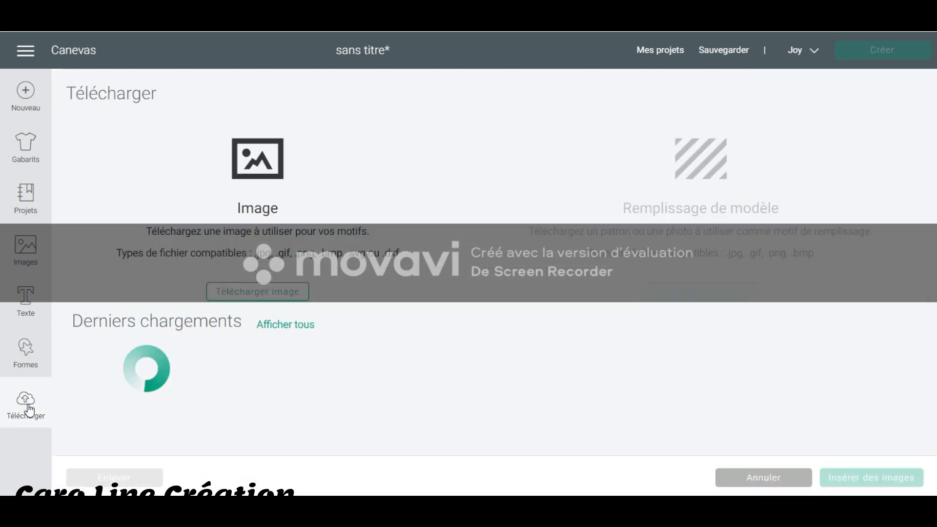
left_click(263, 293)
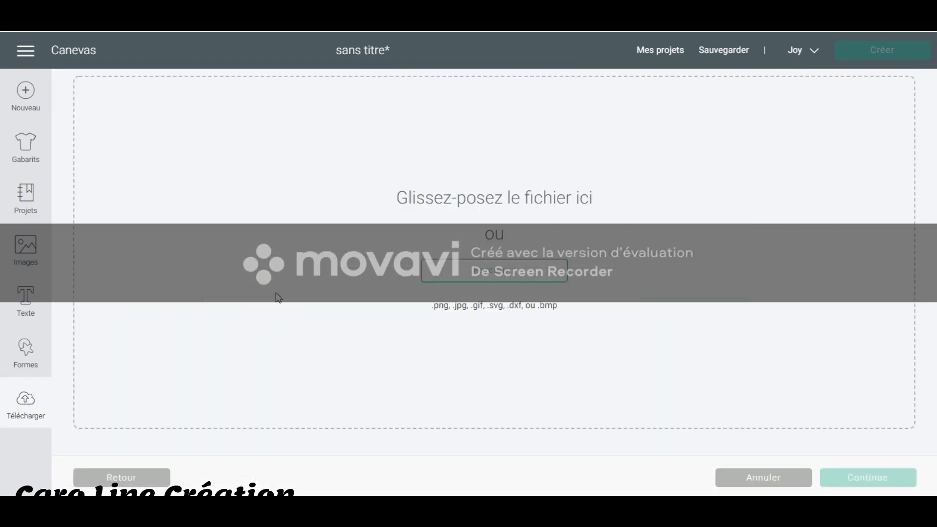
left_click(554, 269)
scroll(498, 249, "down", 5)
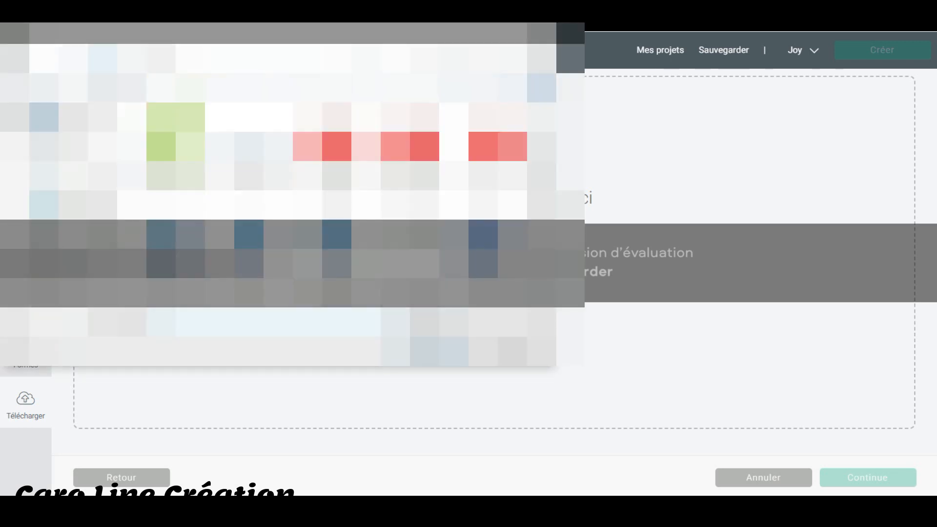
double_click(498, 253)
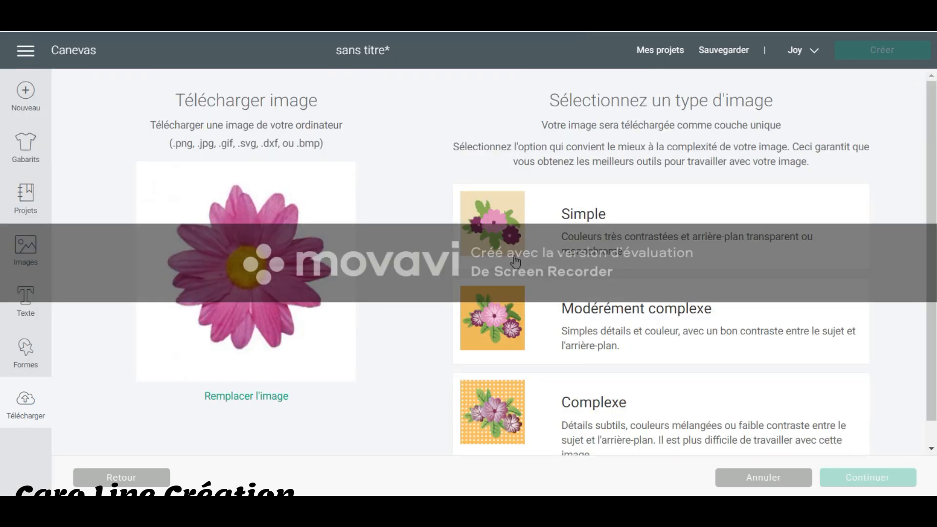
Classify the flower picture as "Complexe" and erase the white background around its petals.
left_click(605, 416)
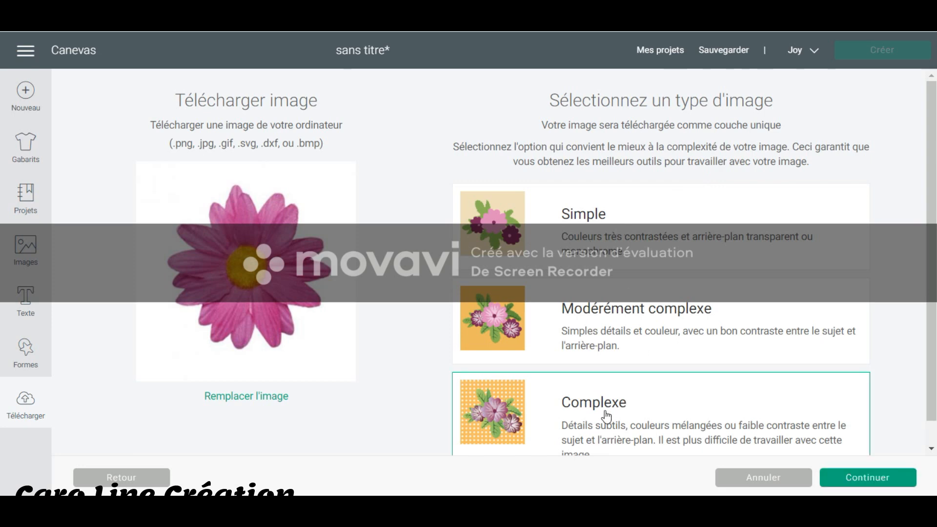
left_click(850, 481)
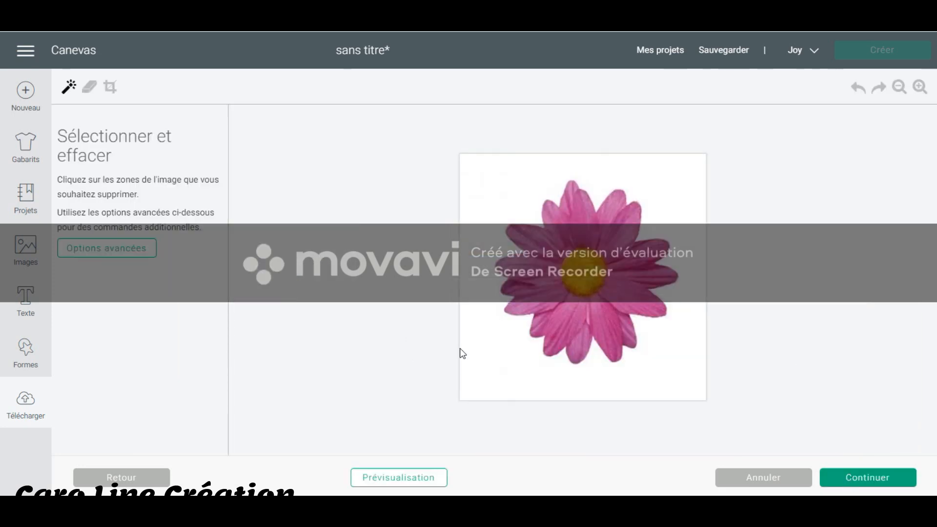
left_click(496, 363)
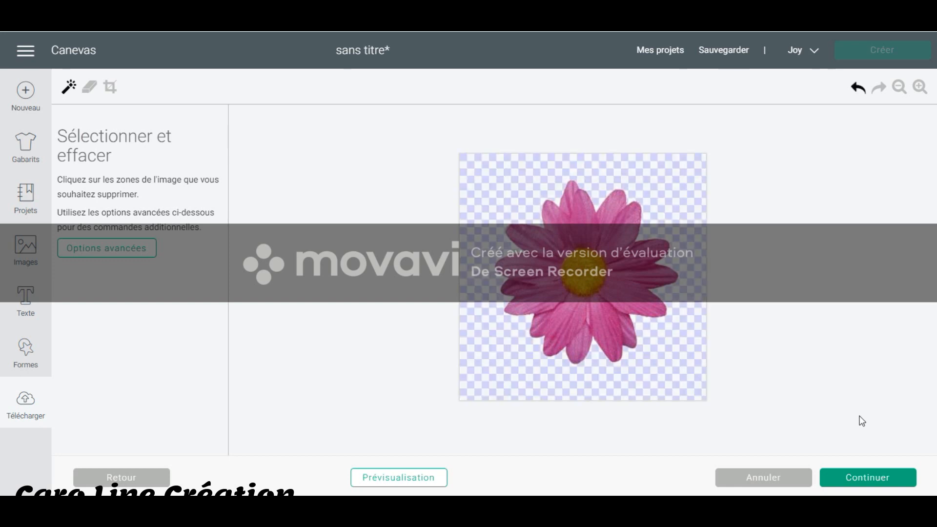
left_click(869, 476)
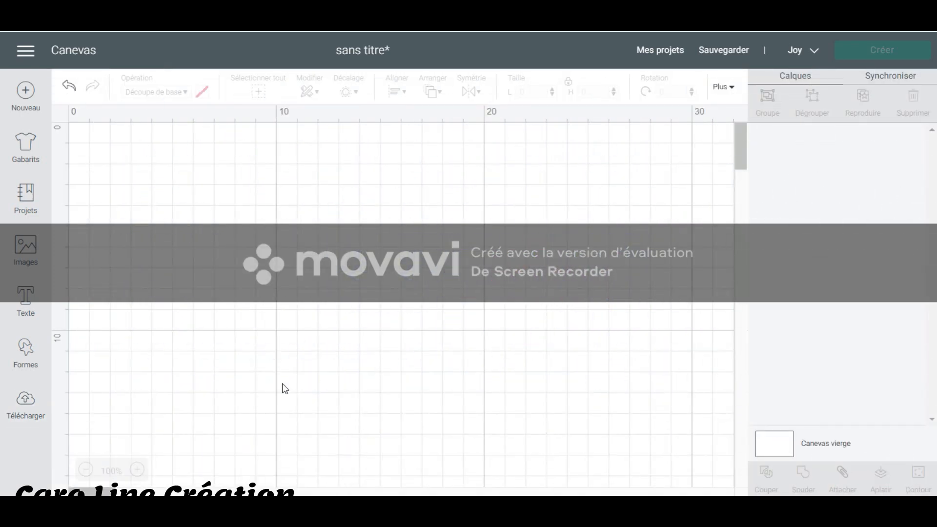
Start another image upload and choose the floral wreath picture from the computer.
left_click(29, 415)
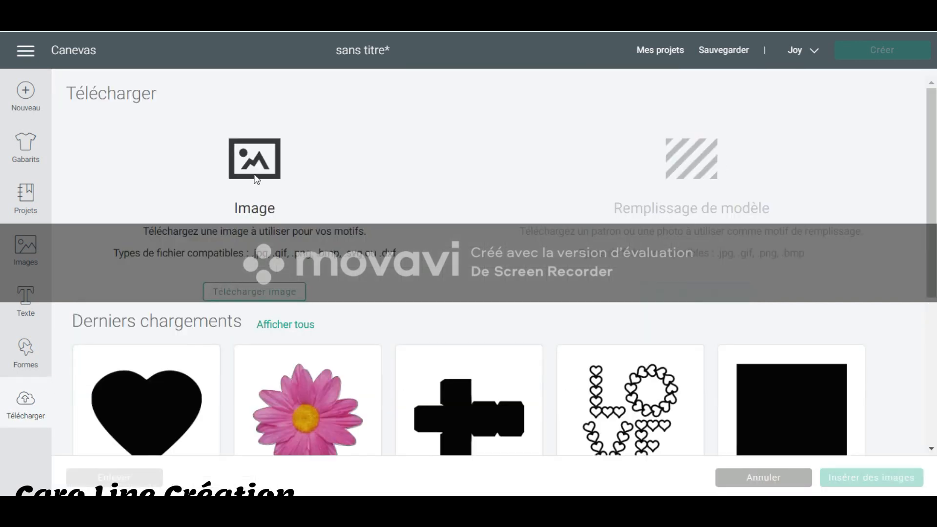
left_click(274, 292)
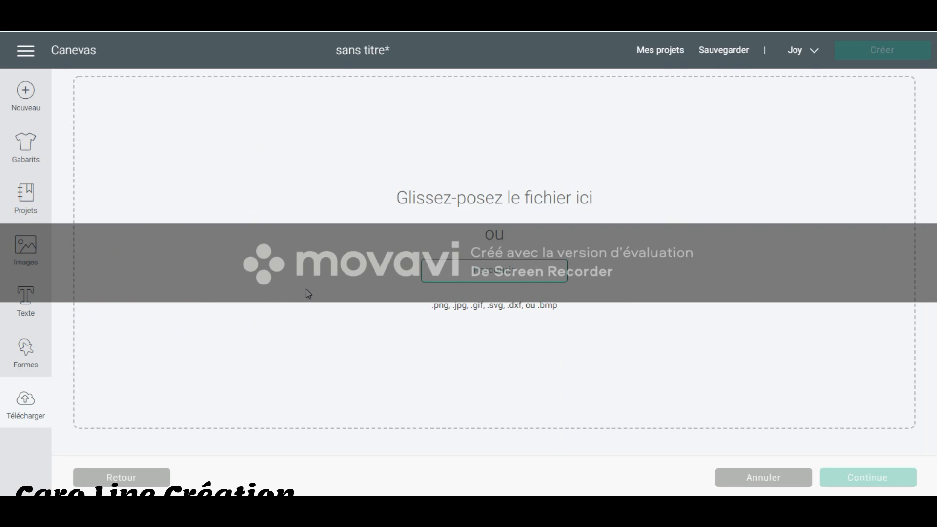
left_click(442, 272)
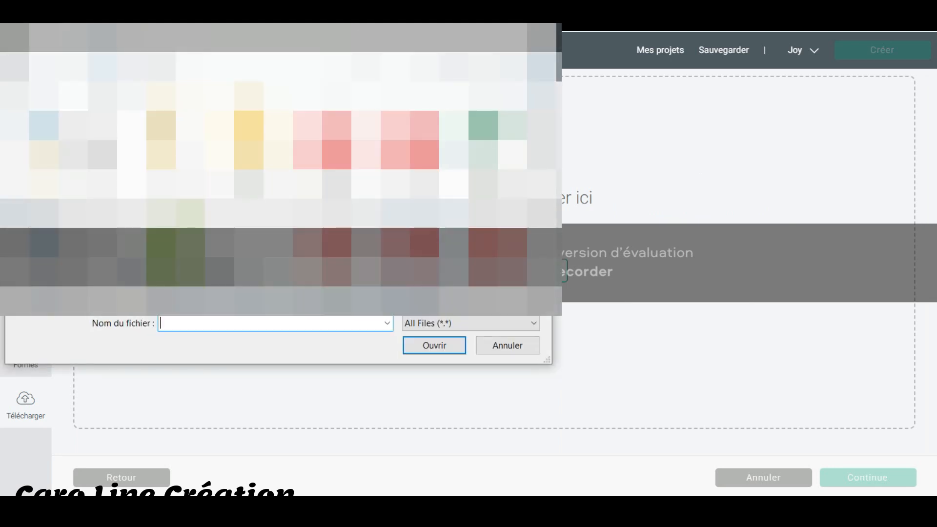
scroll(442, 264, "down", 2)
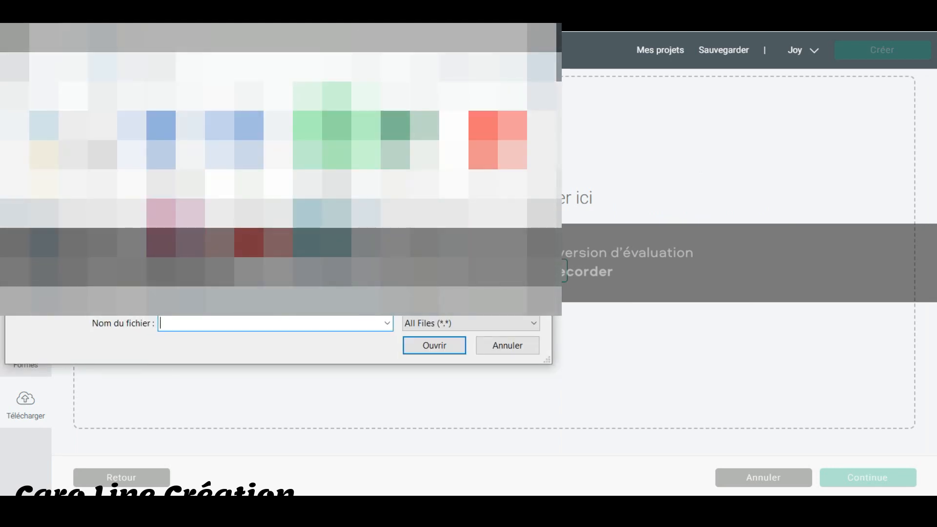
scroll(441, 264, "up", 1)
double_click(322, 239)
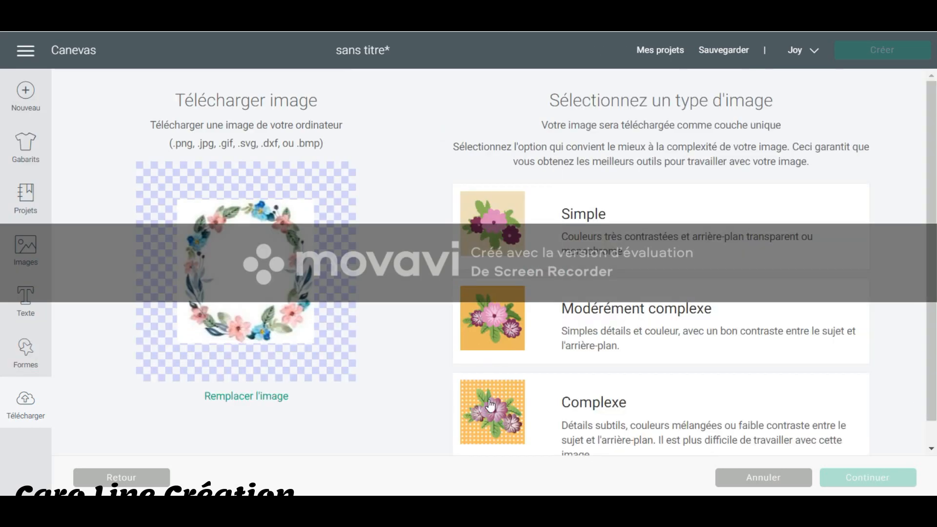
Classify the wreath picture as "Complexe", erase the white background inside and around it, and abandon the upload at the image type choice.
left_click(504, 412)
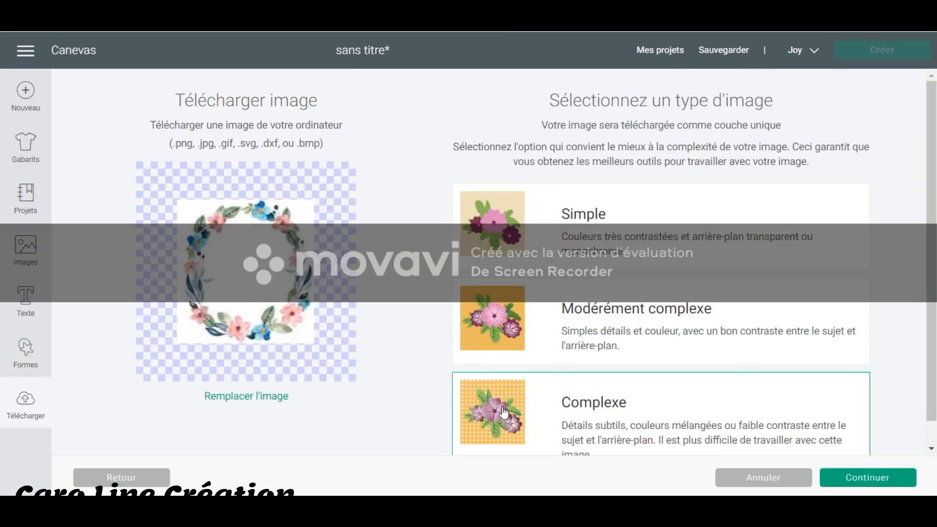
left_click(883, 477)
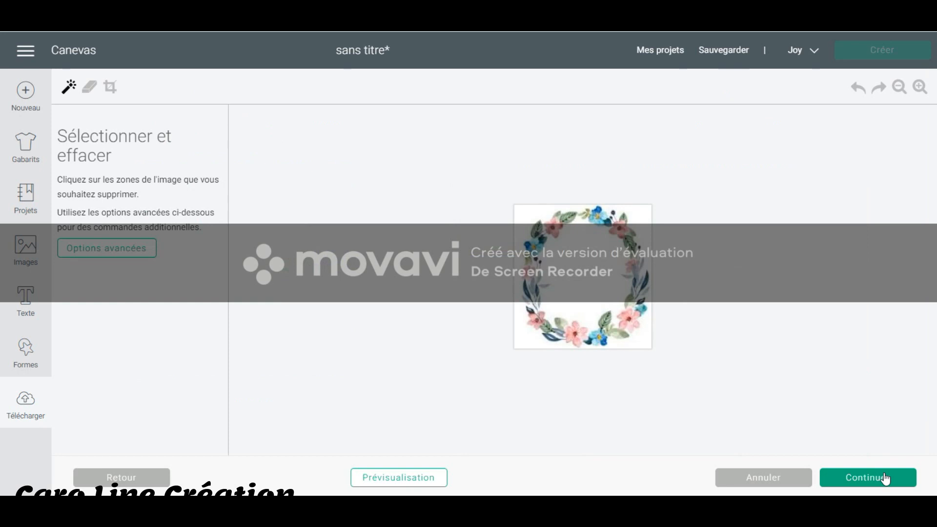
left_click(577, 272)
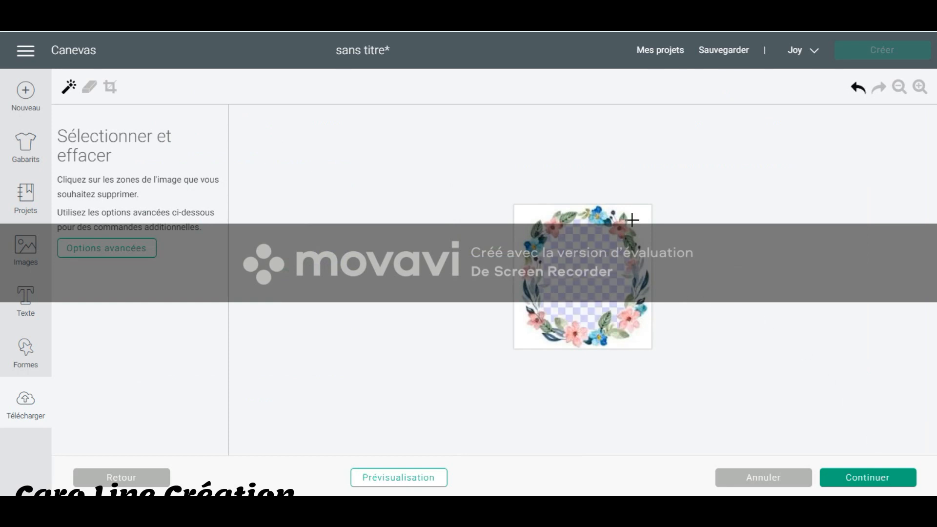
left_click(644, 211)
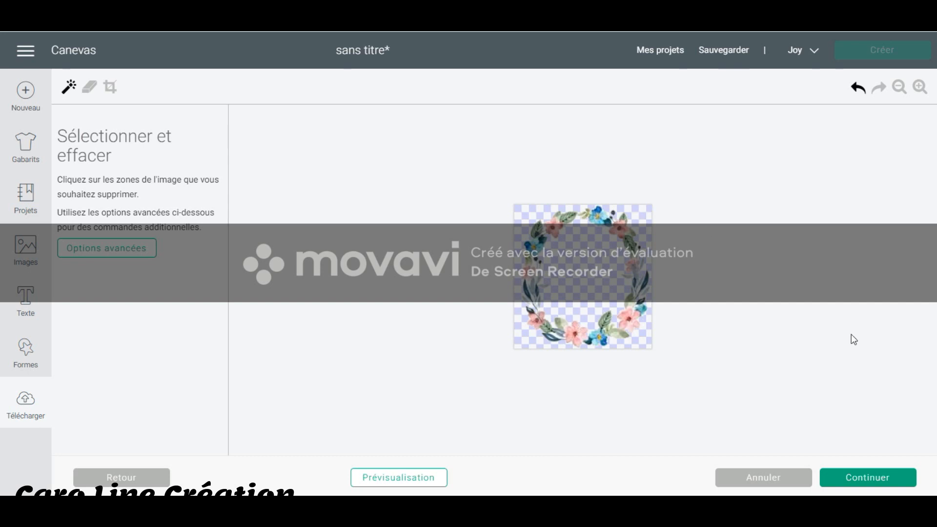
left_click(872, 478)
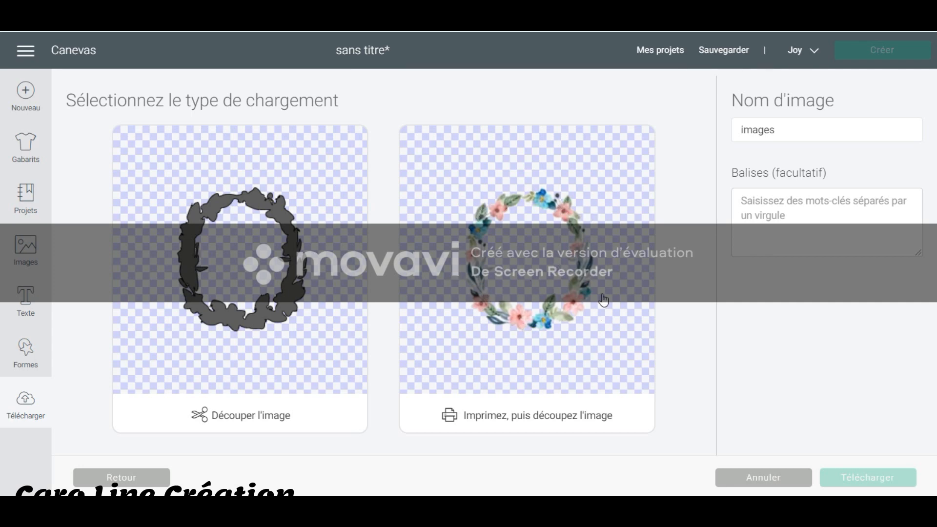
left_click(763, 479)
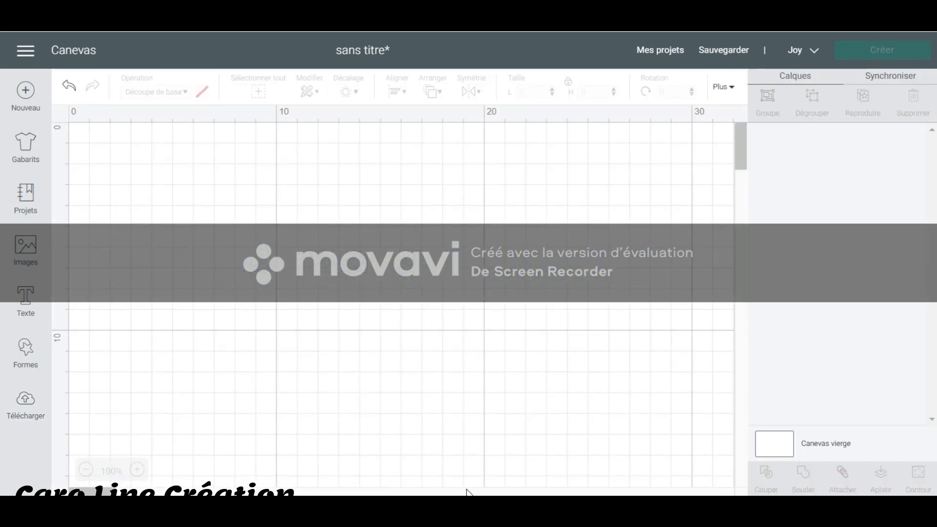
Insert the previously uploaded "PE-love-heart-letters" image from the recent uploads onto the canvas and check the whole LOVE design.
left_click(25, 405)
scroll(638, 311, "down", 1)
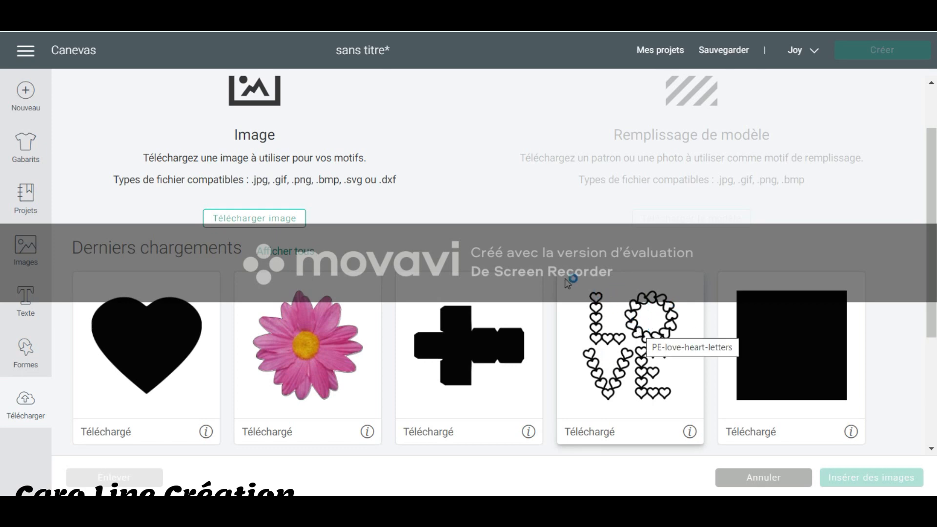
left_click(649, 321)
left_click(648, 321)
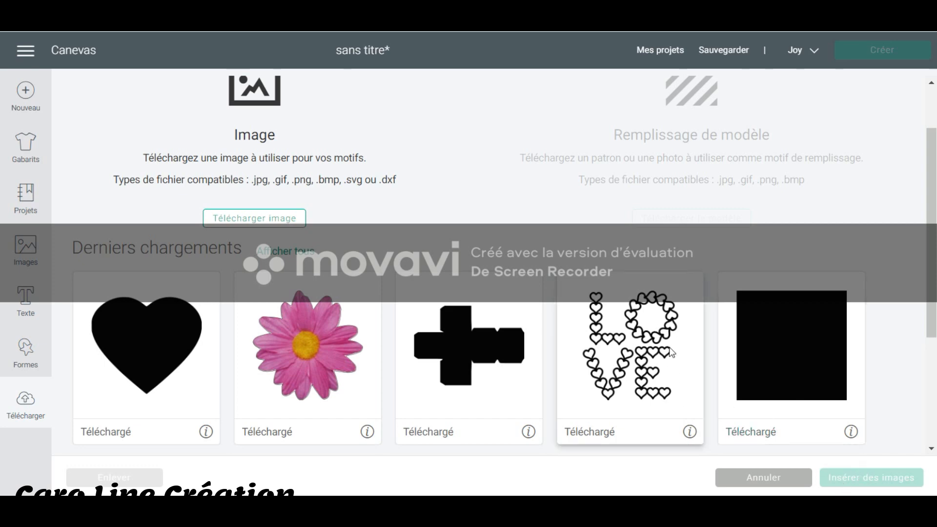
left_click(633, 323)
left_click(879, 478)
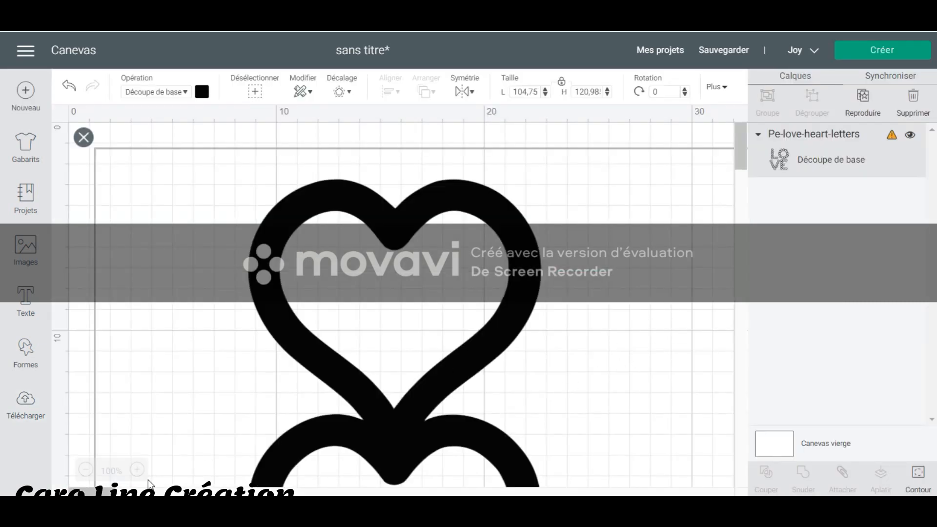
left_click(85, 471)
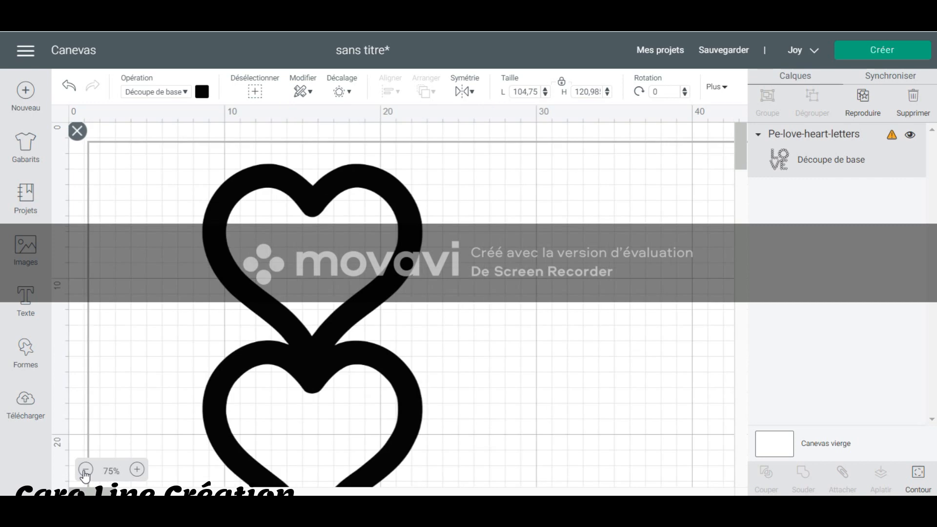
left_click(86, 472)
left_click(86, 471)
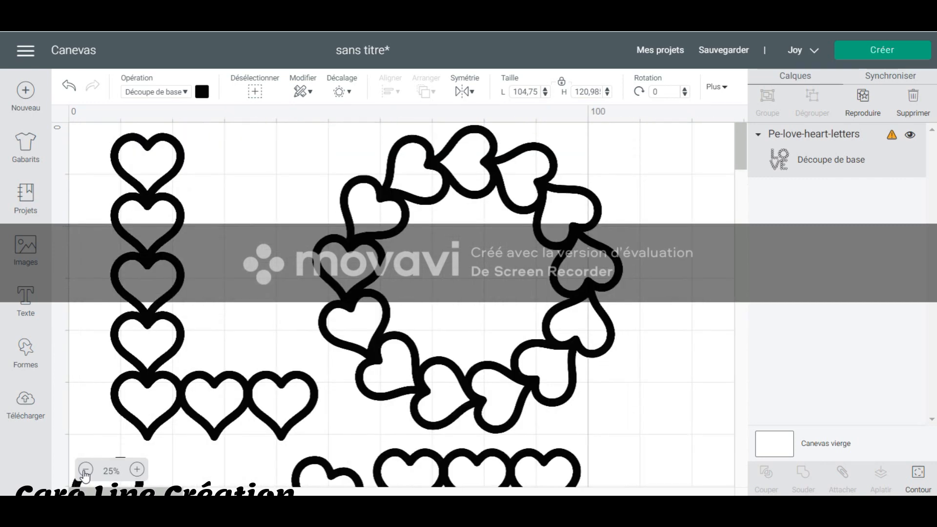
scroll(640, 359, "down", 3)
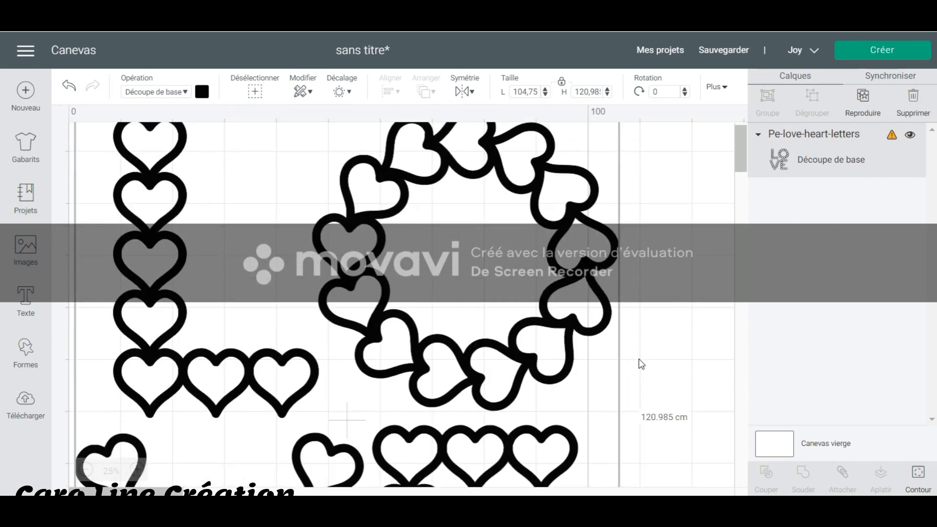
scroll(639, 358, "down", 10)
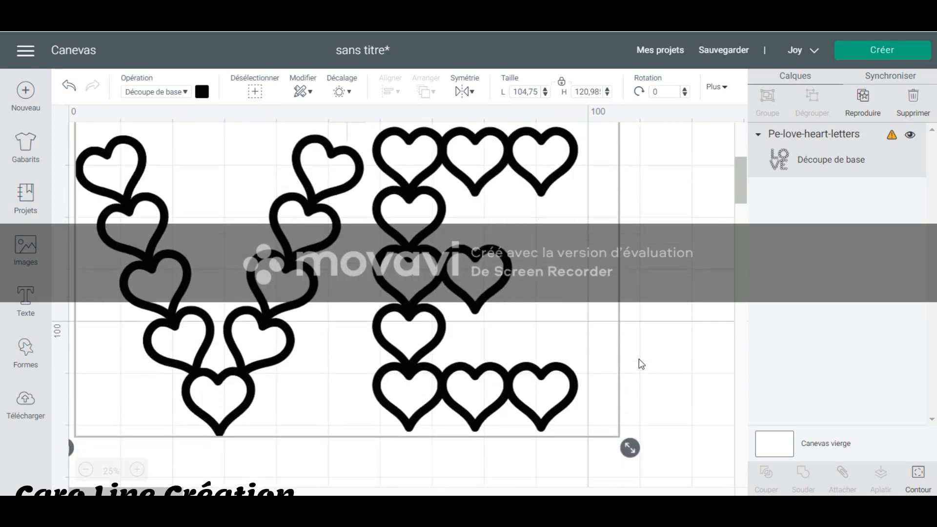
scroll(639, 359, "up", 11)
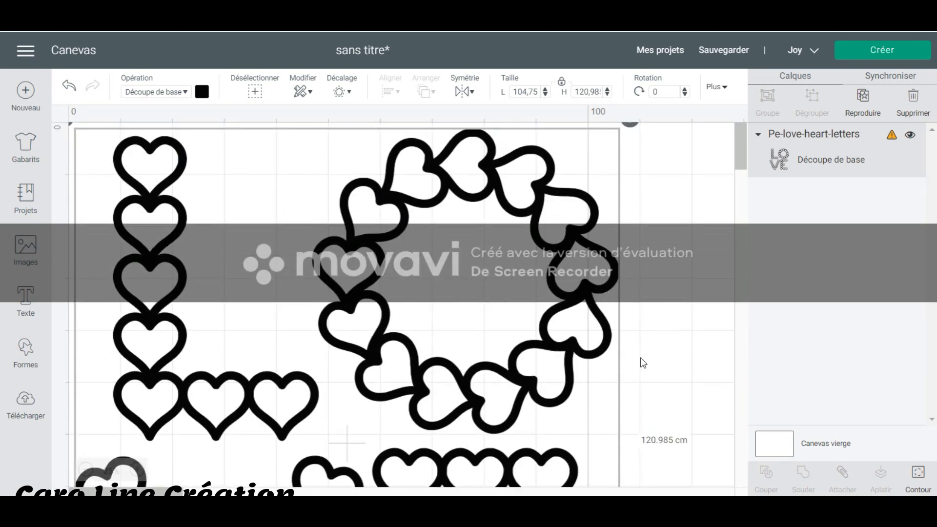